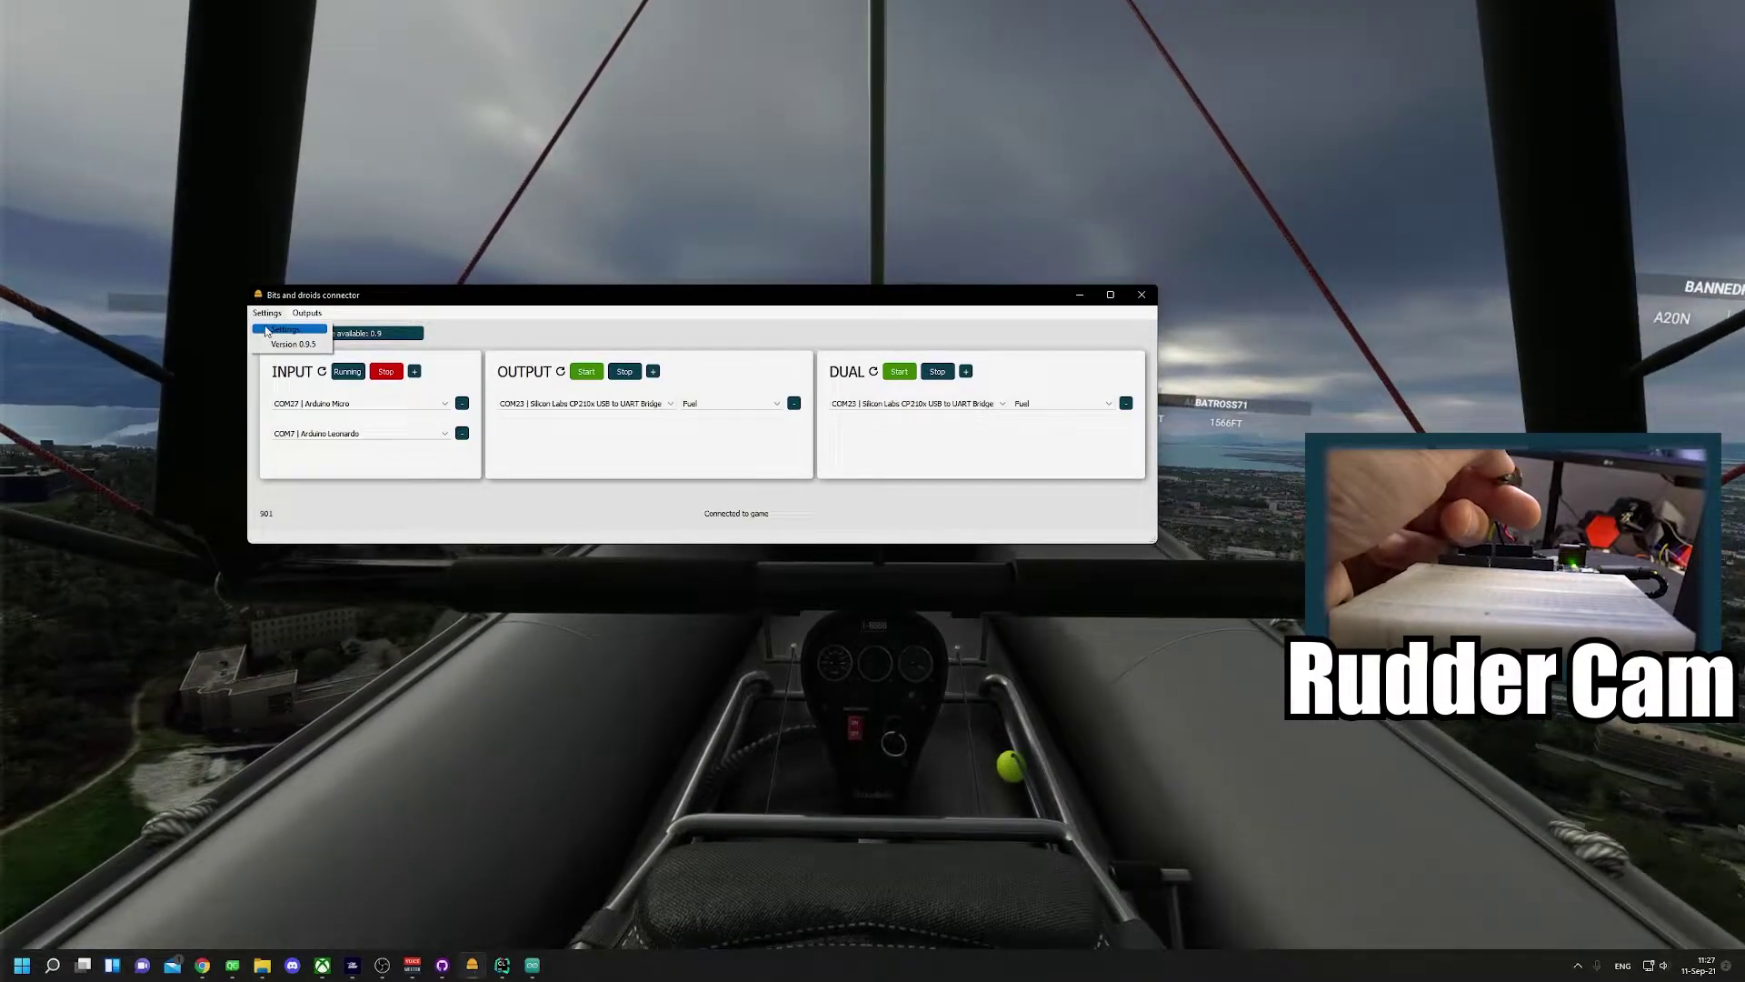
# - Open the connector settings, turn off the Reversed option for the rudder curve, and save the settings
pyautogui.click(266, 330)
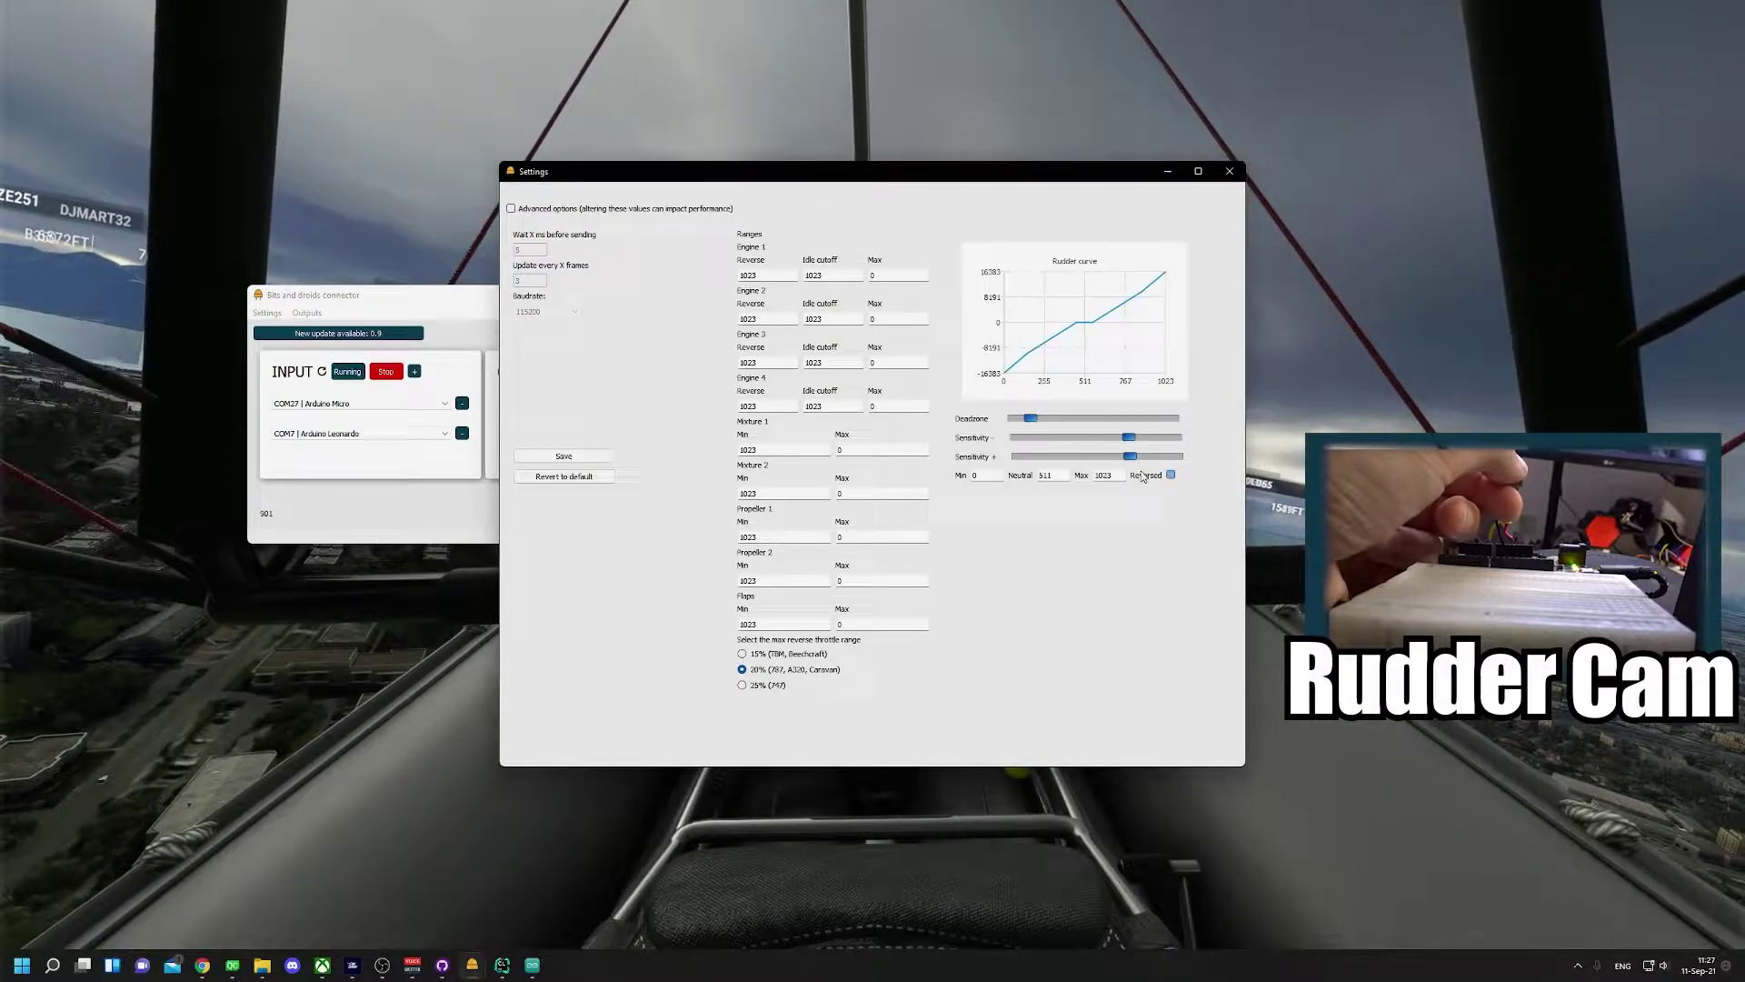
pyautogui.click(989, 477)
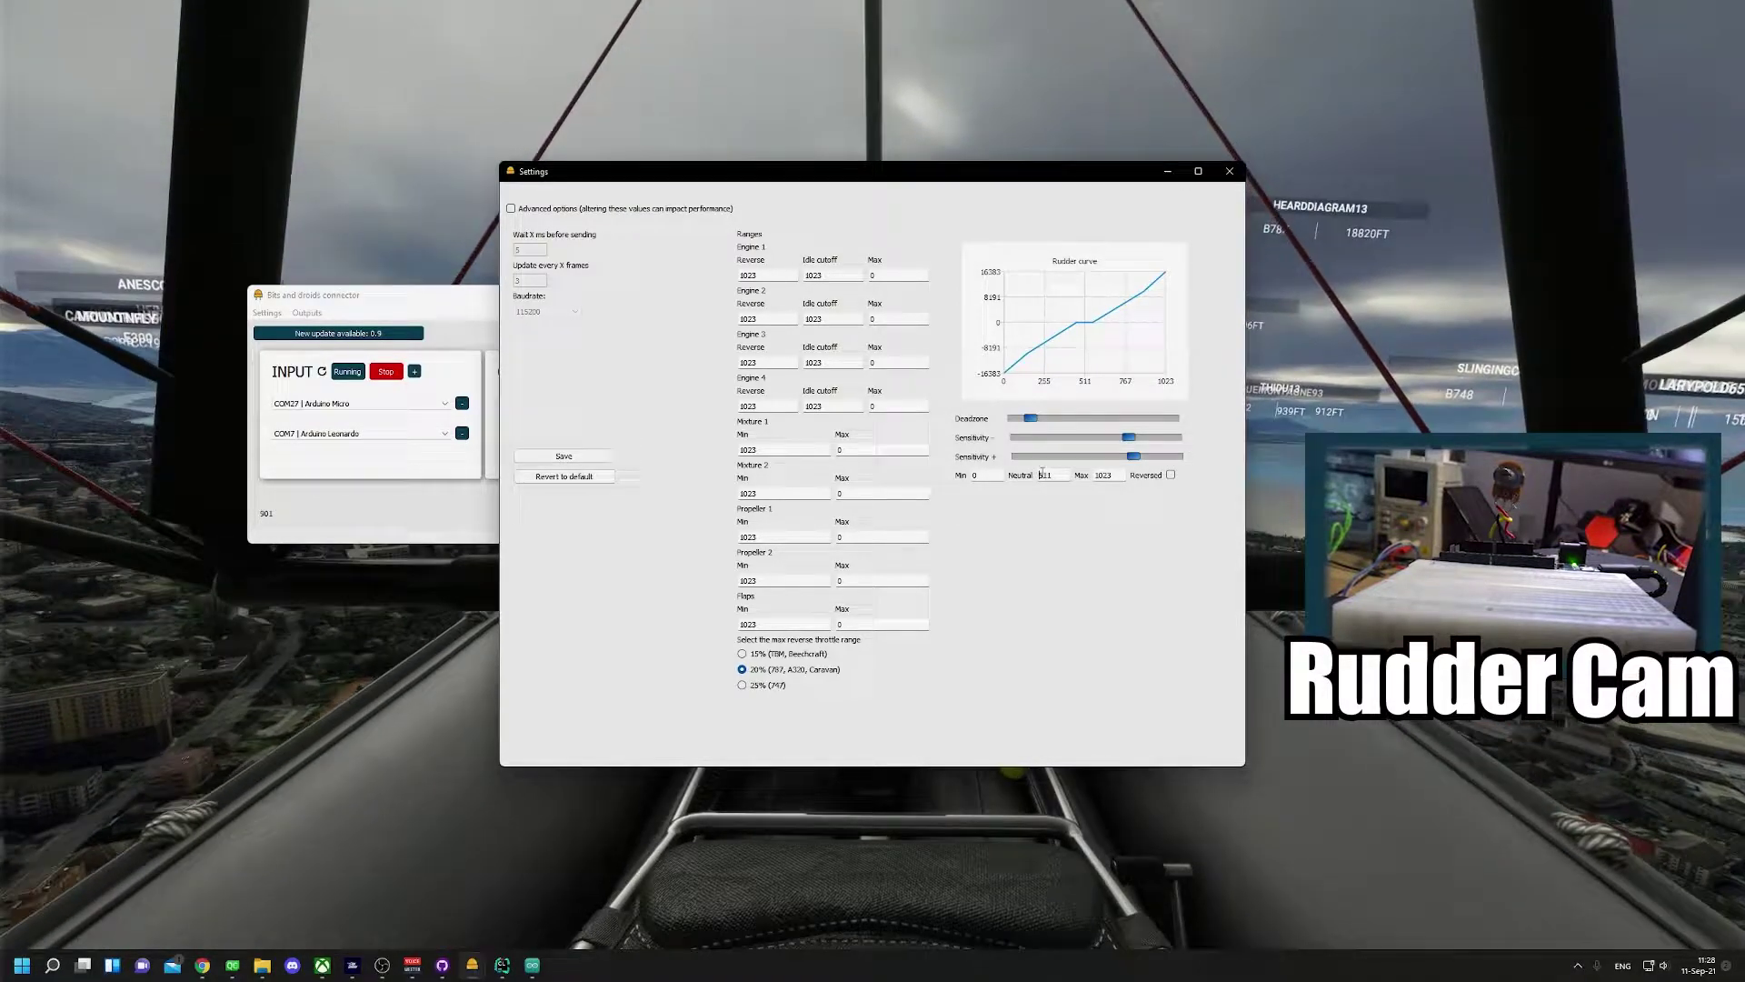
pyautogui.click(1215, 870)
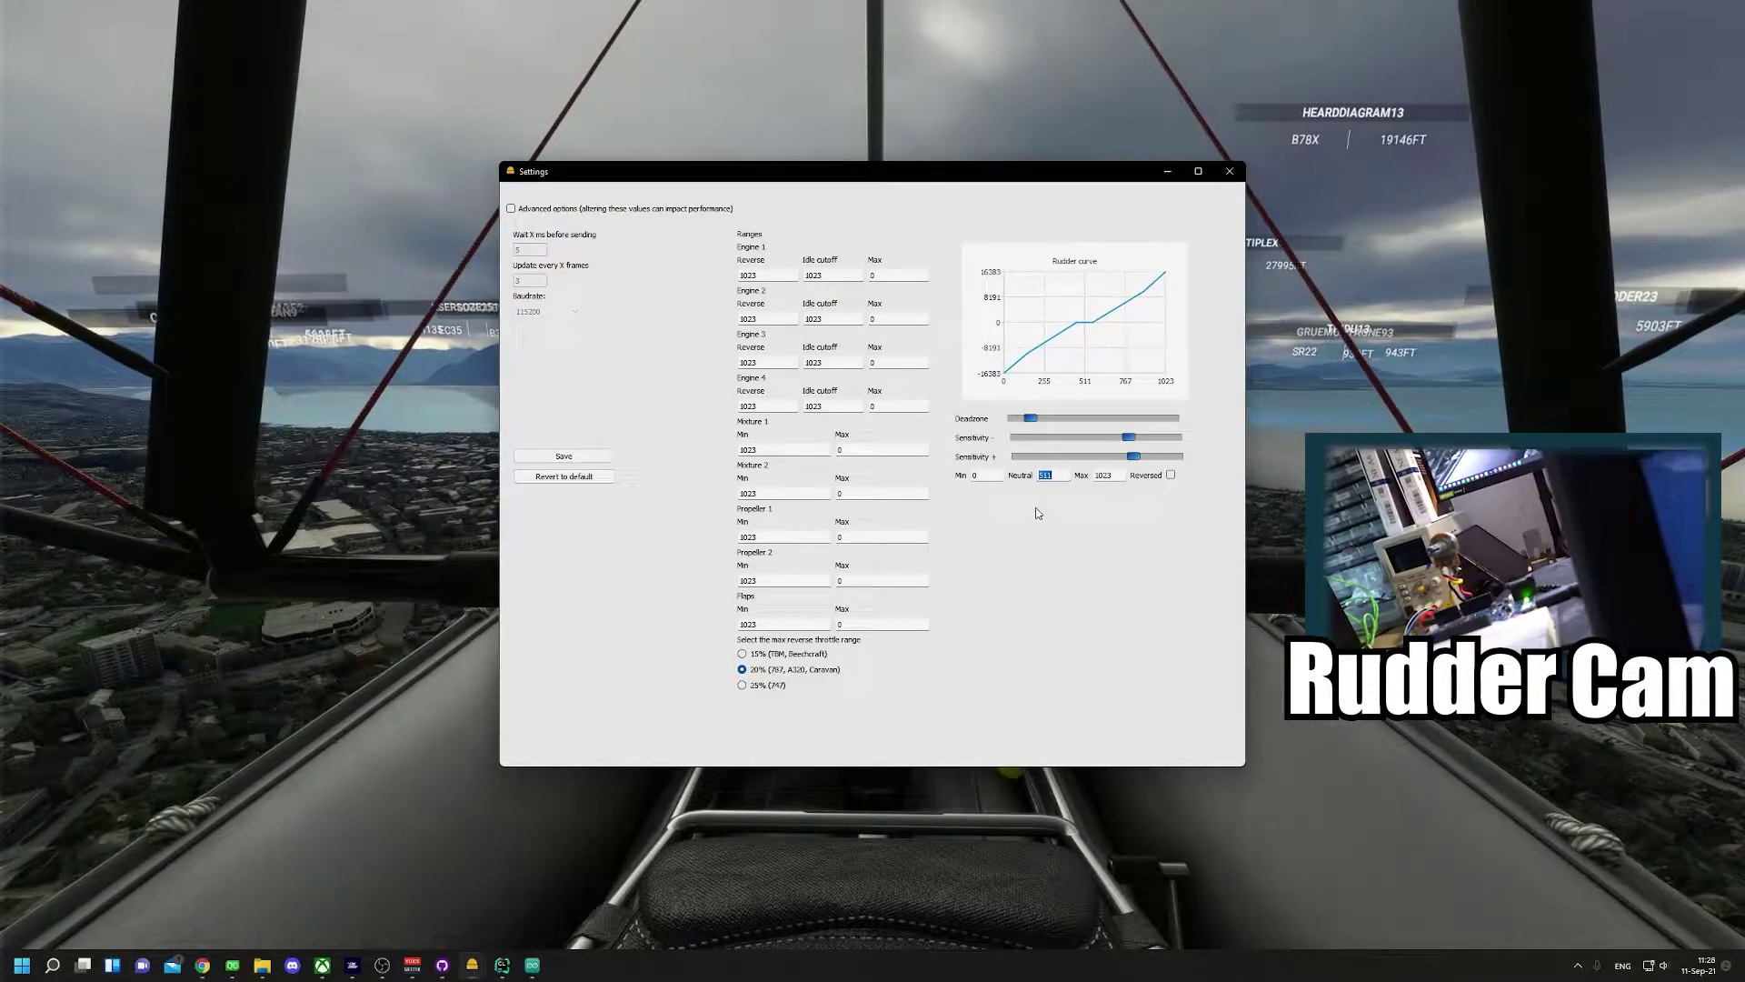
pyautogui.click(577, 456)
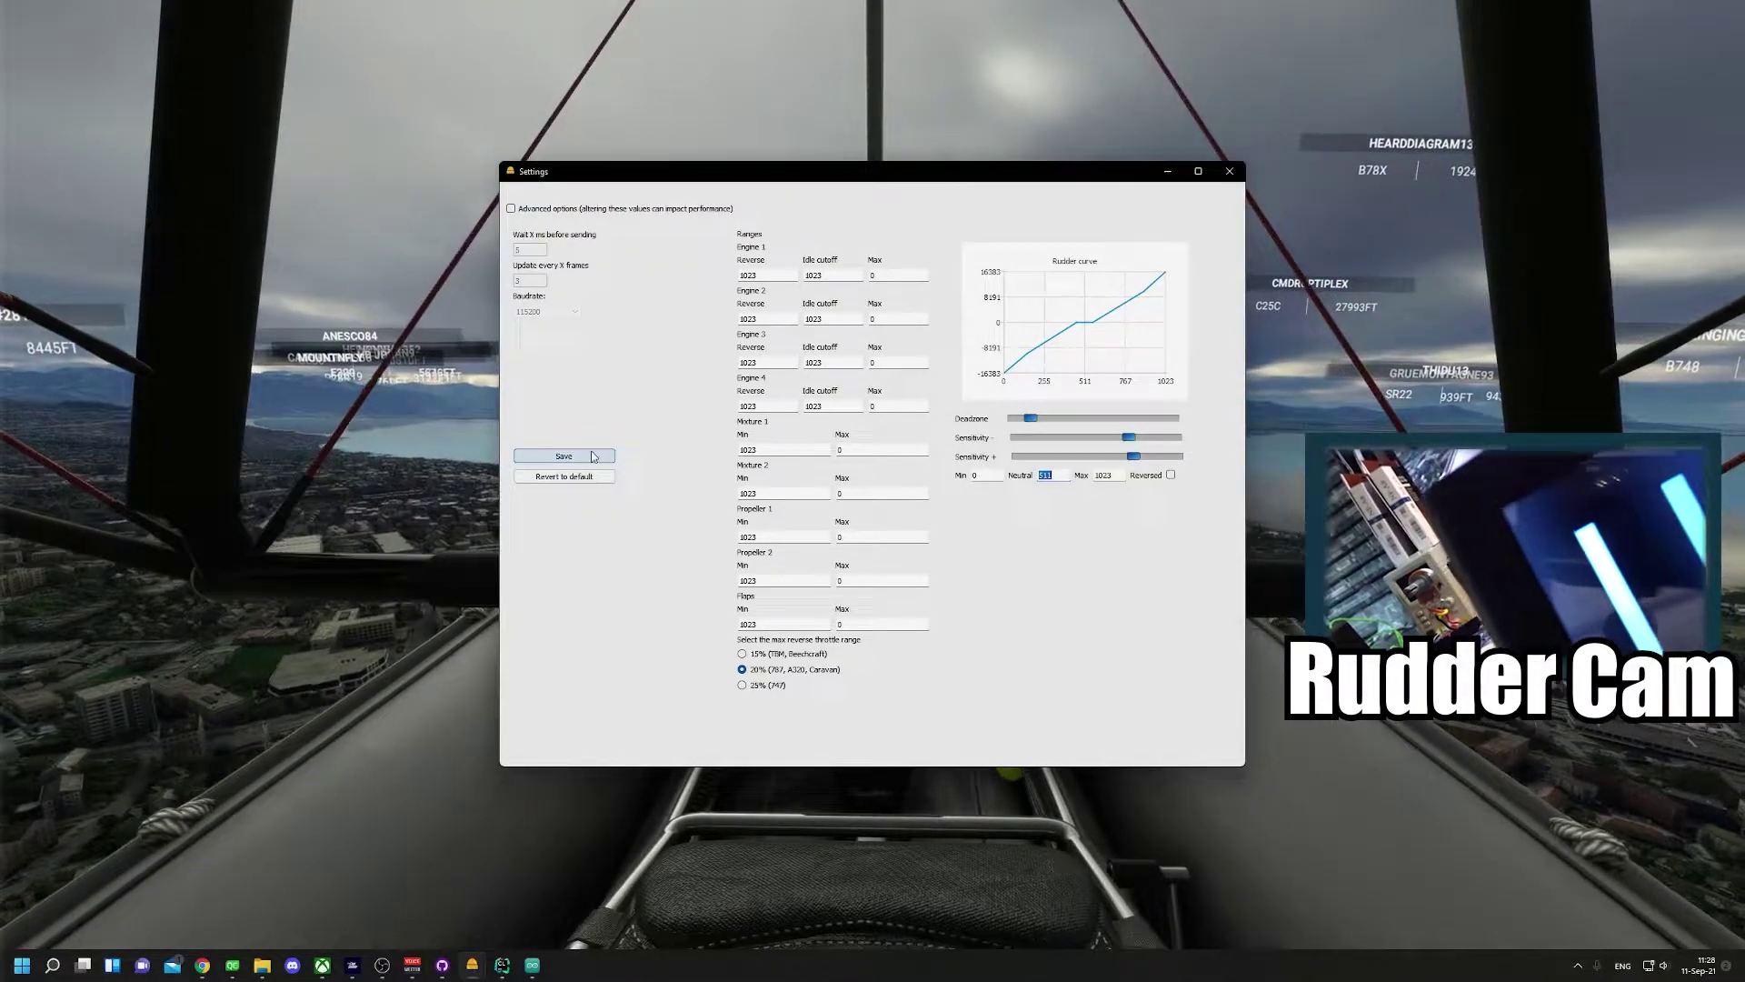
# - Switch to the flight simulator, open the weather settings, and turn off live weather
pyautogui.hotkey('alt', 'Tab')
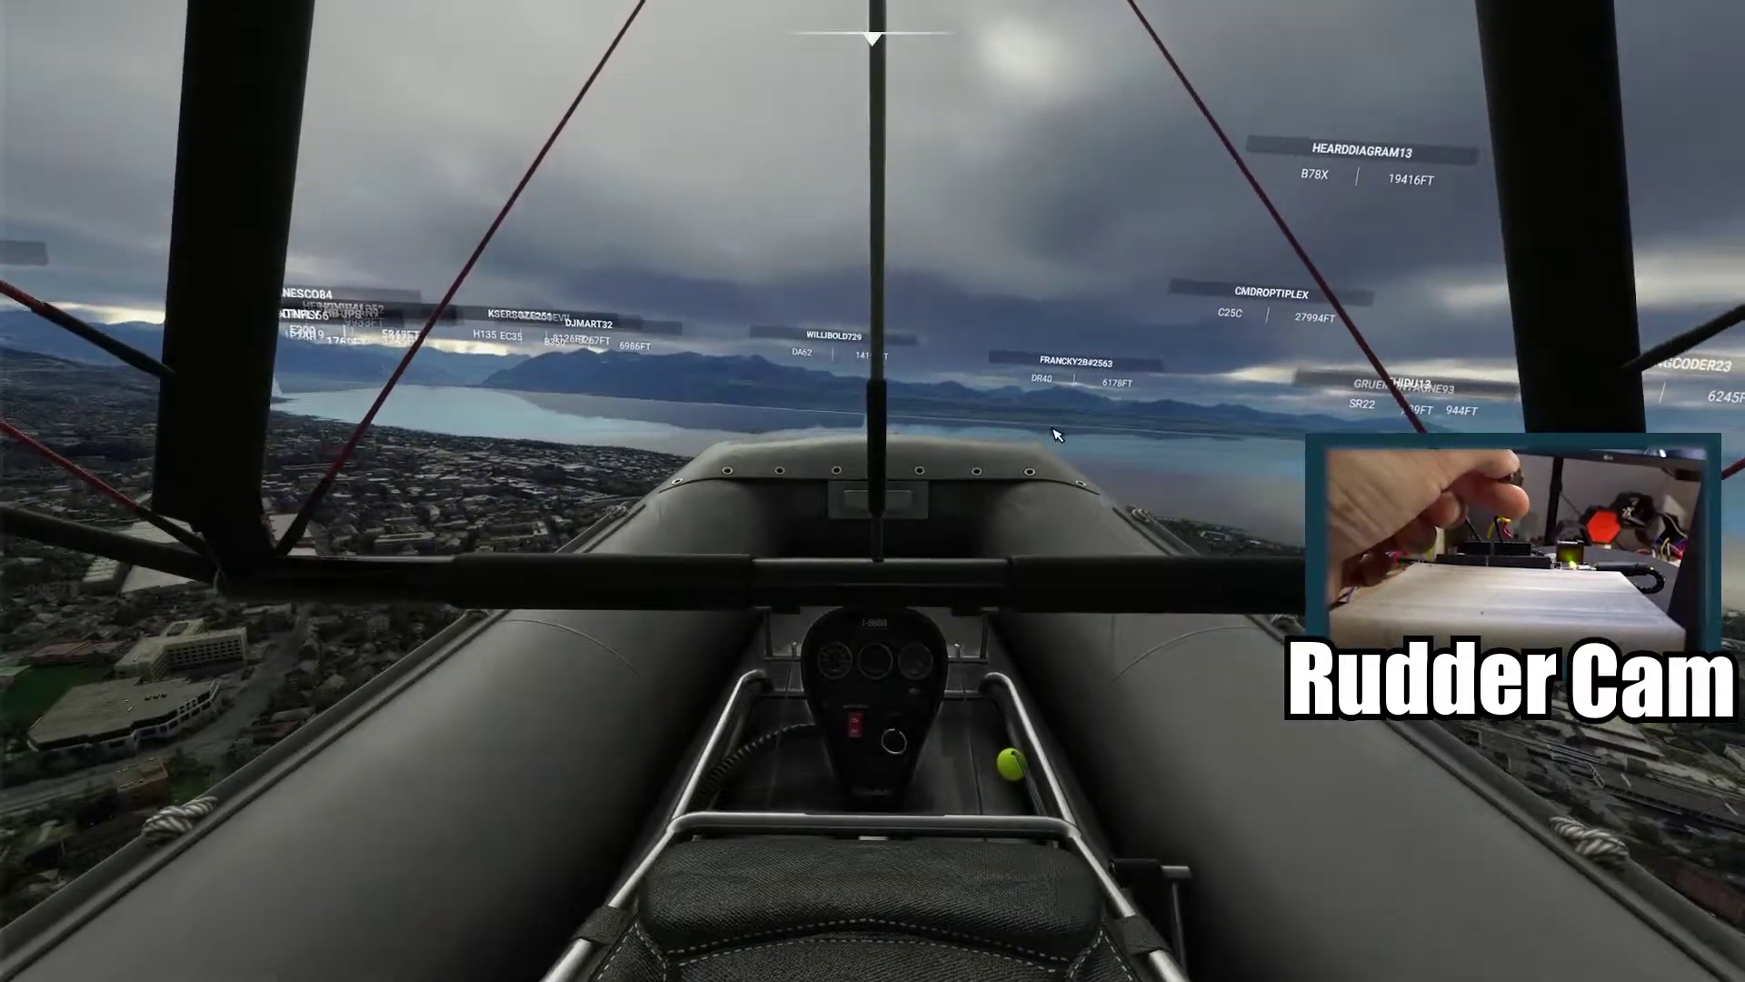
pyautogui.moveTo(1127, 73)
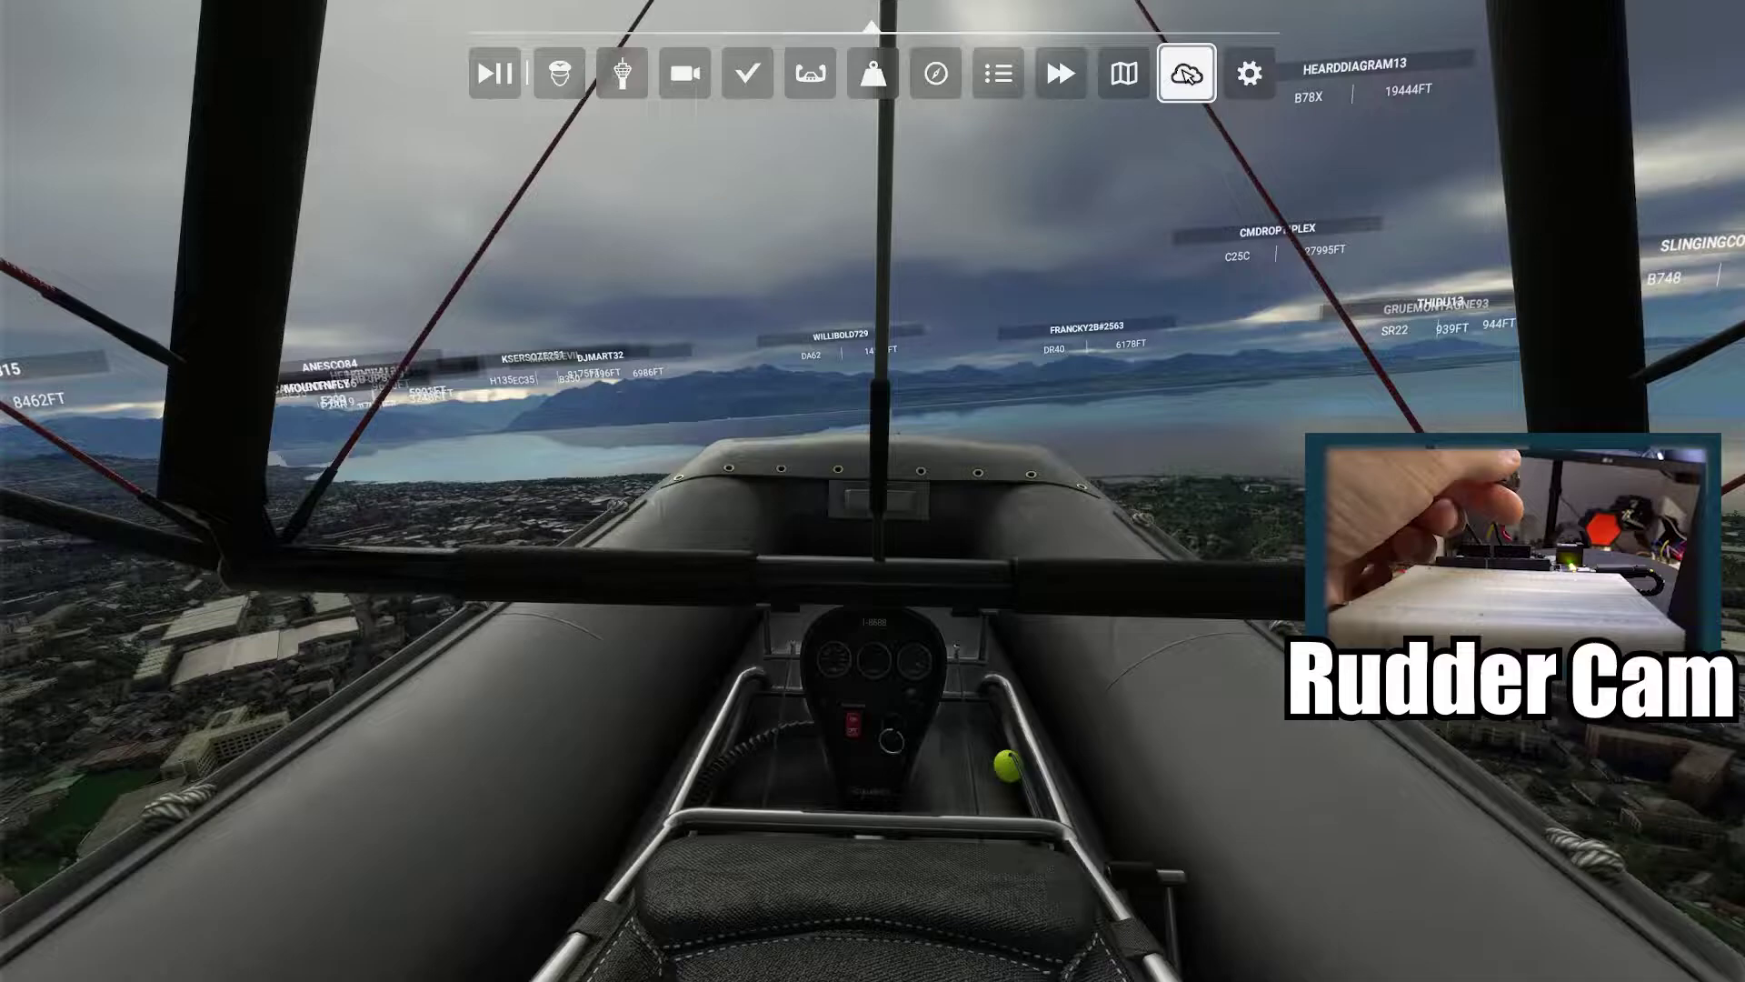
pyautogui.click(1186, 73)
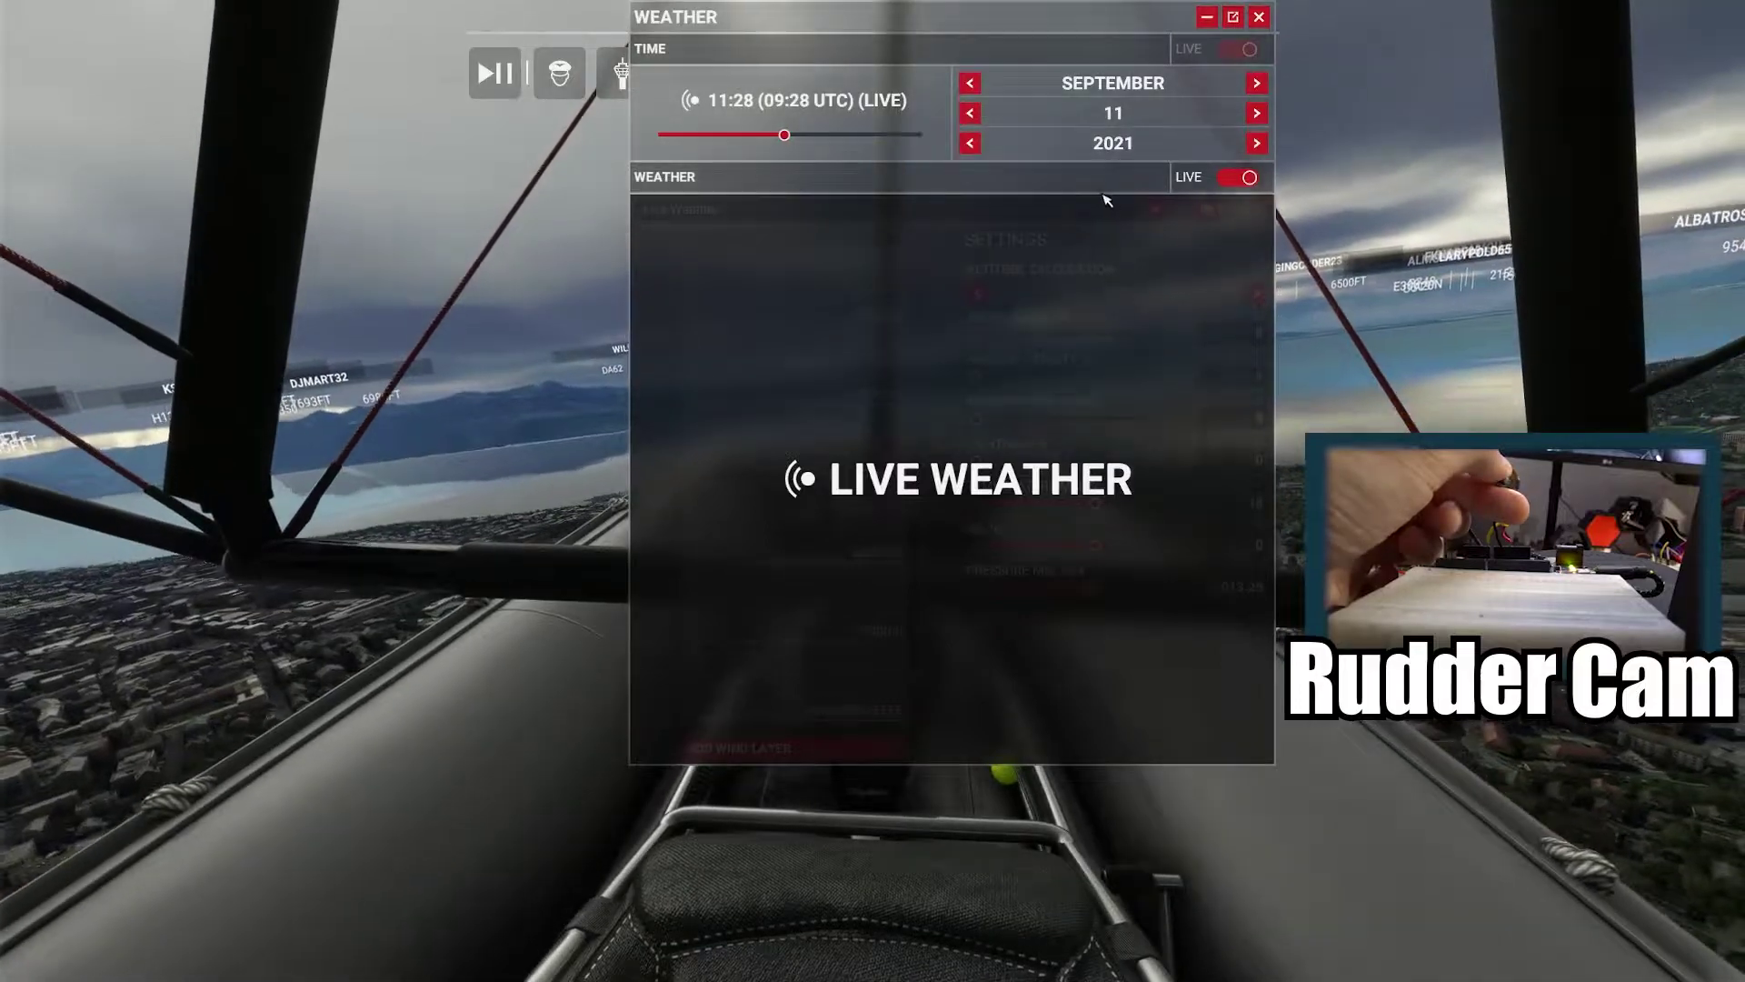
pyautogui.click(1240, 178)
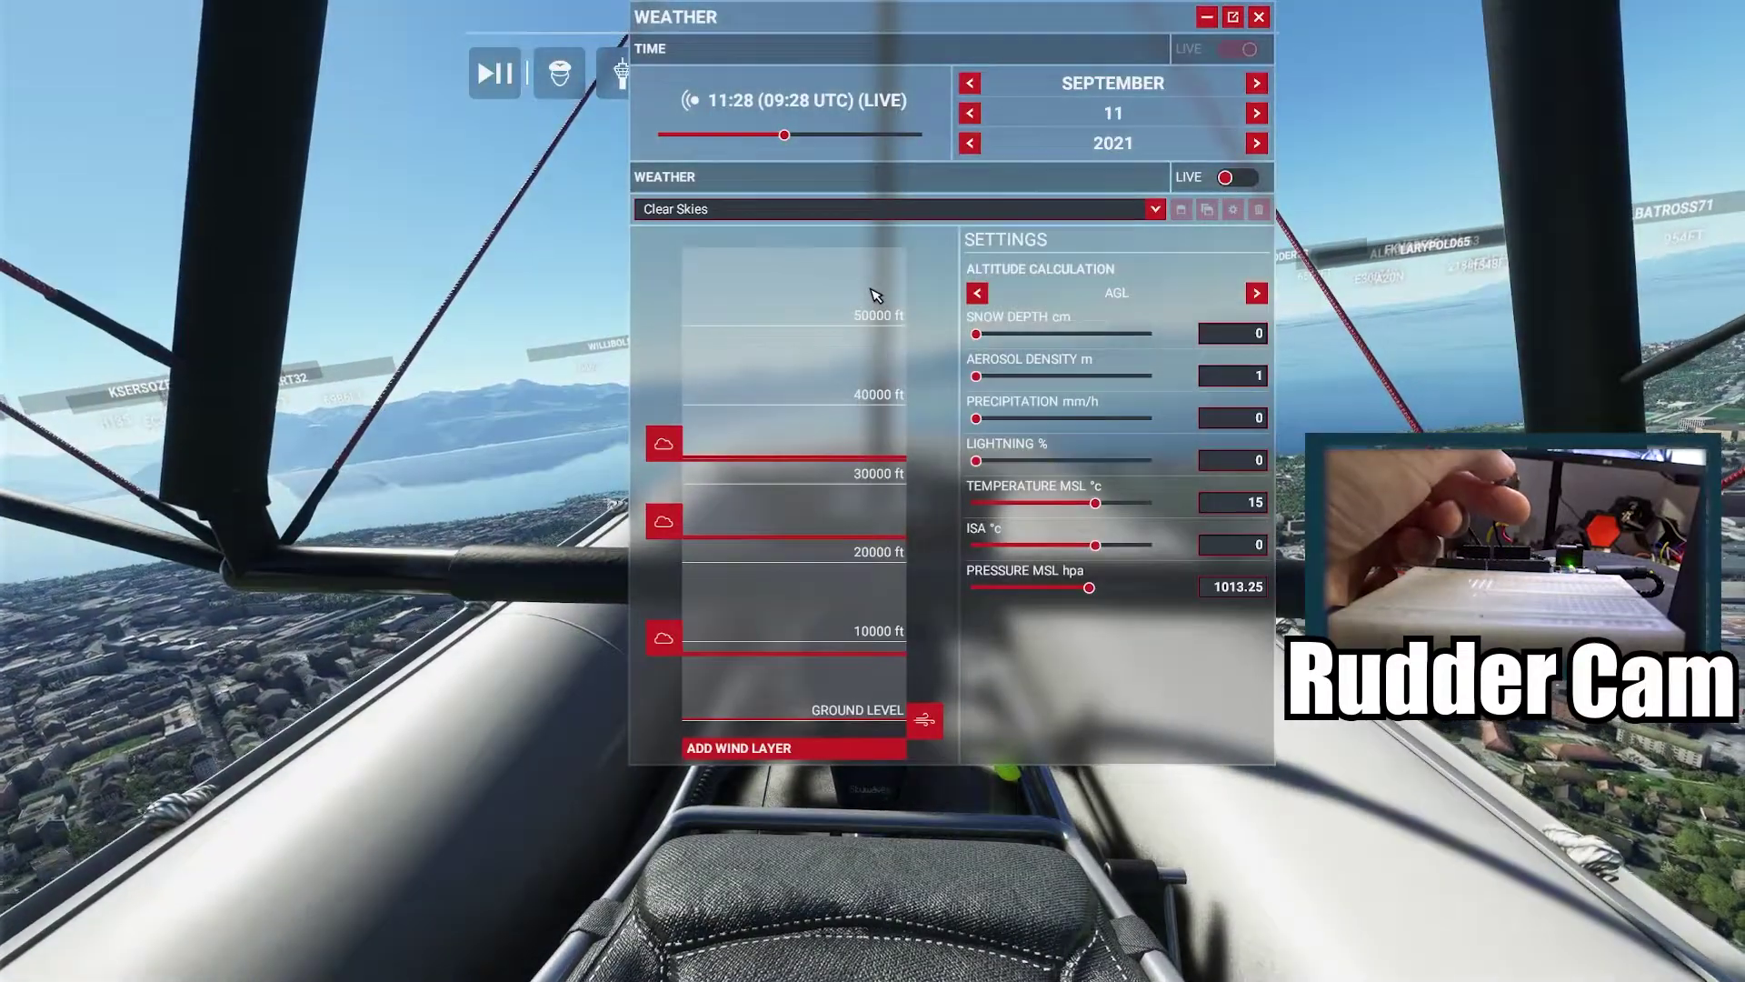
# - Set the simulator's month to July and choose the Few Clouds weather preset
pyautogui.click(970, 83)
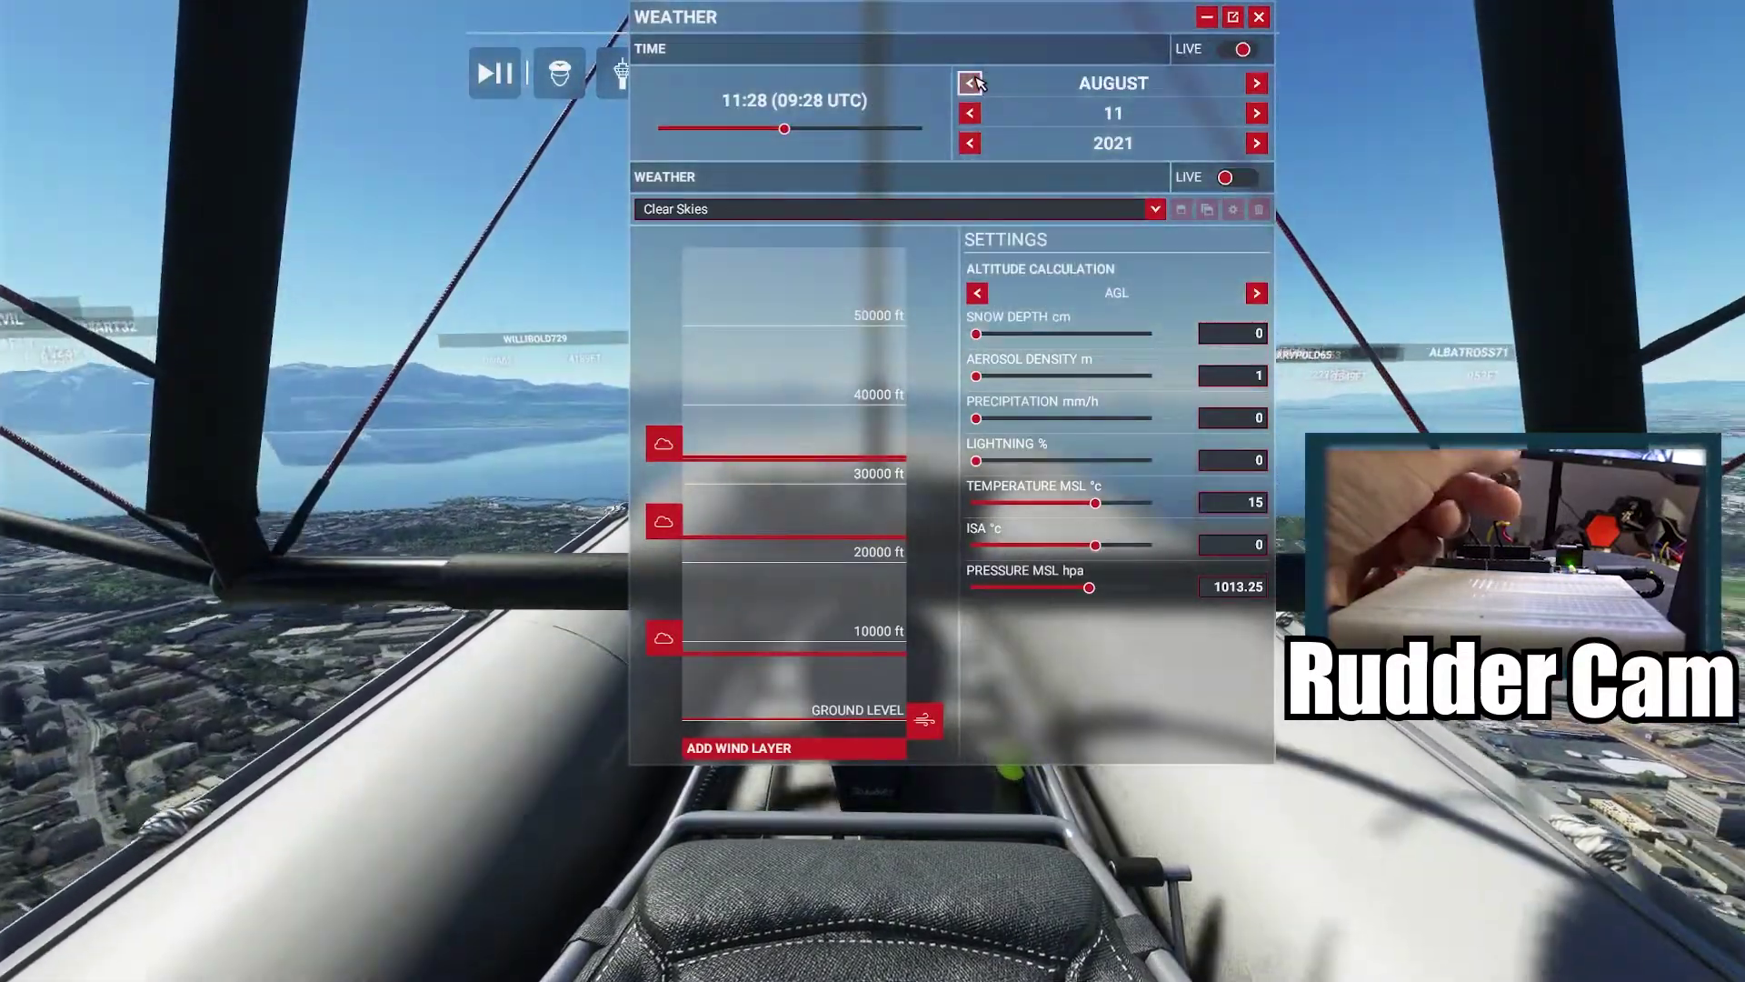
pyautogui.click(969, 82)
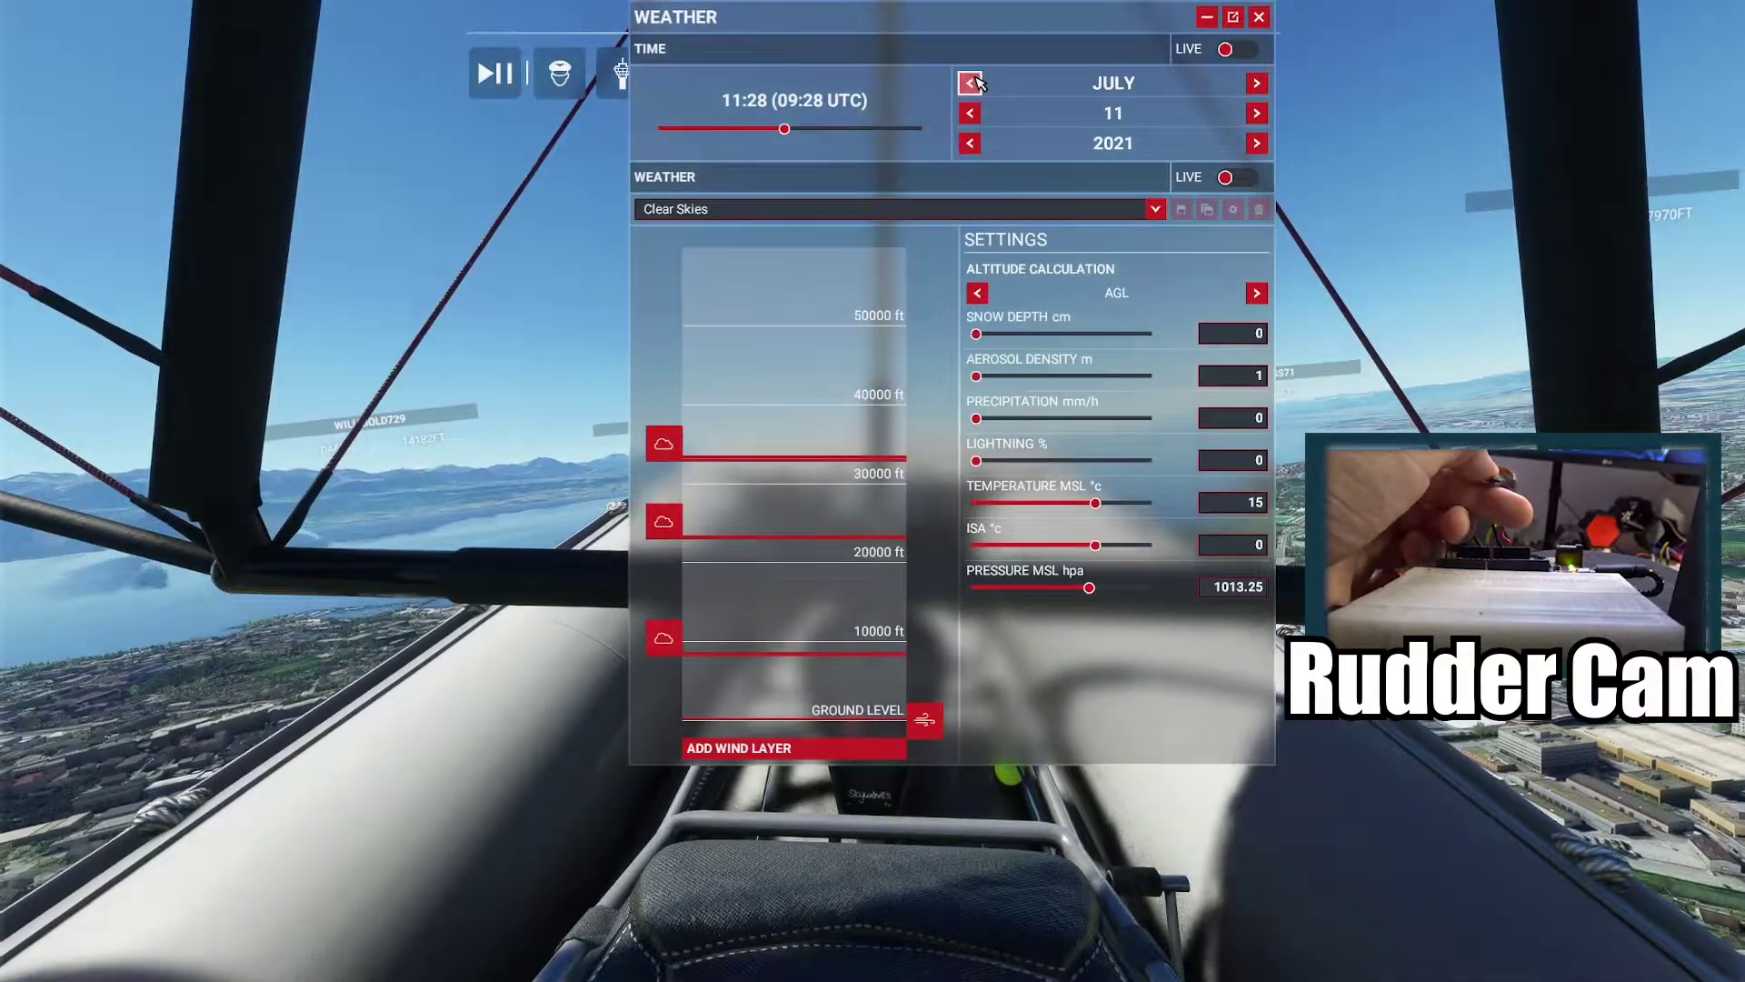
pyautogui.click(762, 210)
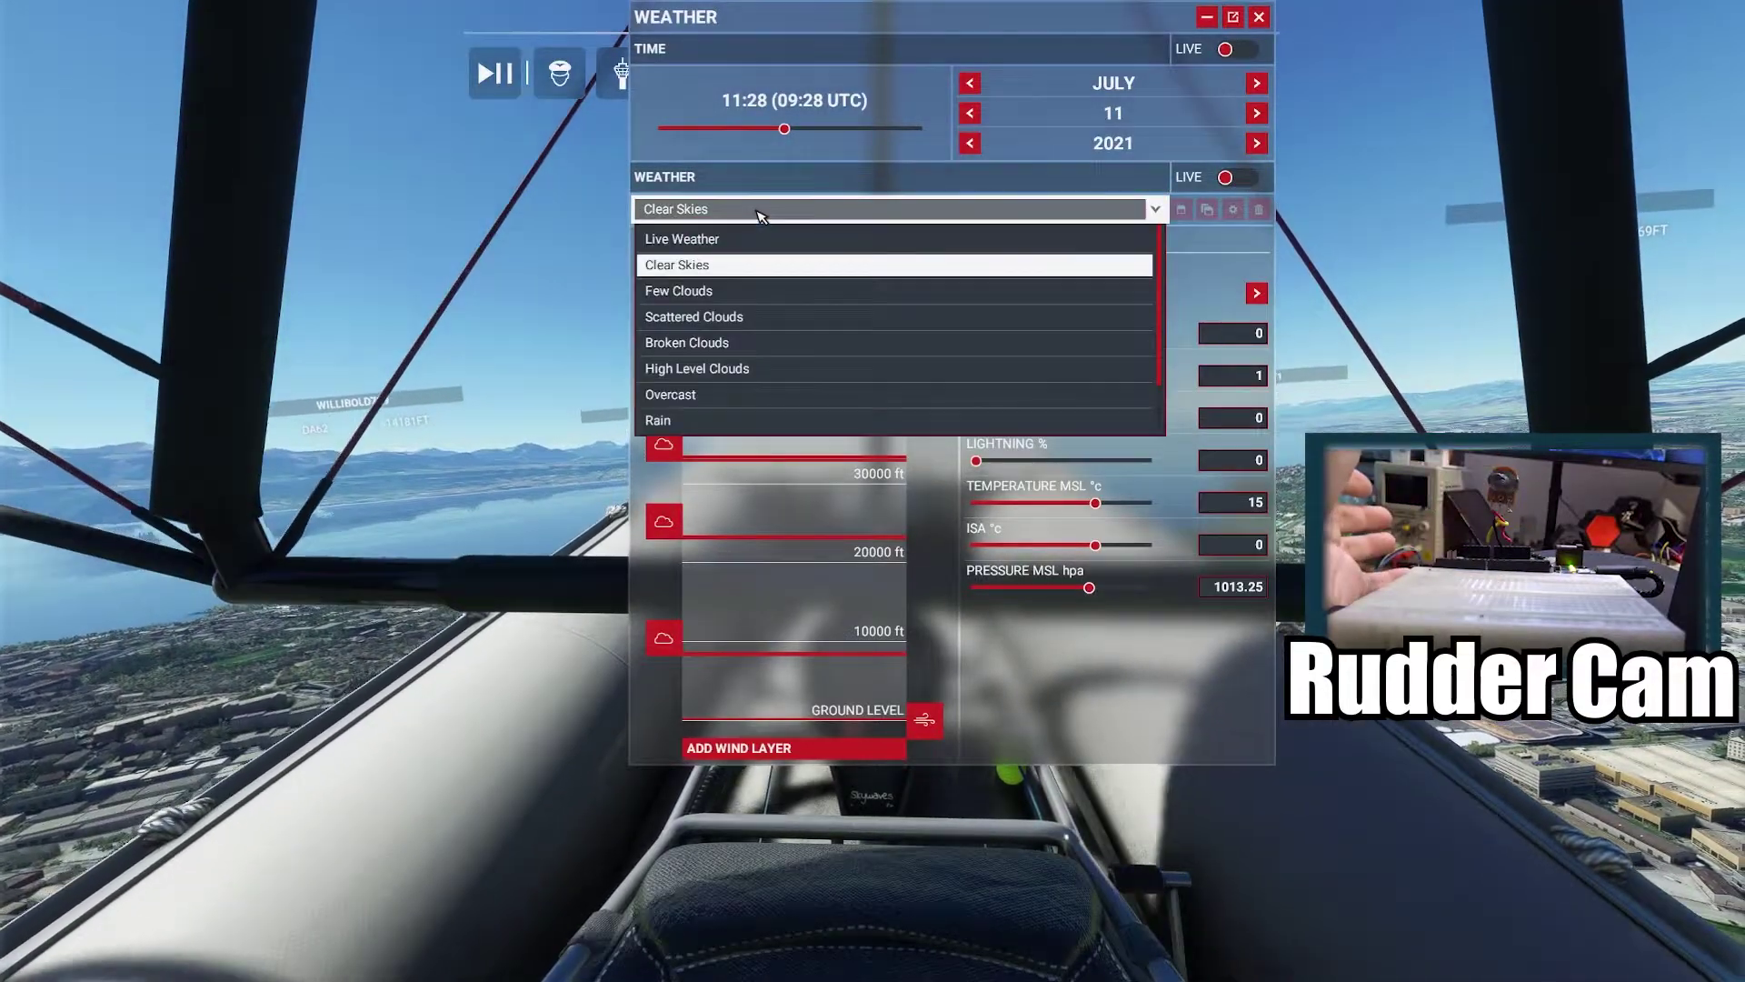
pyautogui.click(741, 285)
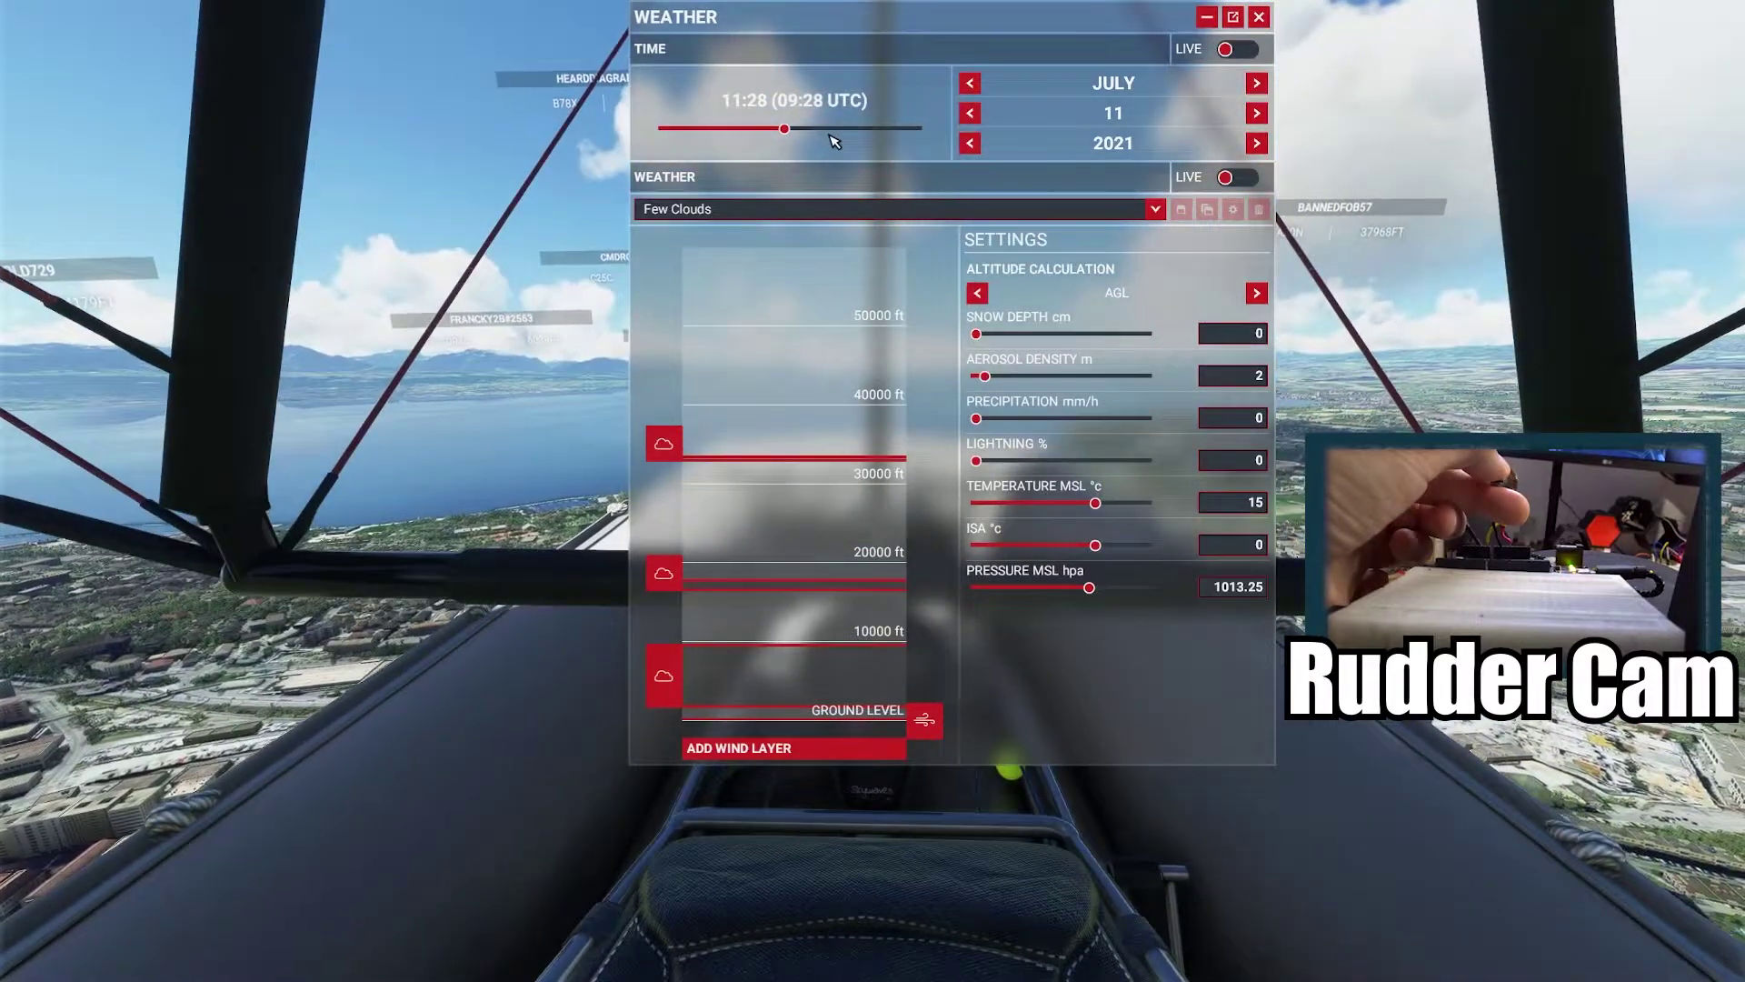
# - Set the local time to 13:40 and the sea-level temperature to 27.5 °C, and close the weather settings
pyautogui.moveTo(783, 128); pyautogui.dragTo(809, 133)
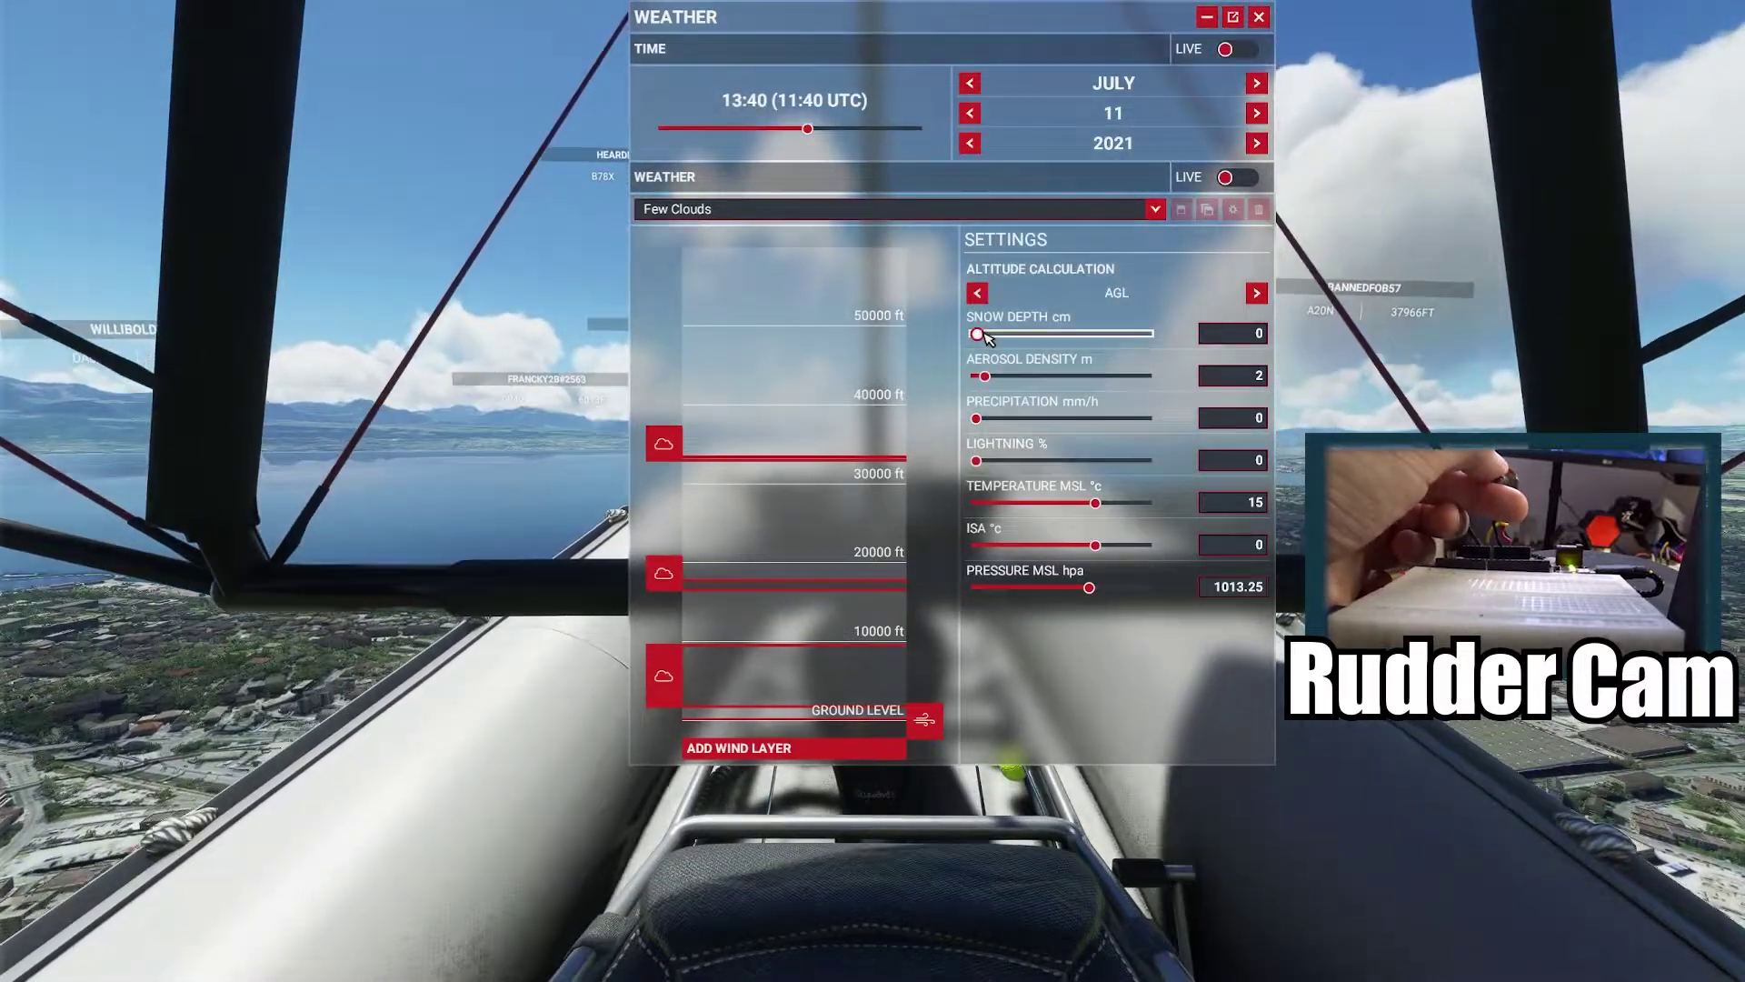
pyautogui.moveTo(1100, 504); pyautogui.dragTo(1115, 506)
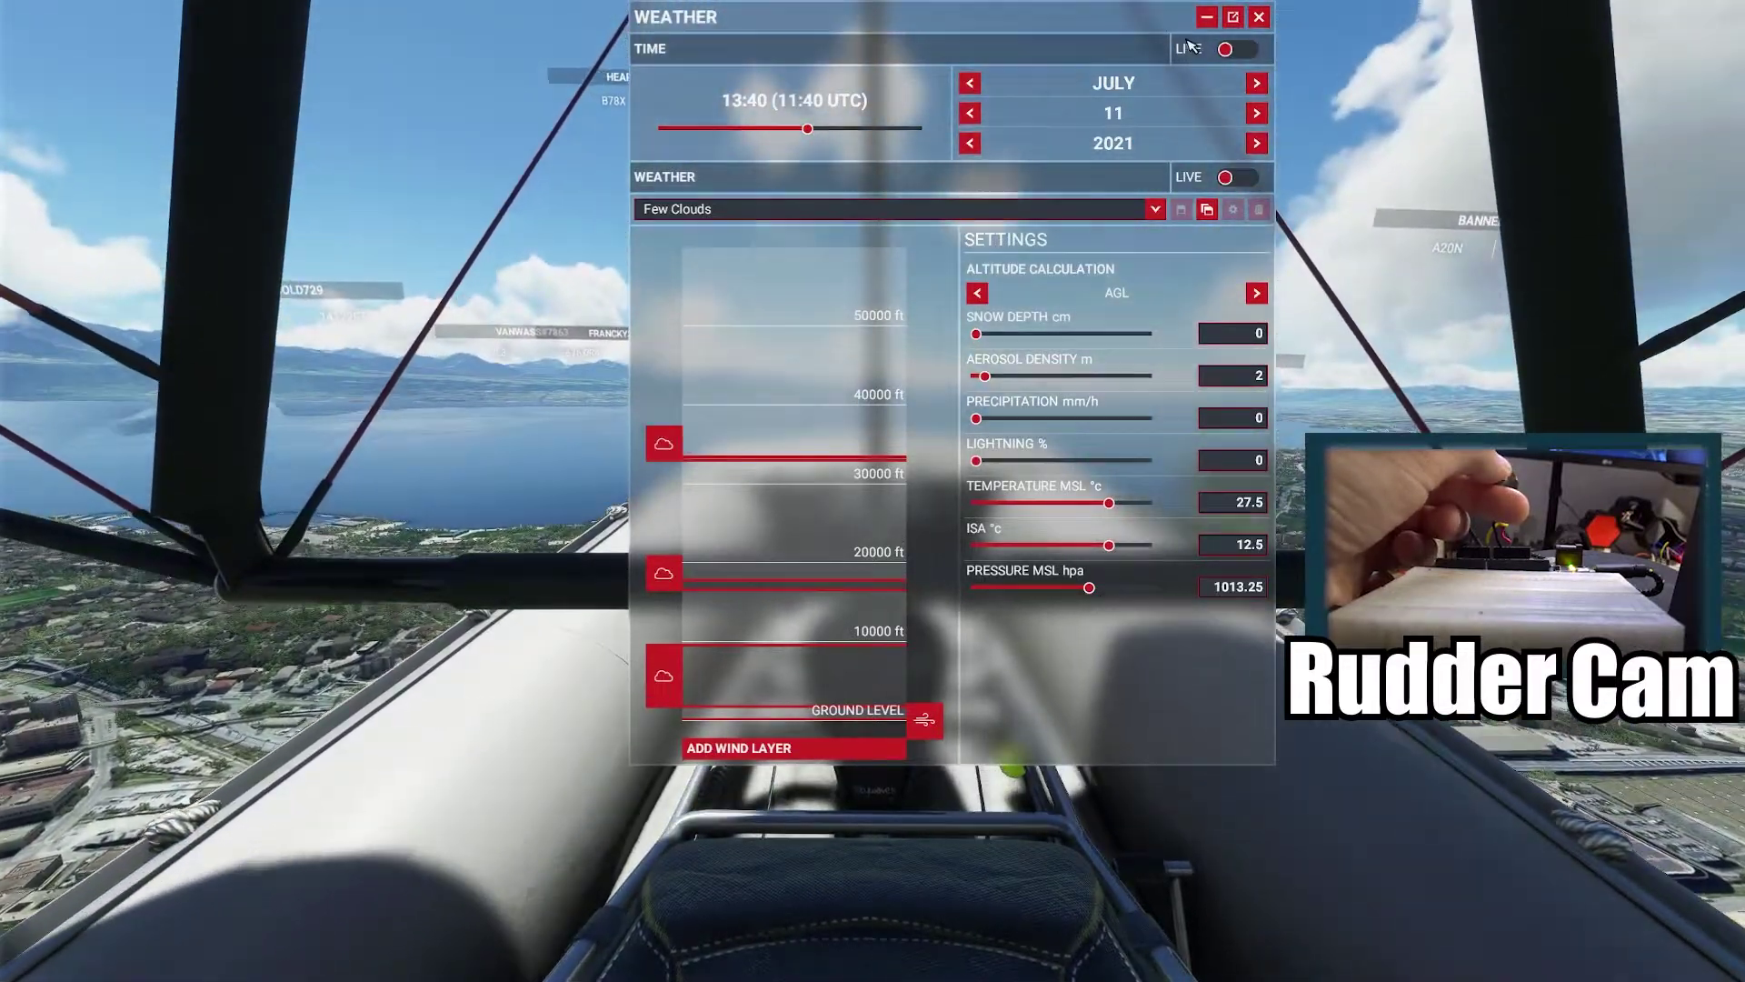
pyautogui.click(1206, 16)
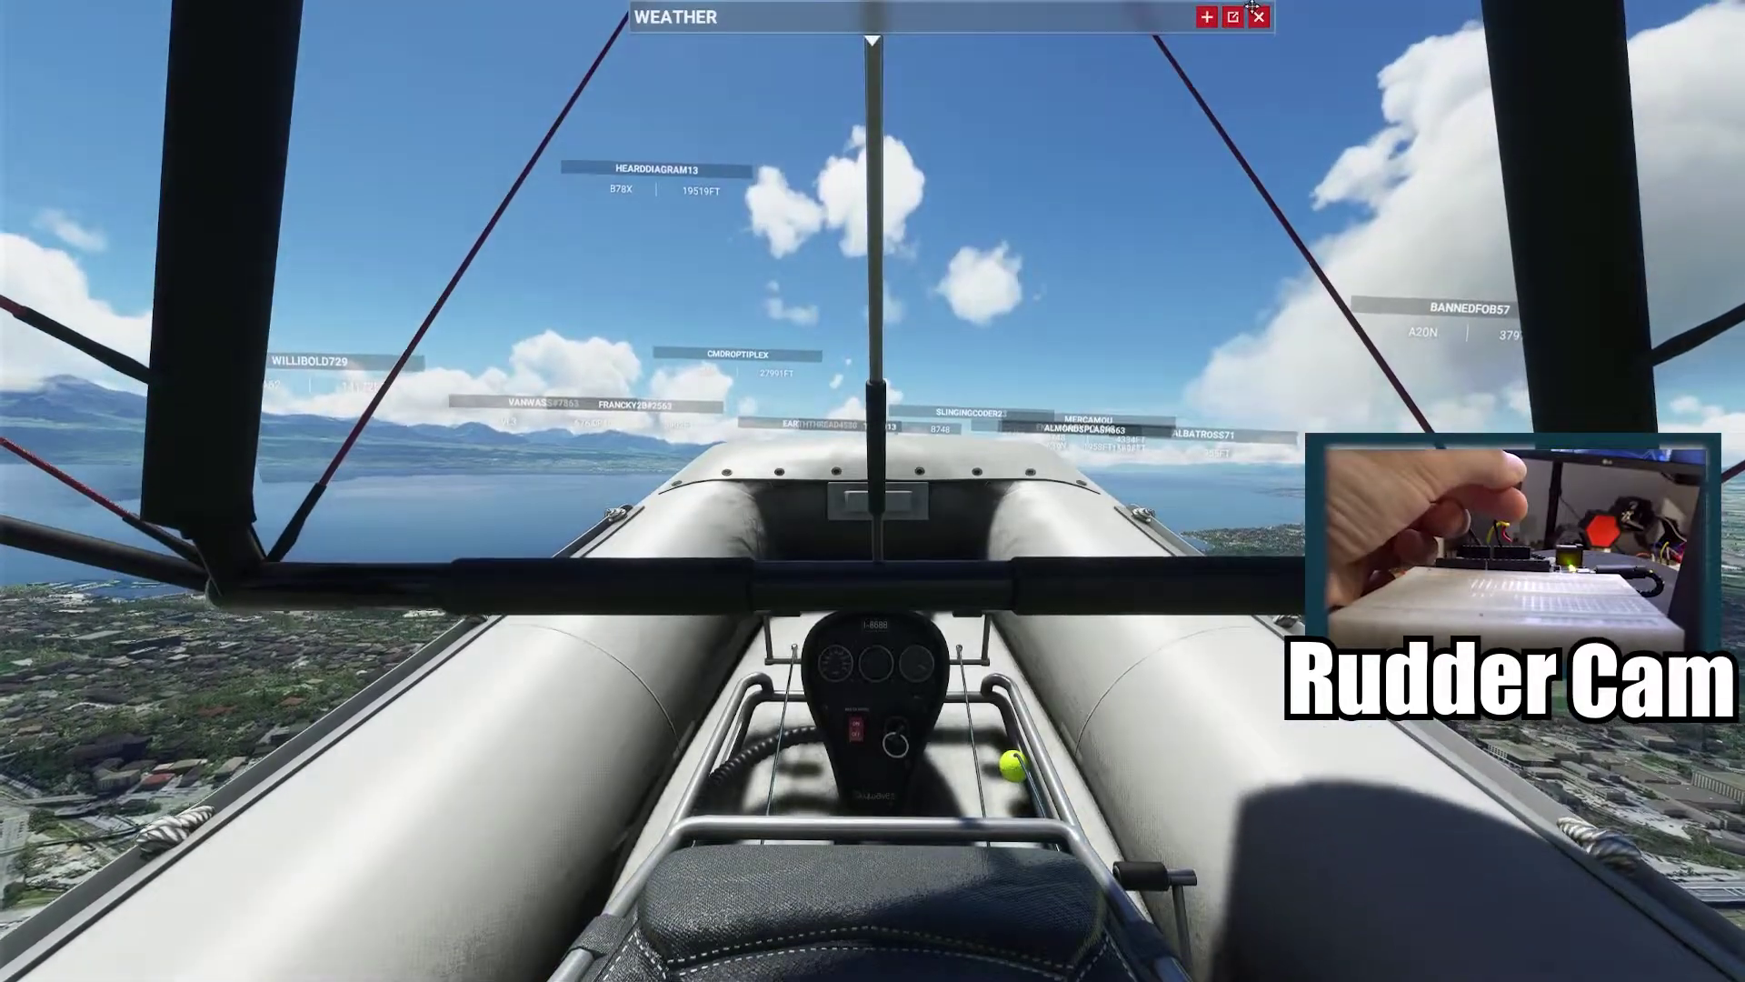
pyautogui.click(1258, 16)
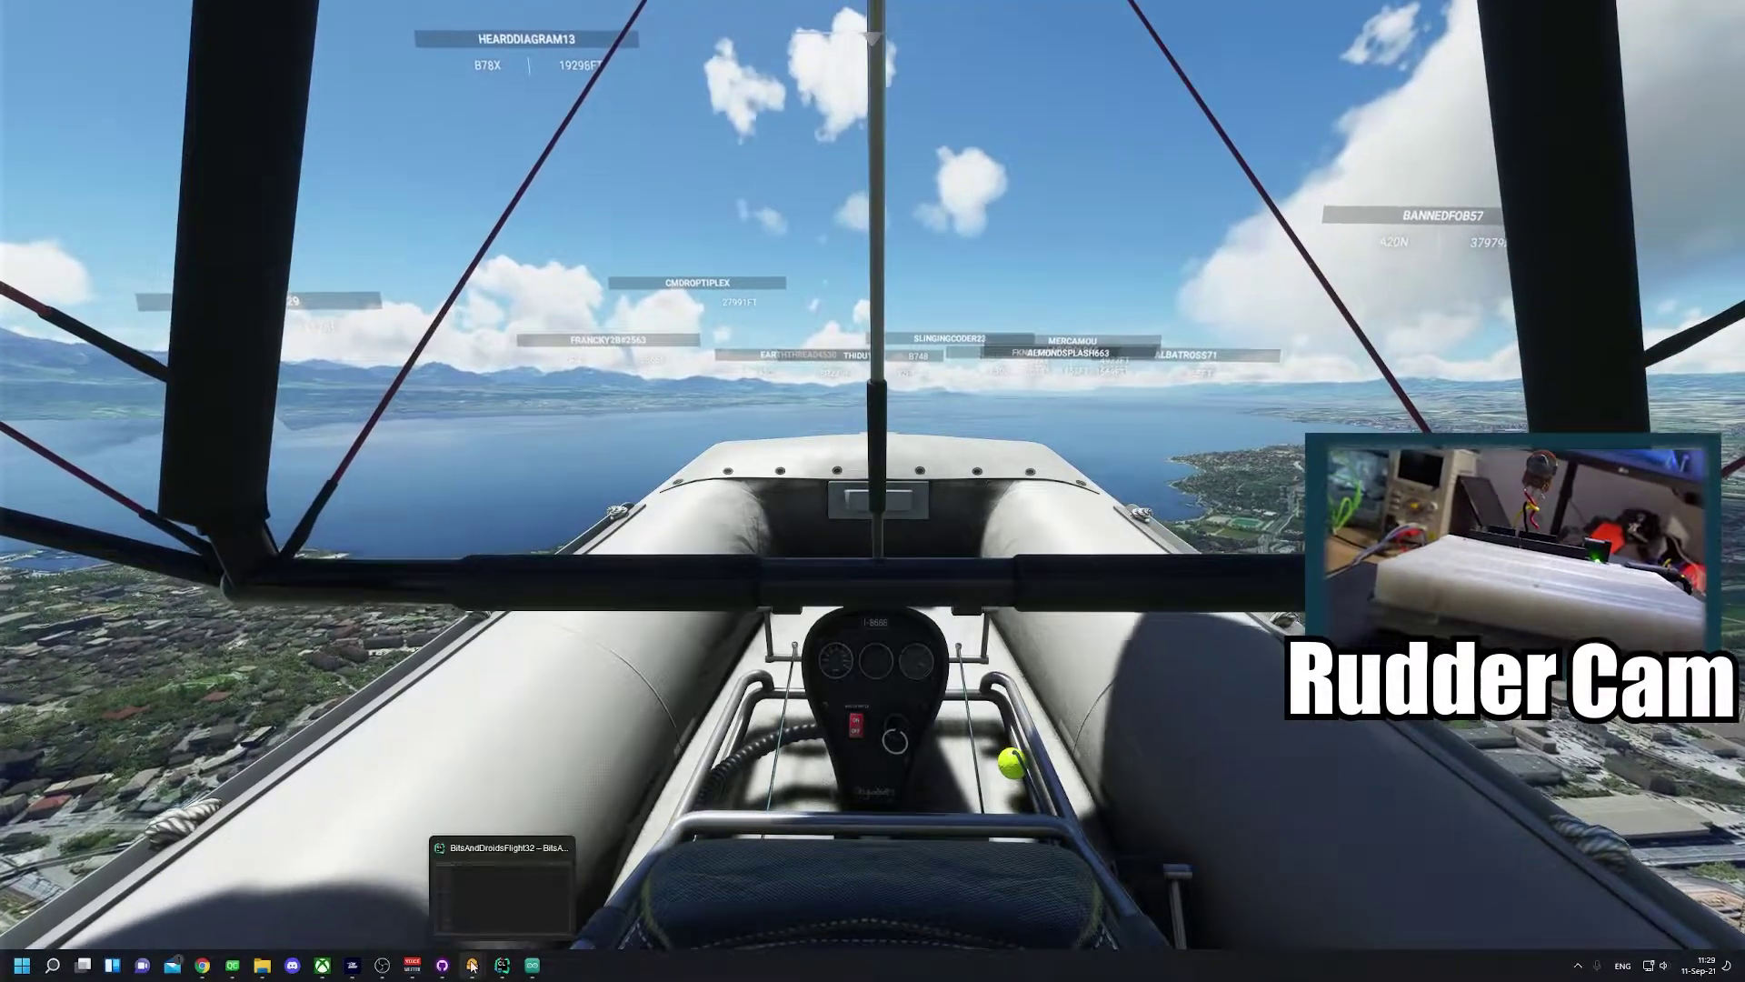
# - Bring up the connector's Settings window, move it aside from the cockpit view, and return to the simulator
pyautogui.click(509, 881)
pyautogui.moveTo(874, 187); pyautogui.dragTo(1299, 243)
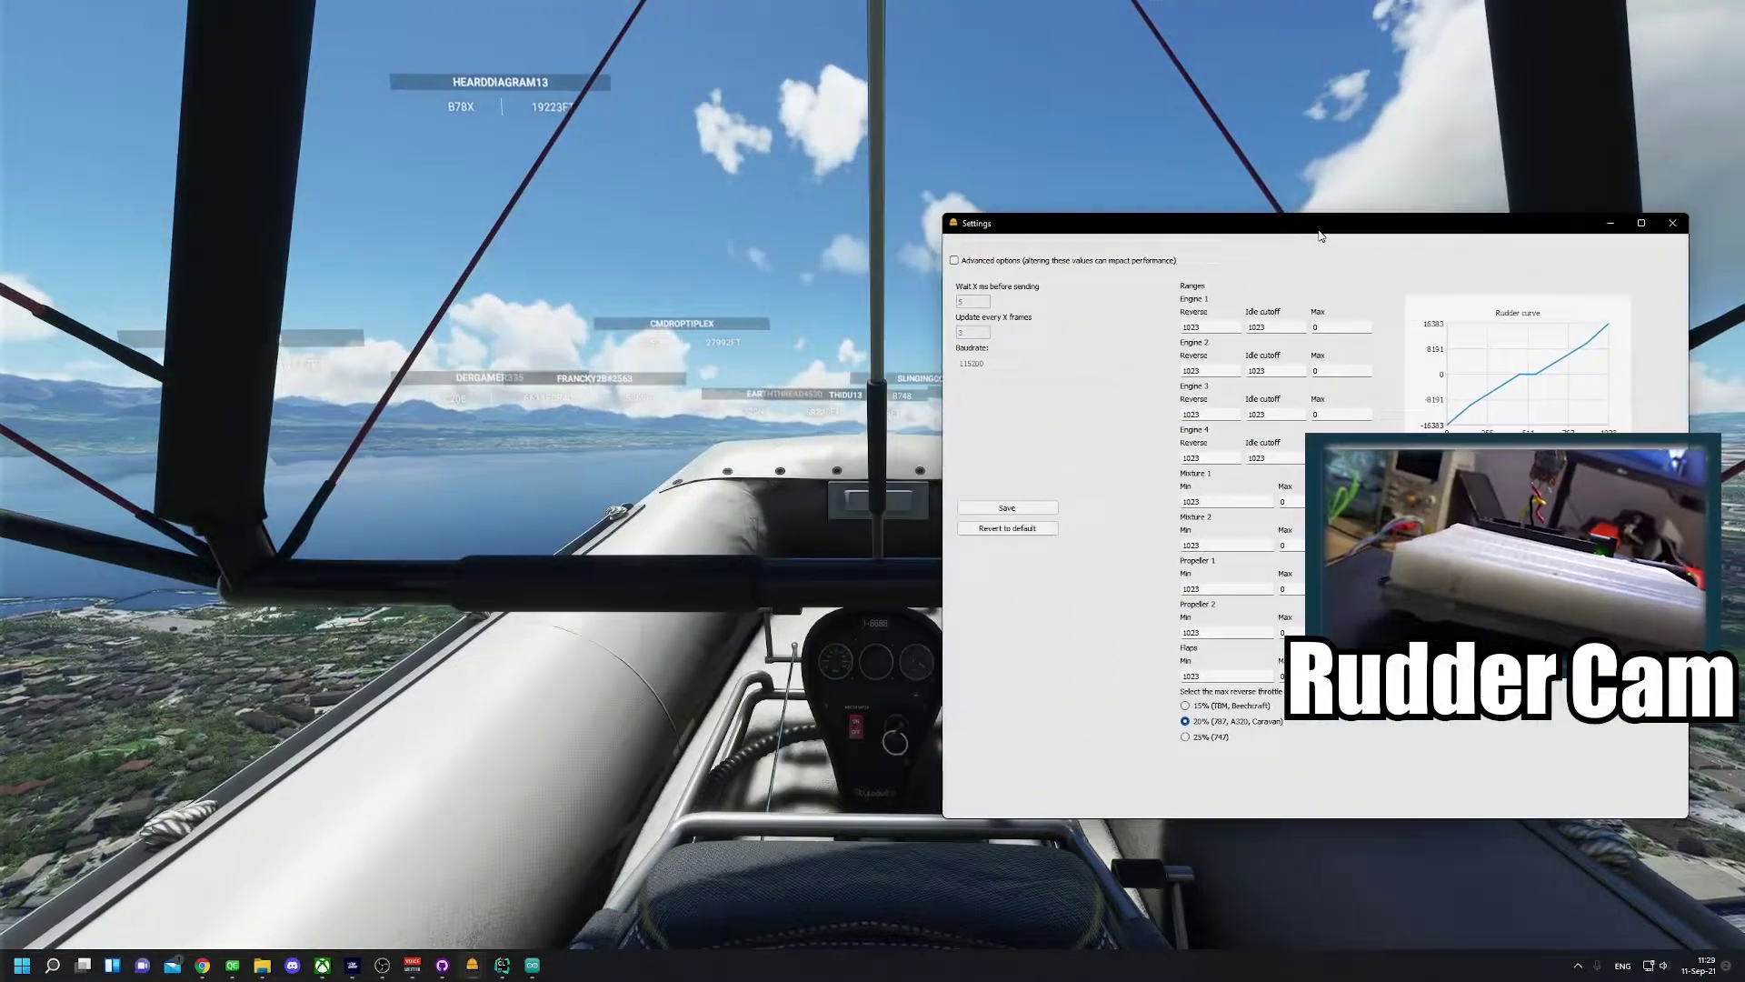
pyautogui.hotkey('alt', 'Tab')
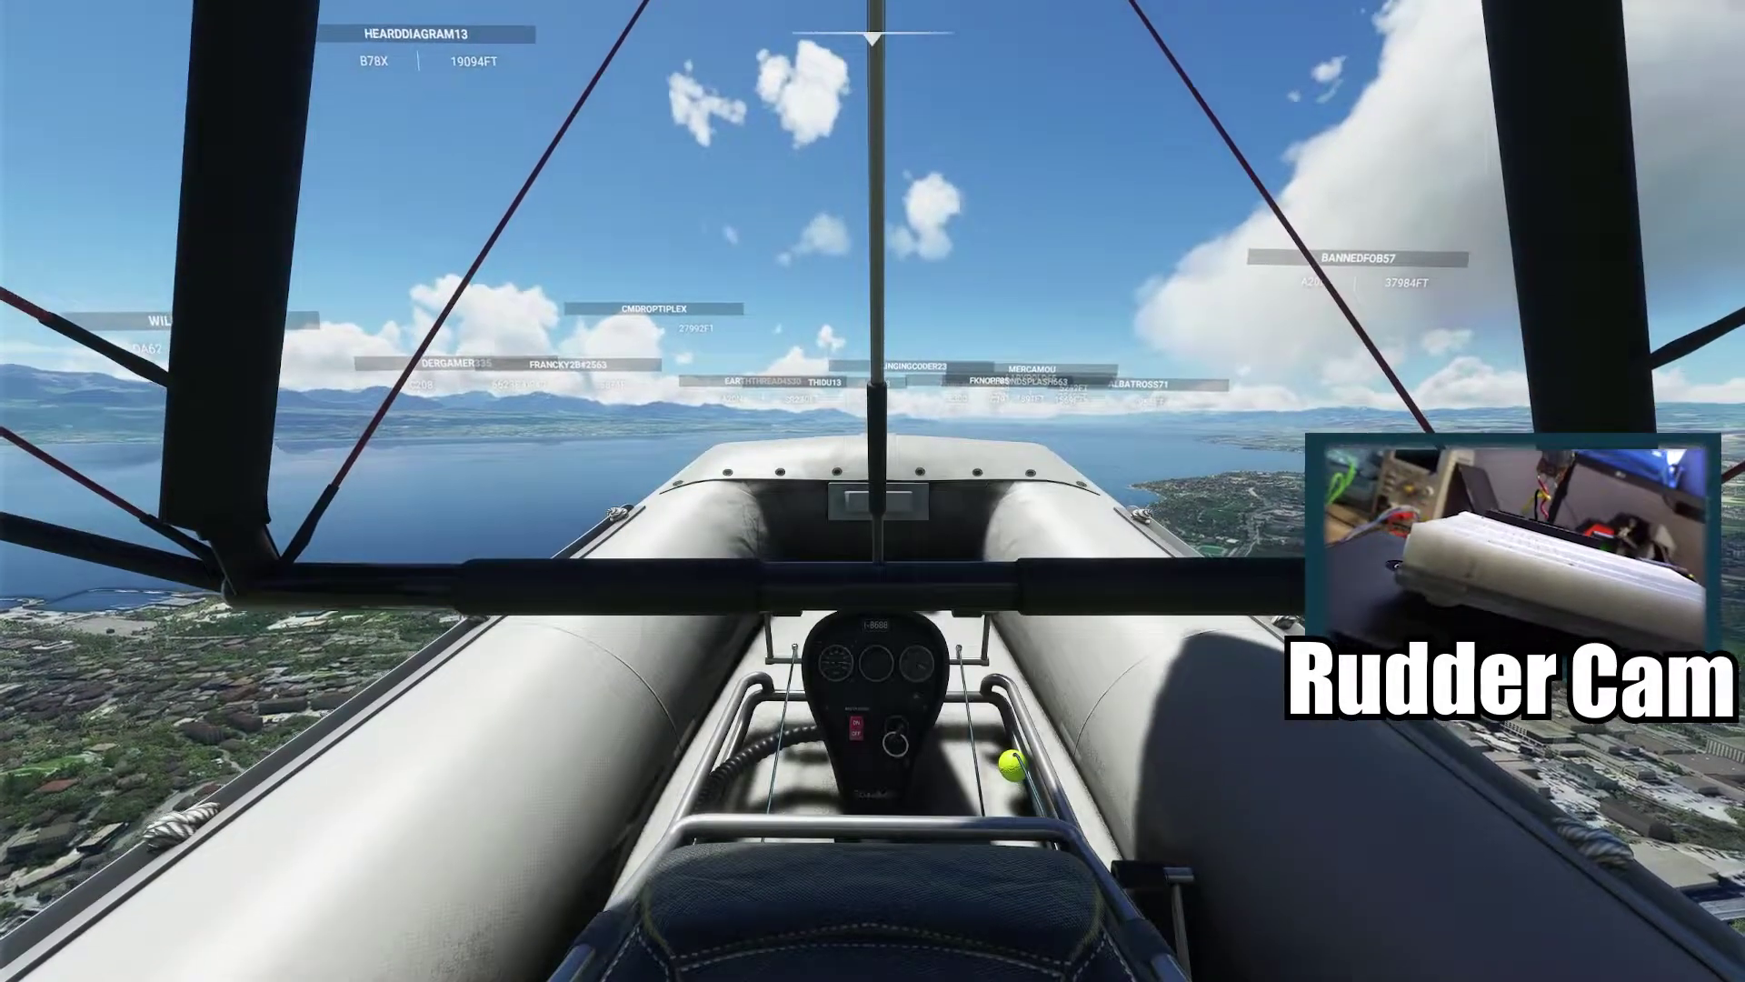
# - Switch to the connector, move its window clear of the cockpit view, and try to start the dual connection
pyautogui.hotkey('alt', 'Tab')
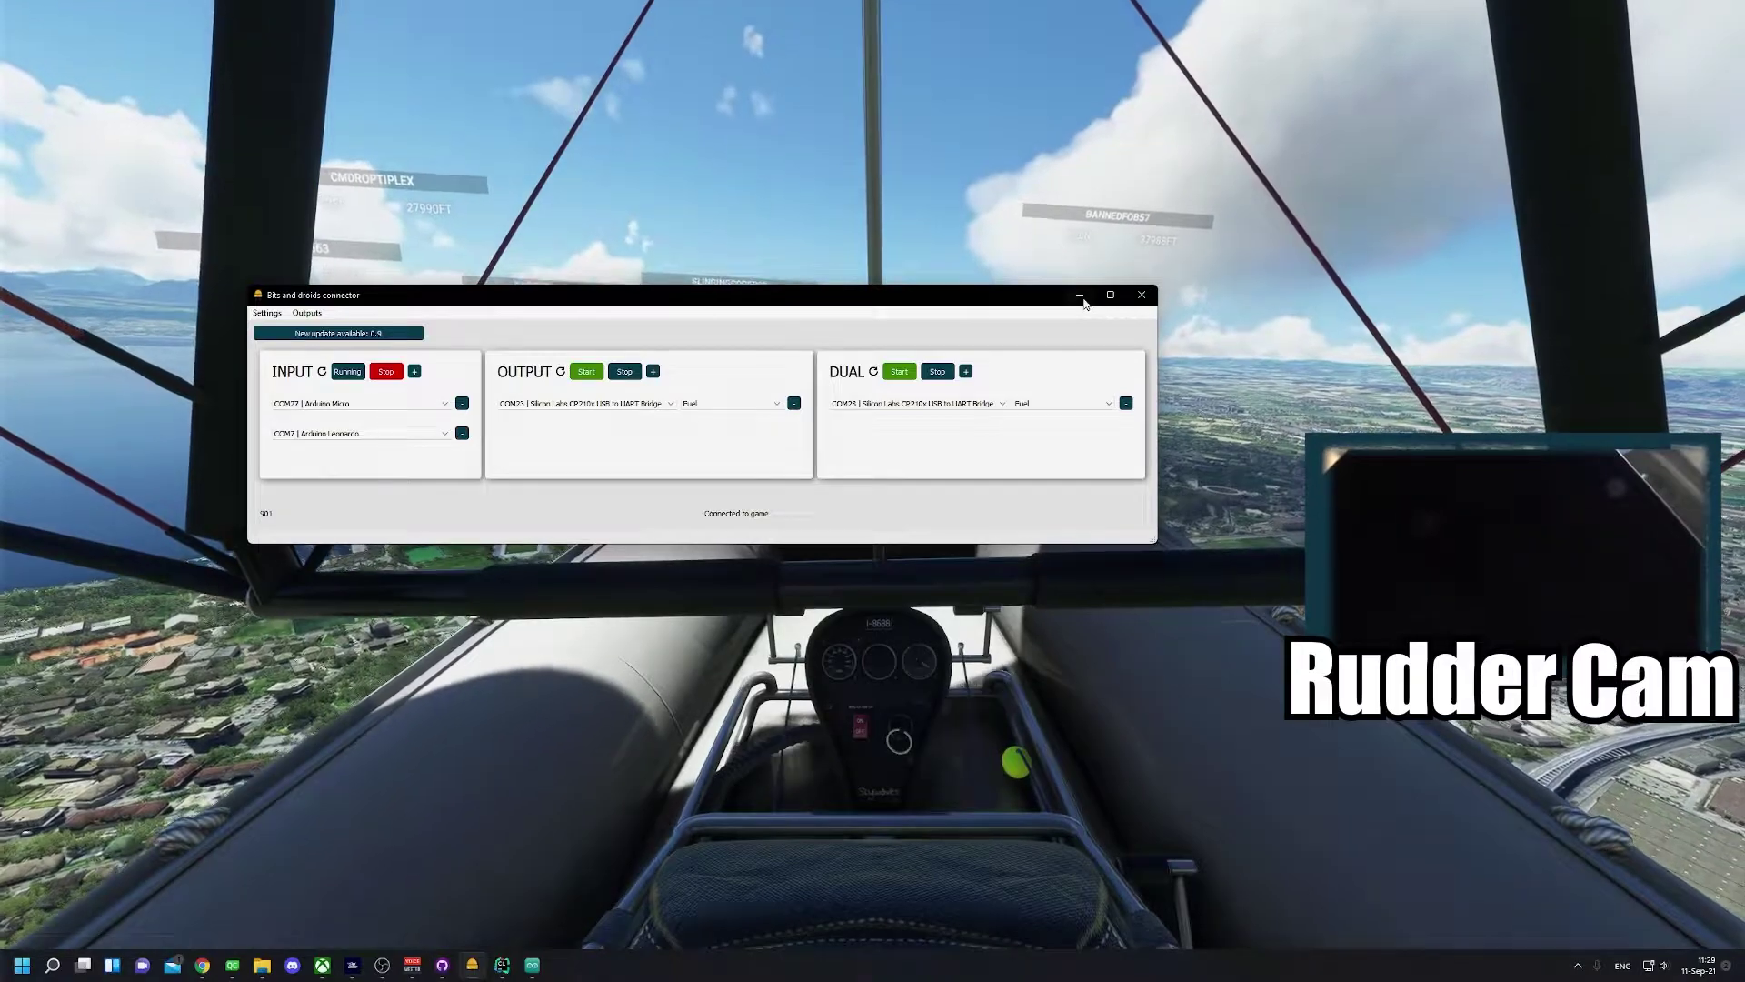
pyautogui.moveTo(702, 296); pyautogui.dragTo(1223, 31)
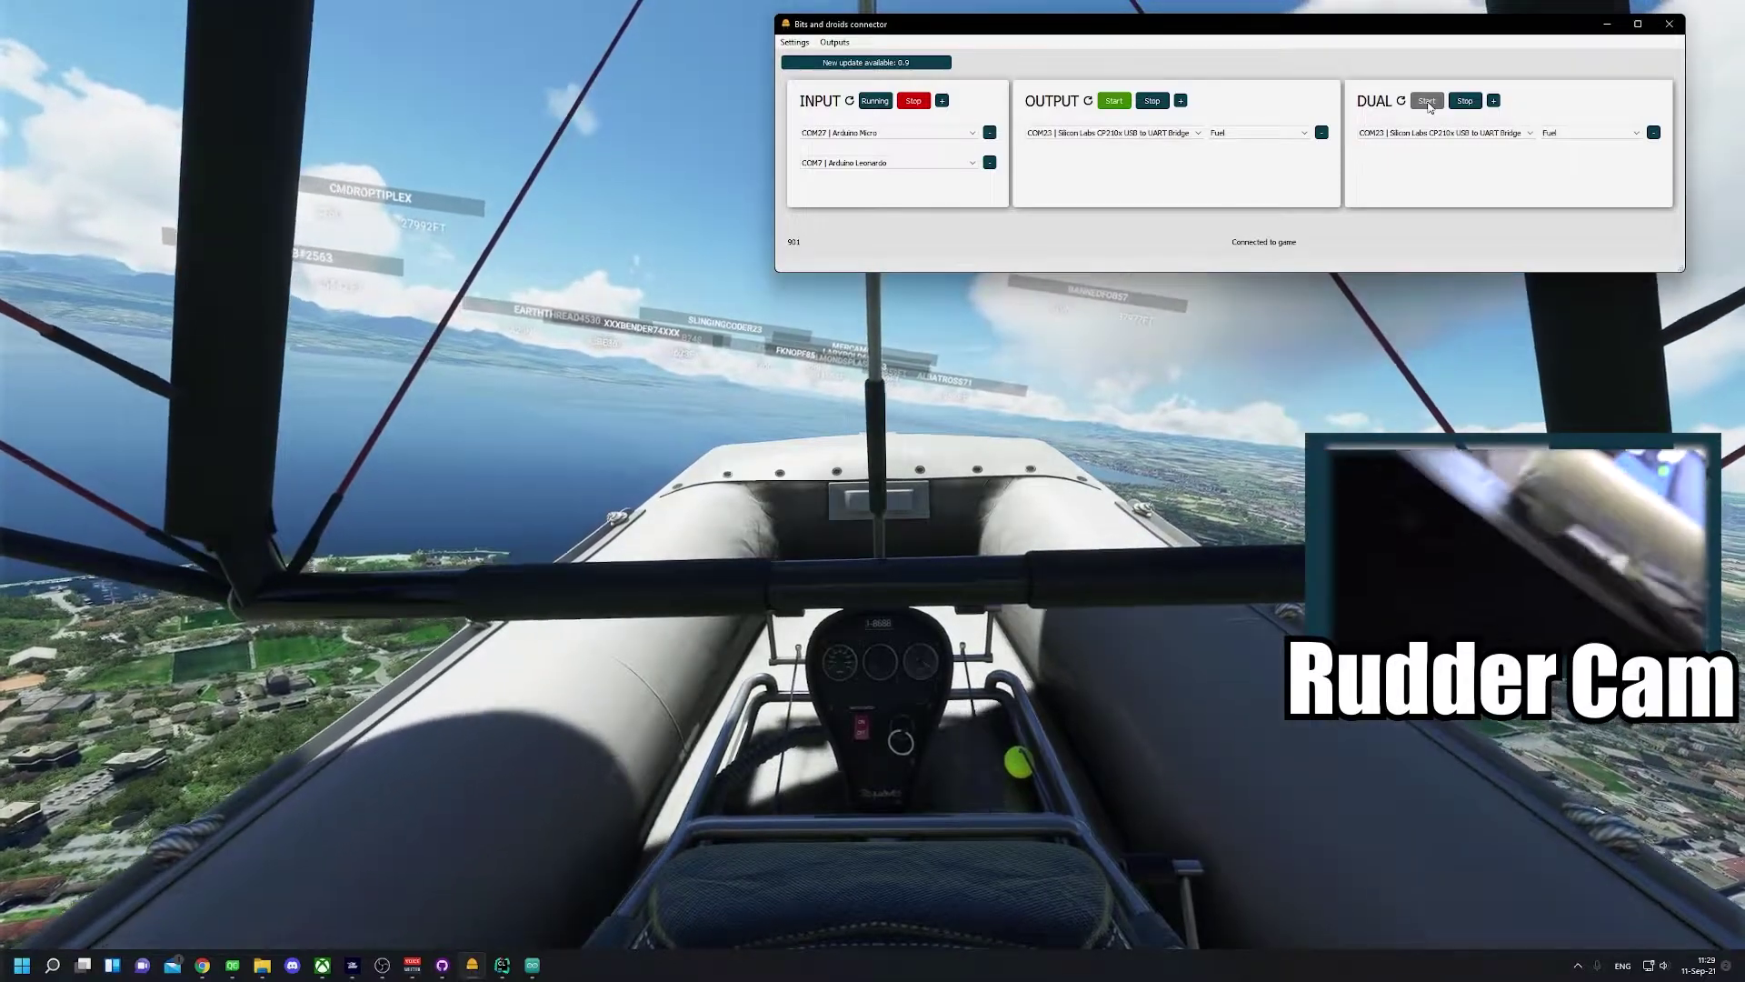
pyautogui.click(1426, 101)
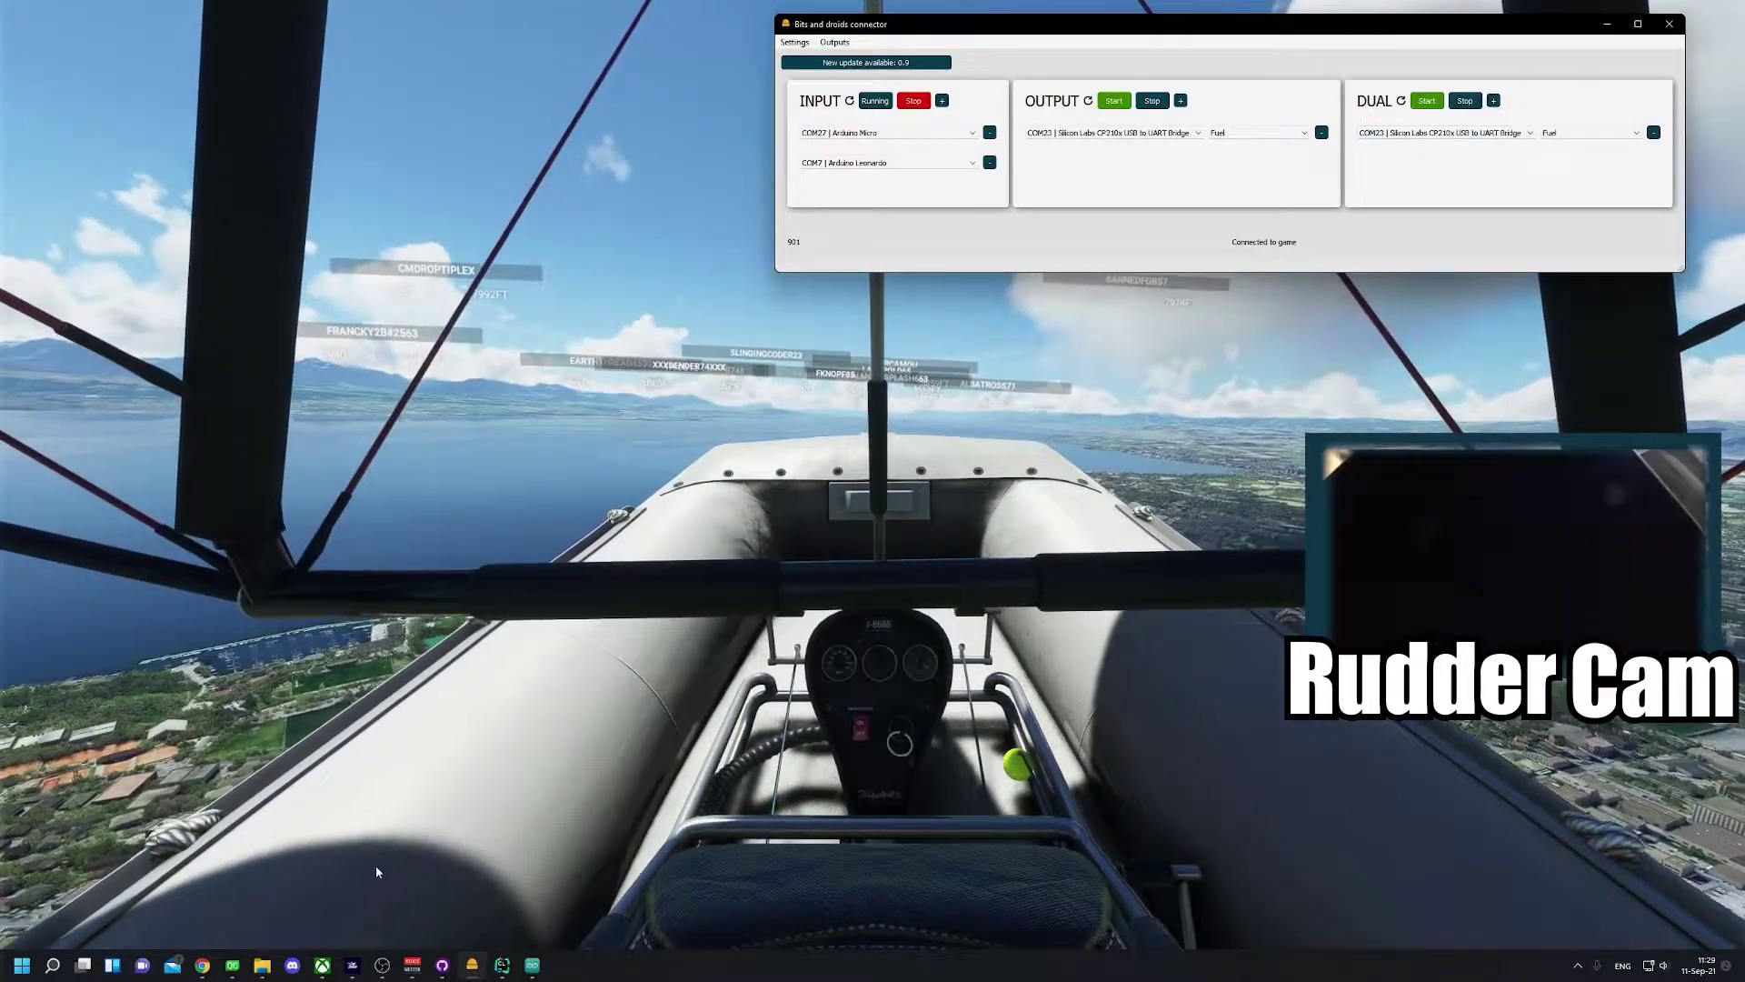
# - Launch connector version 0.9 from BitsAndDroidsConnectorV0.9 in the V0.9 folder of HiDrive's Flight connector + lib versions
pyautogui.moveTo(263, 962)
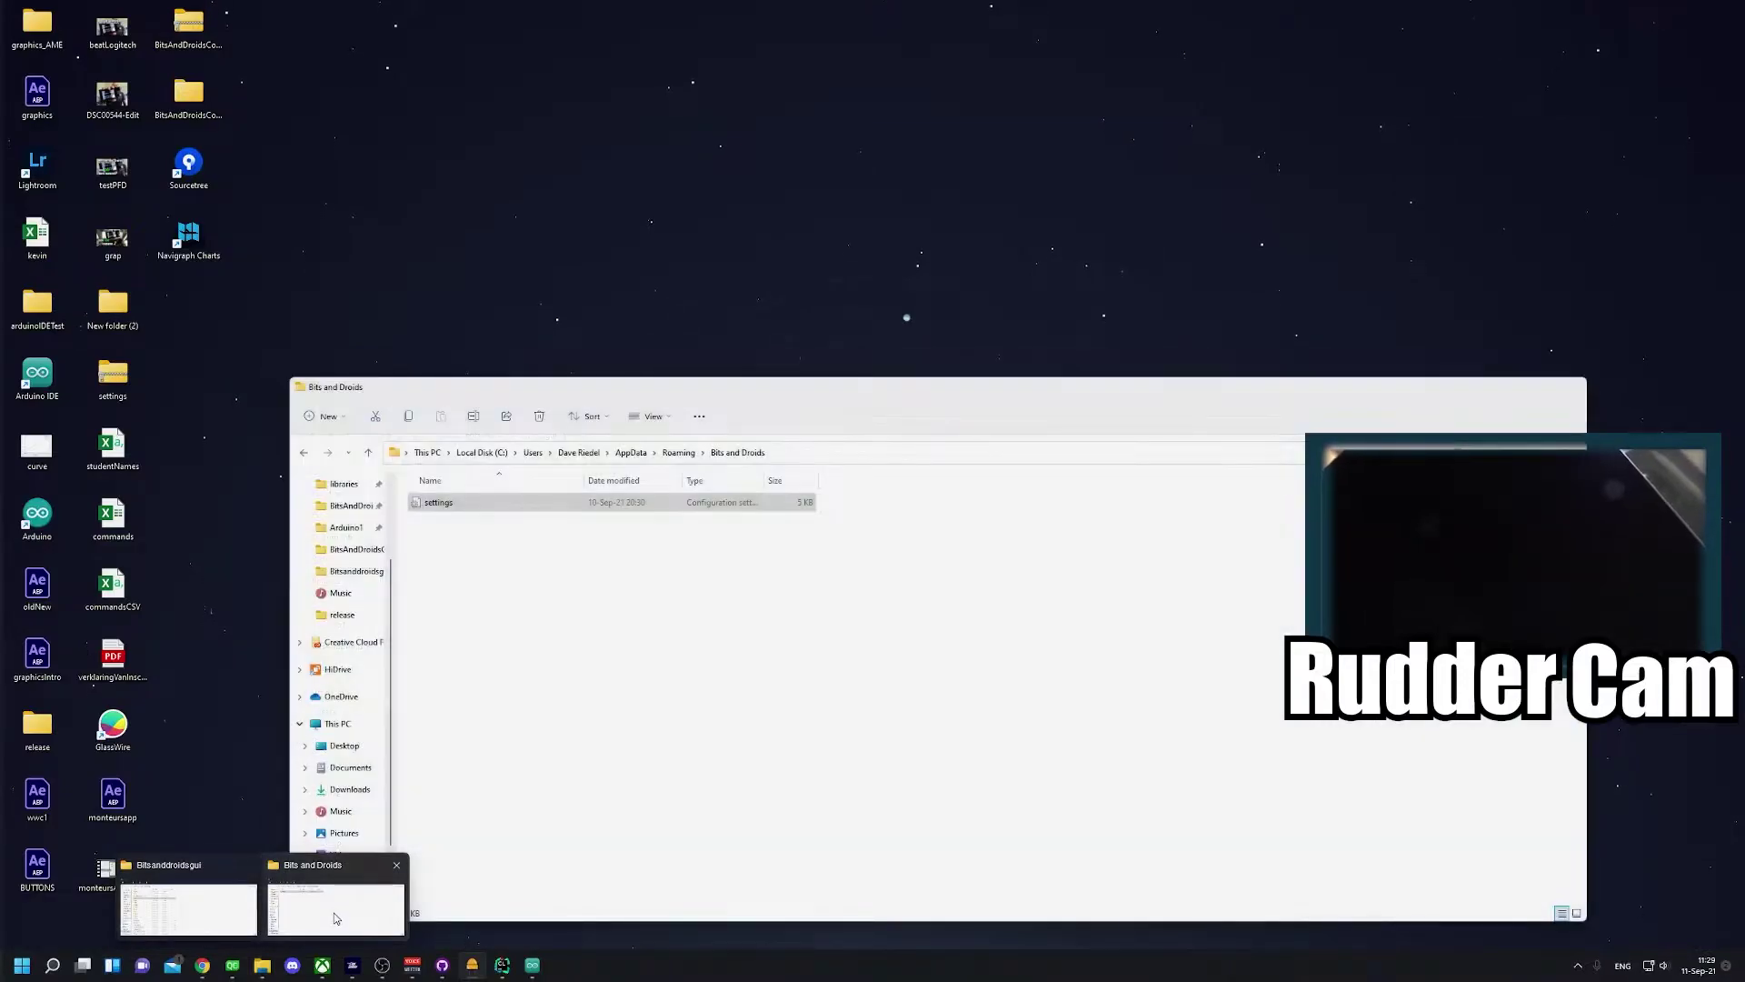
pyautogui.click(334, 916)
pyautogui.click(337, 668)
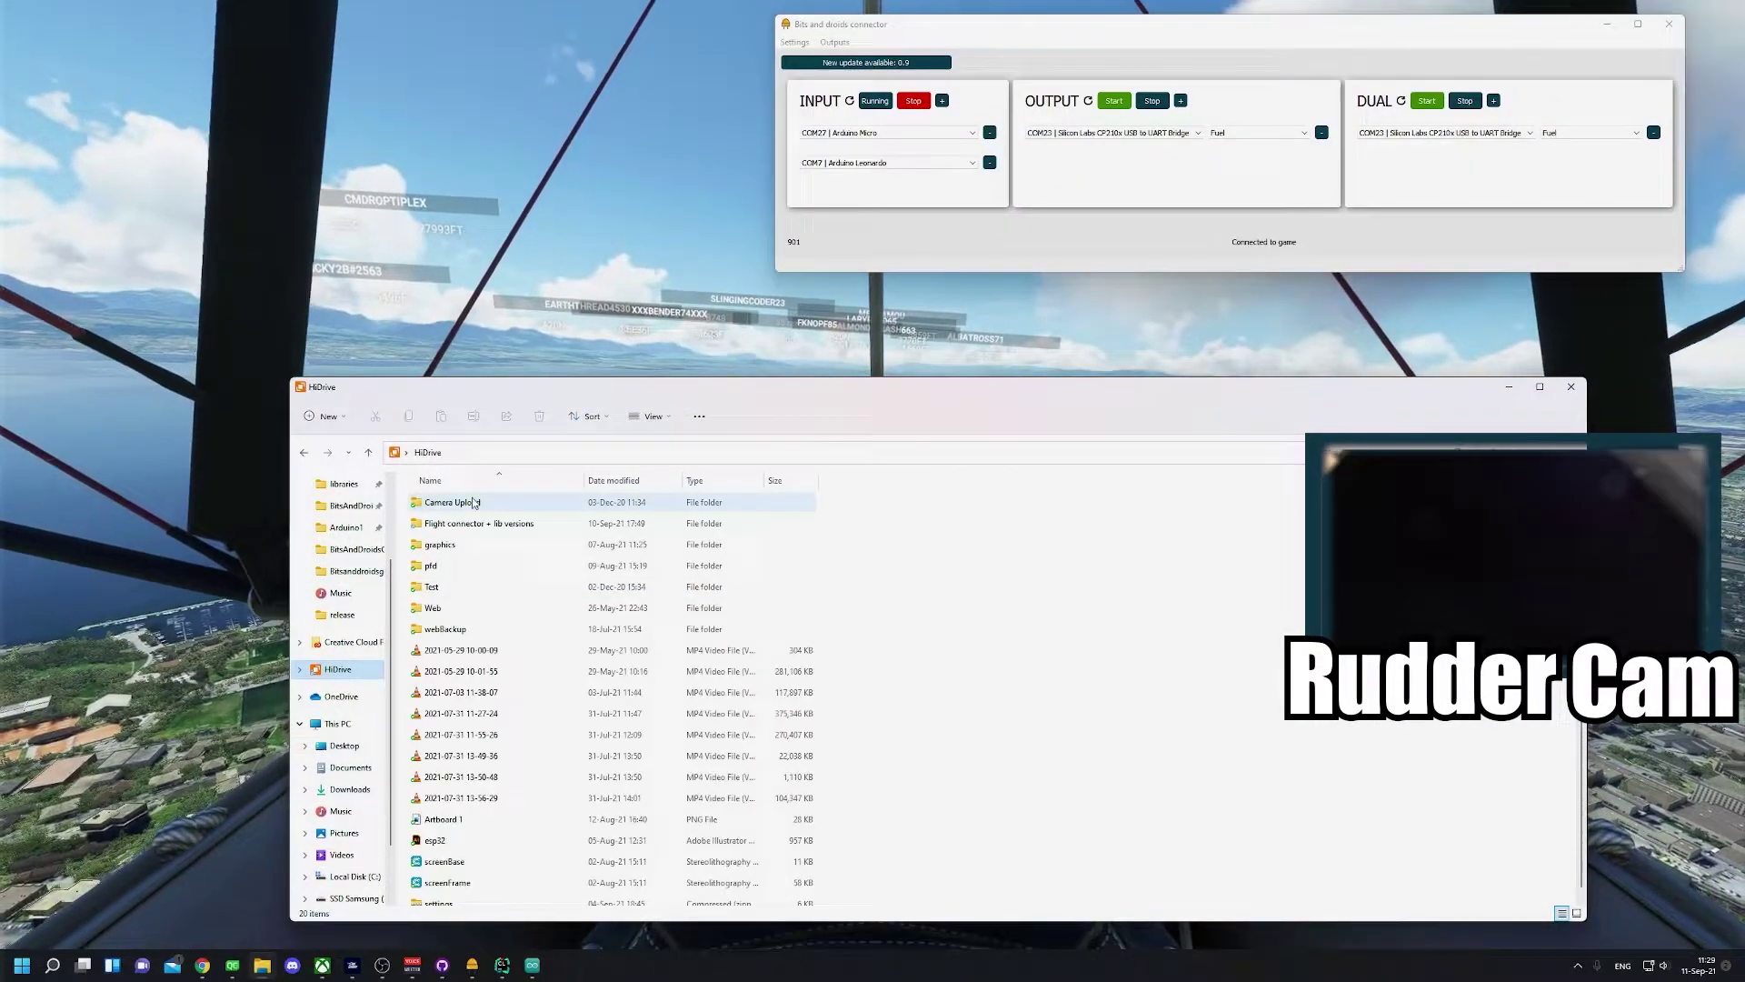
pyautogui.doubleClick(476, 525)
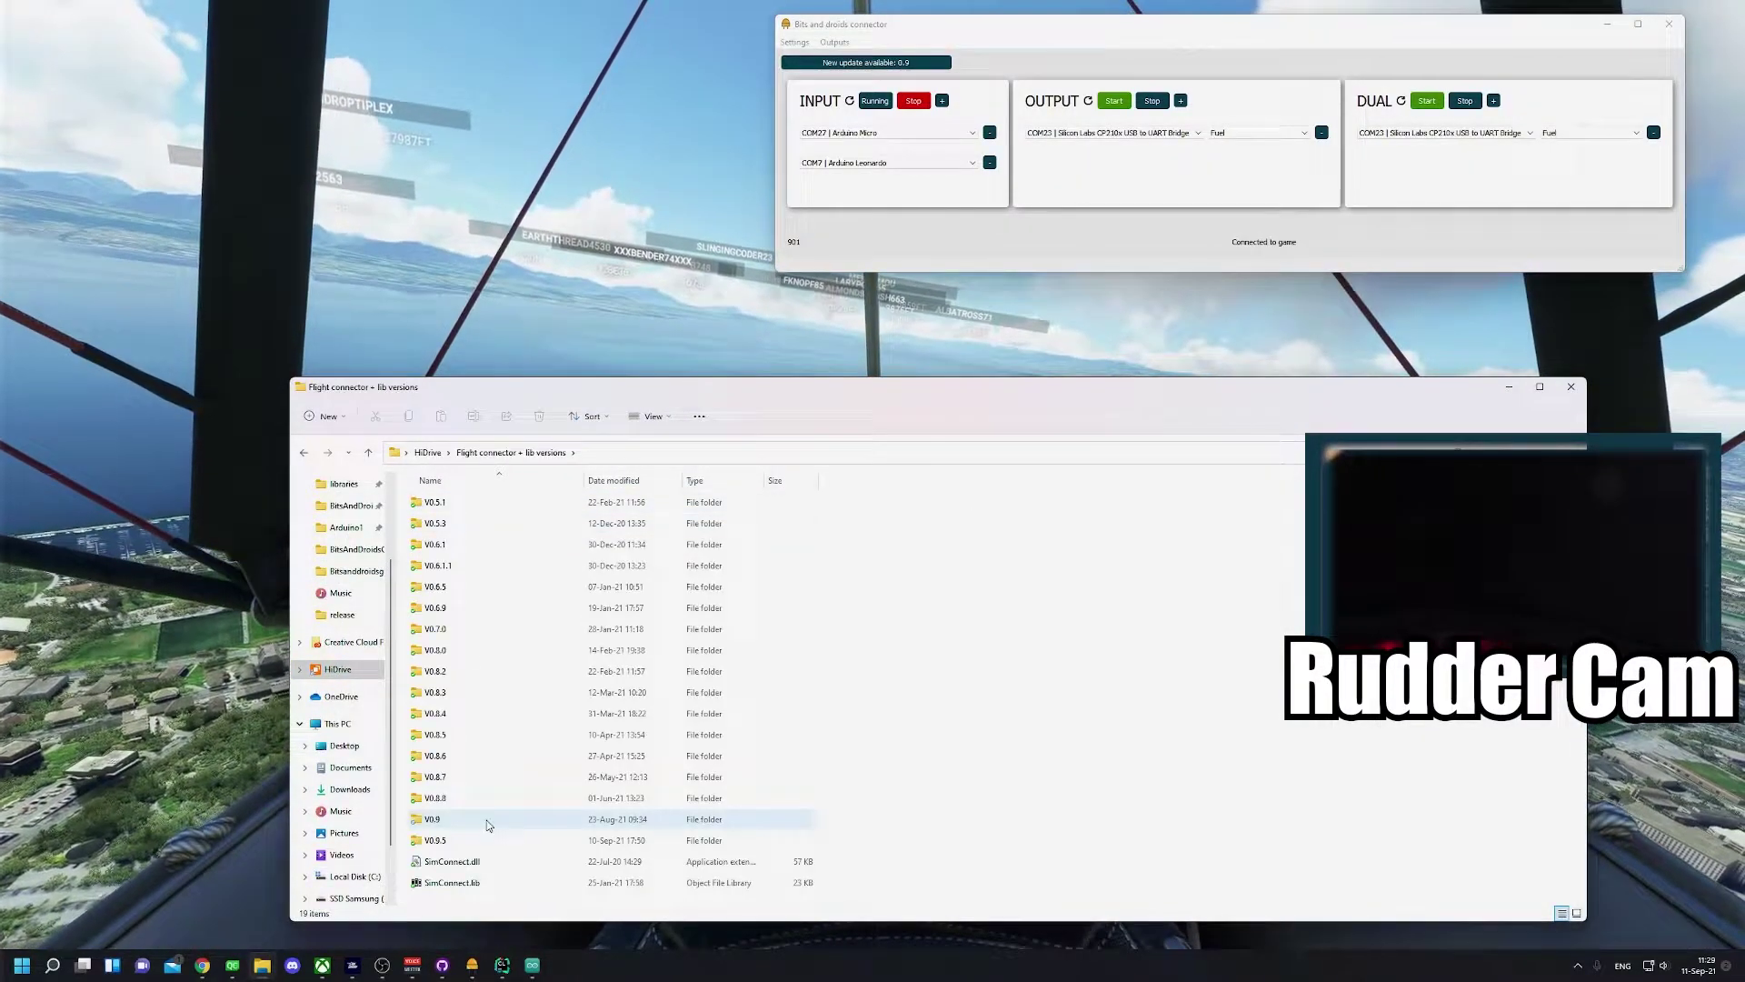
pyautogui.doubleClick(454, 819)
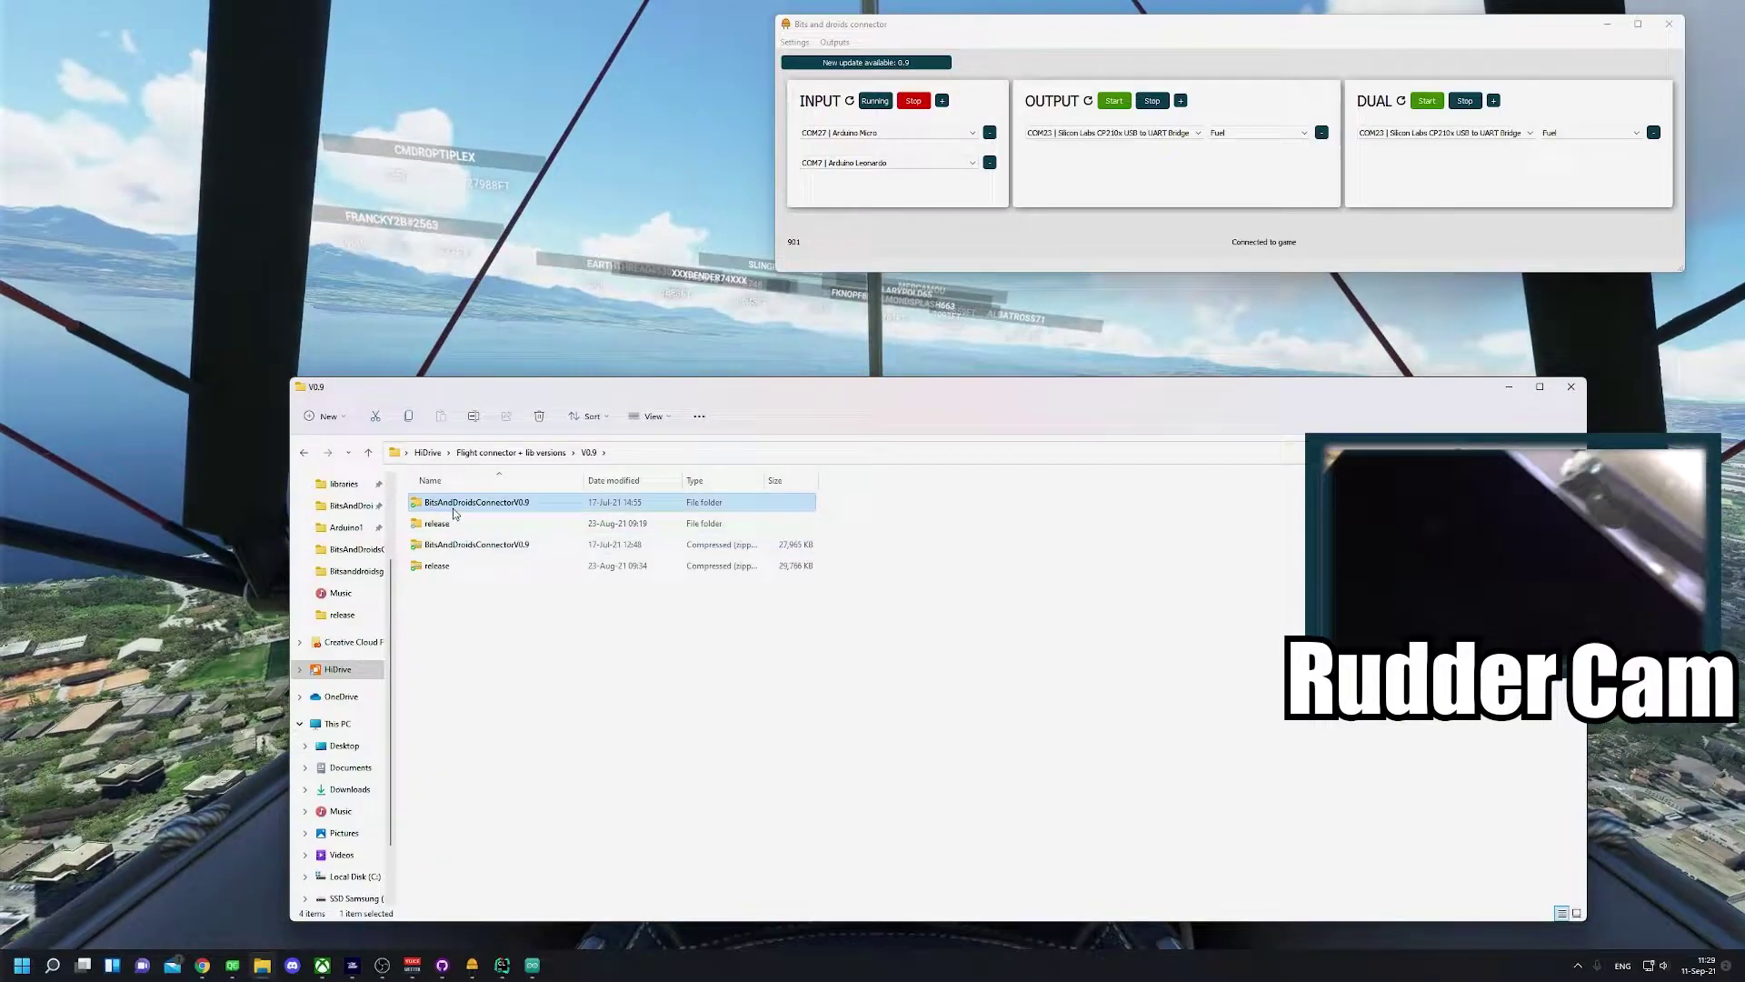
pyautogui.doubleClick(449, 503)
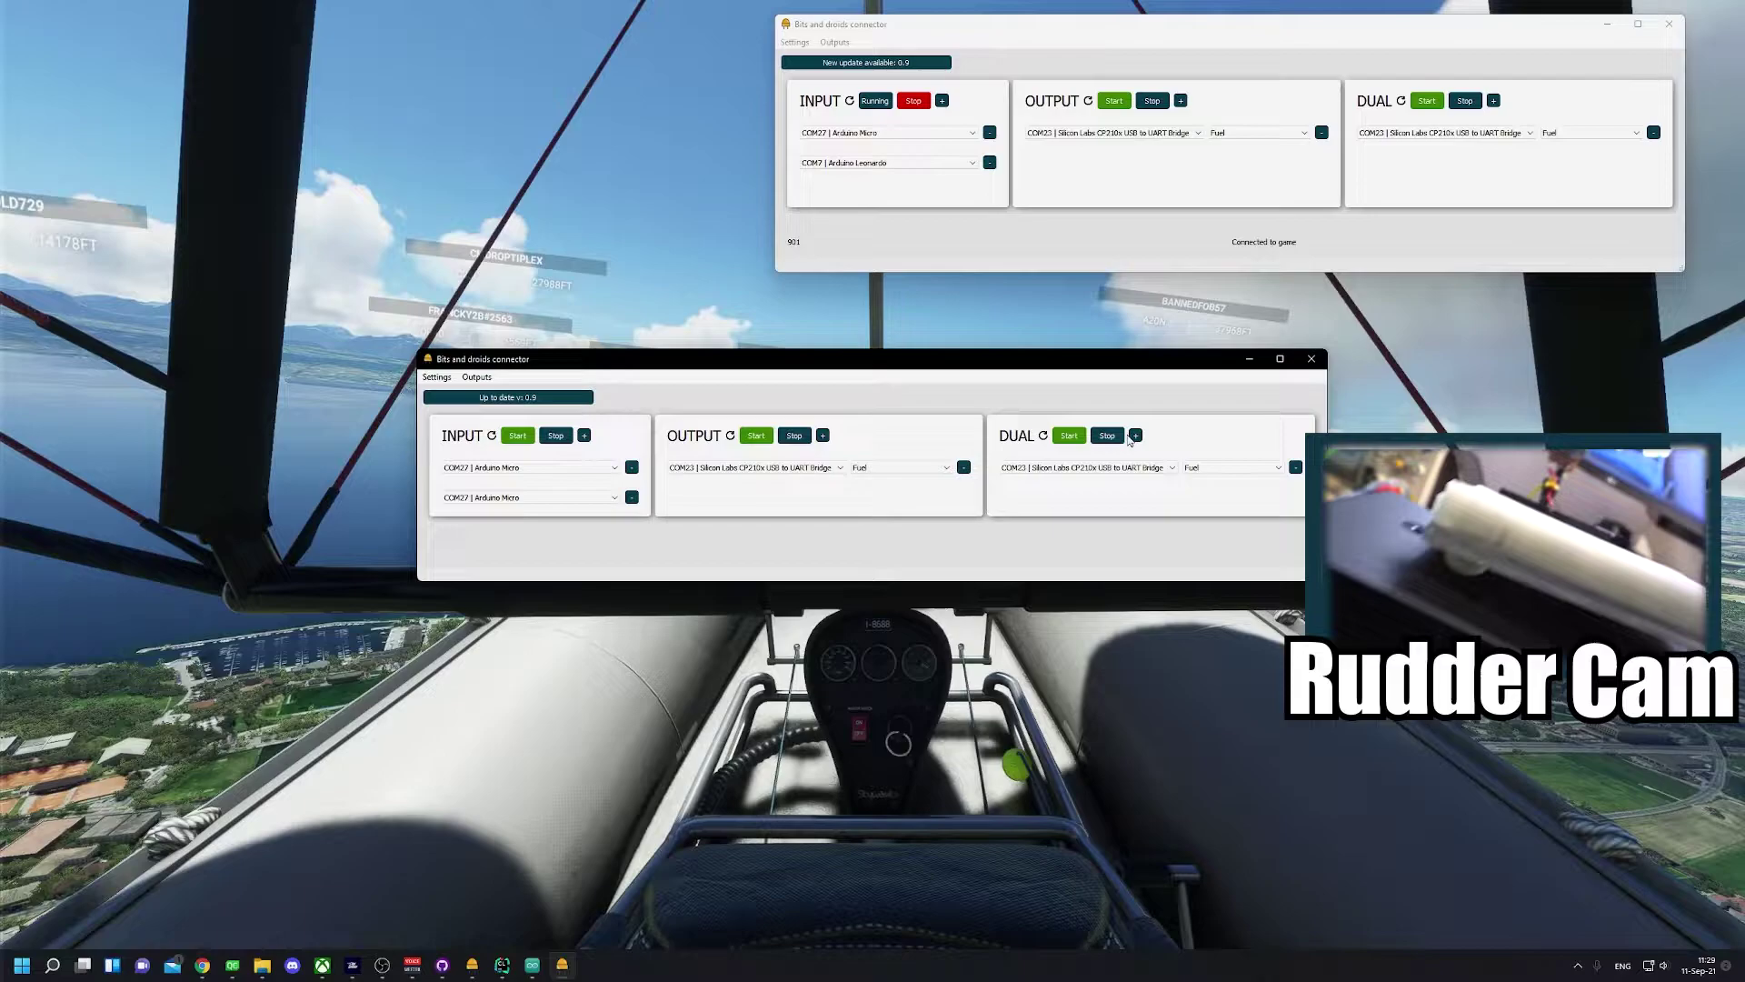
# - Check the output set choices for the OUTPUT and DUAL connections in the V0.9 connector, and return to the simulator
pyautogui.click(868, 468)
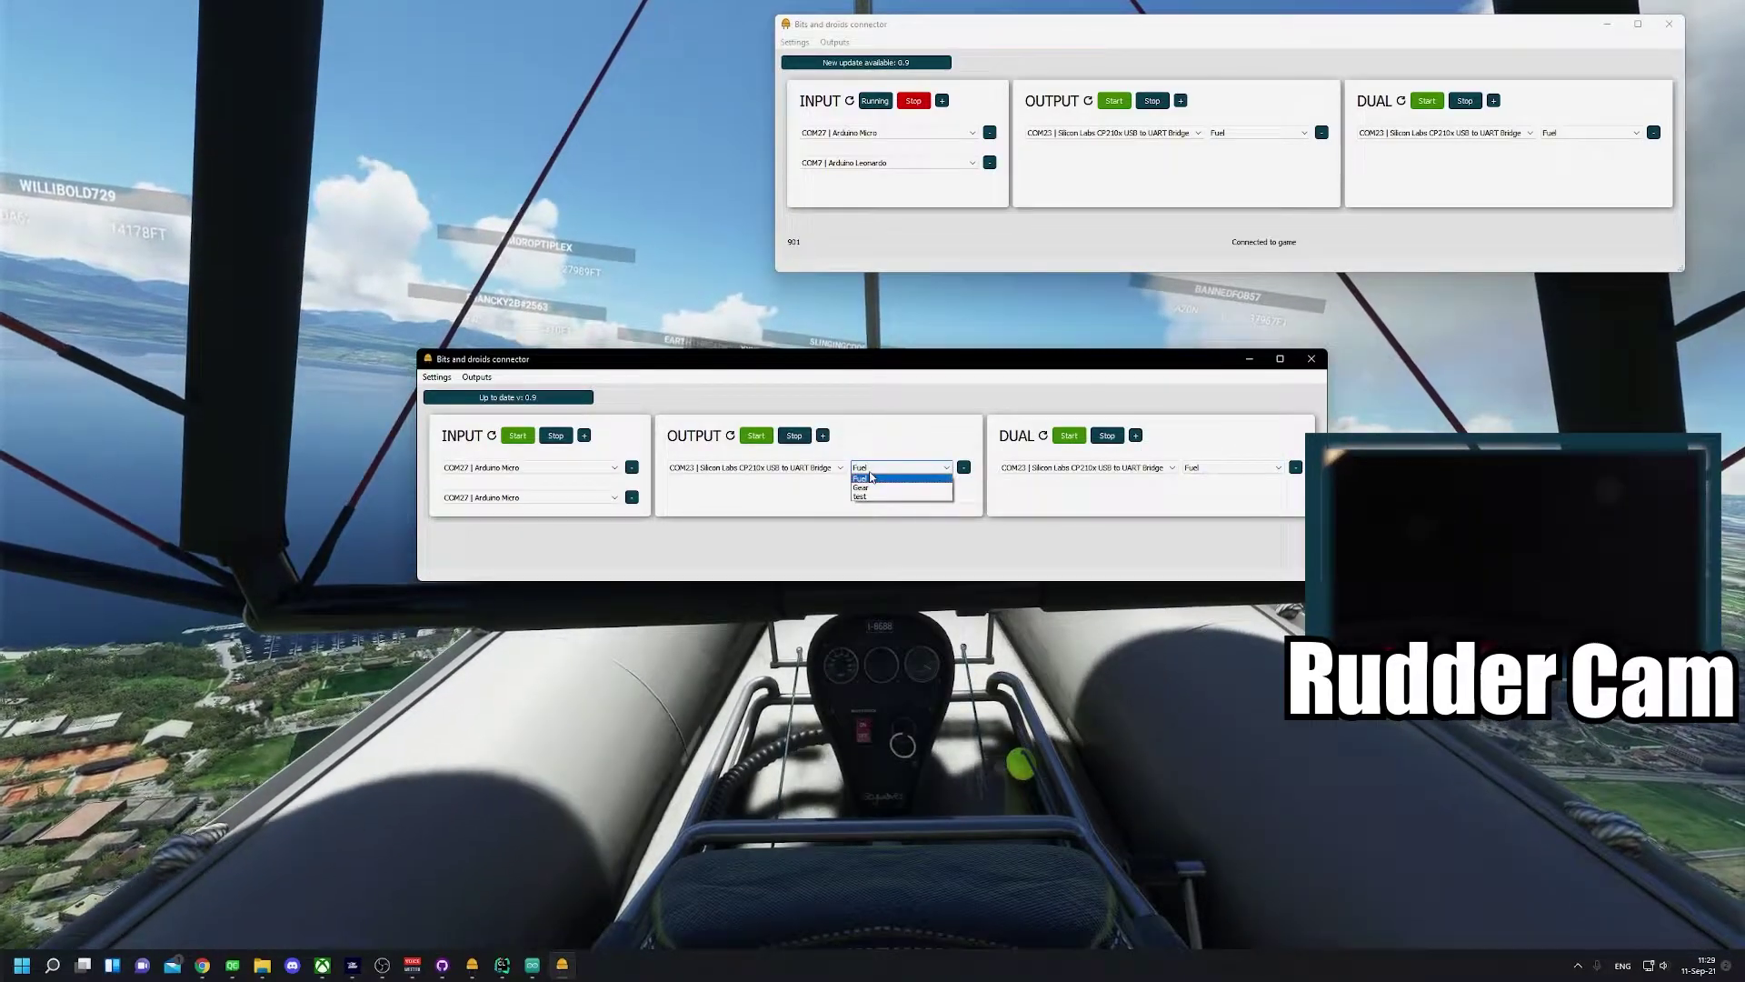
pyautogui.click(866, 467)
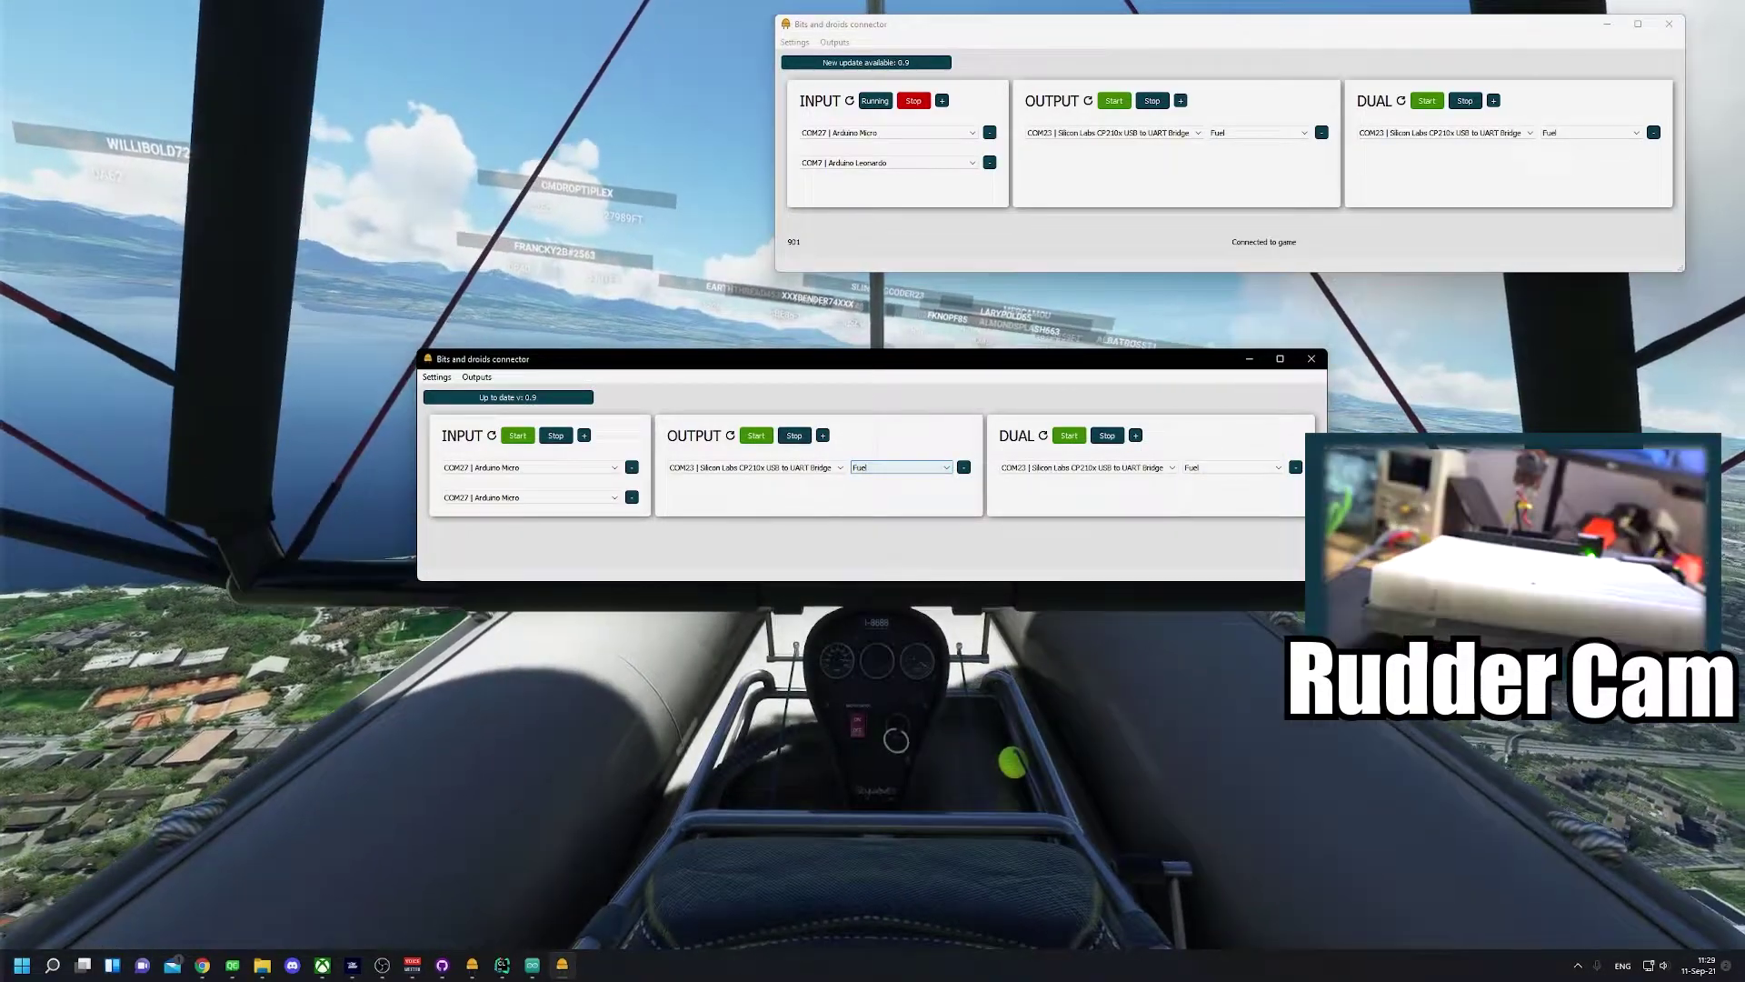
pyautogui.click(1311, 357)
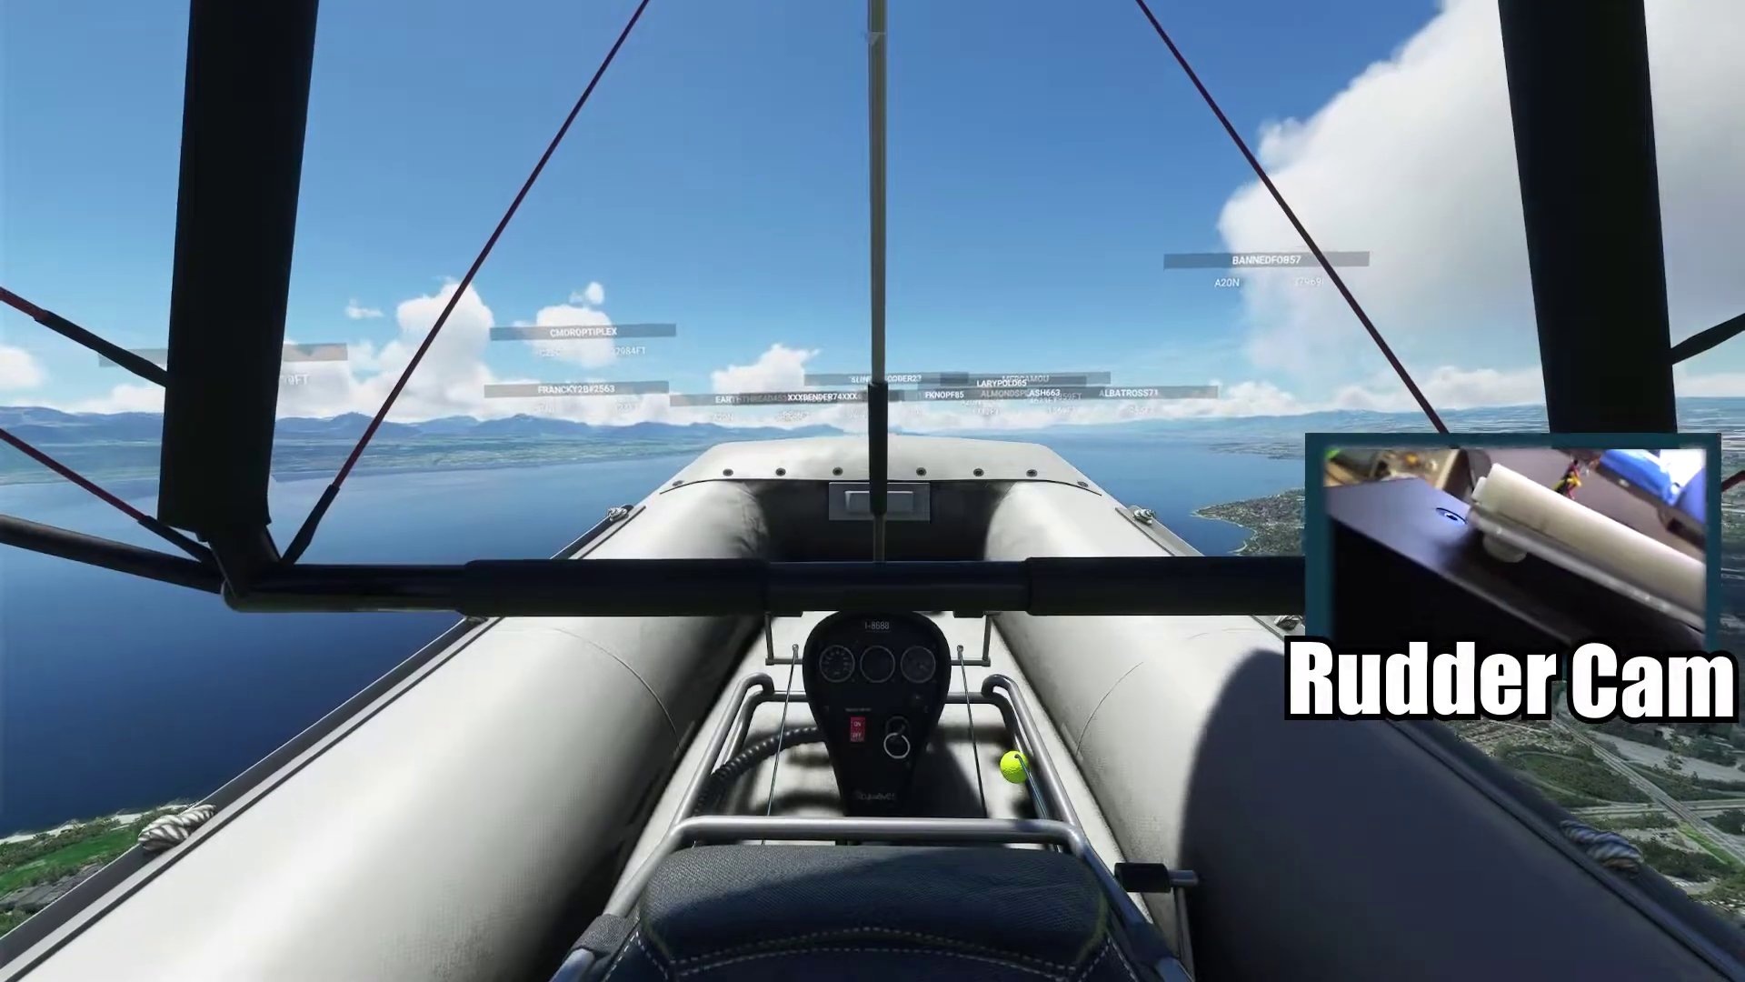
pyautogui.hotkey('alt', 'Tab')
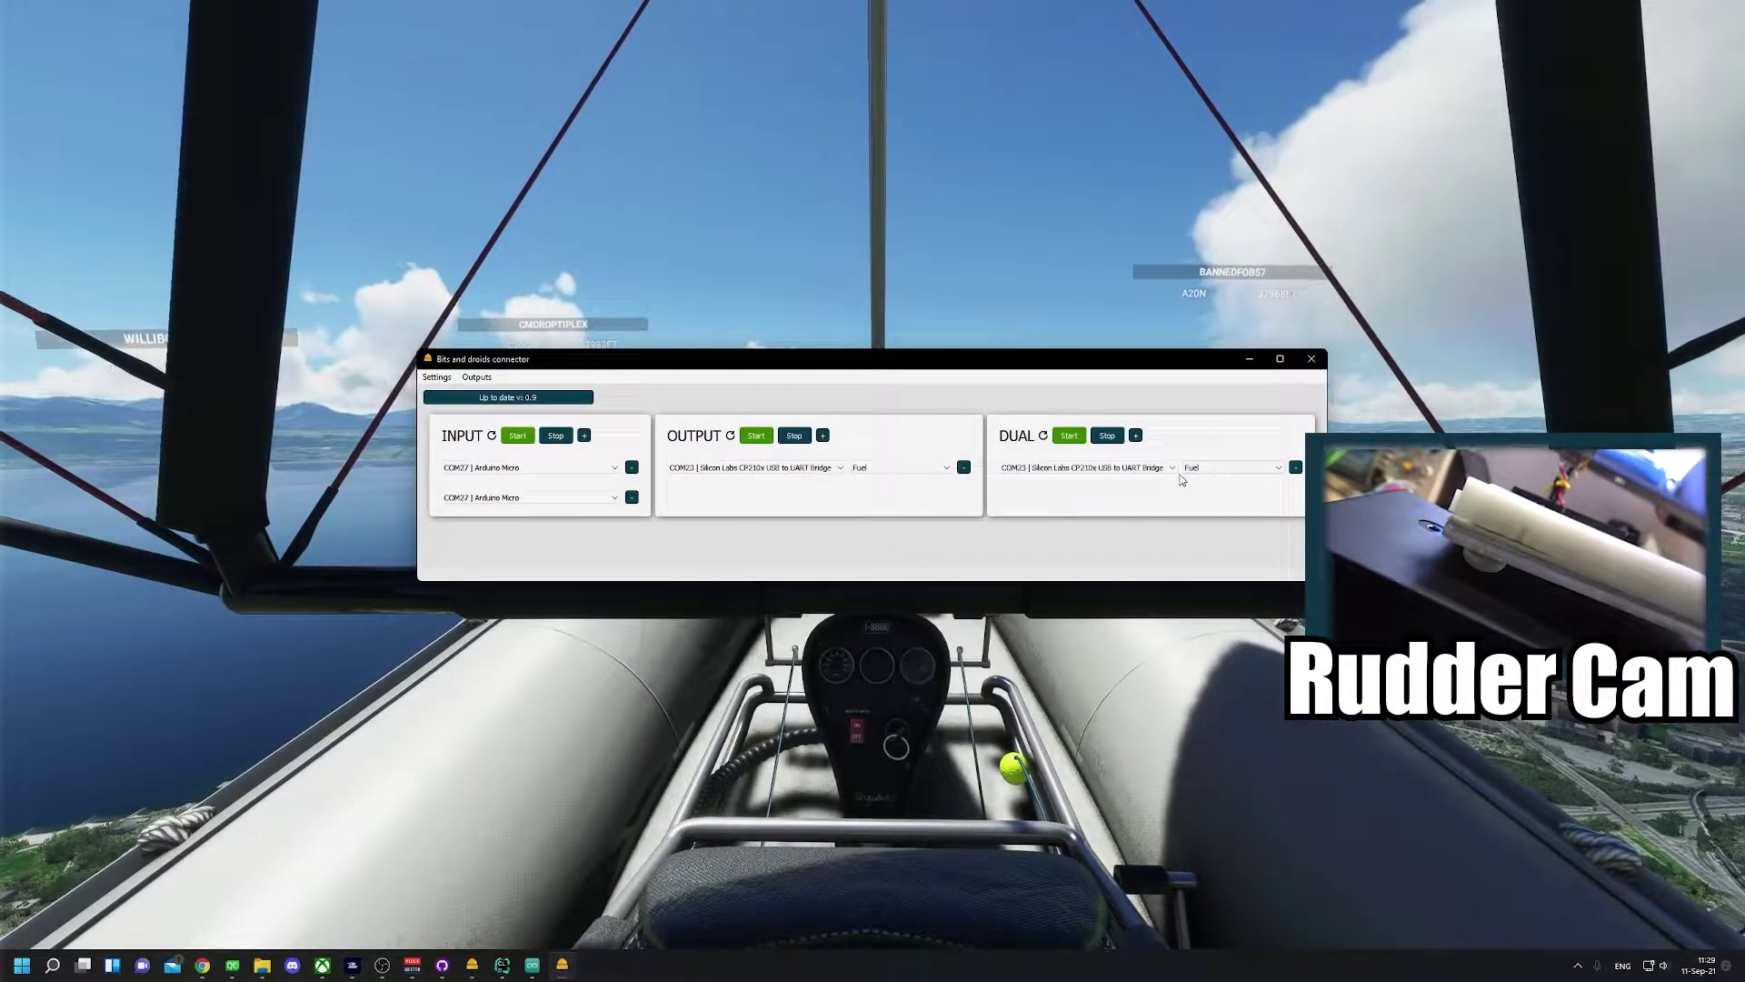
pyautogui.click(1223, 467)
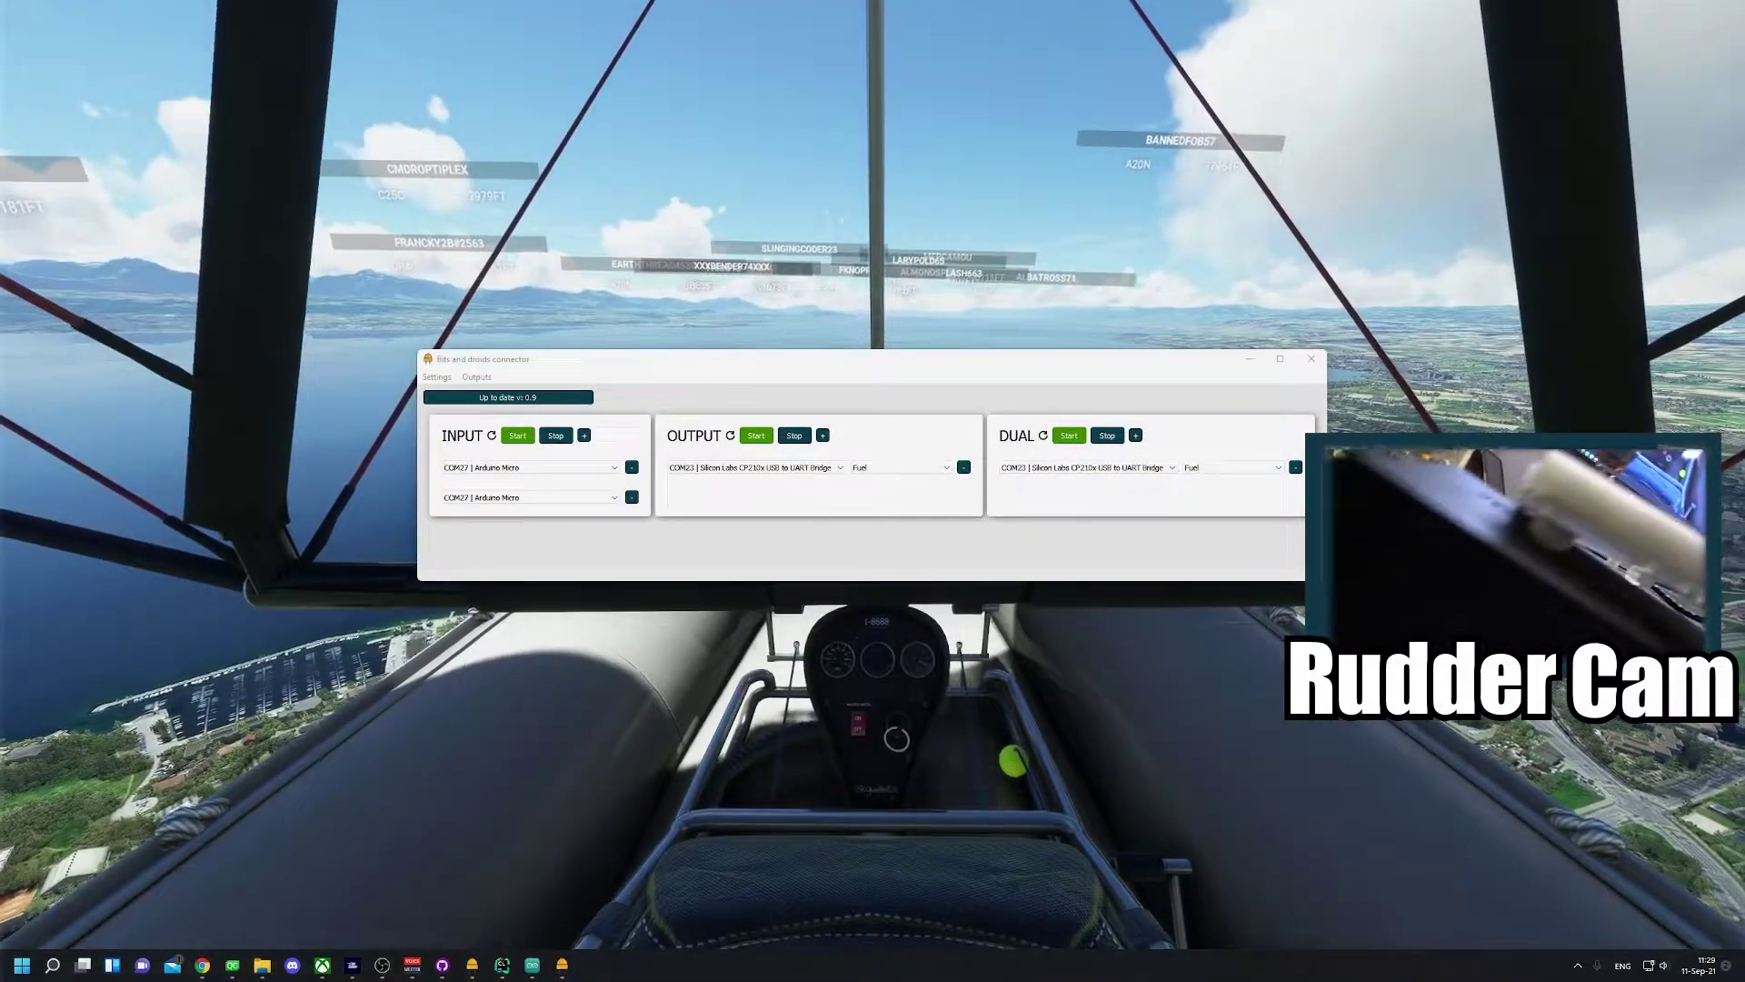
pyautogui.hotkey('alt', 'Tab')
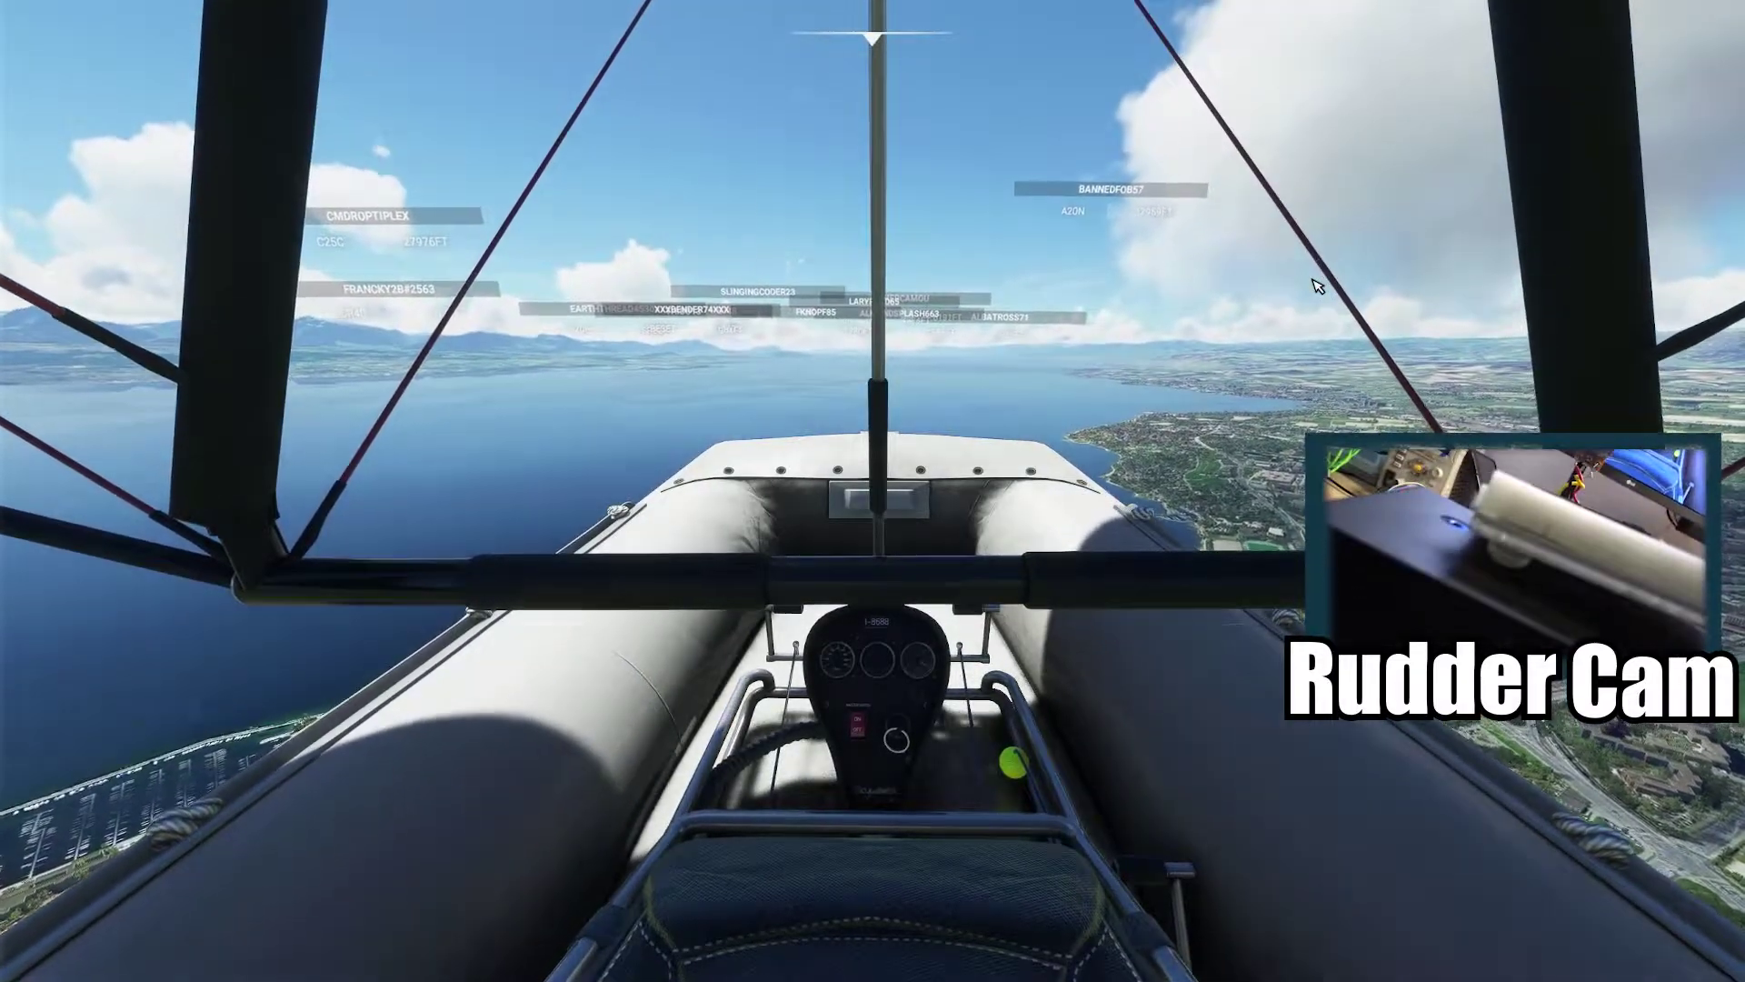
pyautogui.press('Escape')
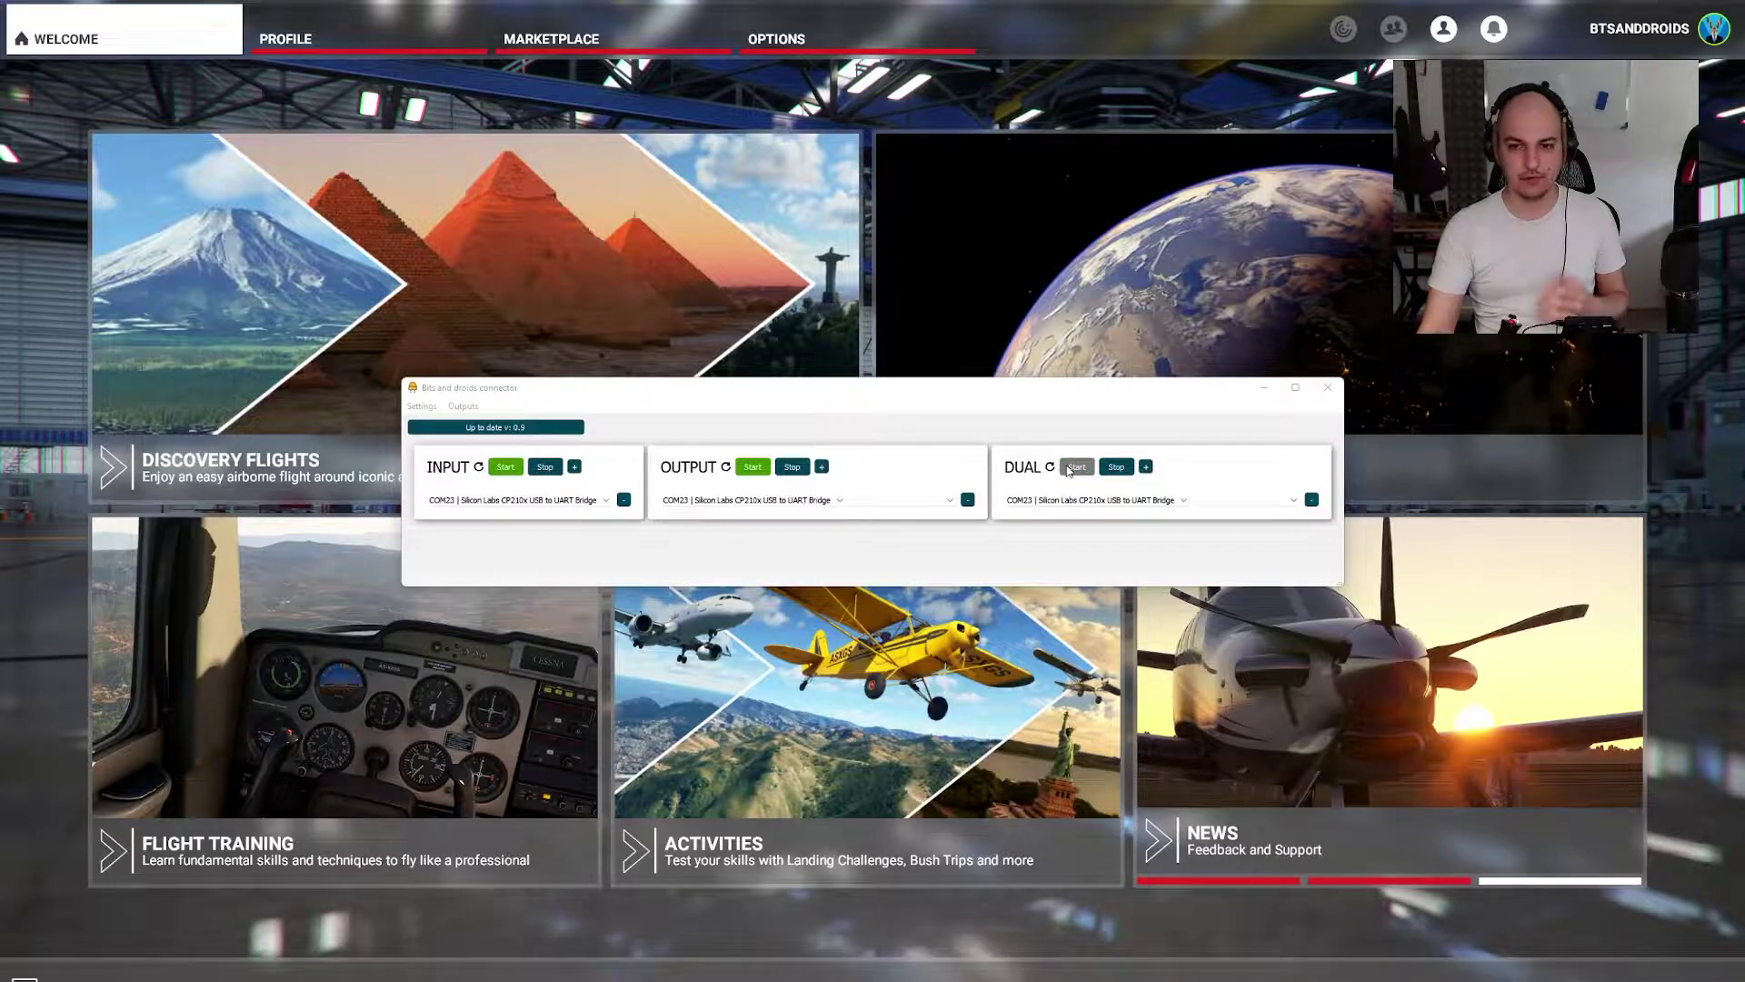
# - Try to start the dual connection on the COM23 port, and close the connector
pyautogui.click(1068, 469)
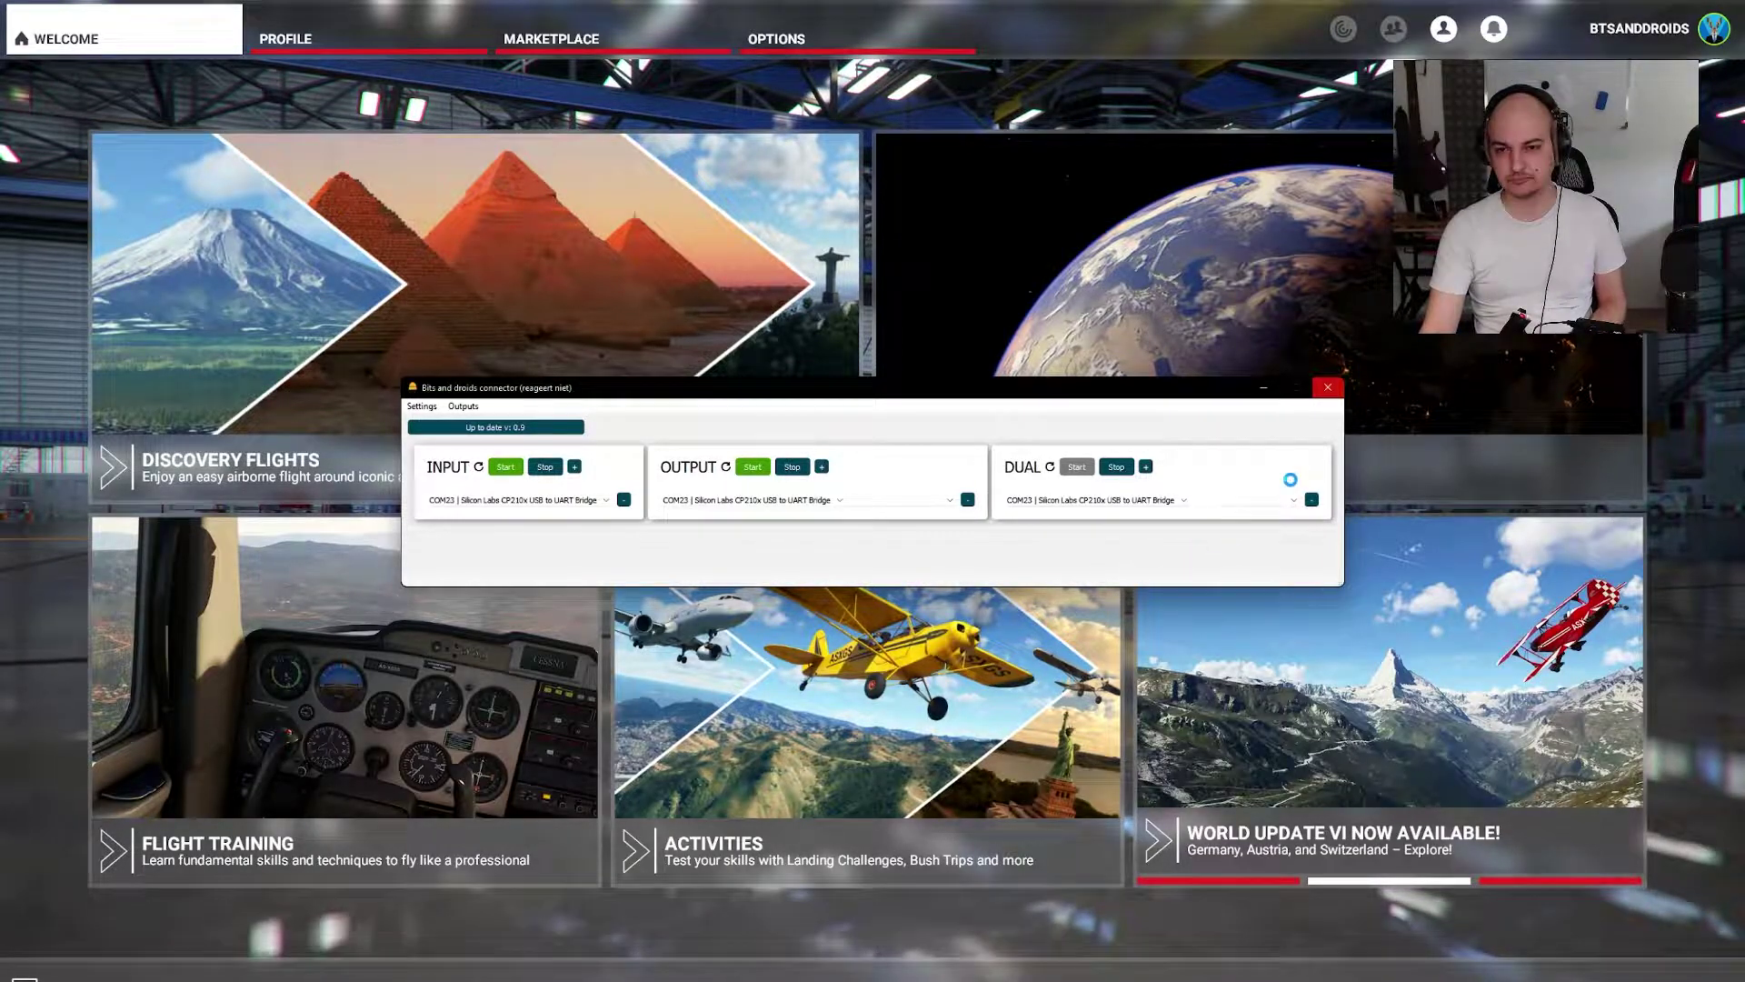
pyautogui.click(1327, 389)
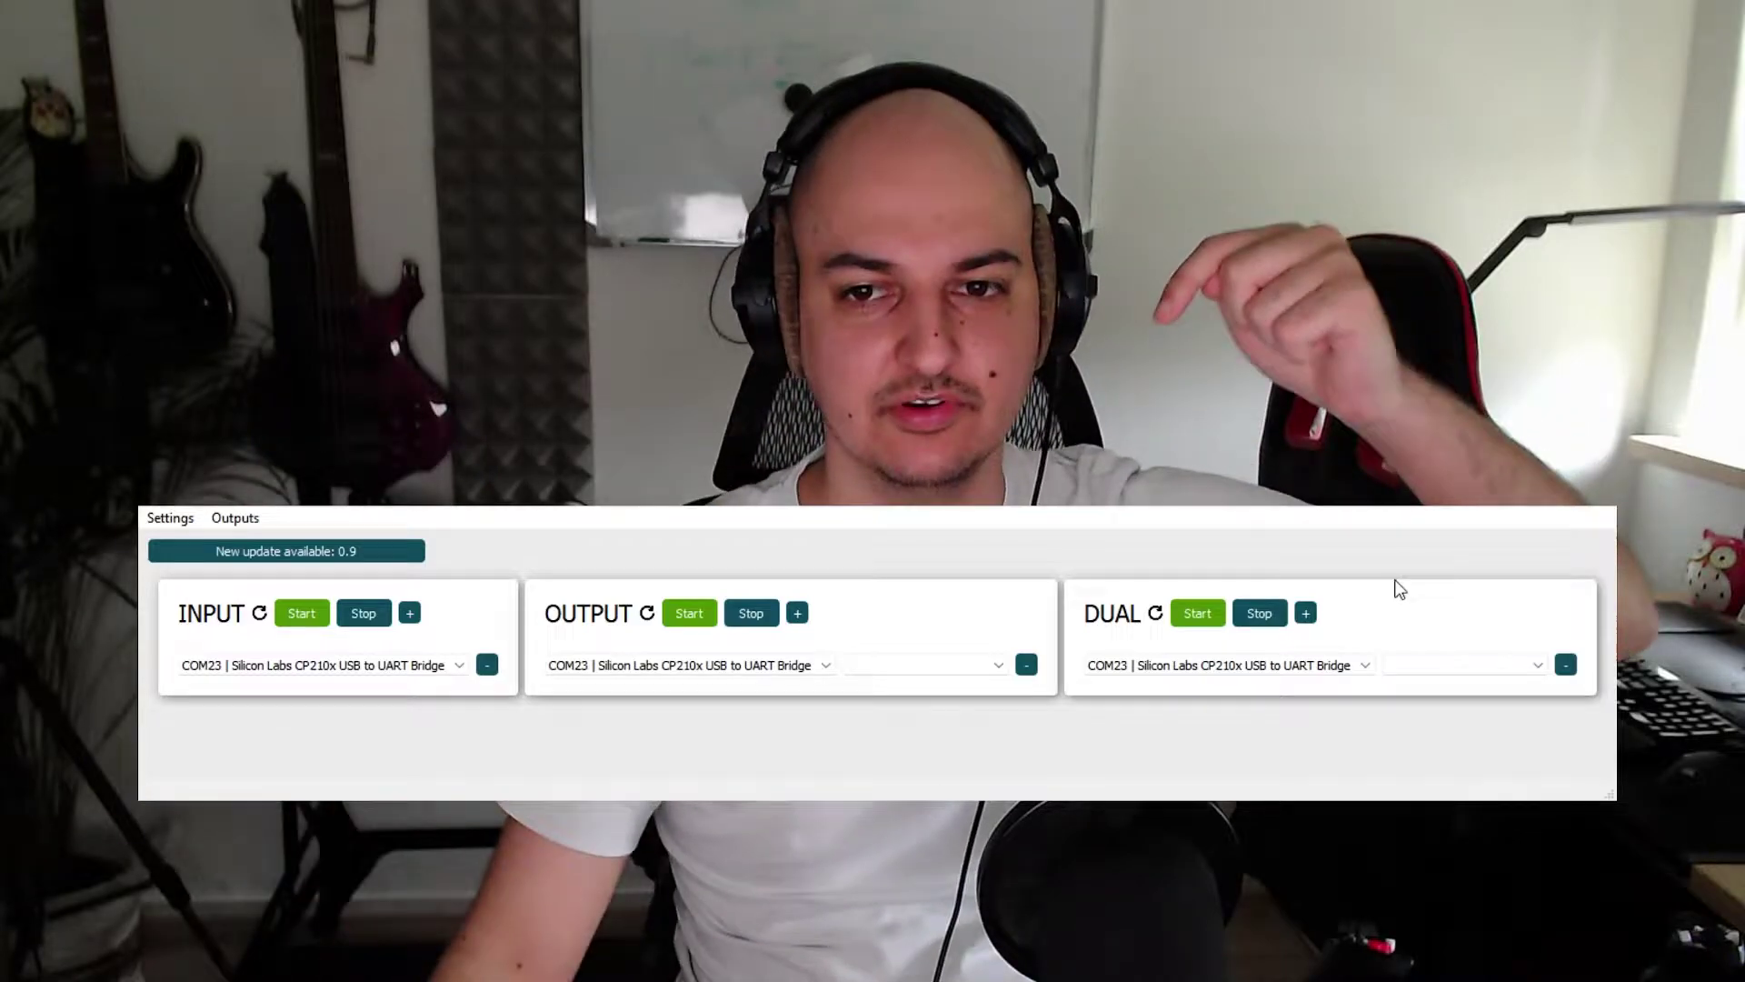
# - Try to start the DUAL and OUTPUT connections without an output set selected
pyautogui.click(1186, 611)
pyautogui.click(1186, 611)
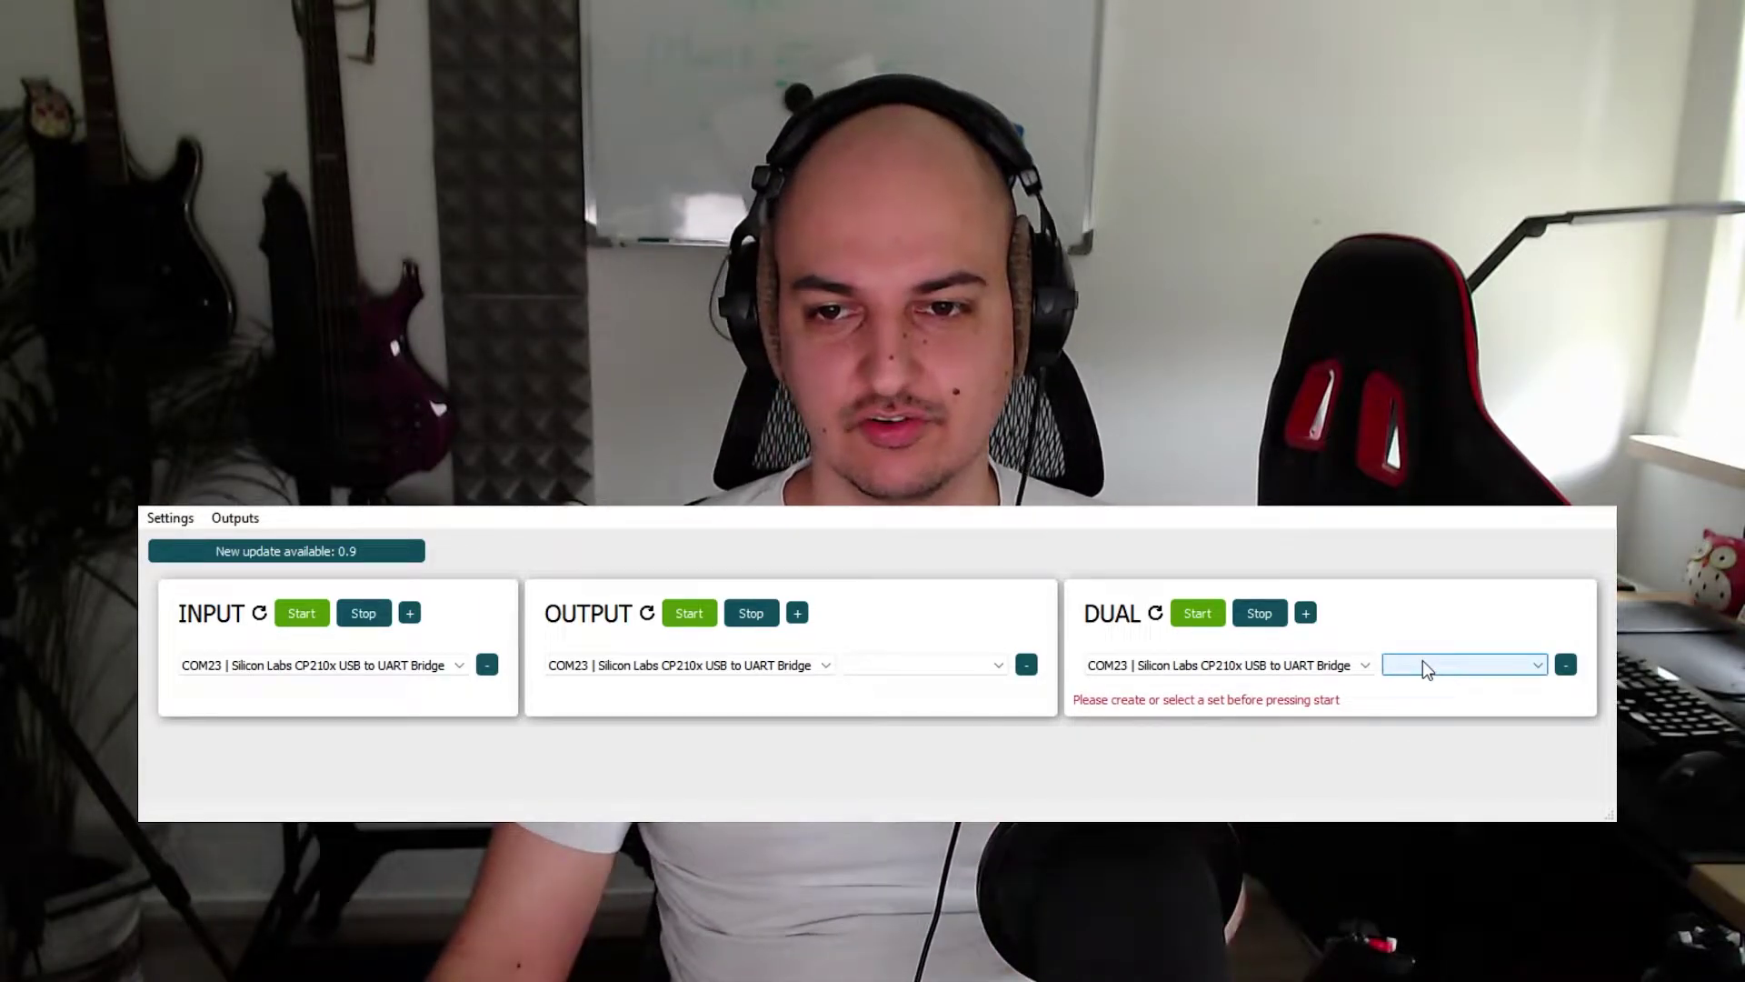
pyautogui.click(687, 614)
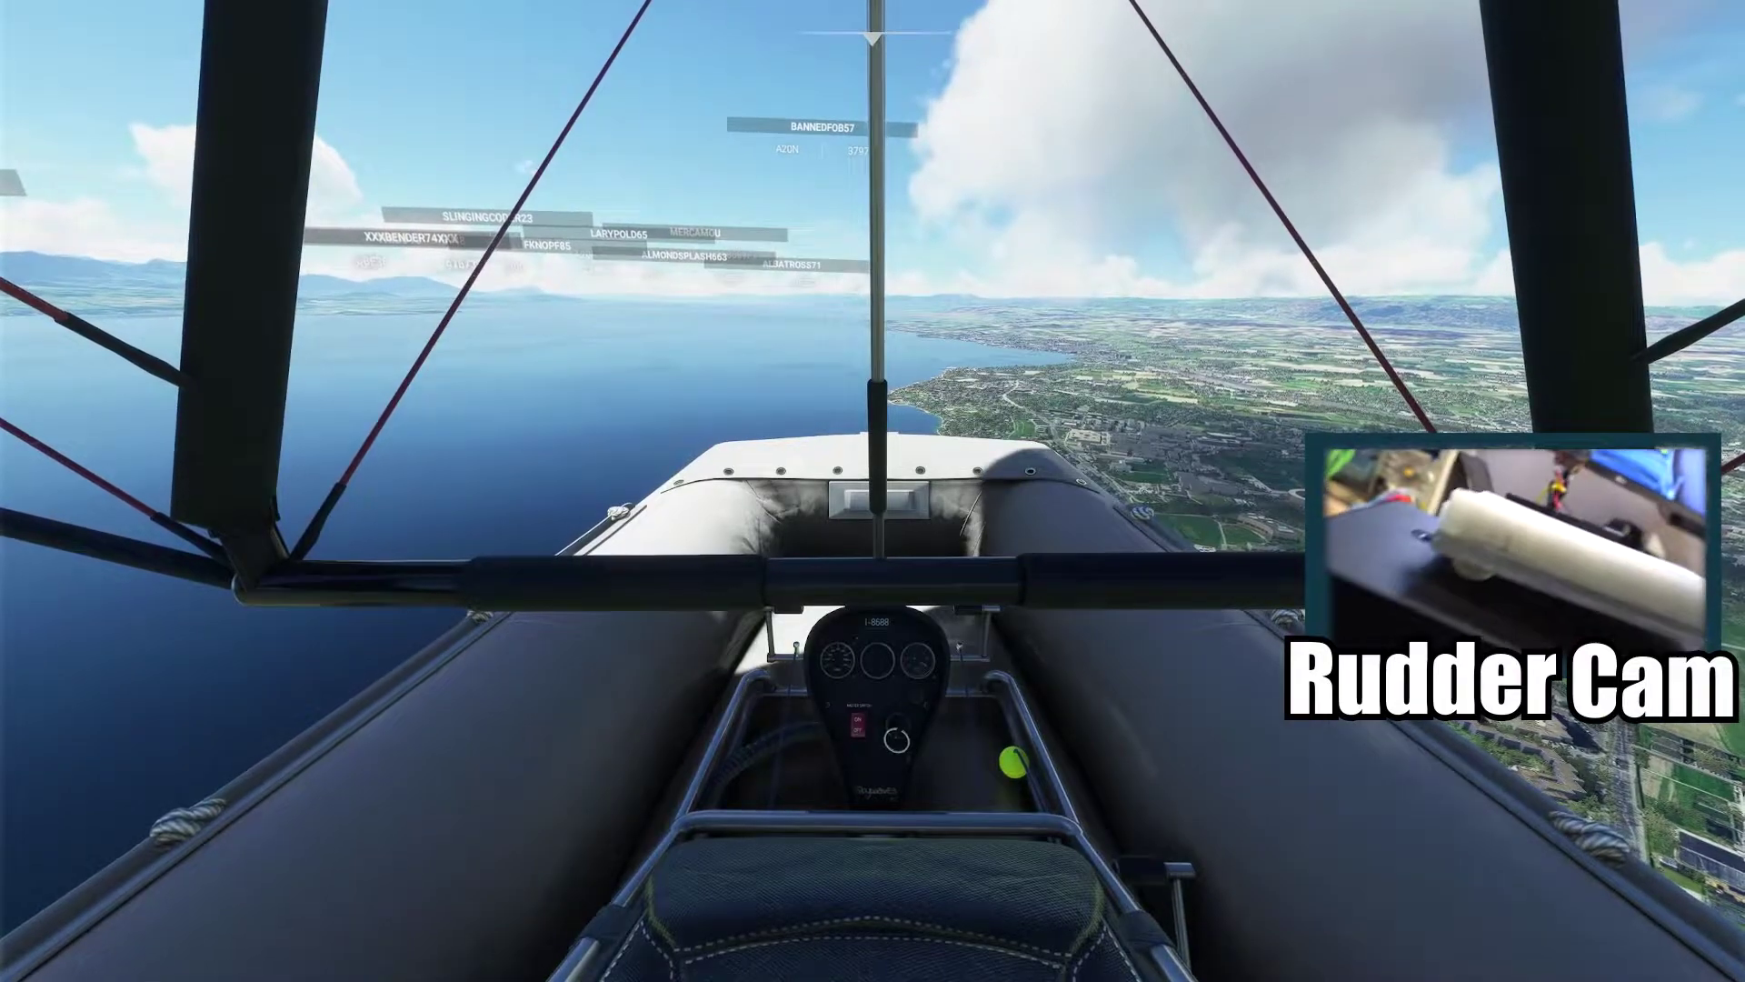
# - Switch between the connectors and the simulator, and move the connector with the running input connection clear of the horizon
pyautogui.hotkey('alt', 'Tab')
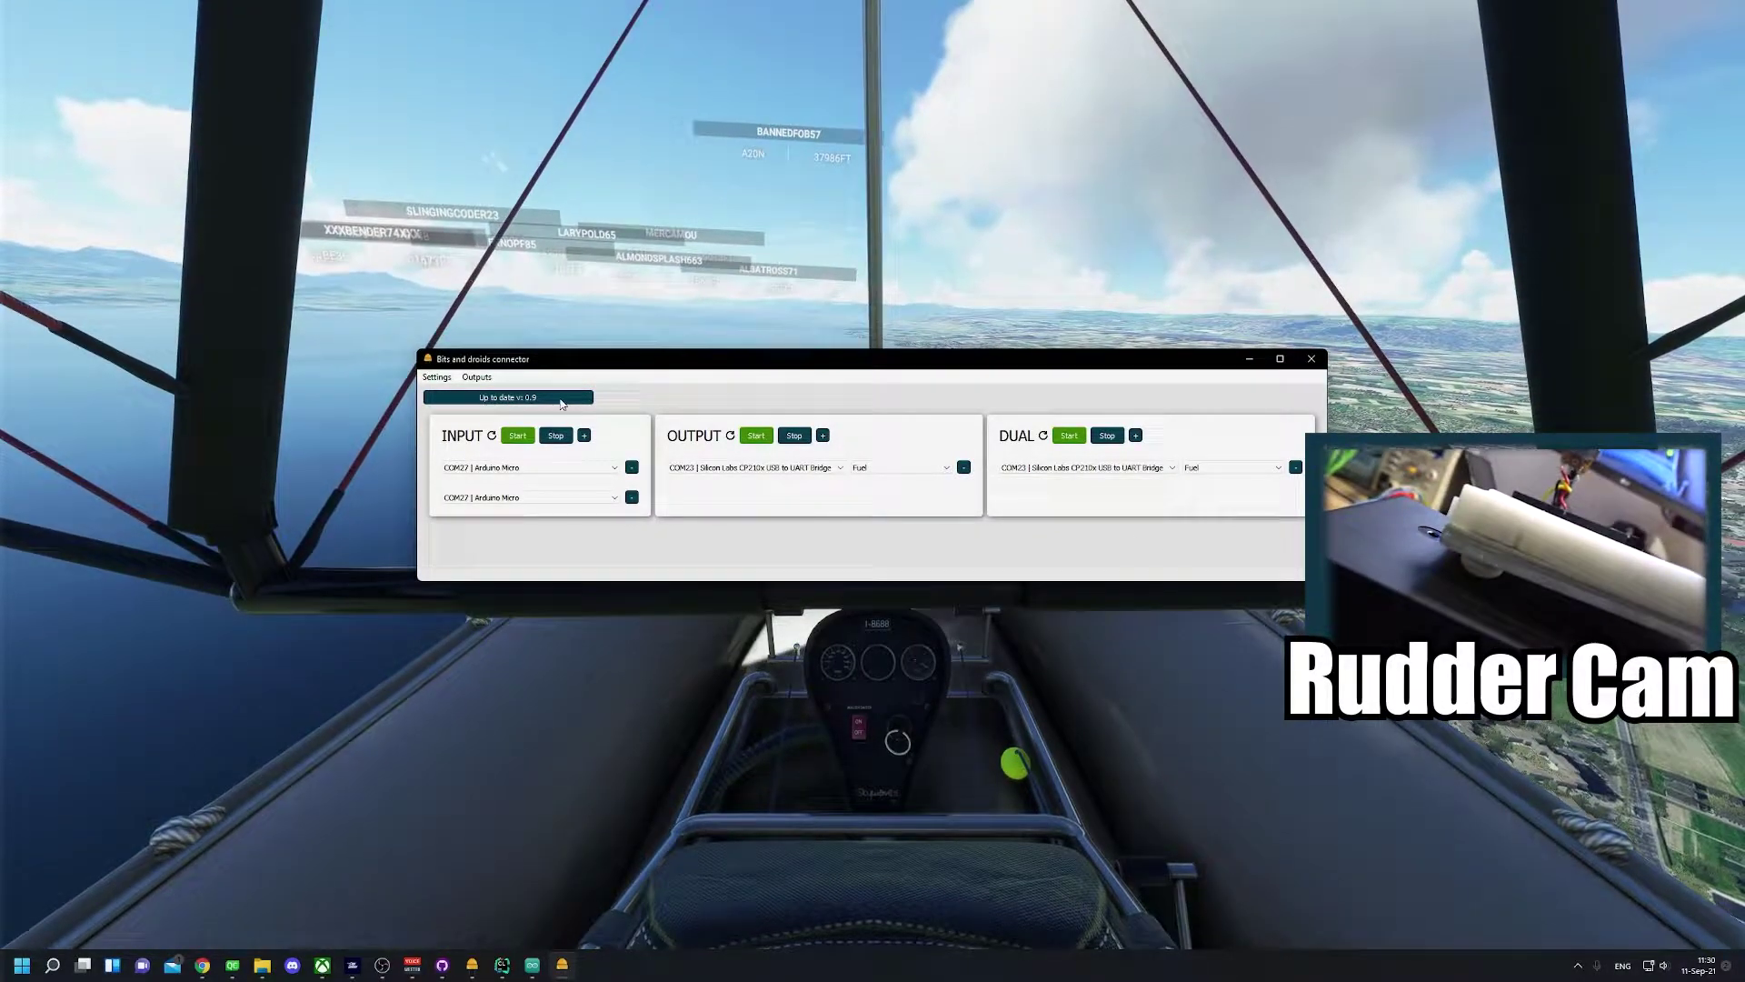
pyautogui.hotkey('alt', 'Tab')
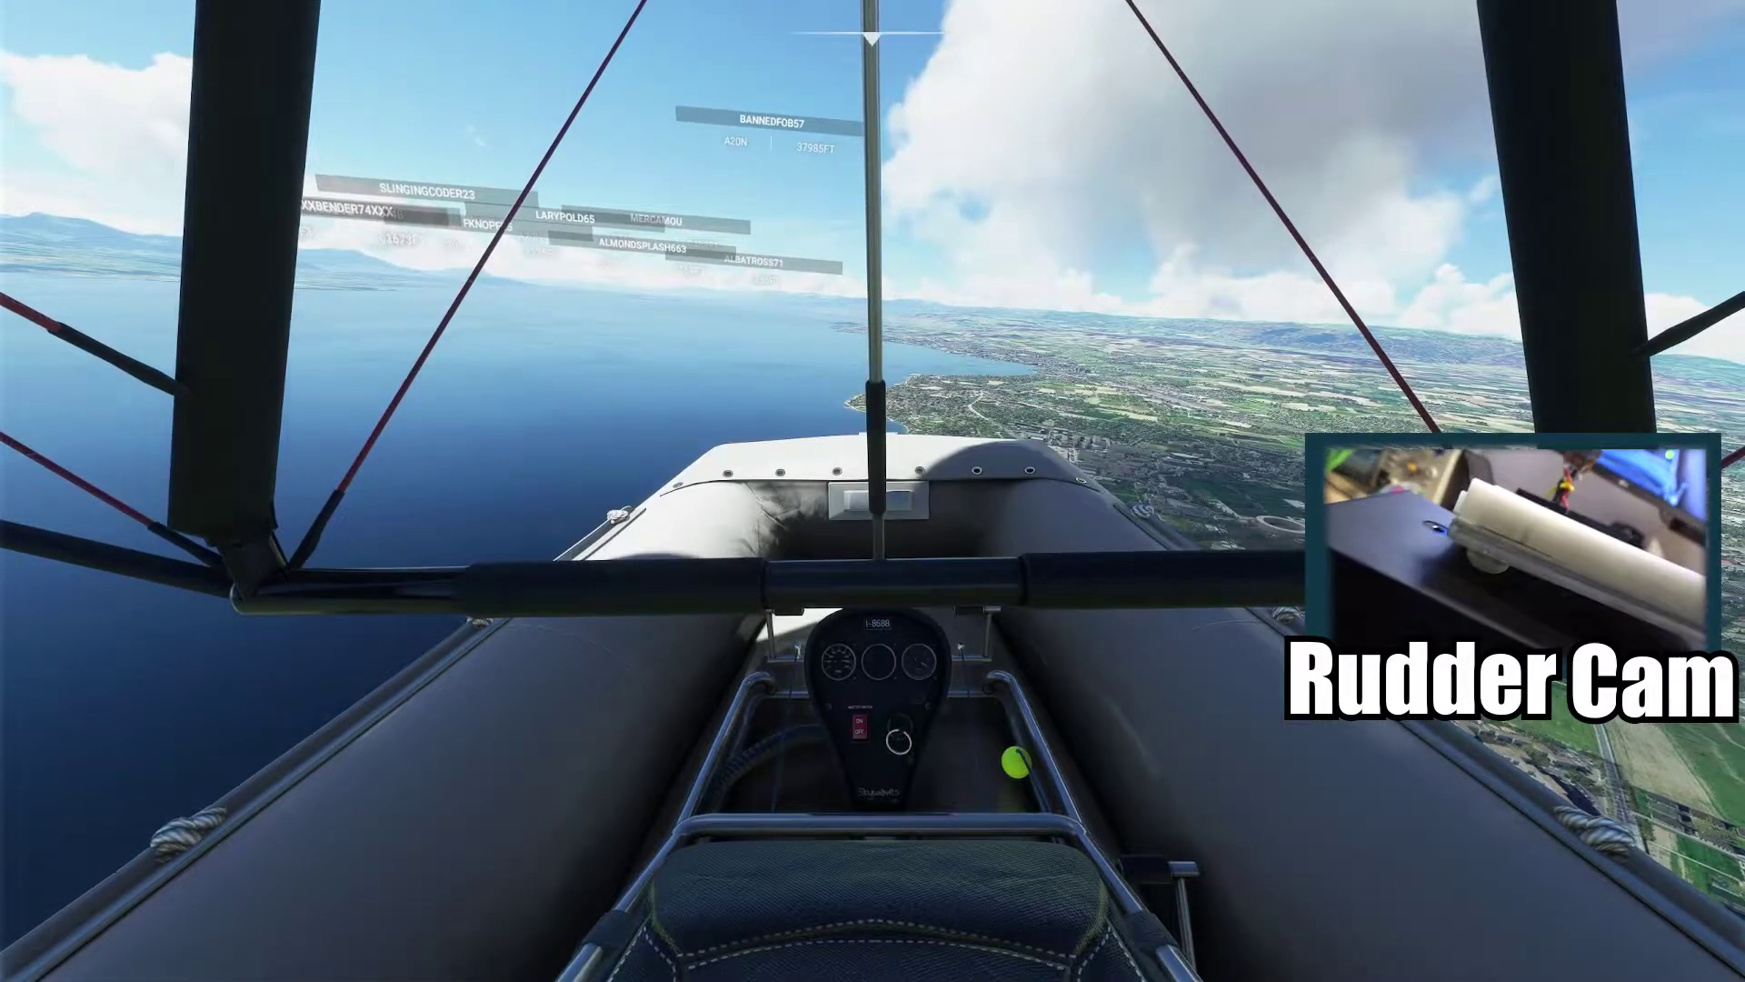
pyautogui.hotkey('alt', 'Tab')
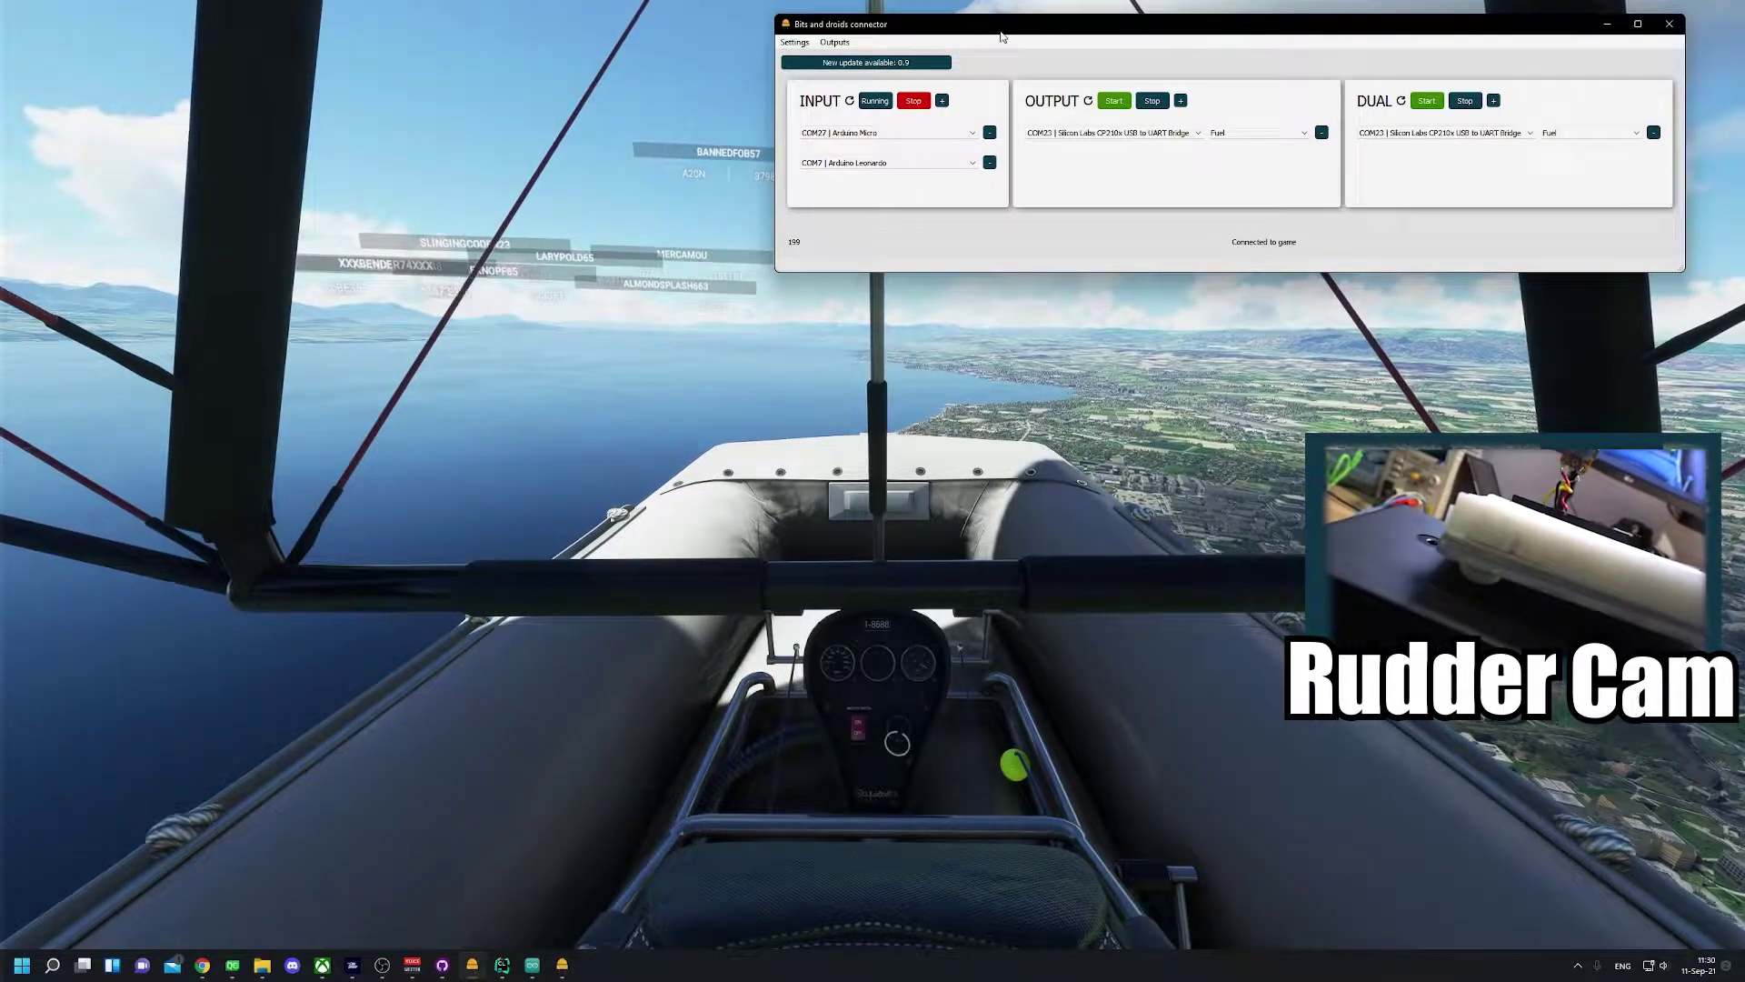
pyautogui.moveTo(1001, 34); pyautogui.dragTo(848, 654)
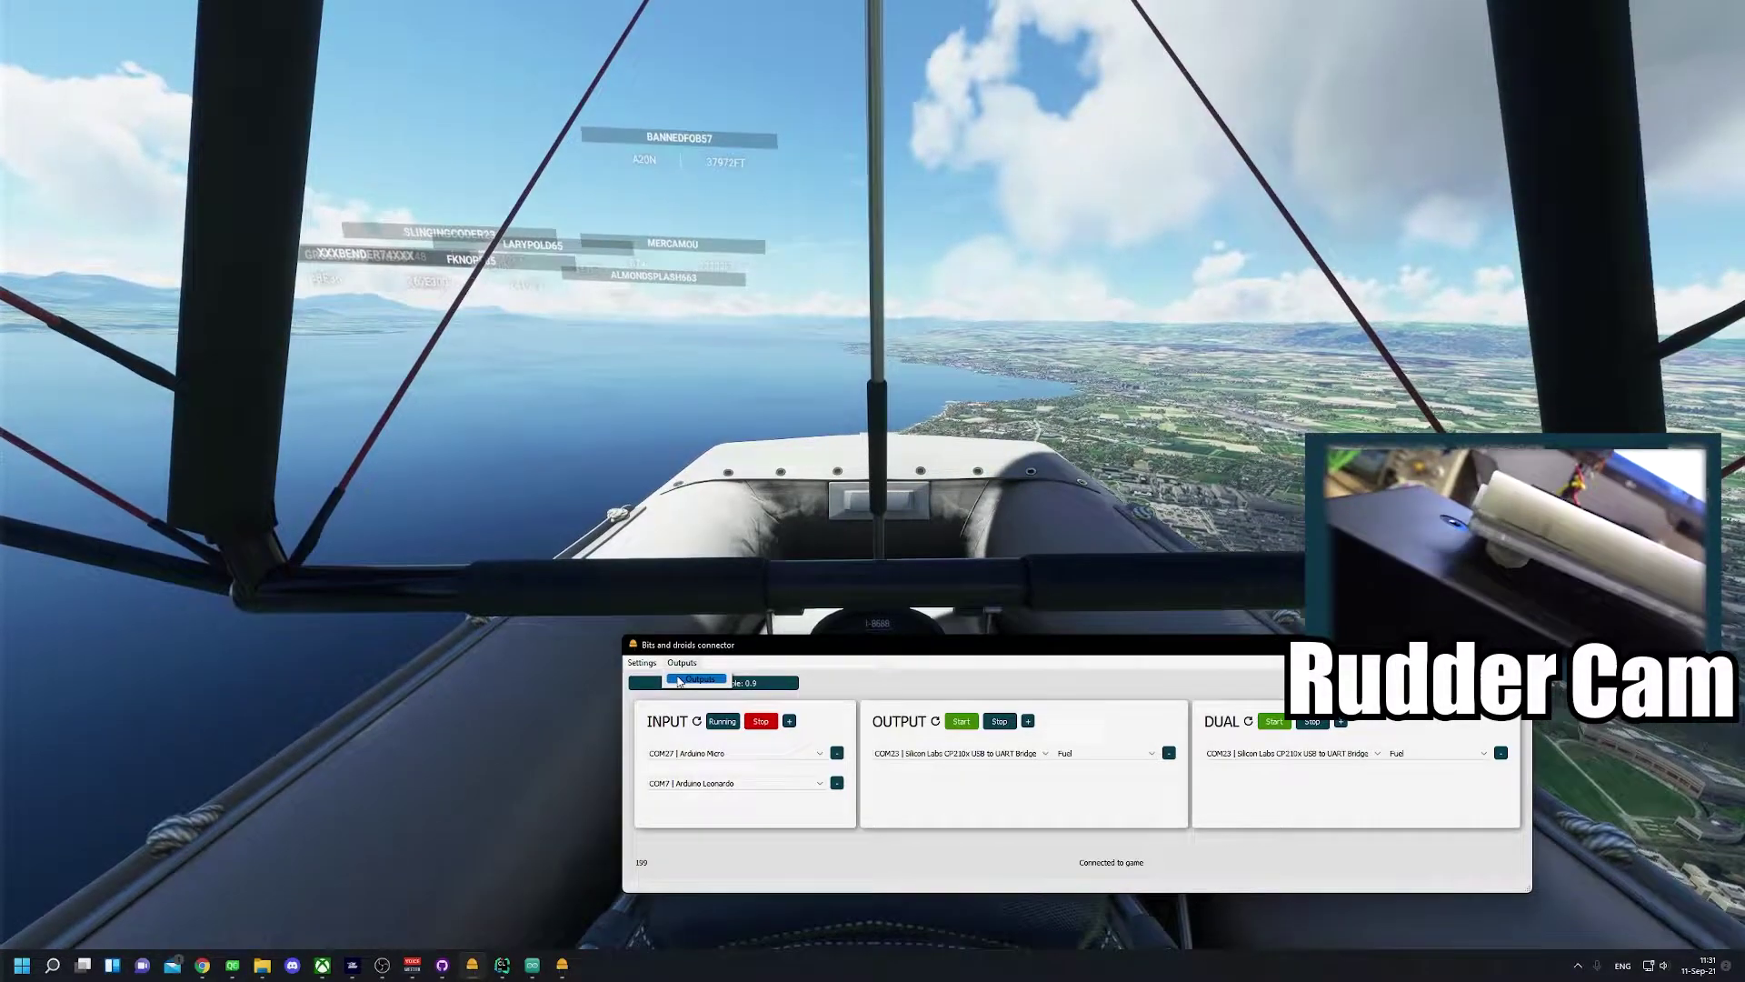
# - Open the connector's saved output sets and save a new set named test 2
pyautogui.click(680, 680)
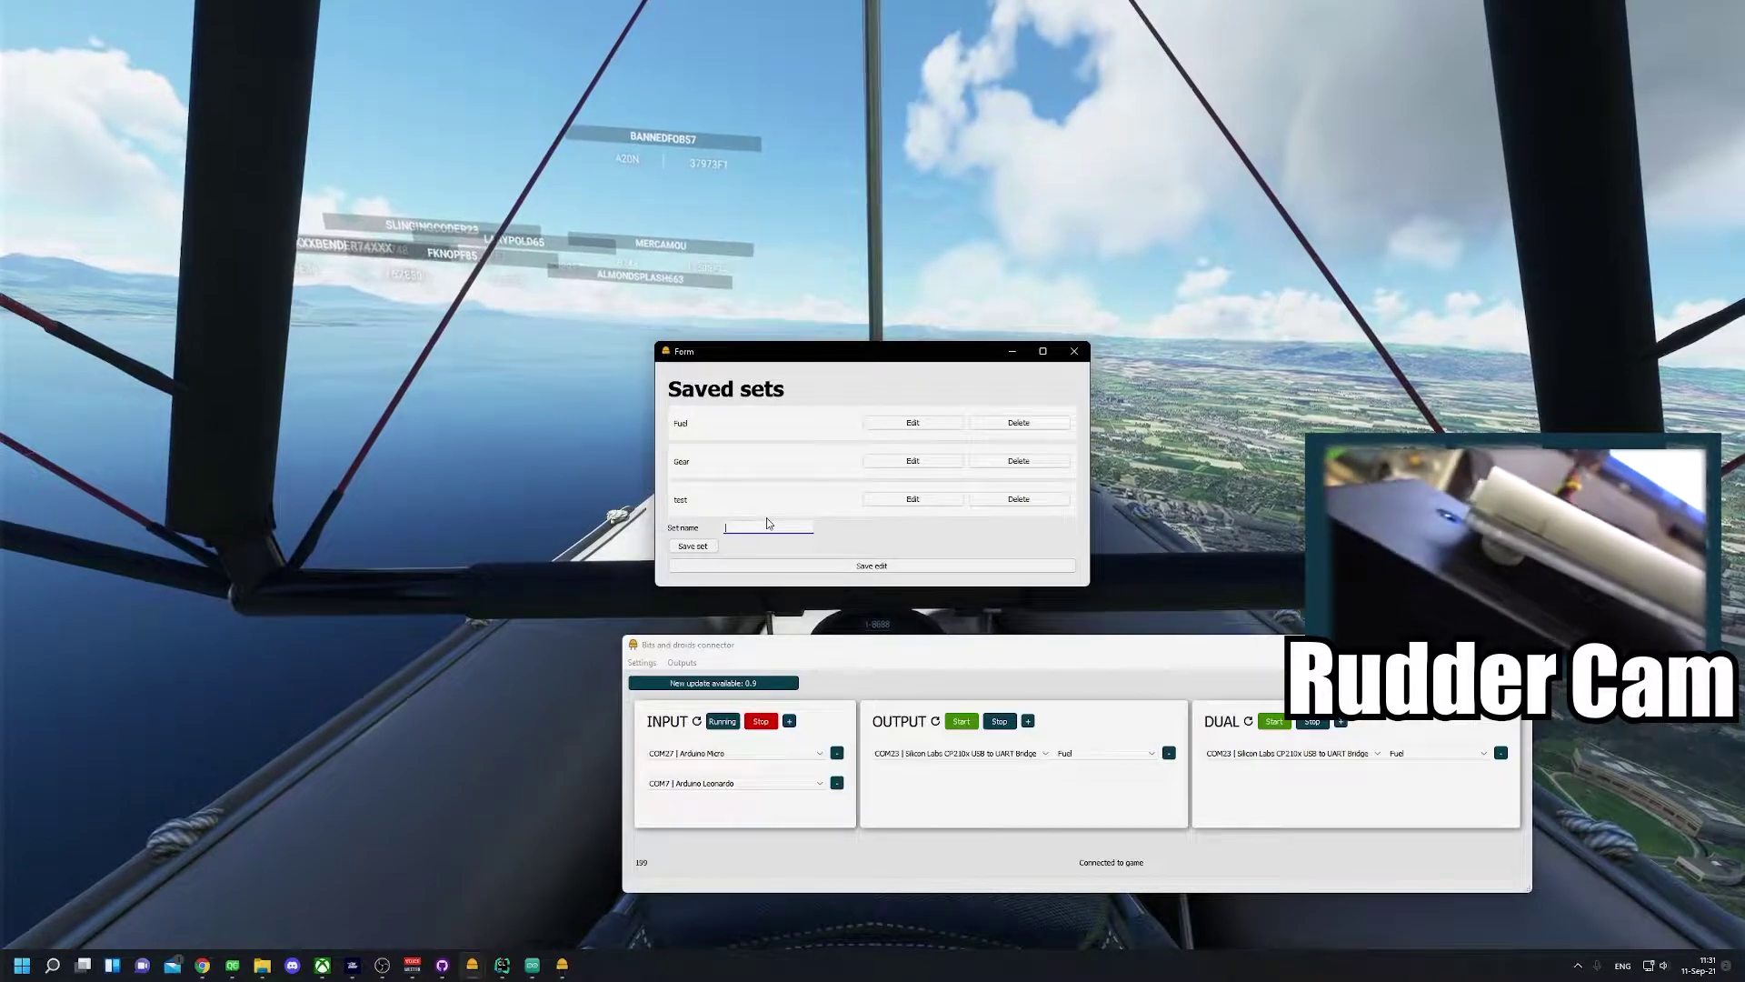
pyautogui.click(759, 526)
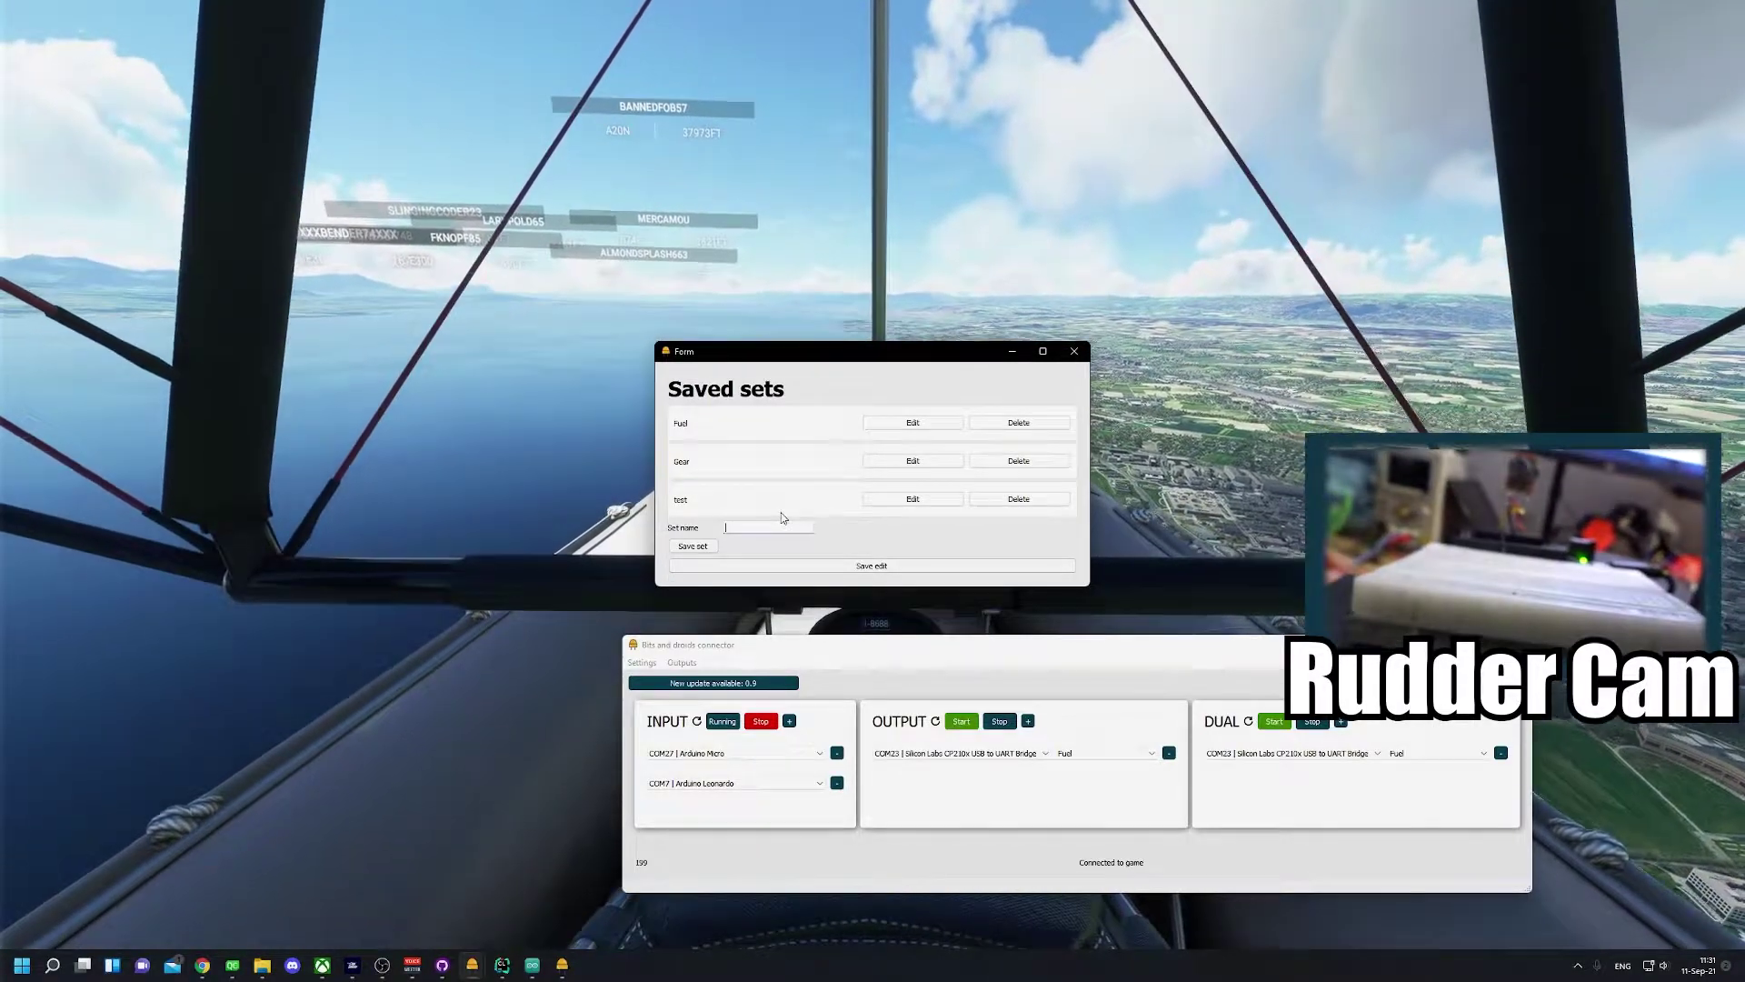
pyautogui.write('test 2')
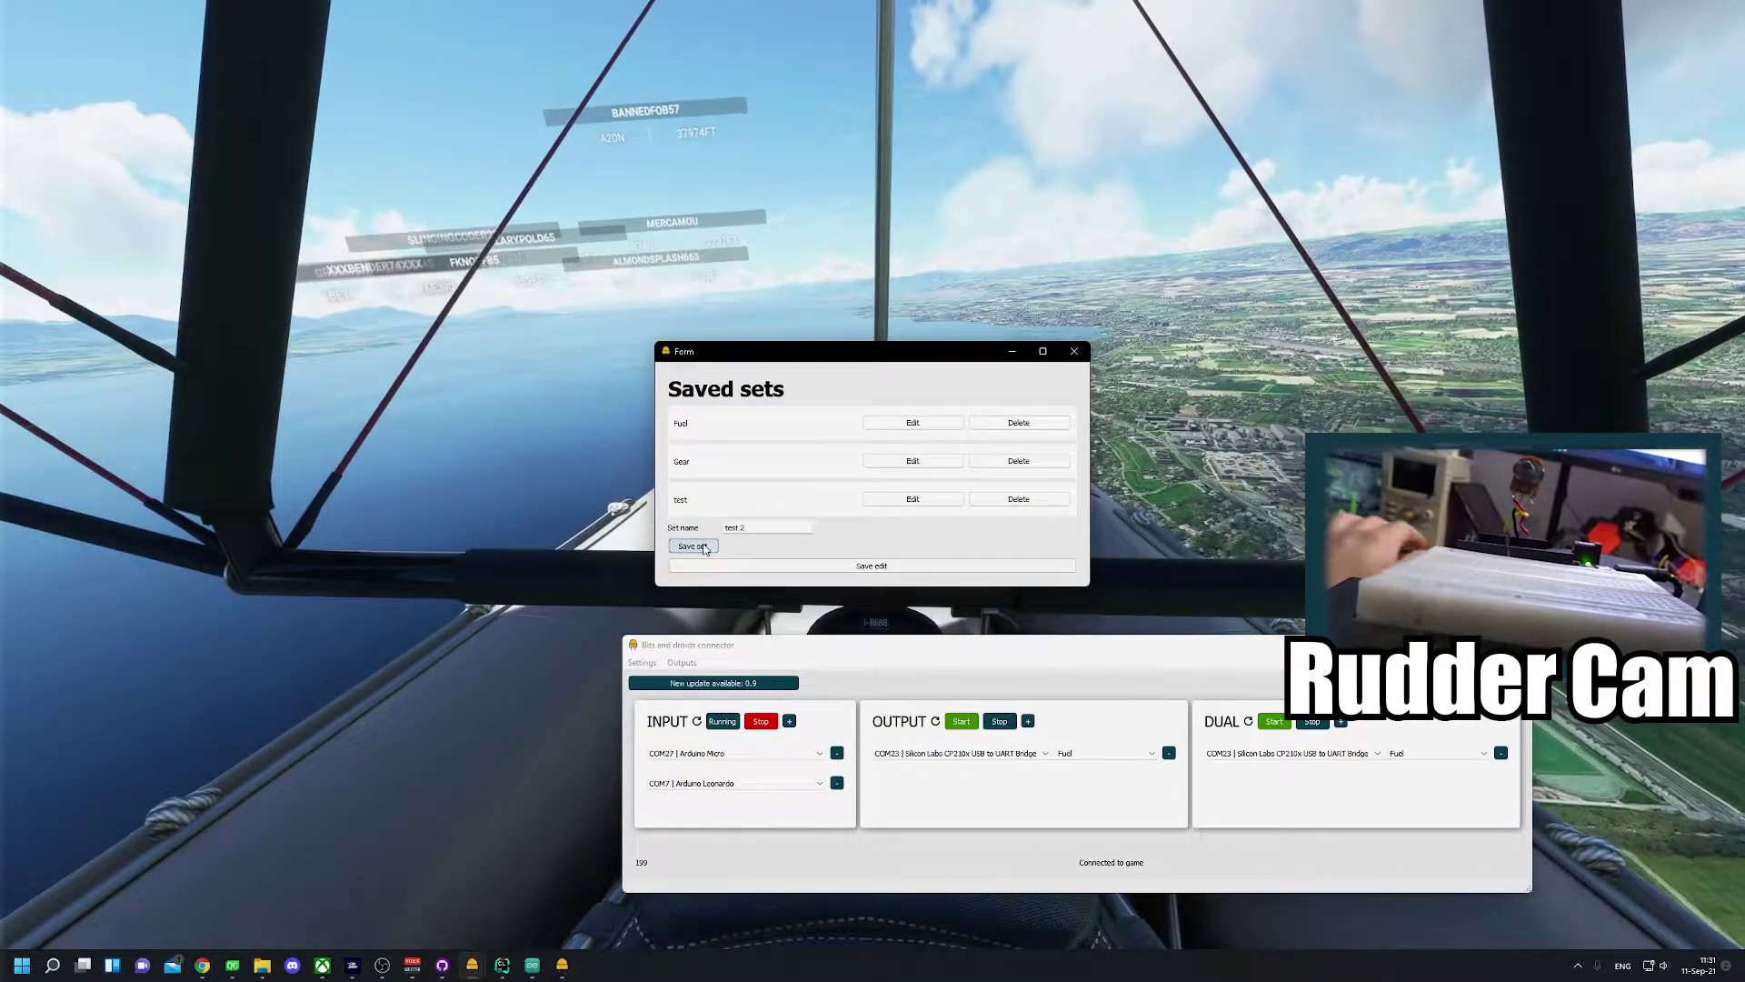
pyautogui.click(693, 546)
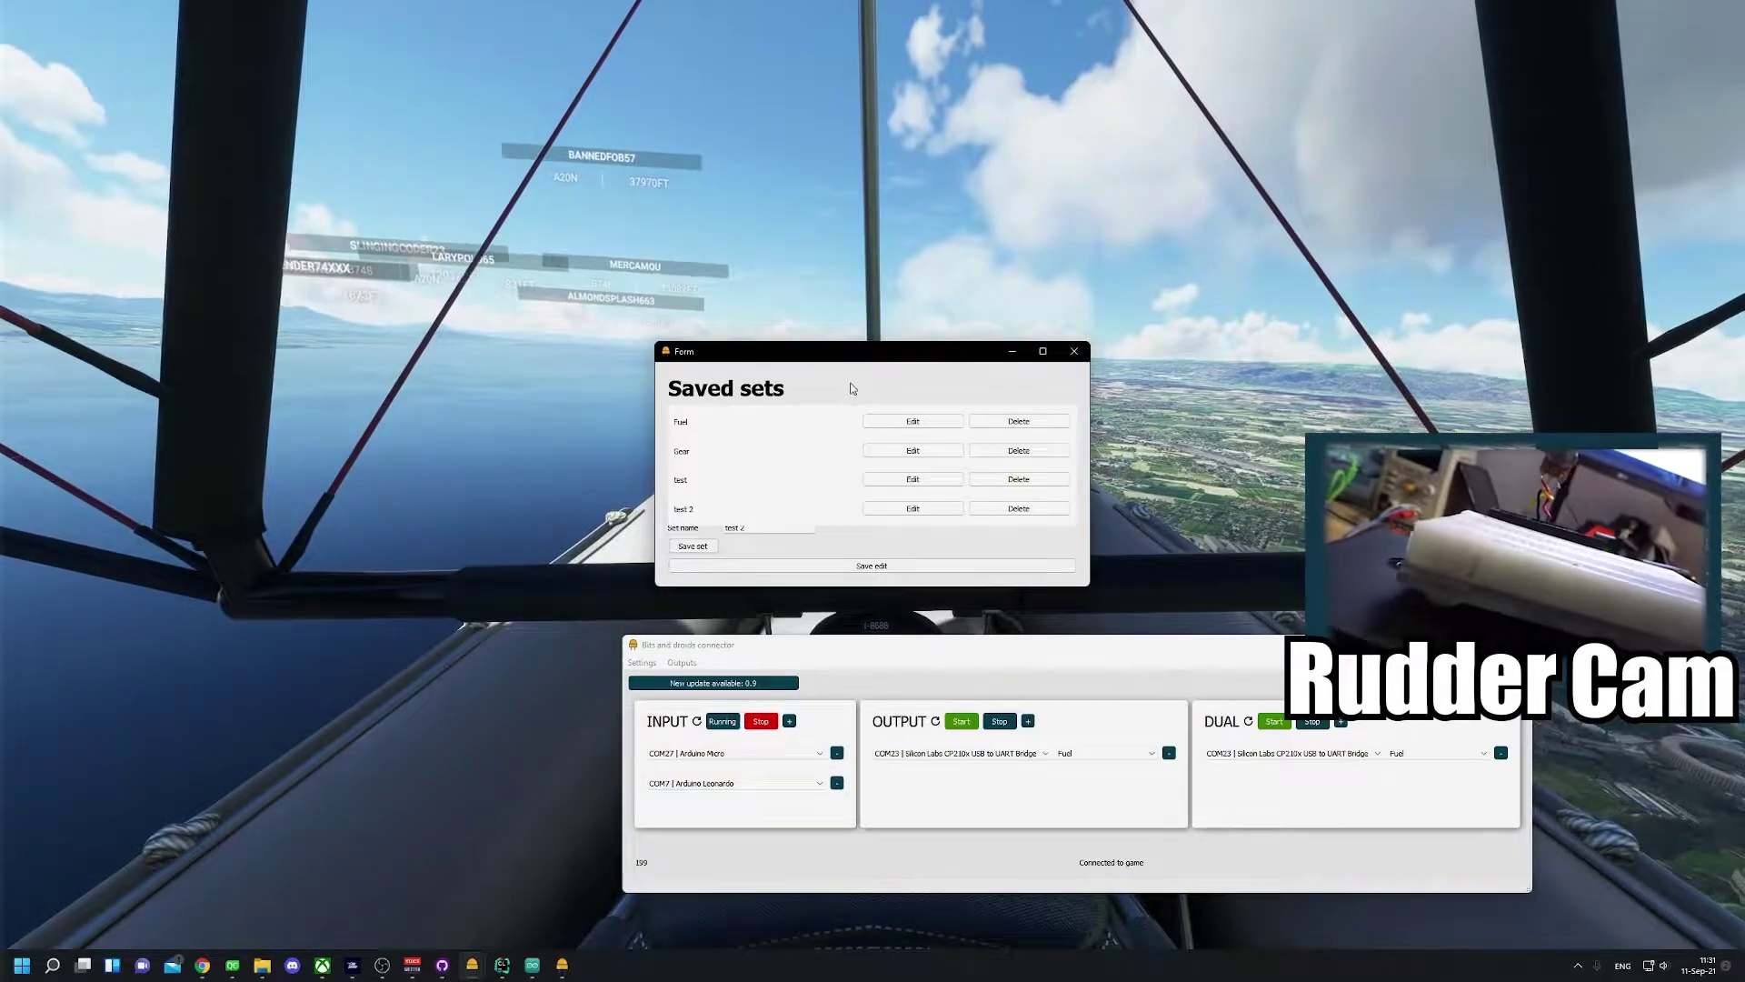
# - Close and reopen the saved sets window, place it beside the connector, and return focus to the simulator
pyautogui.moveTo(840, 354); pyautogui.dragTo(354, 675)
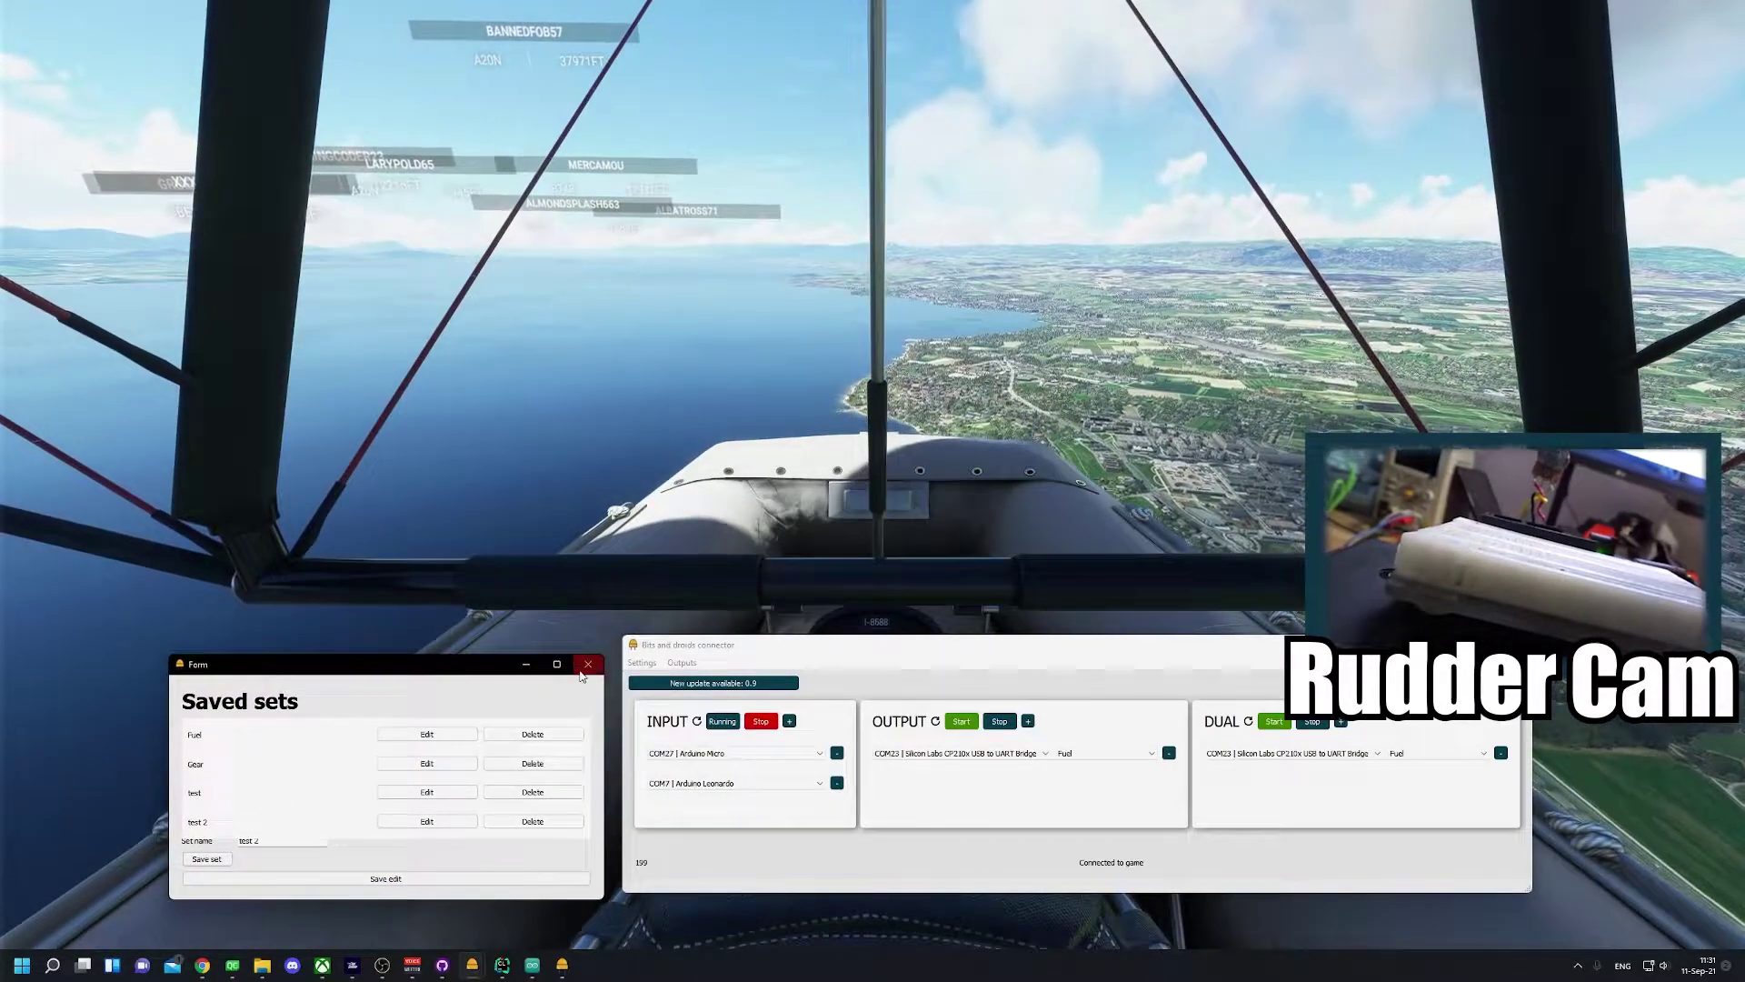
pyautogui.click(589, 665)
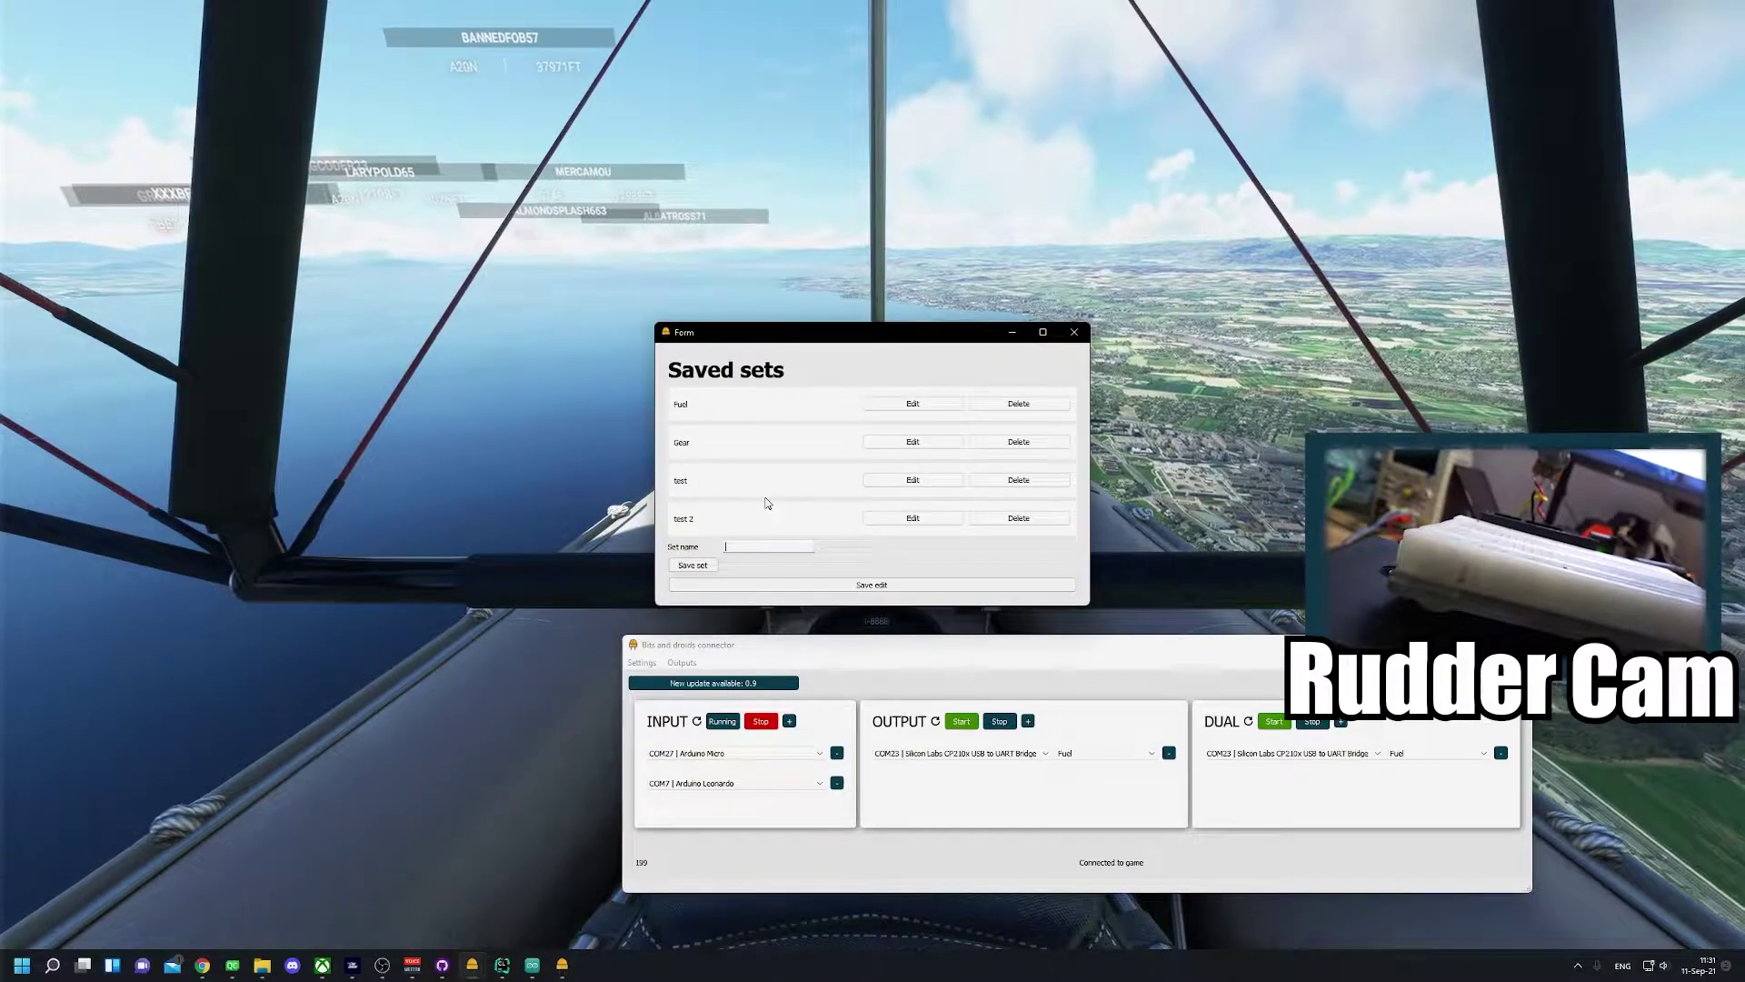
pyautogui.moveTo(837, 346); pyautogui.dragTo(325, 659)
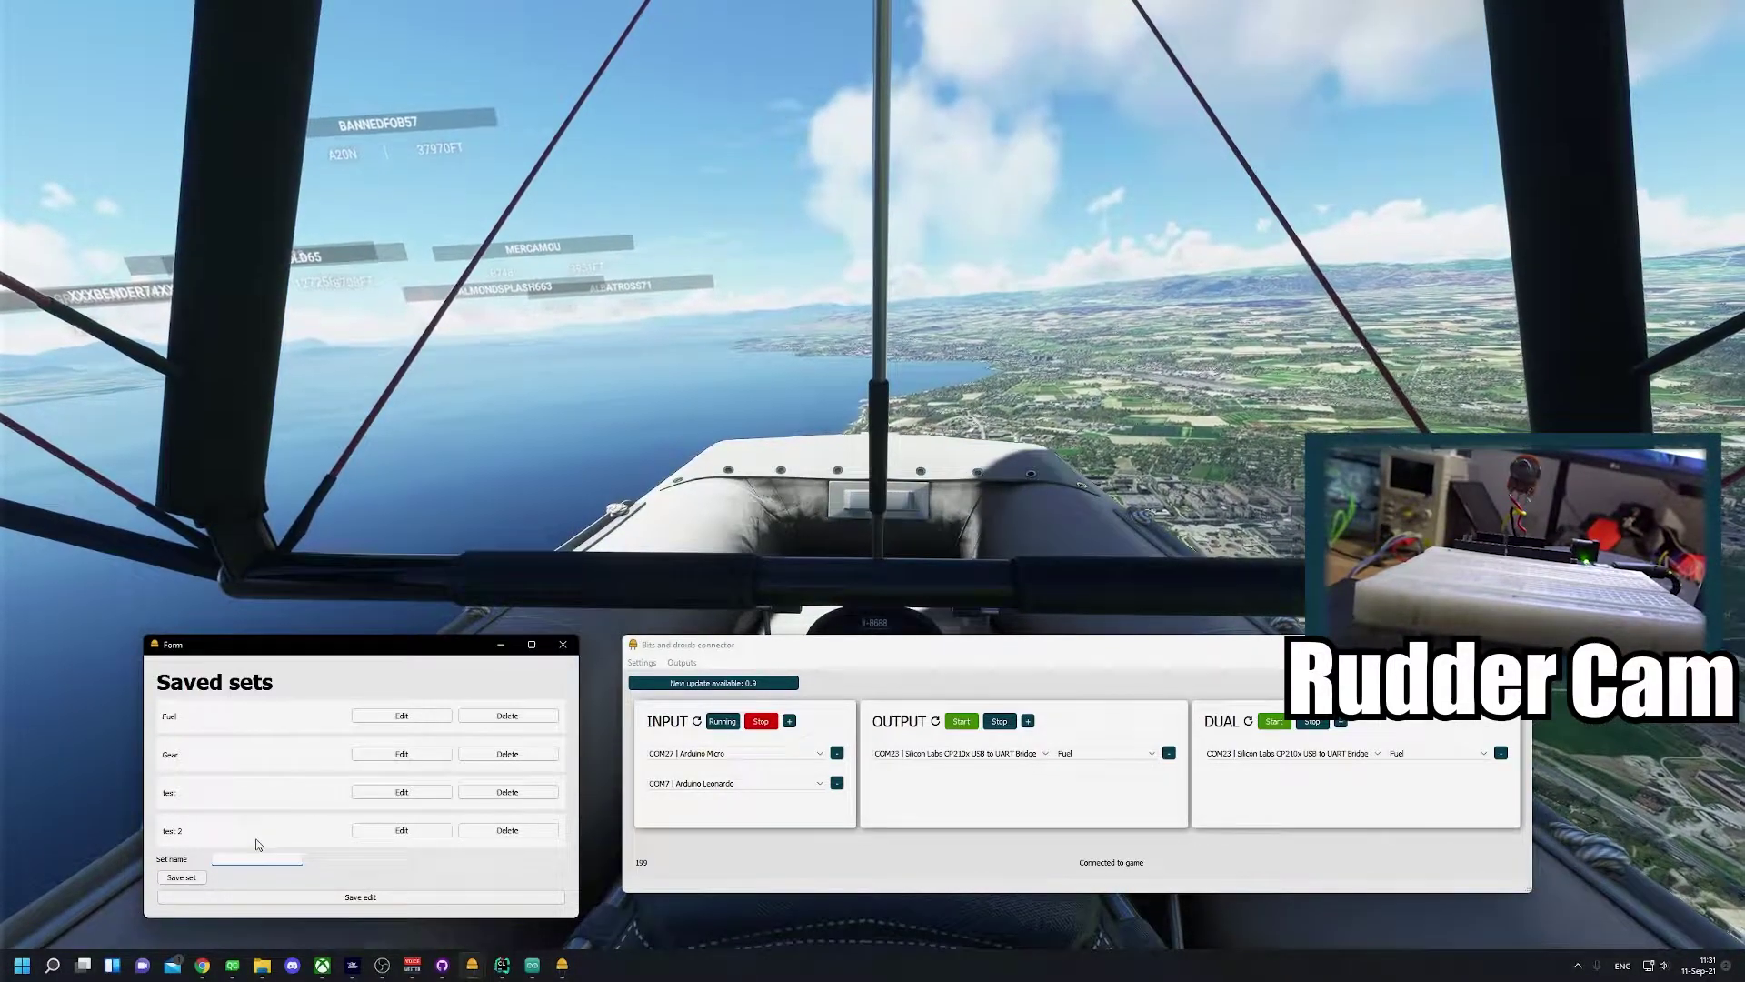
pyautogui.click(676, 675)
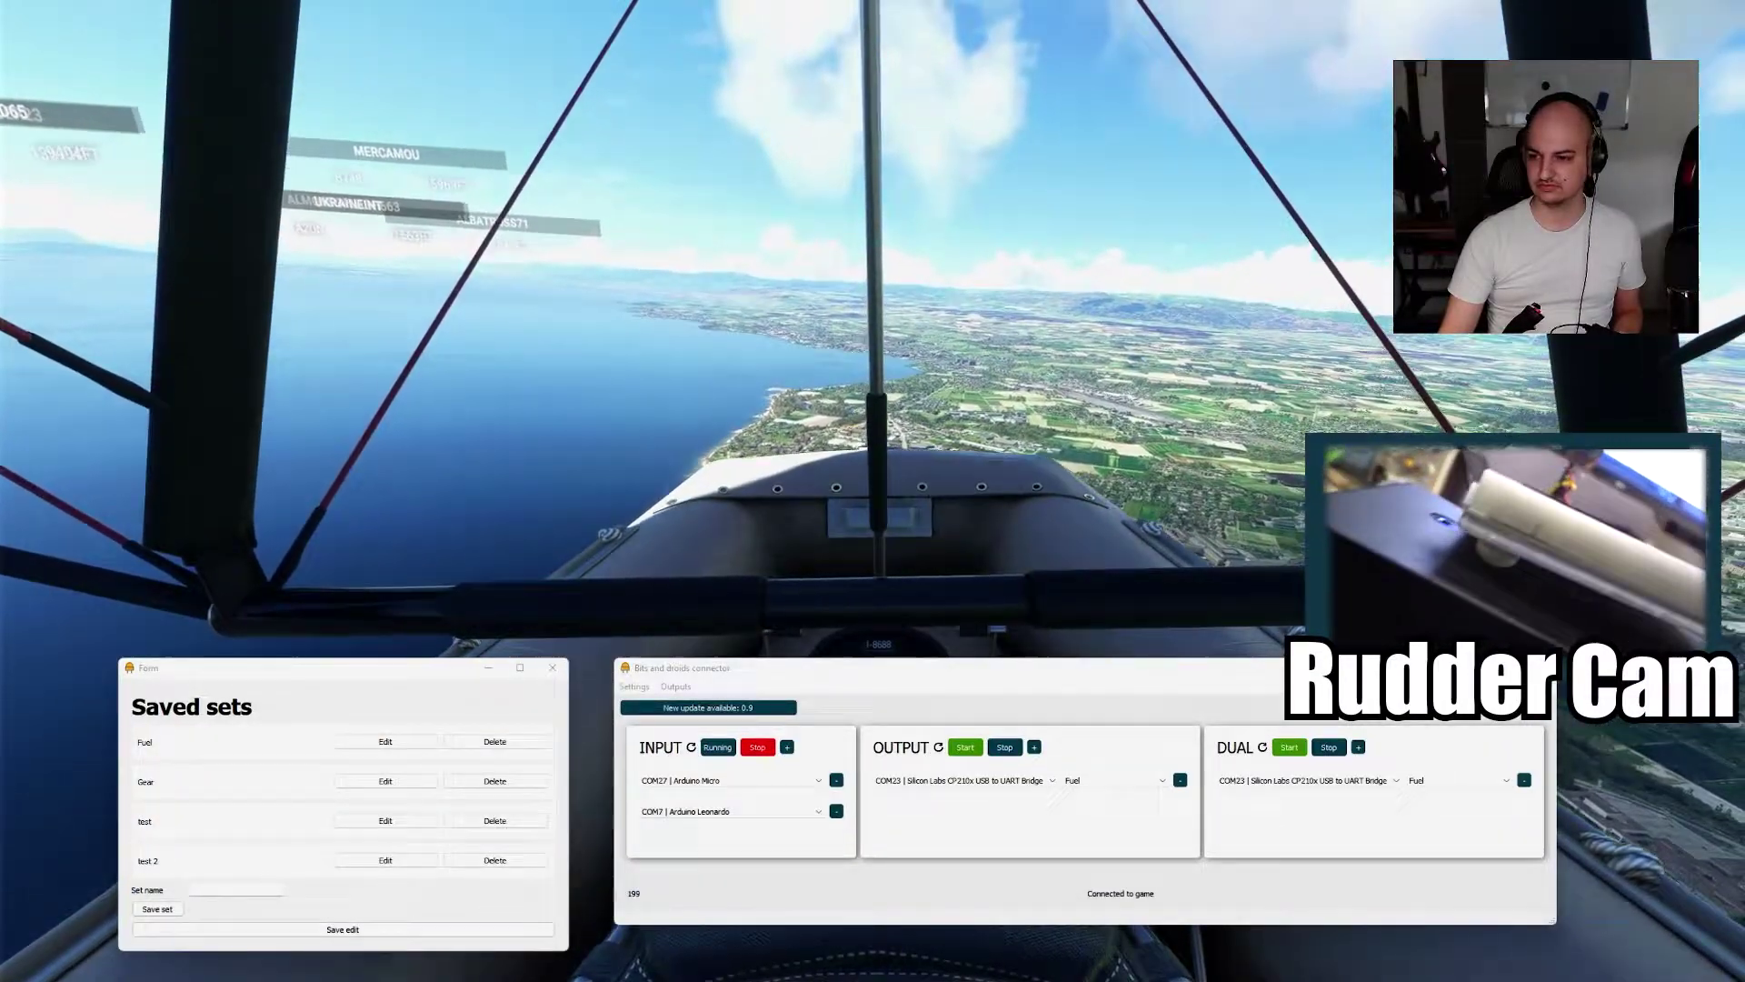
pyautogui.click(963, 522)
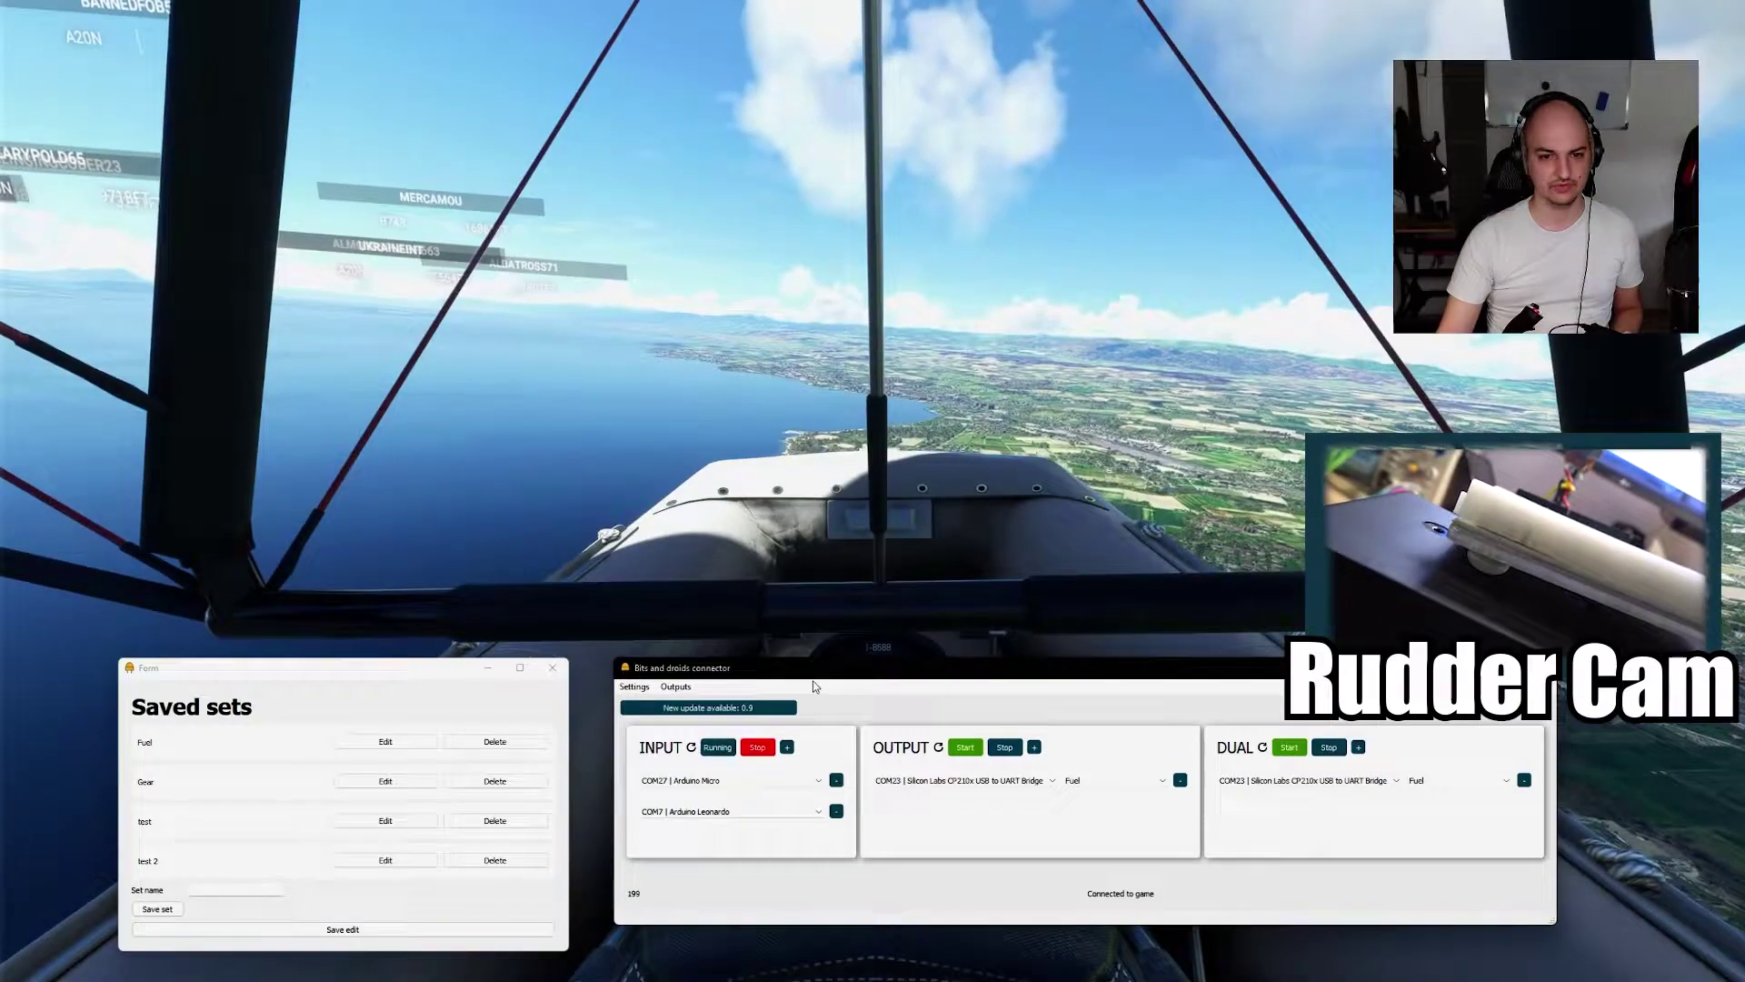
# - Open the saved sets in connector version 0.9 for comparison, and close both that list and the version 0.9 connector
pyautogui.click(675, 686)
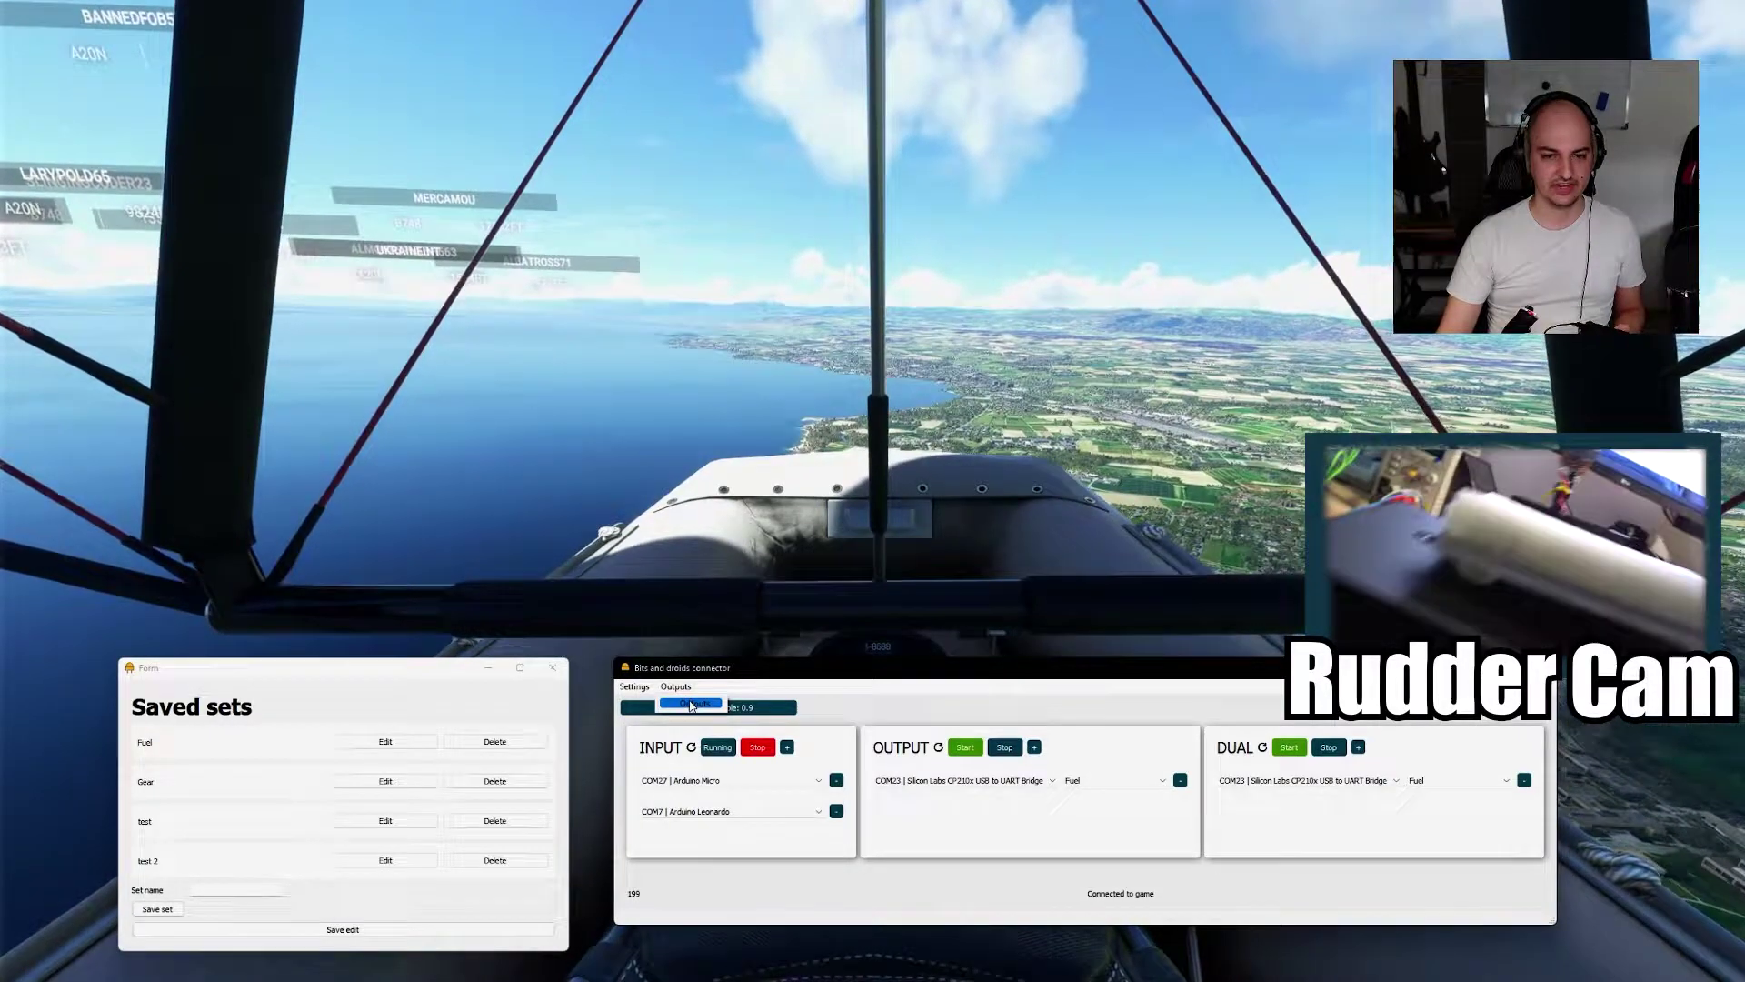
pyautogui.click(690, 703)
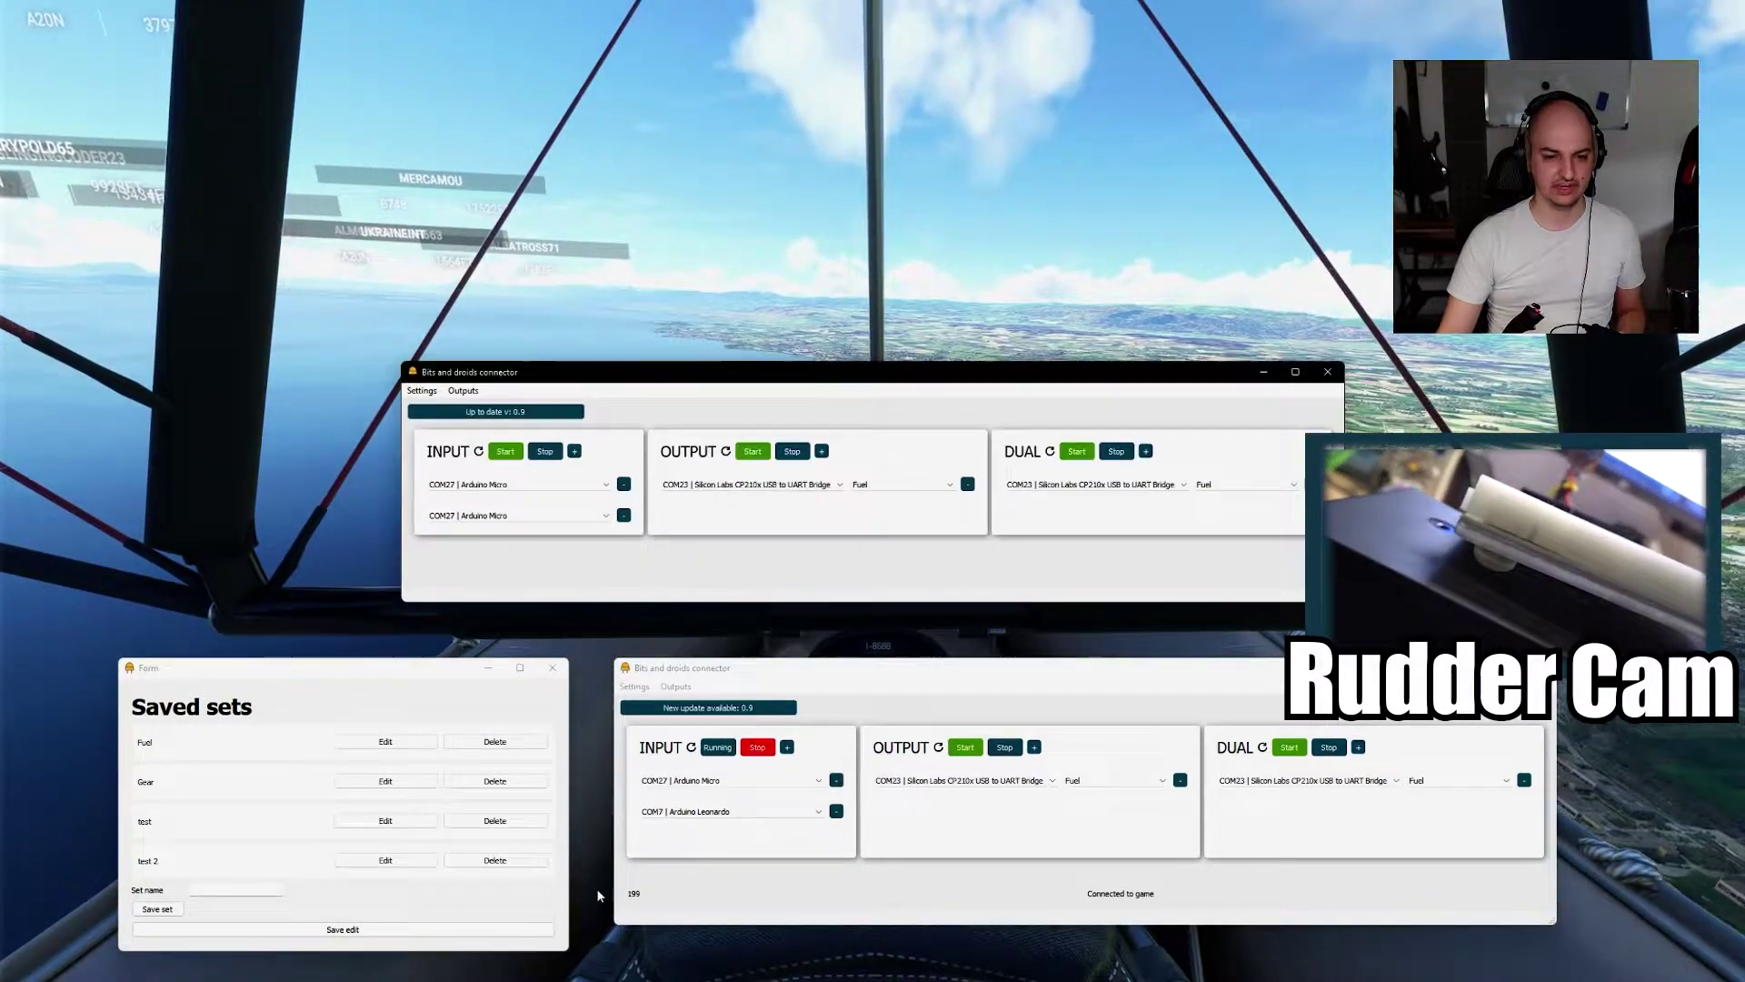
pyautogui.click(479, 408)
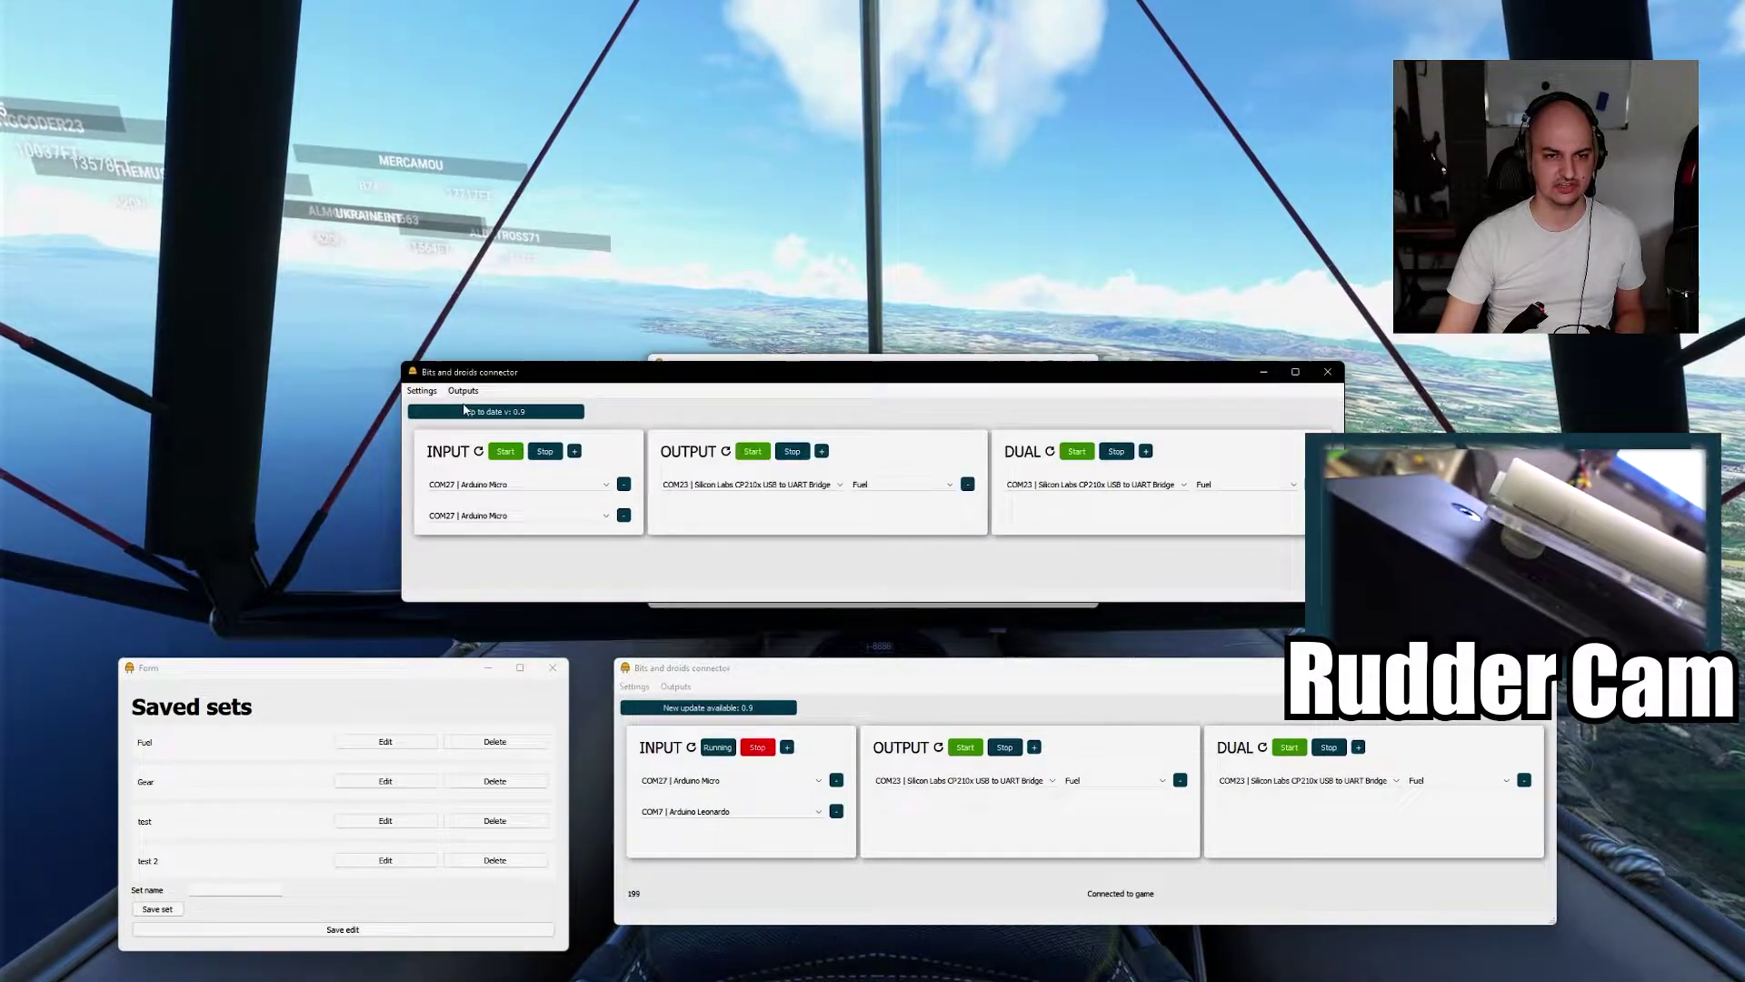
pyautogui.moveTo(555, 381); pyautogui.dragTo(459, 516)
pyautogui.click(933, 369)
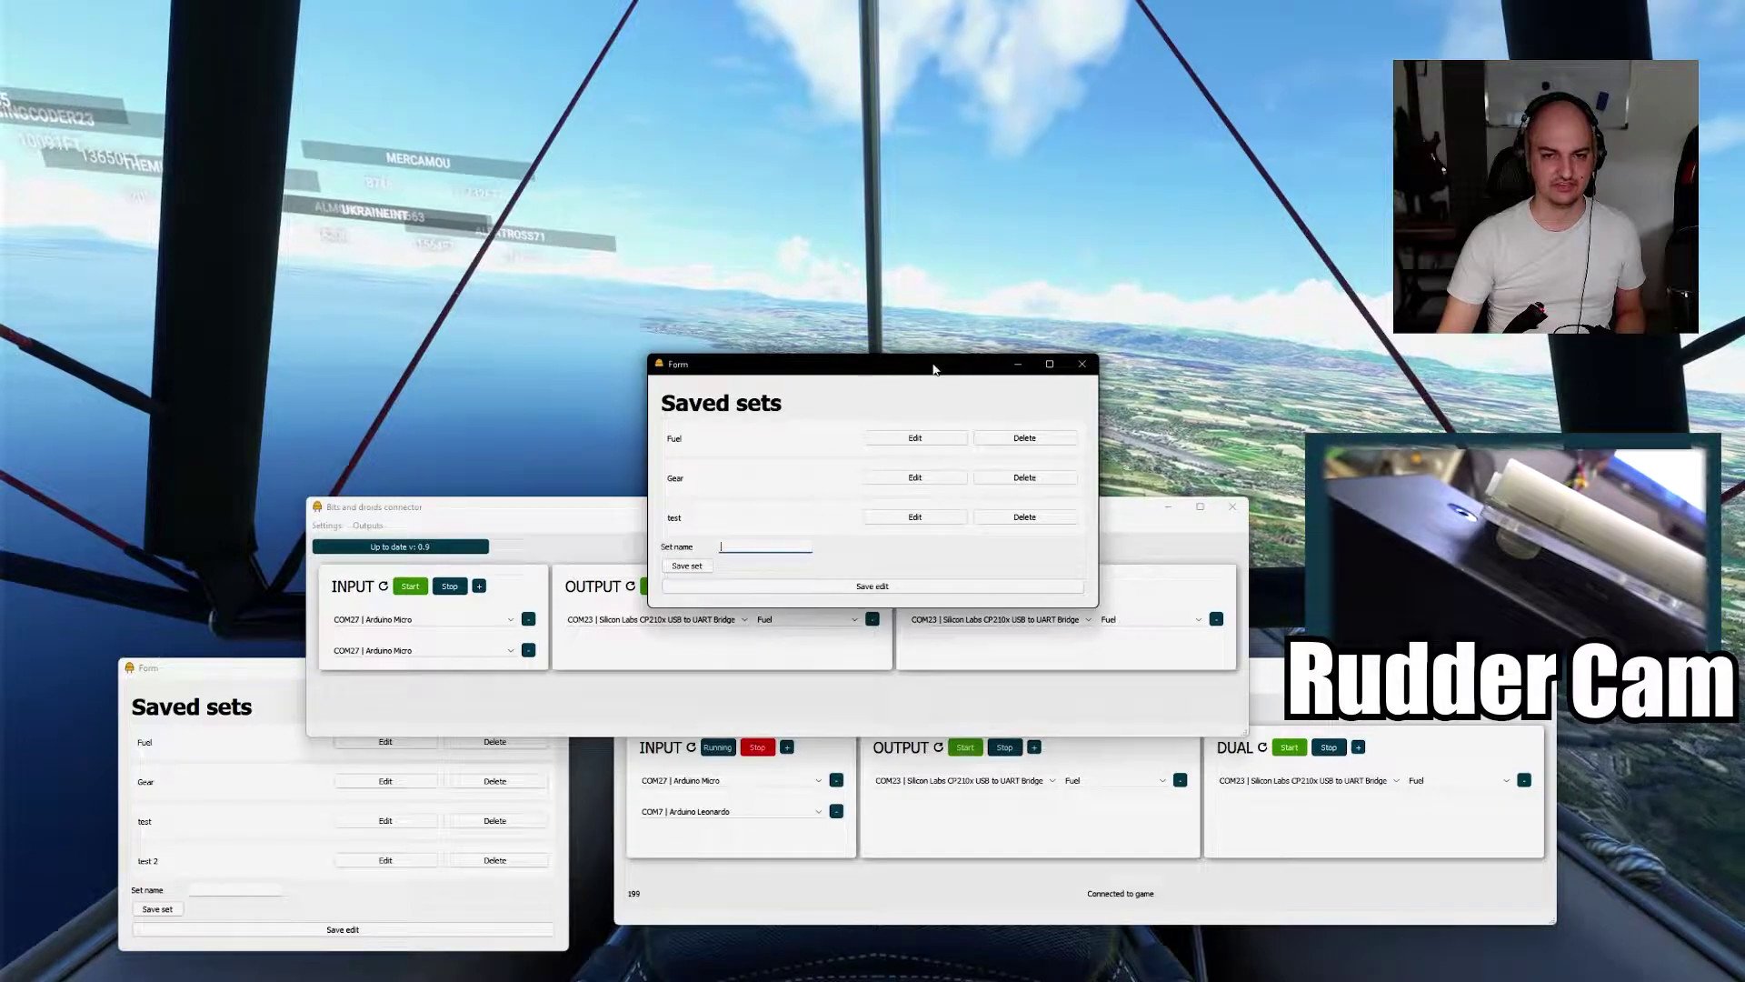
pyautogui.click(1083, 366)
pyautogui.click(1232, 507)
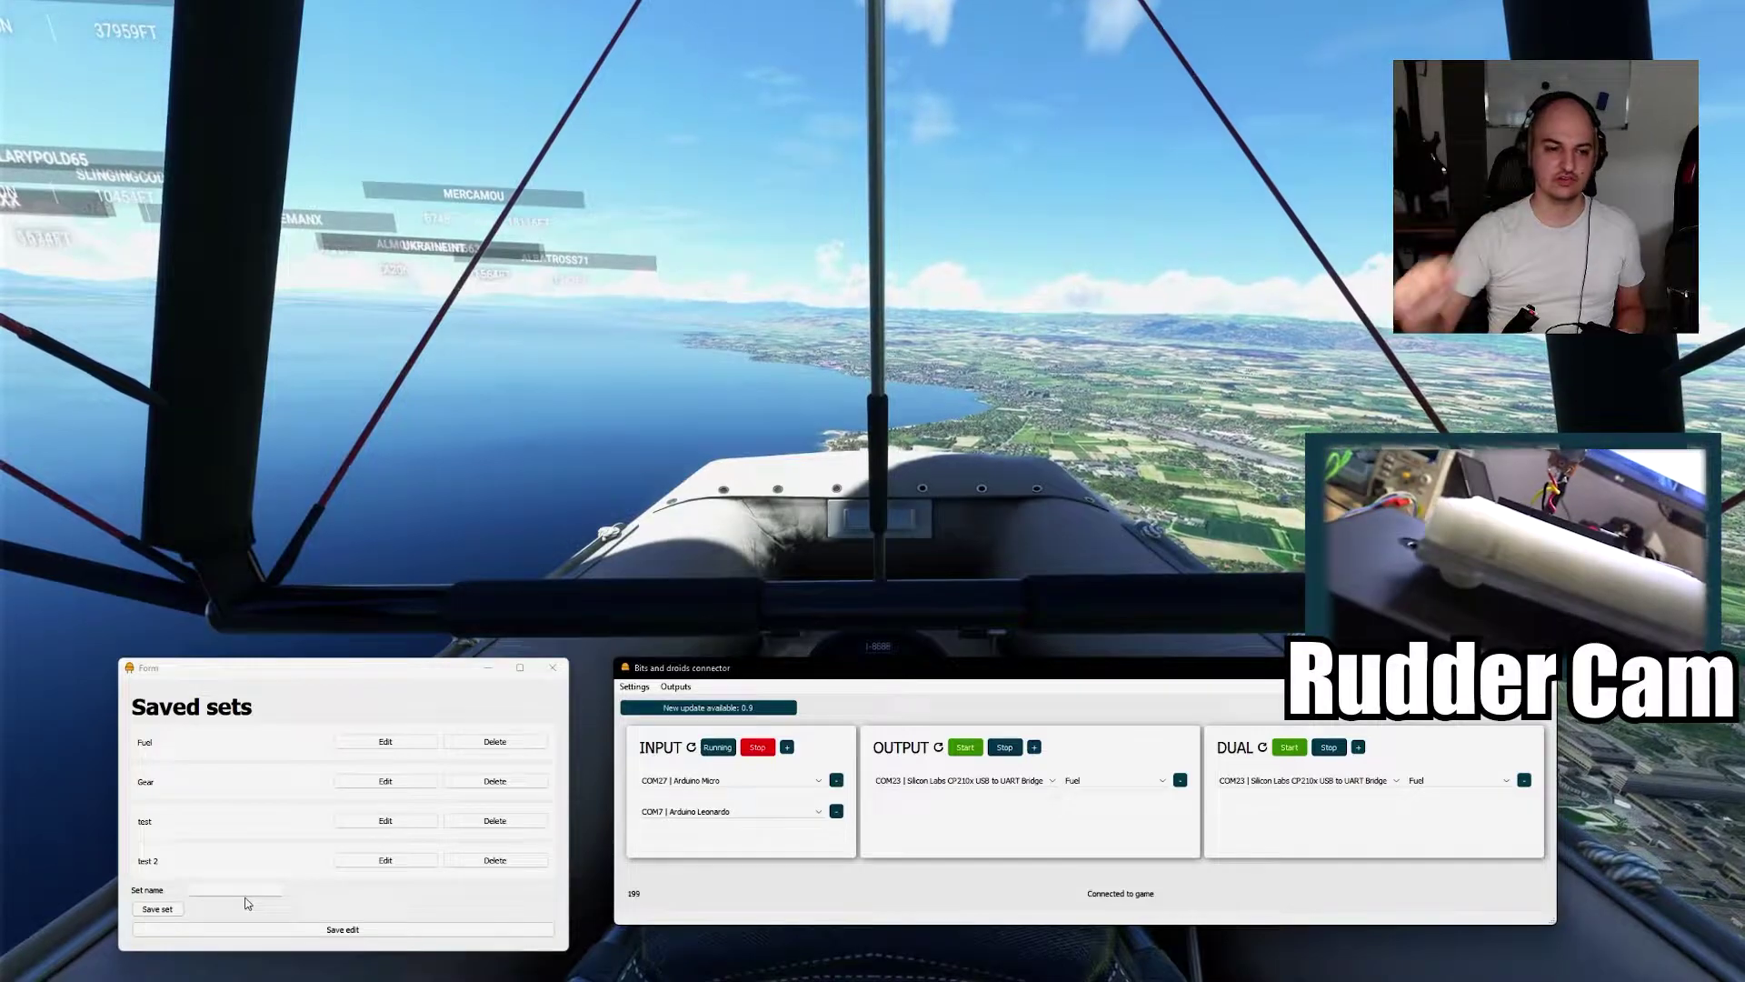
# - Test opening the saved sets list while it is already open and again after closing it, and close the list
pyautogui.click(238, 888)
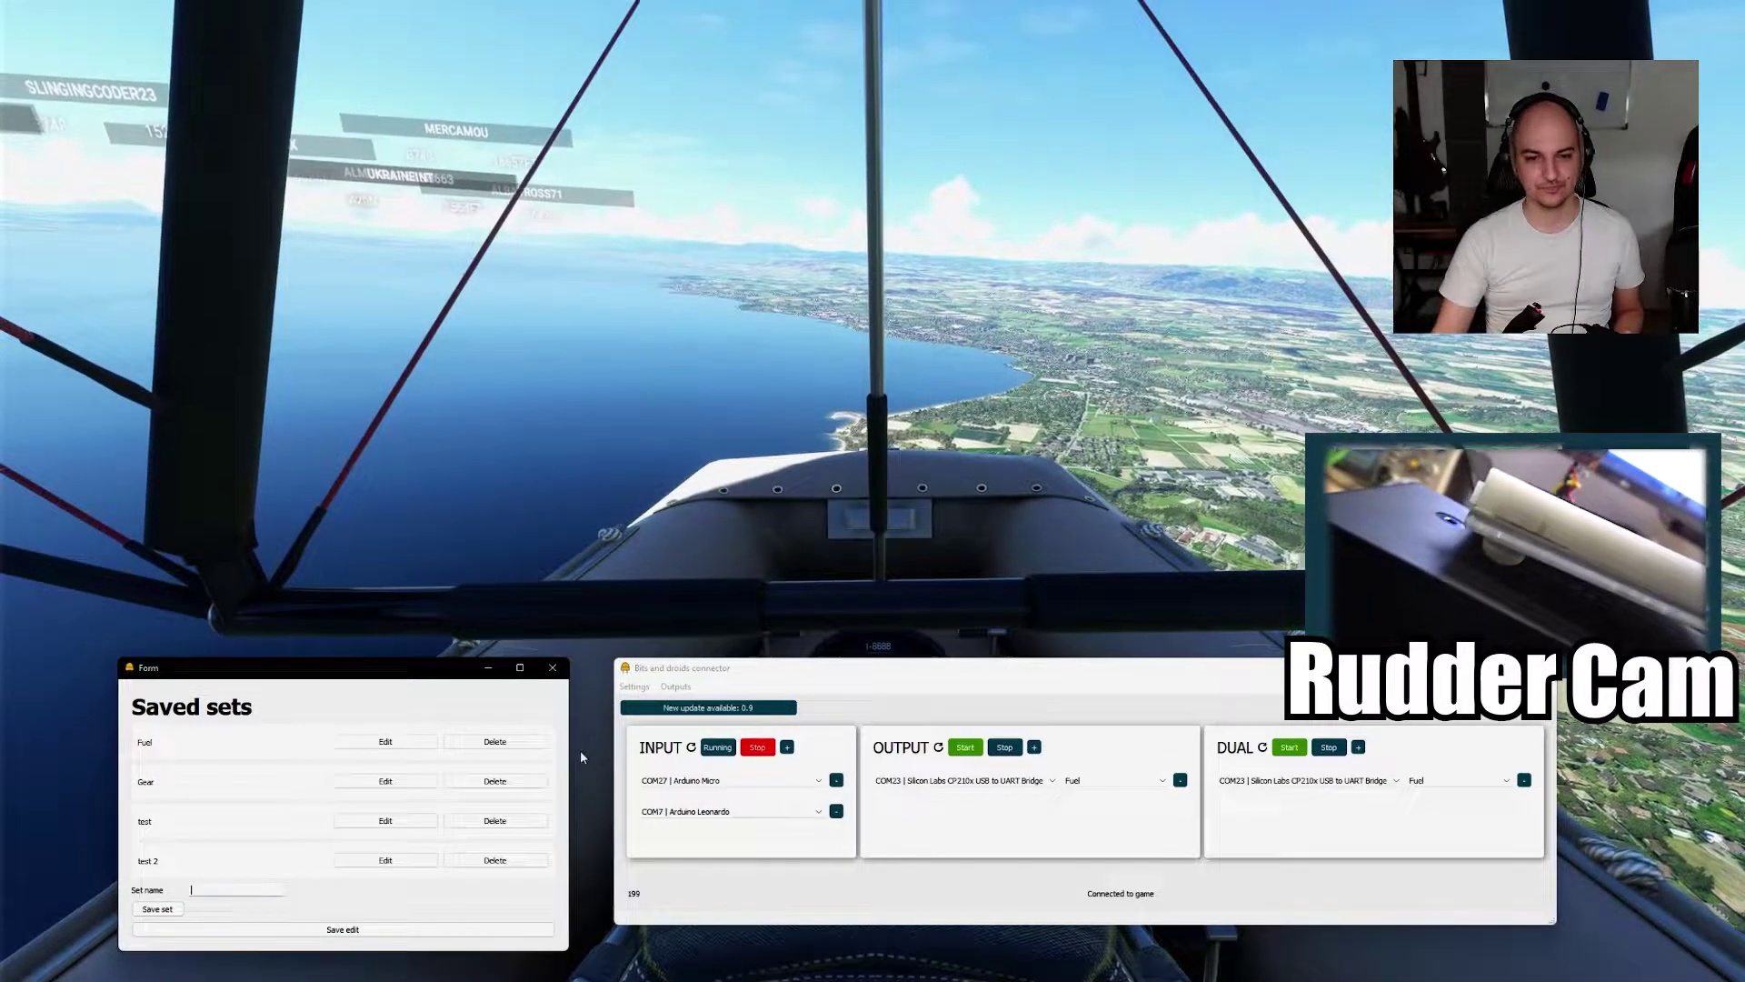
pyautogui.click(689, 688)
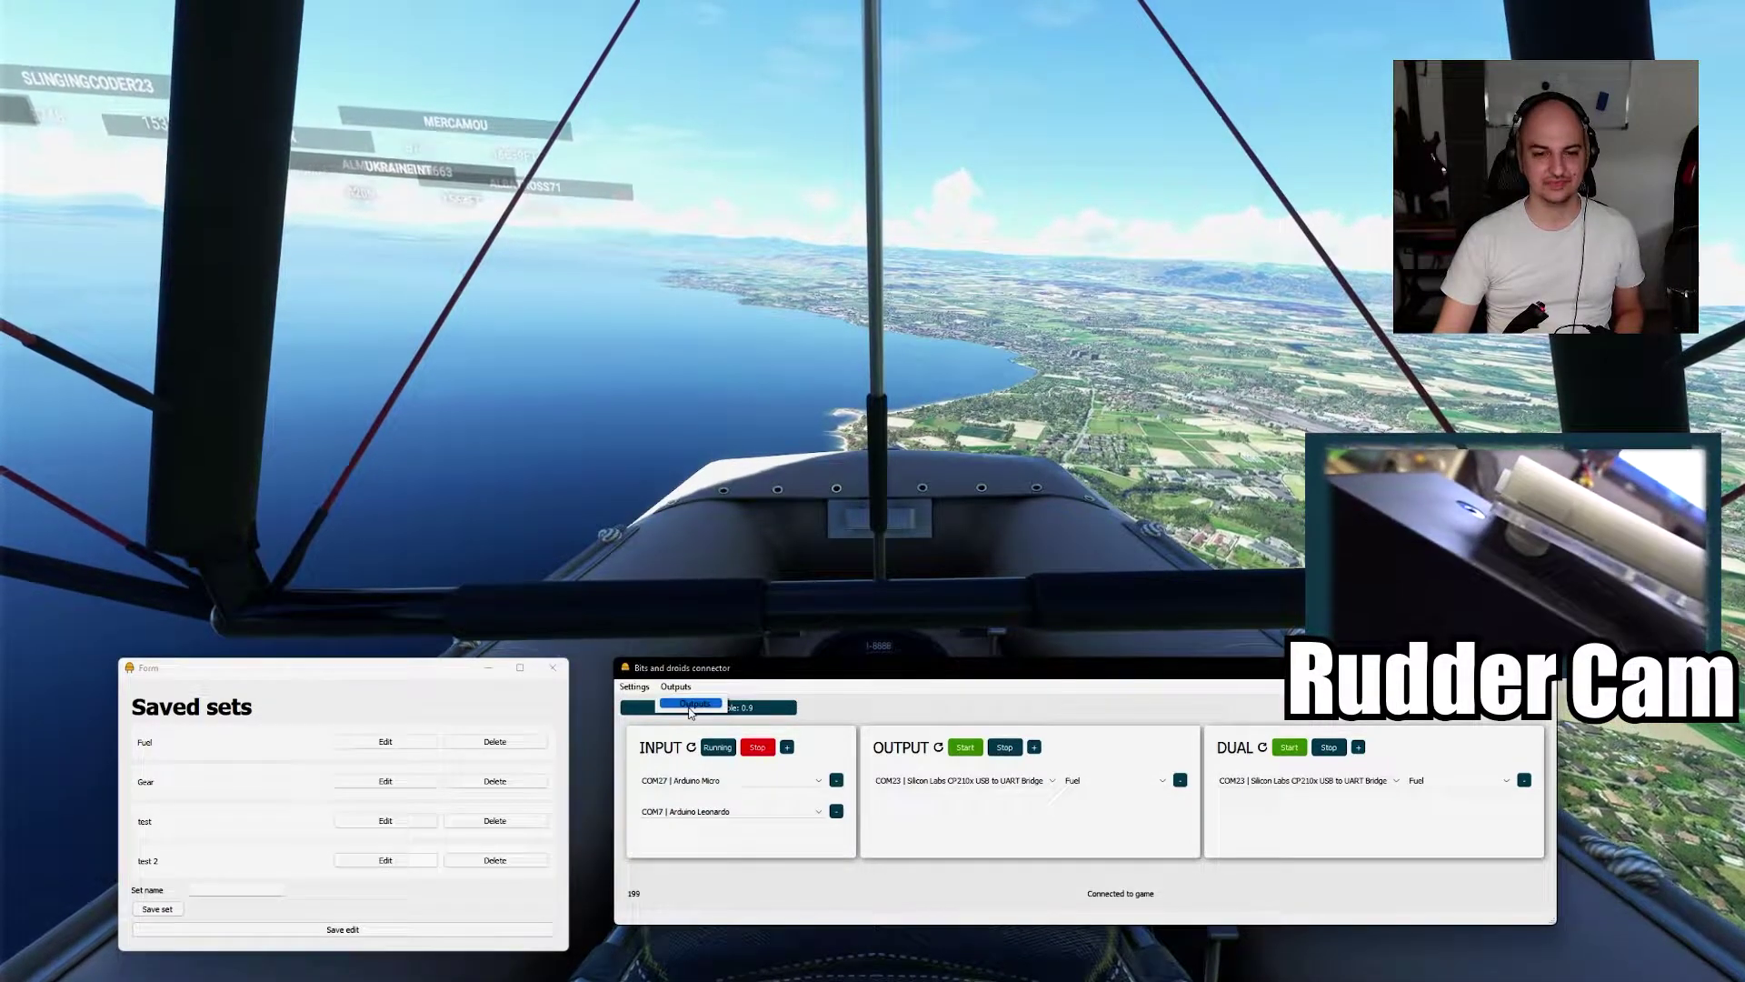
pyautogui.click(691, 706)
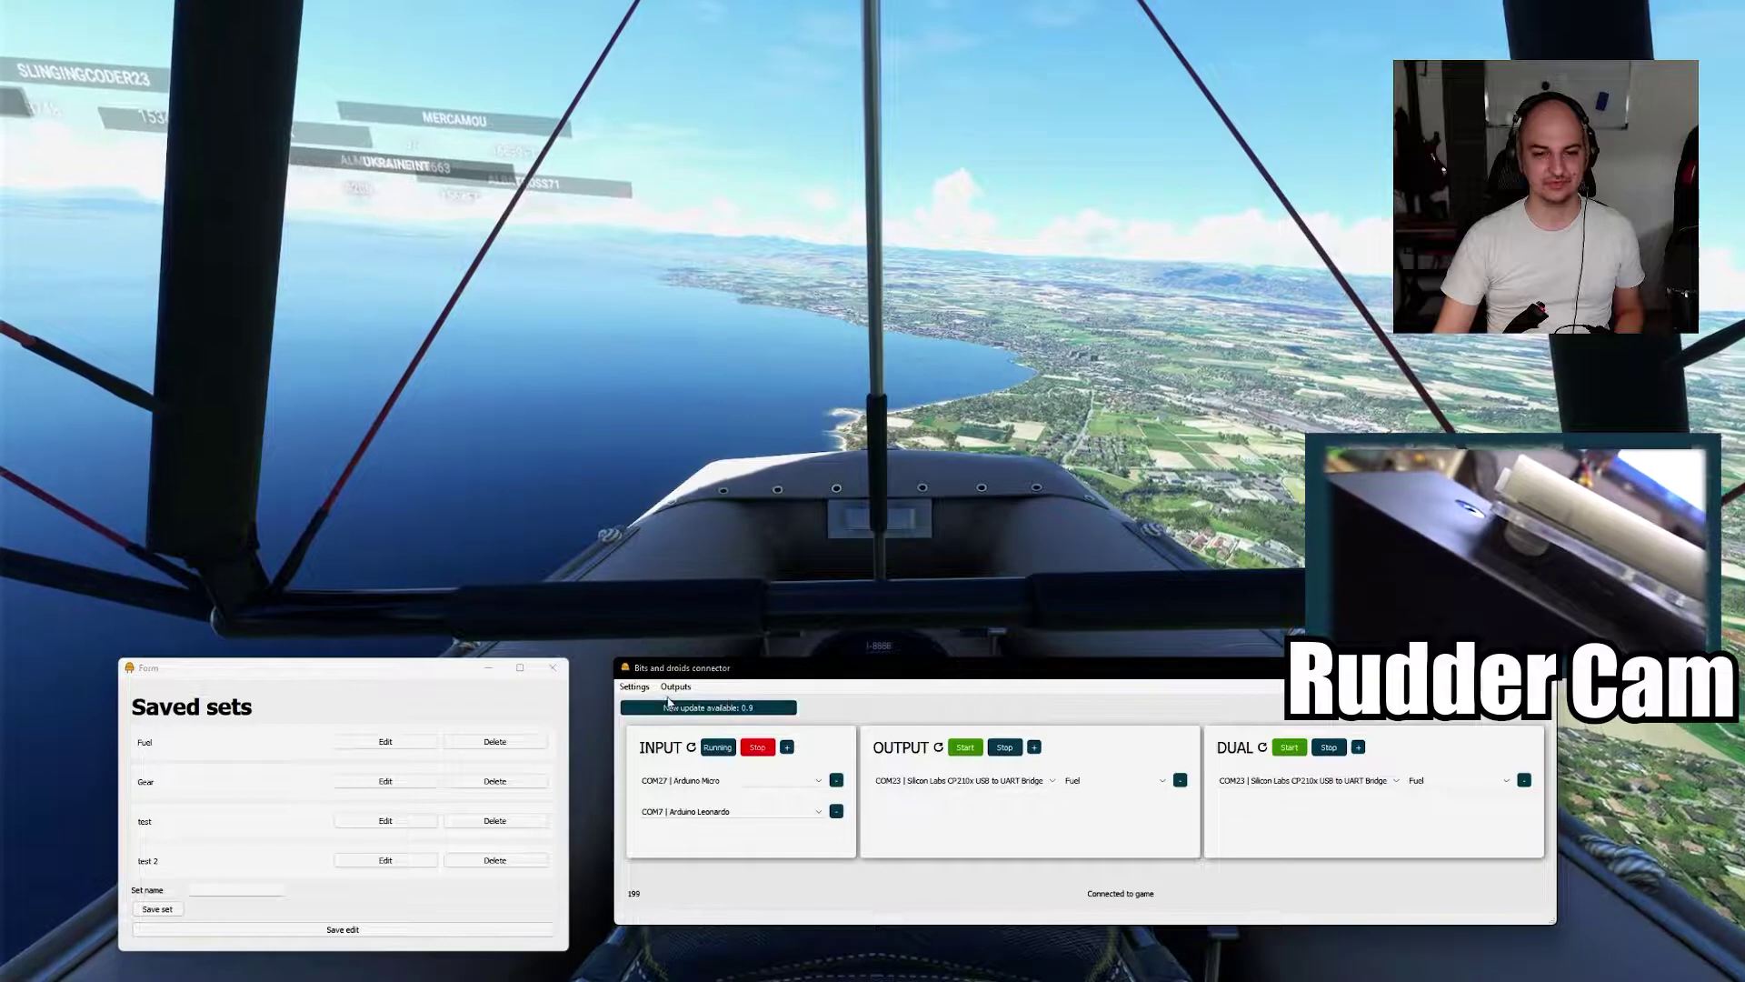
pyautogui.click(555, 668)
pyautogui.click(554, 668)
pyautogui.click(689, 704)
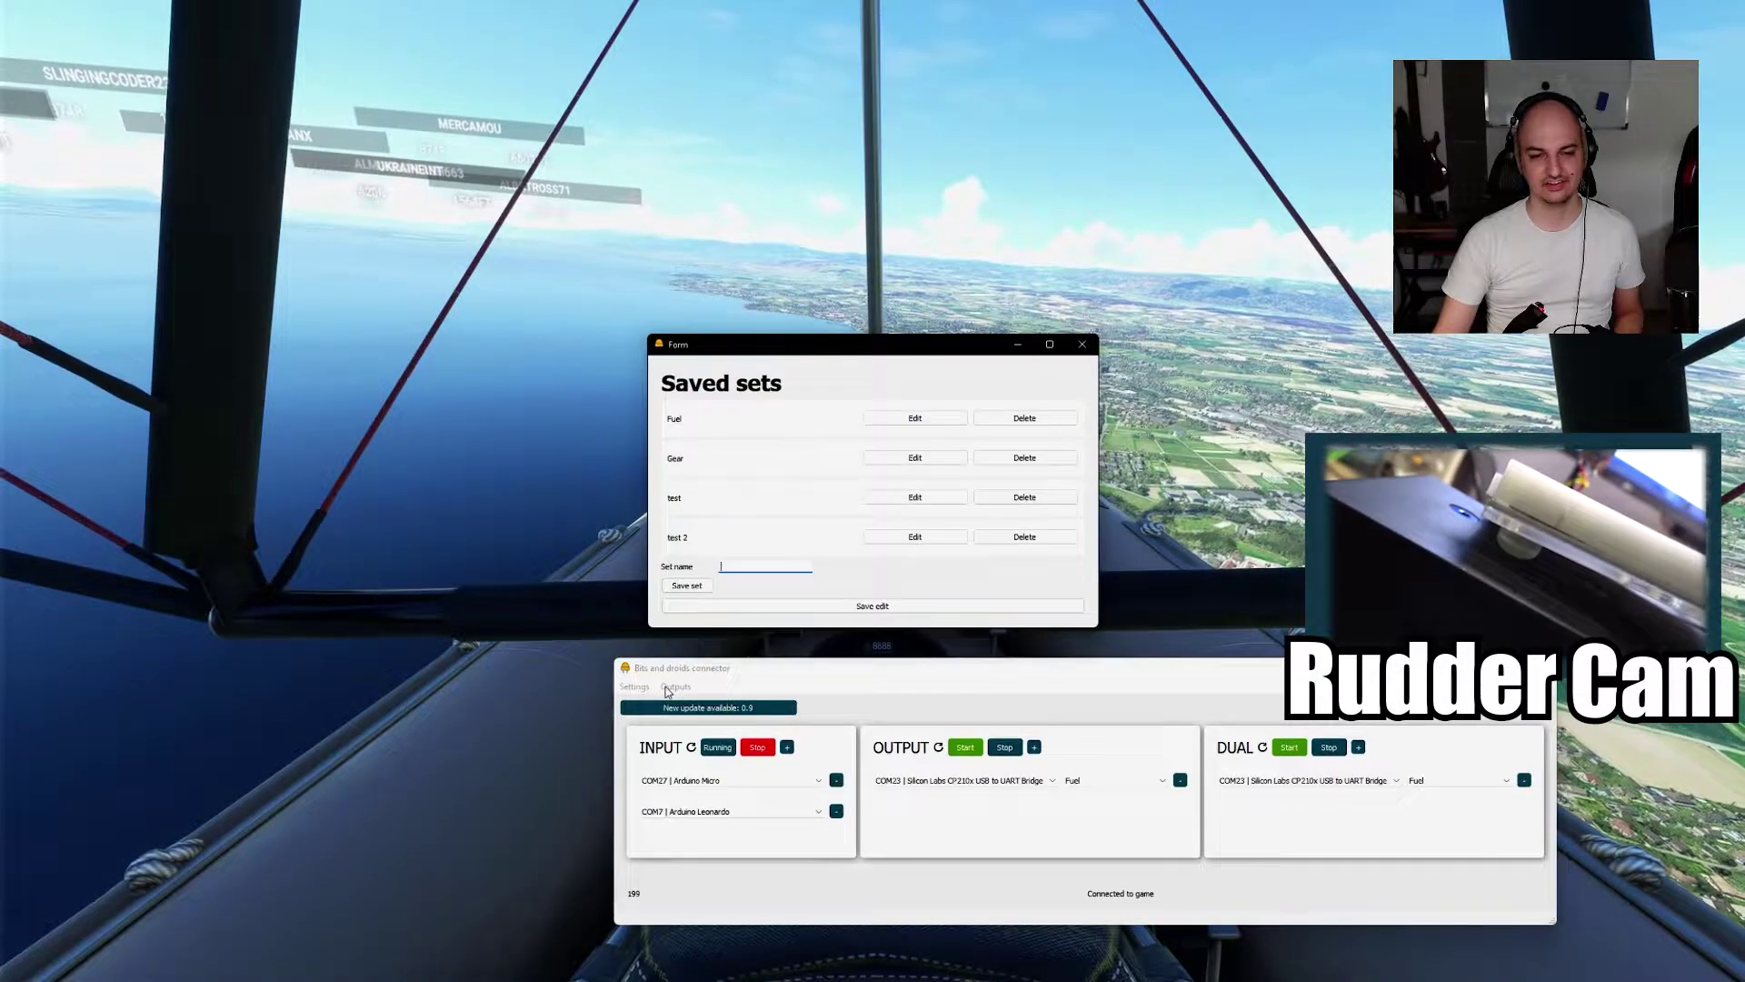
pyautogui.click(1083, 343)
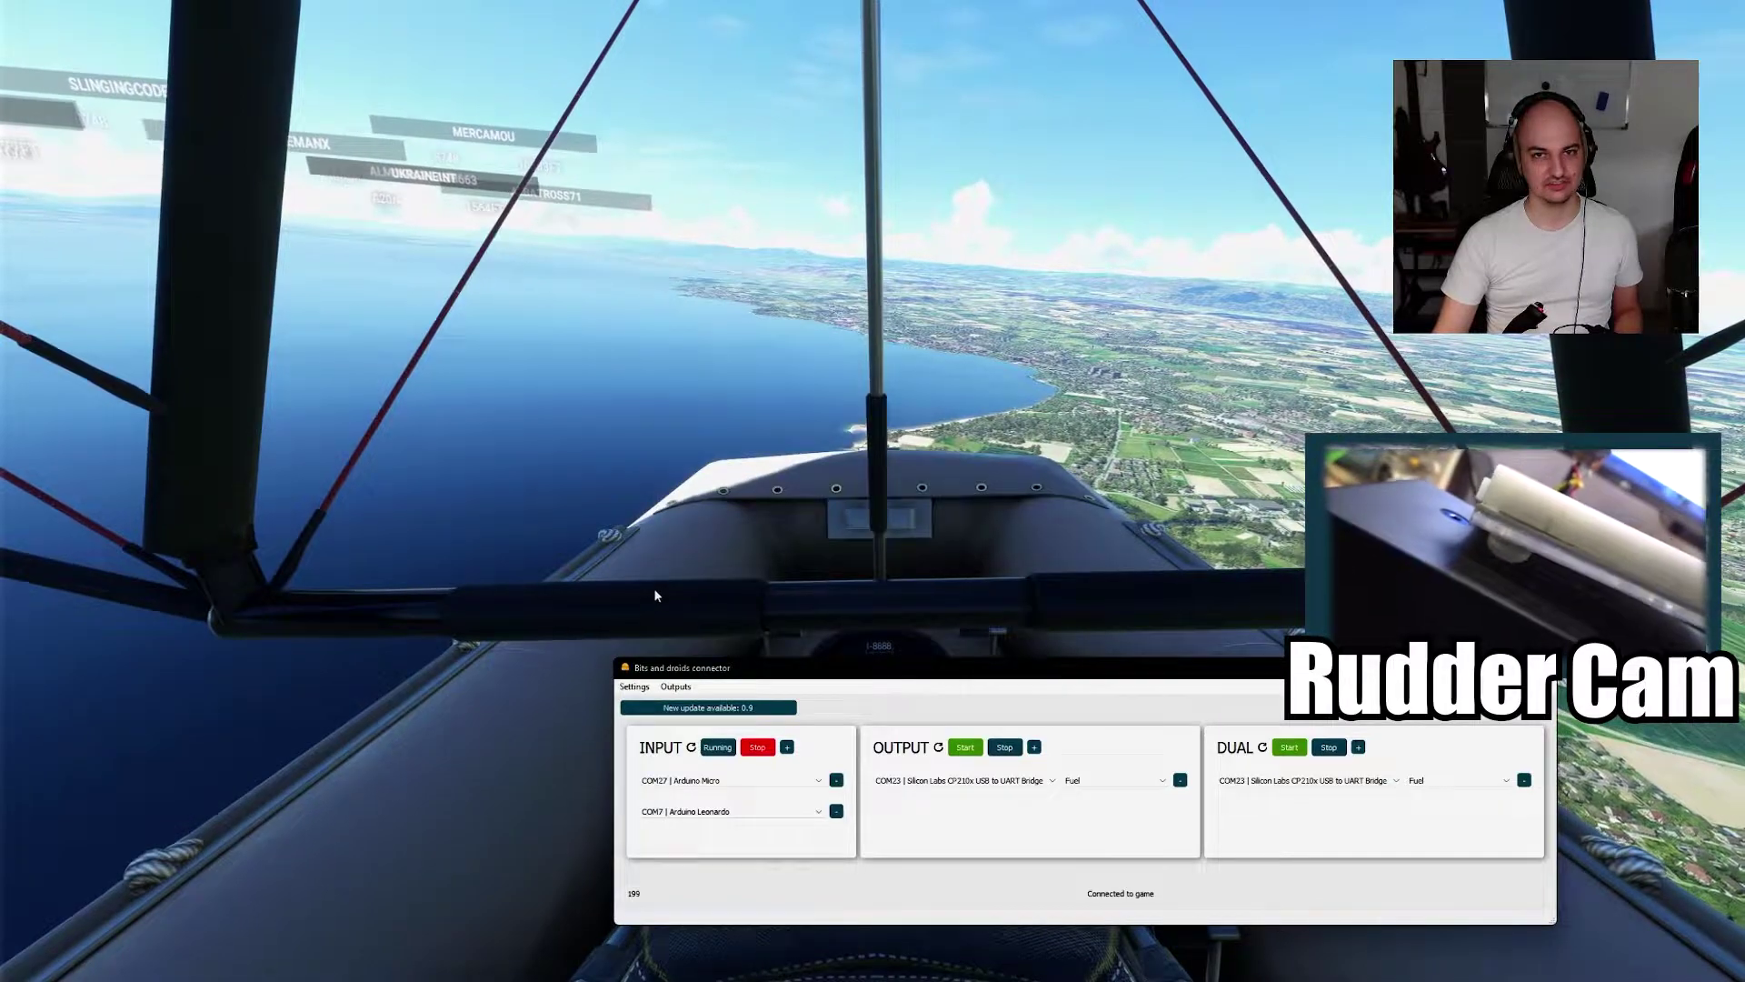
# - Test opening the connector's settings window twice, closing it each time
pyautogui.click(634, 686)
pyautogui.click(650, 707)
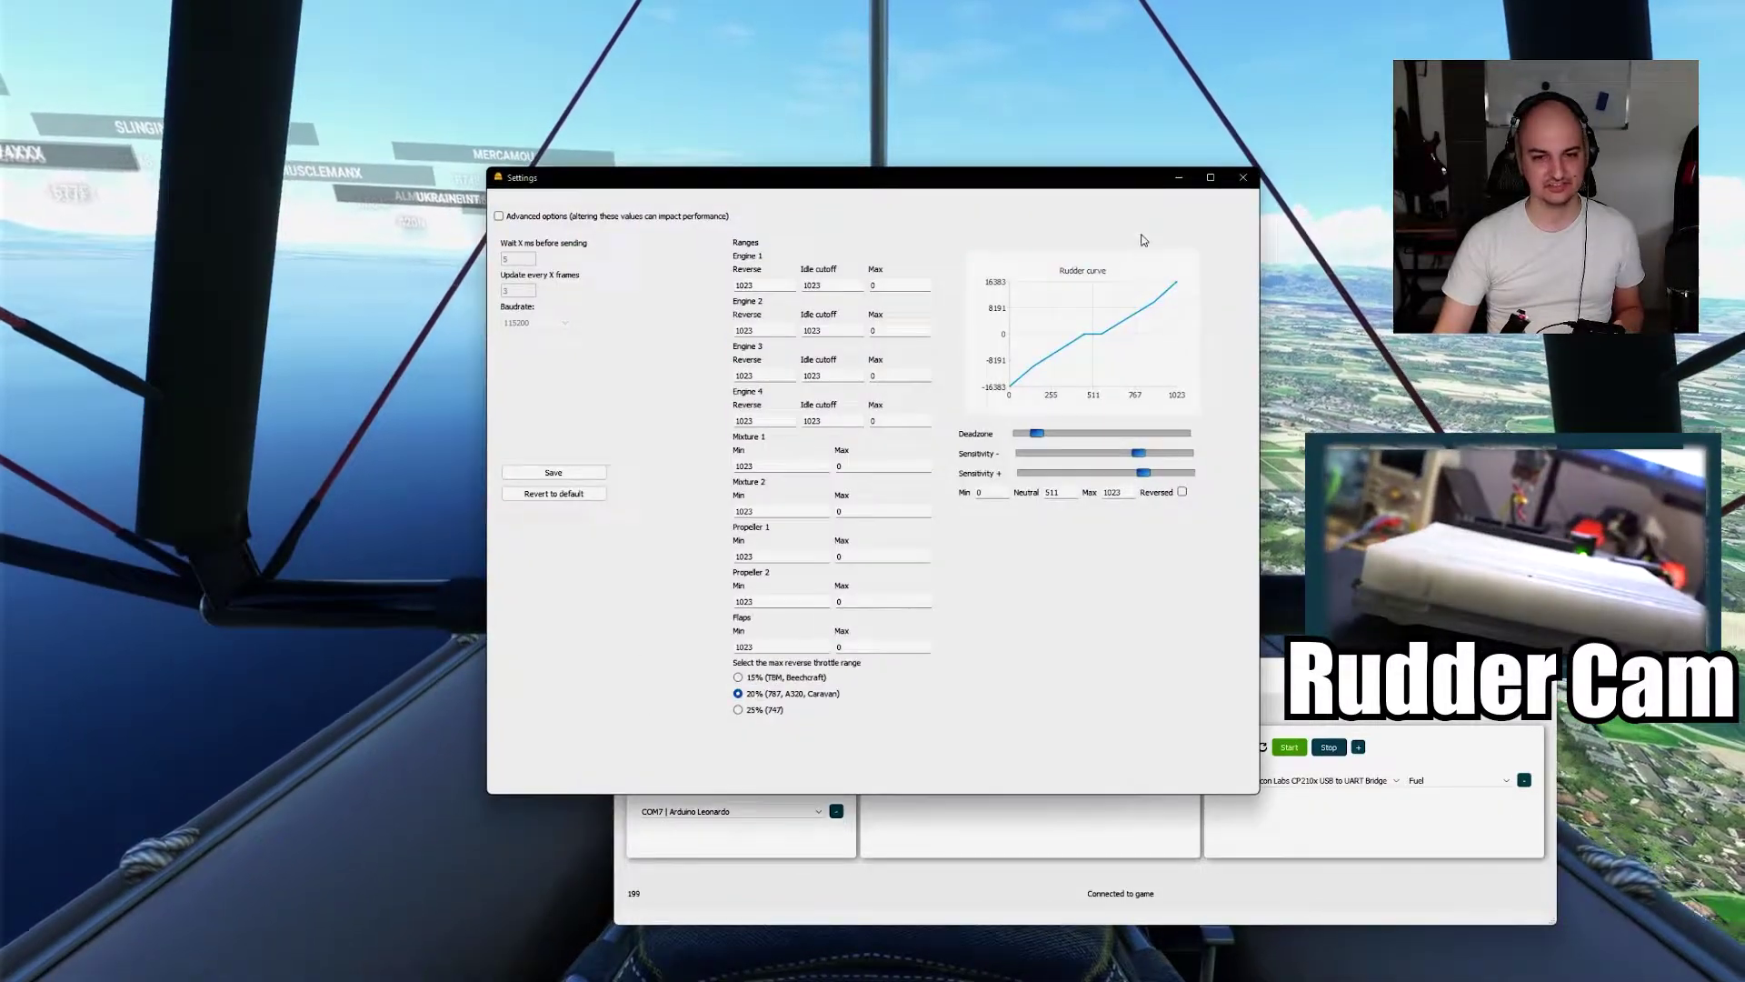
pyautogui.click(1244, 177)
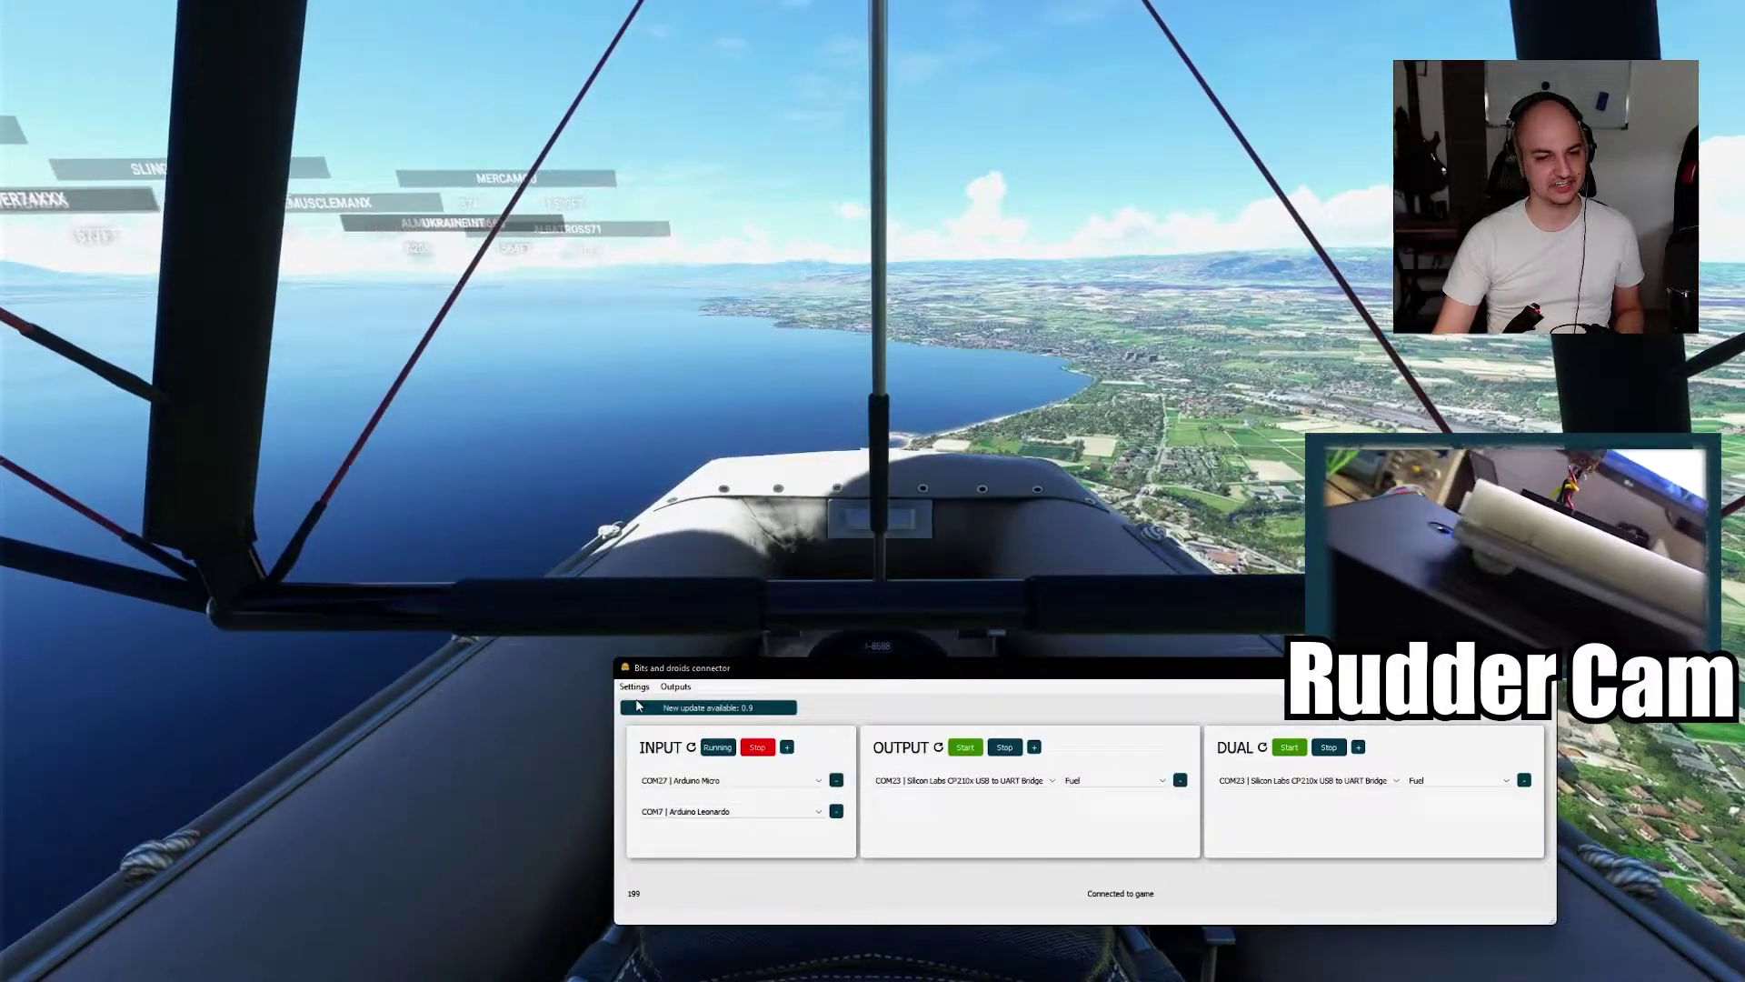
pyautogui.click(635, 686)
pyautogui.click(650, 707)
pyautogui.click(1244, 177)
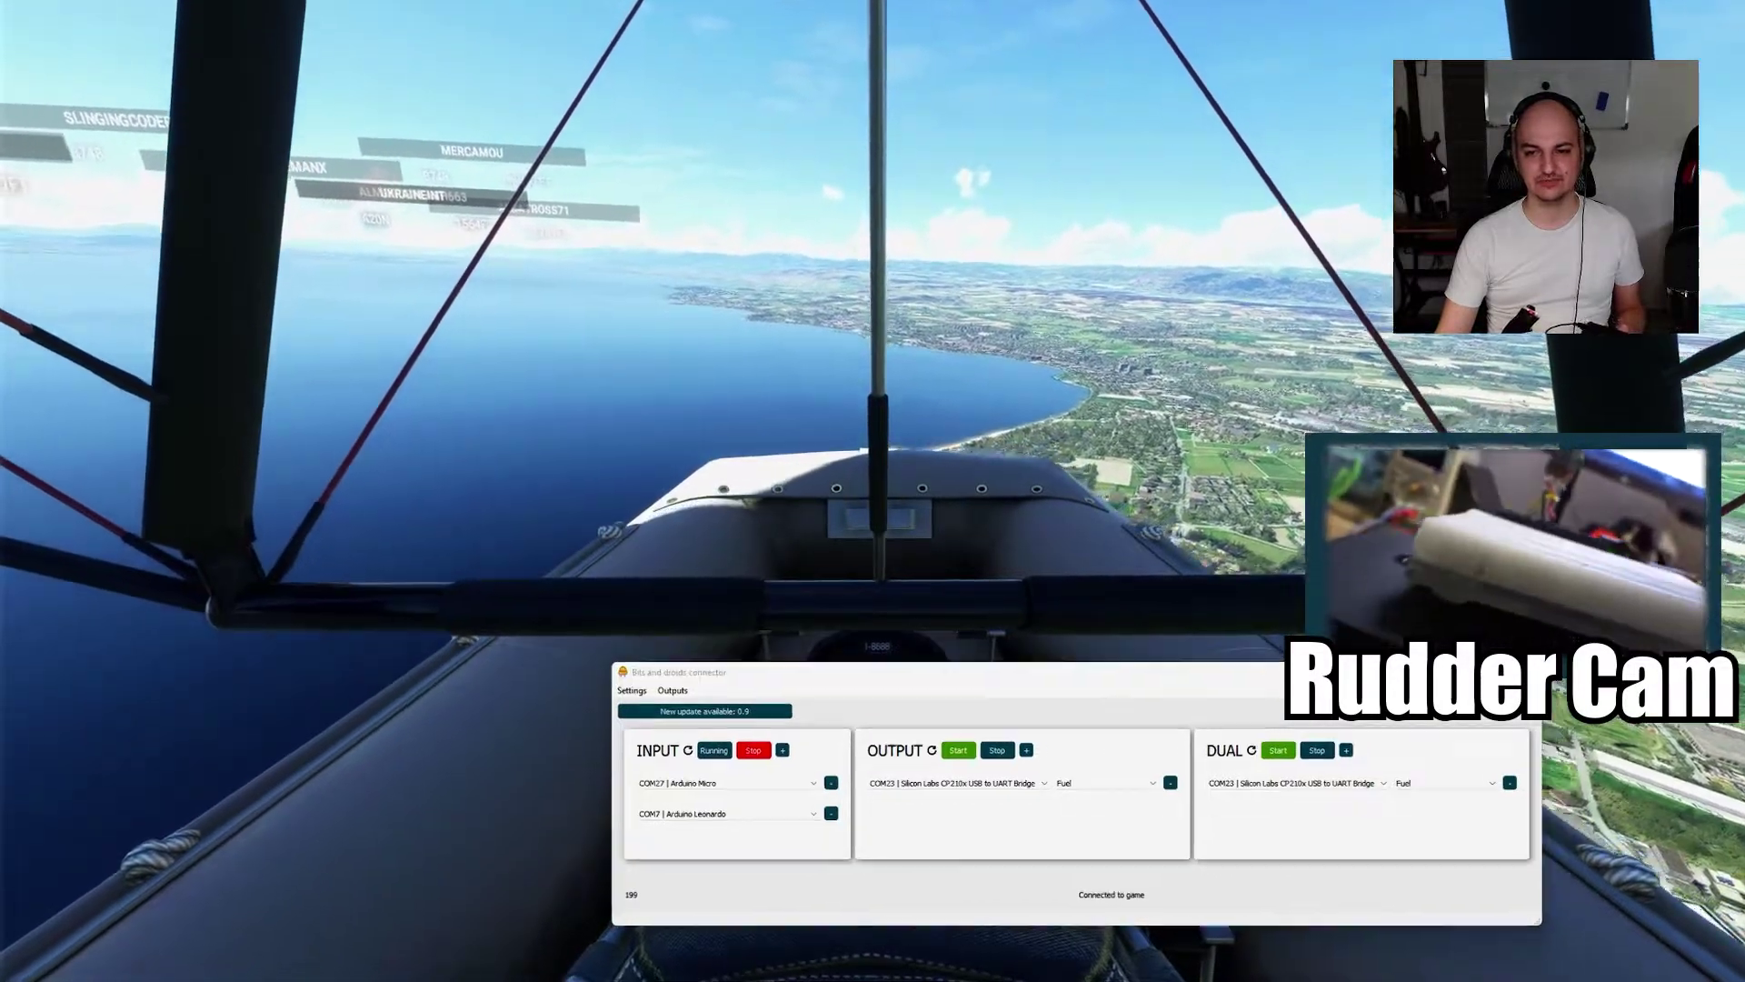
# - Review the rudder curve, deadzone and sensitivity settings beside the cockpit view, minimise the settings window, and return to the simulator
pyautogui.click(1216, 634)
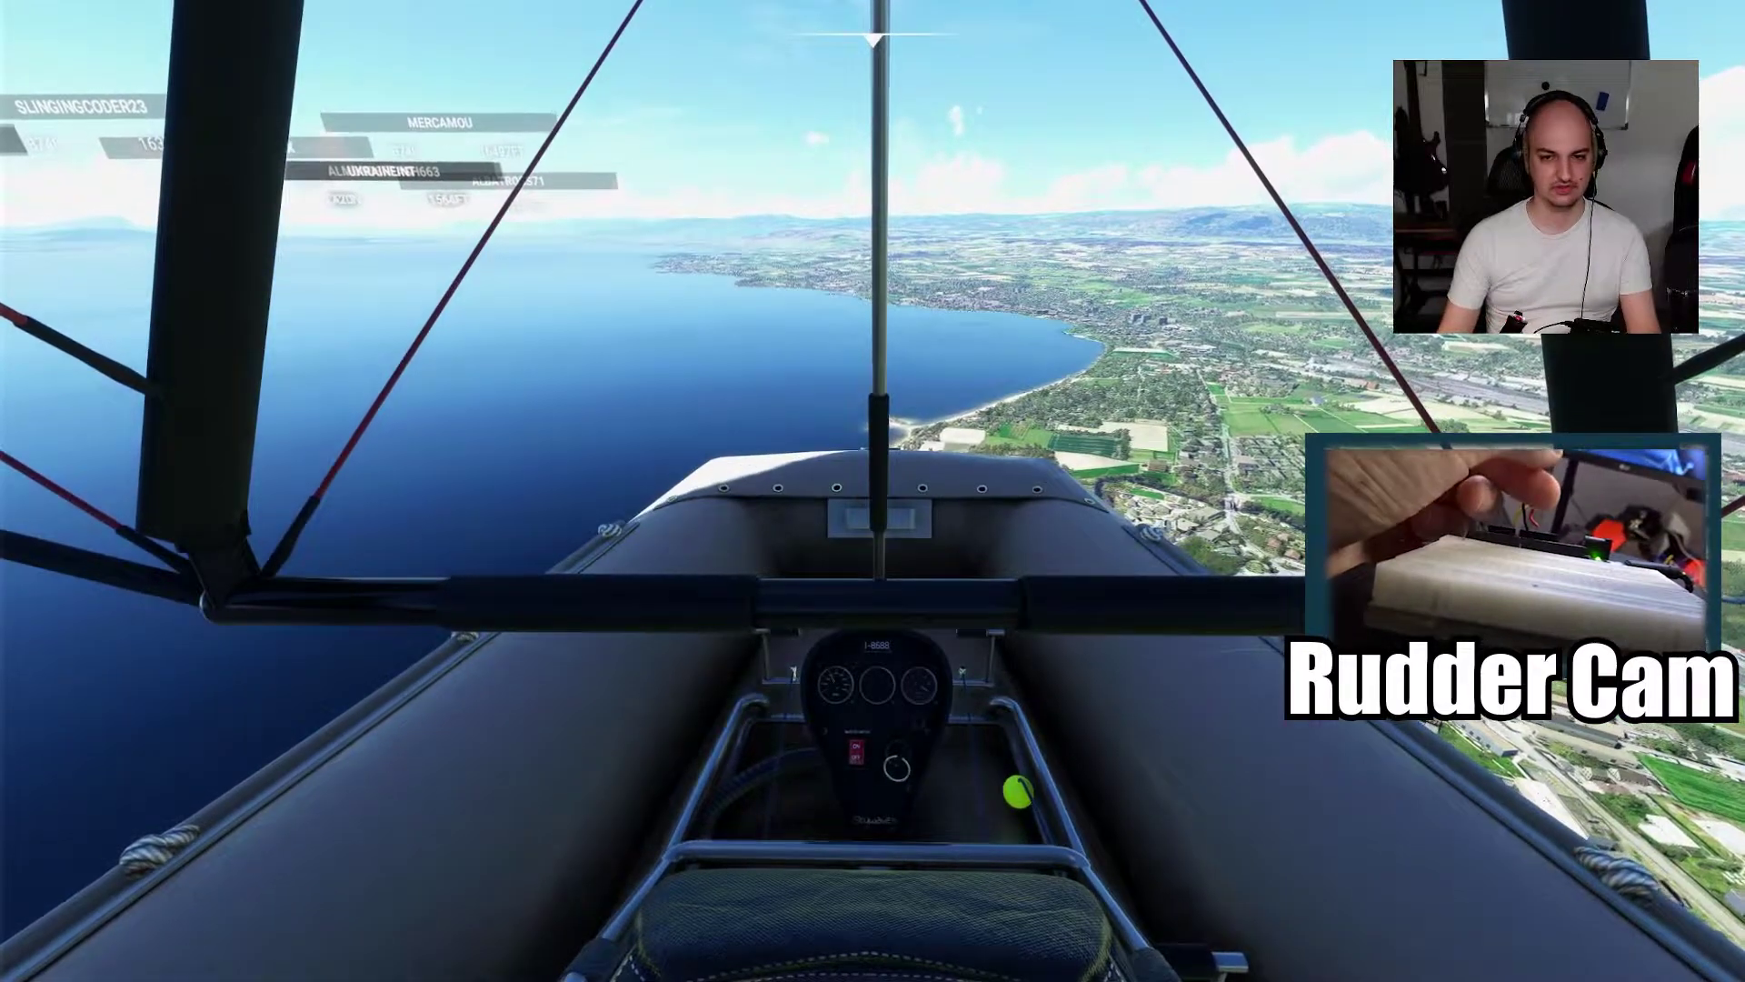
pyautogui.hotkey('alt', 'Tab')
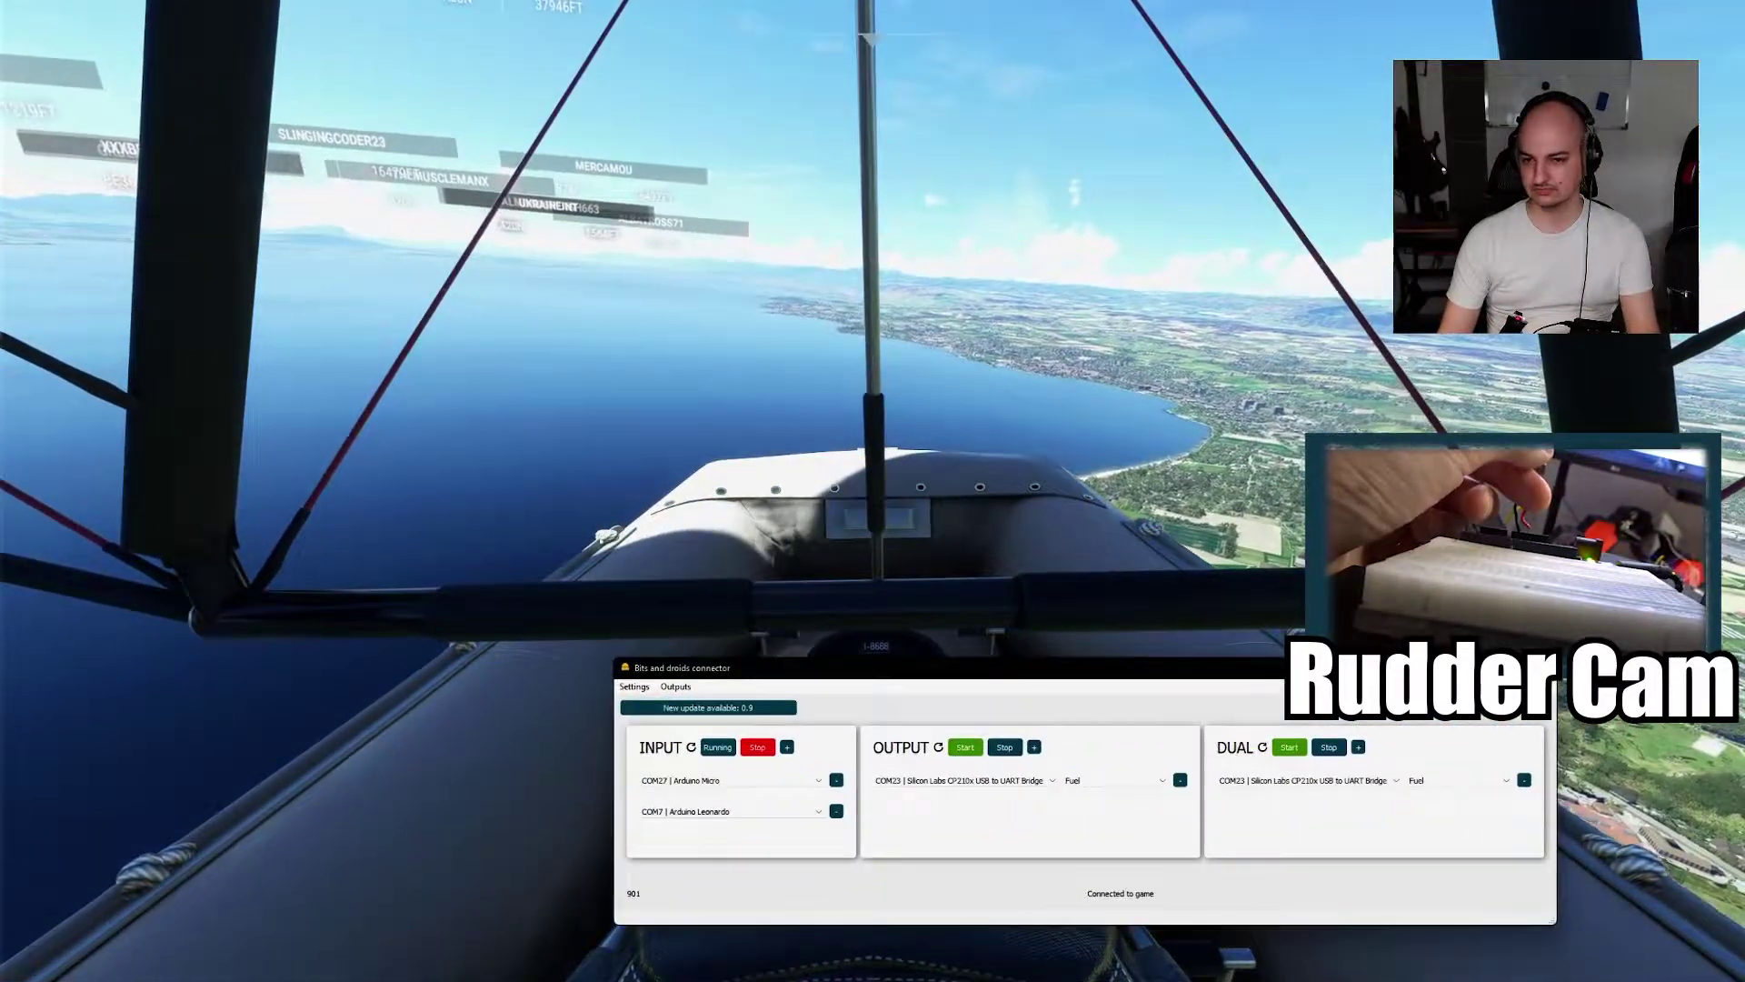
pyautogui.click(633, 687)
pyautogui.click(647, 713)
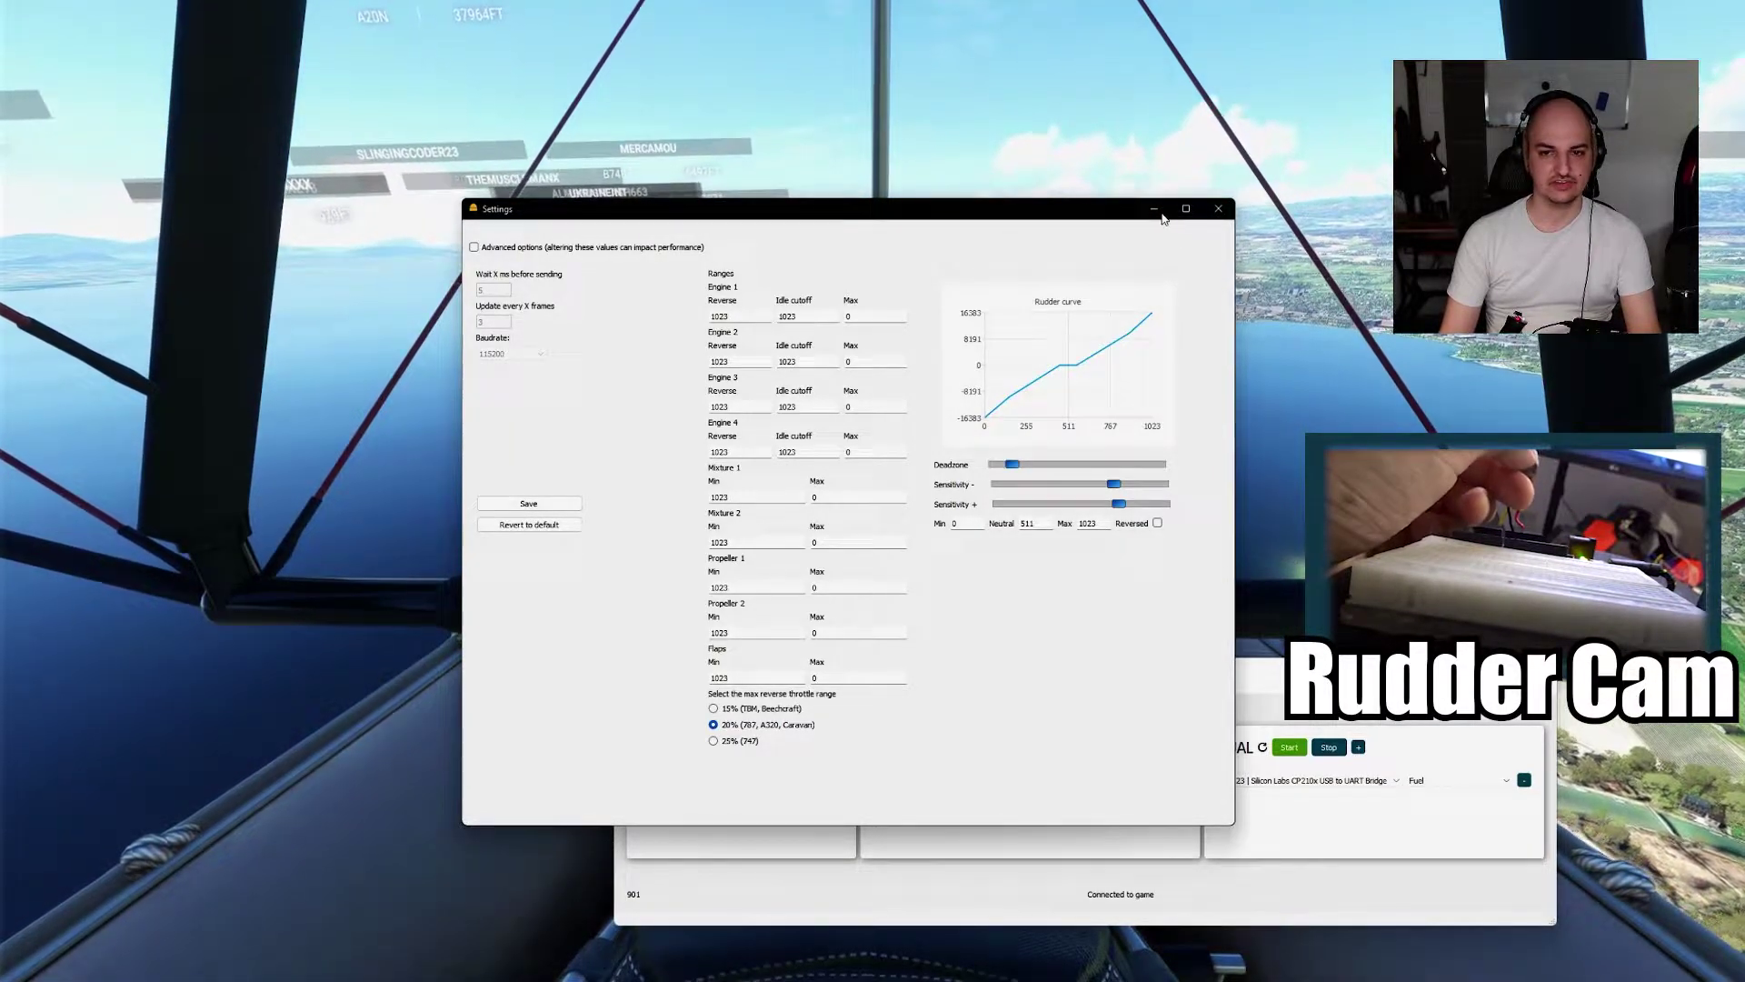
pyautogui.moveTo(1103, 214); pyautogui.dragTo(721, 354)
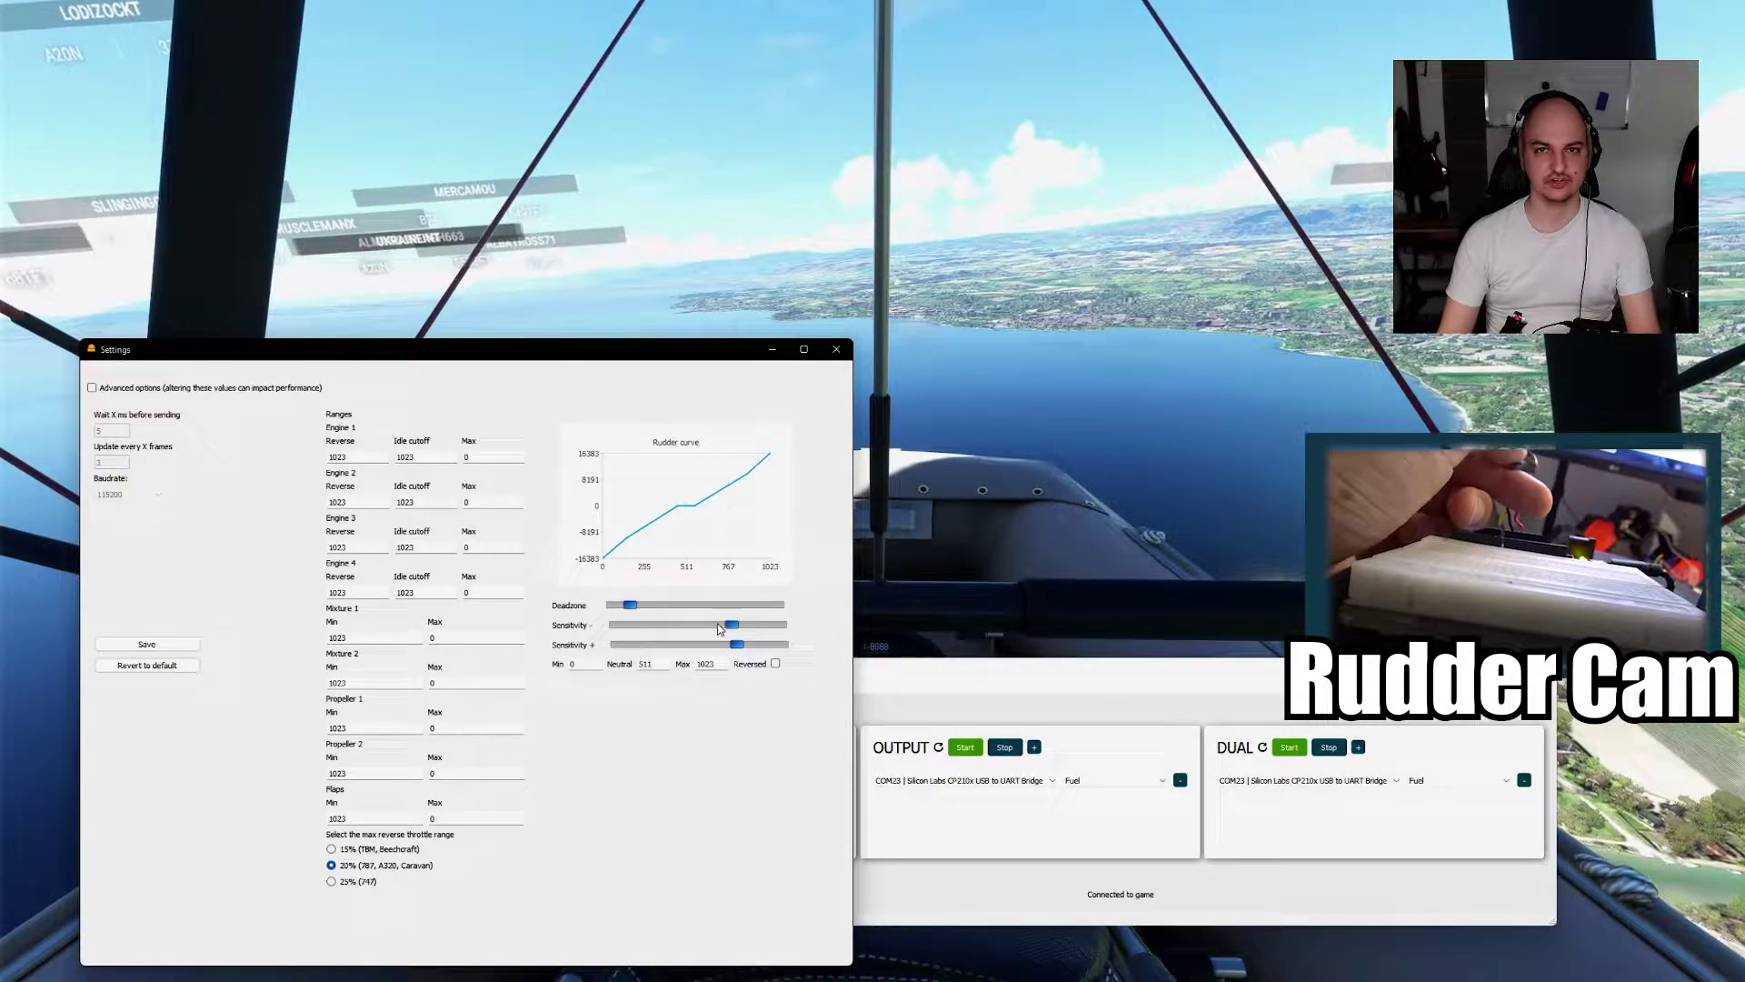
pyautogui.click(770, 351)
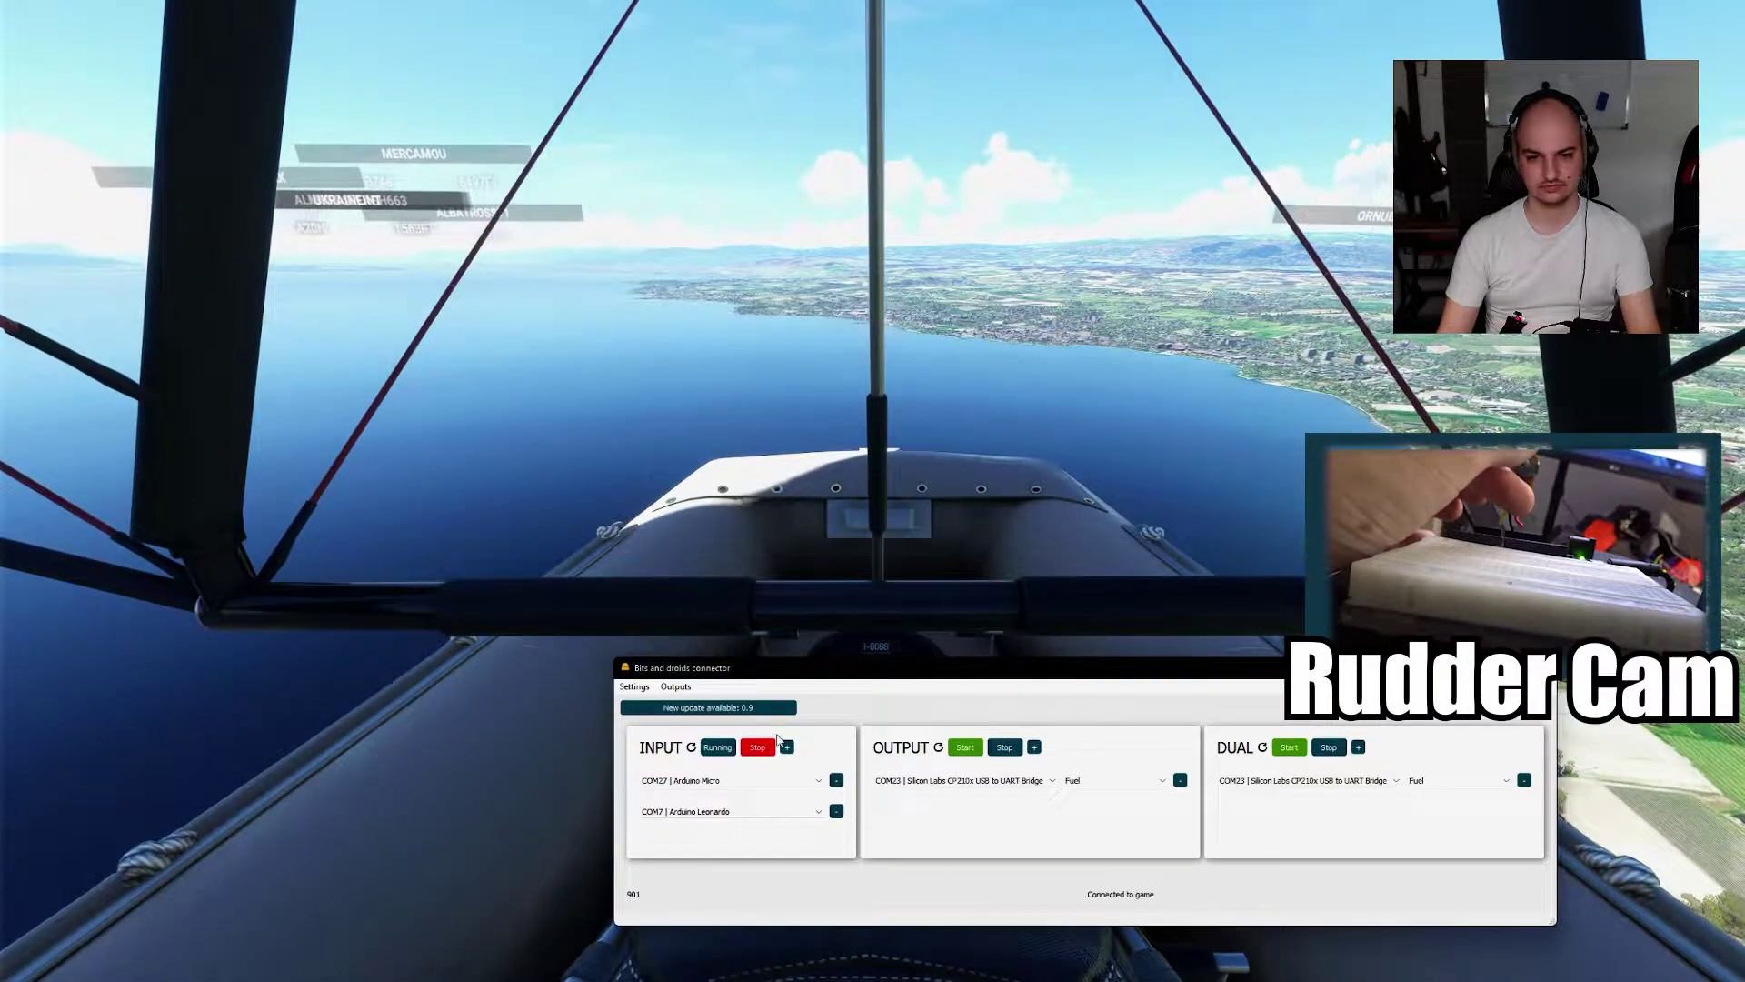
pyautogui.click(823, 593)
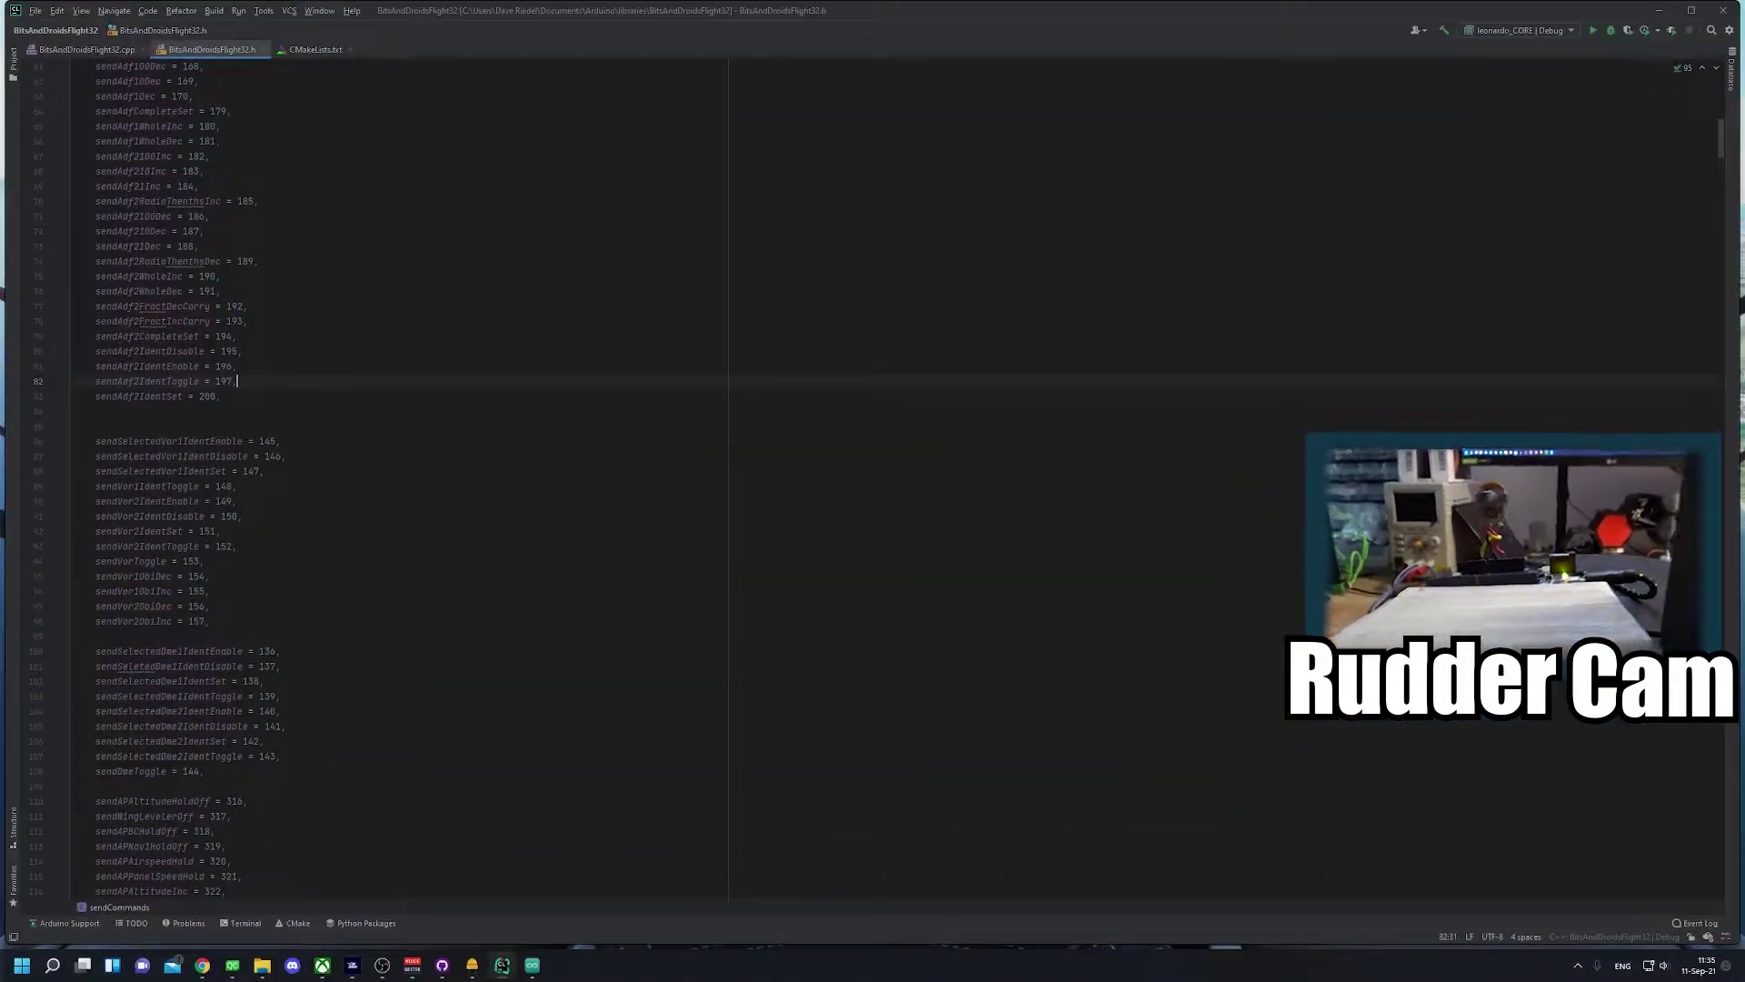
# - Shrink and reposition the code editor window over the simulator, and examine the sendCommands values in BitsAndDroidsFlight32.h
pyautogui.doubleClick(875, 25)
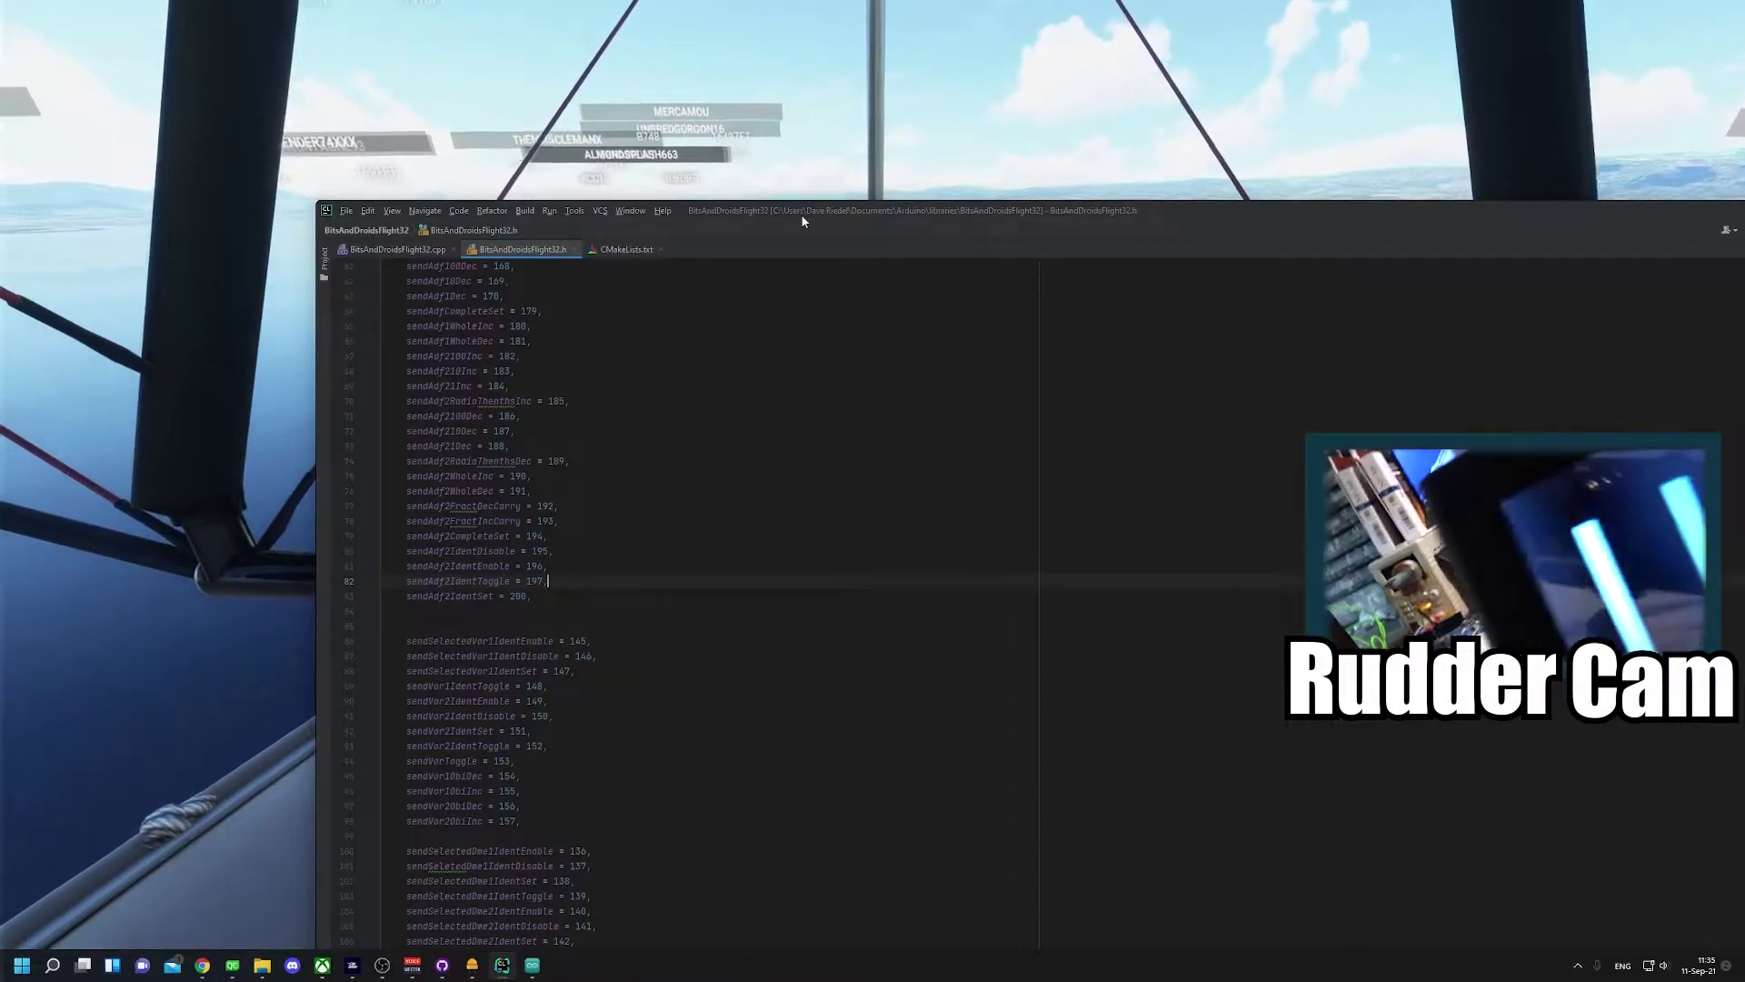
pyautogui.moveTo(802, 221); pyautogui.dragTo(778, 121)
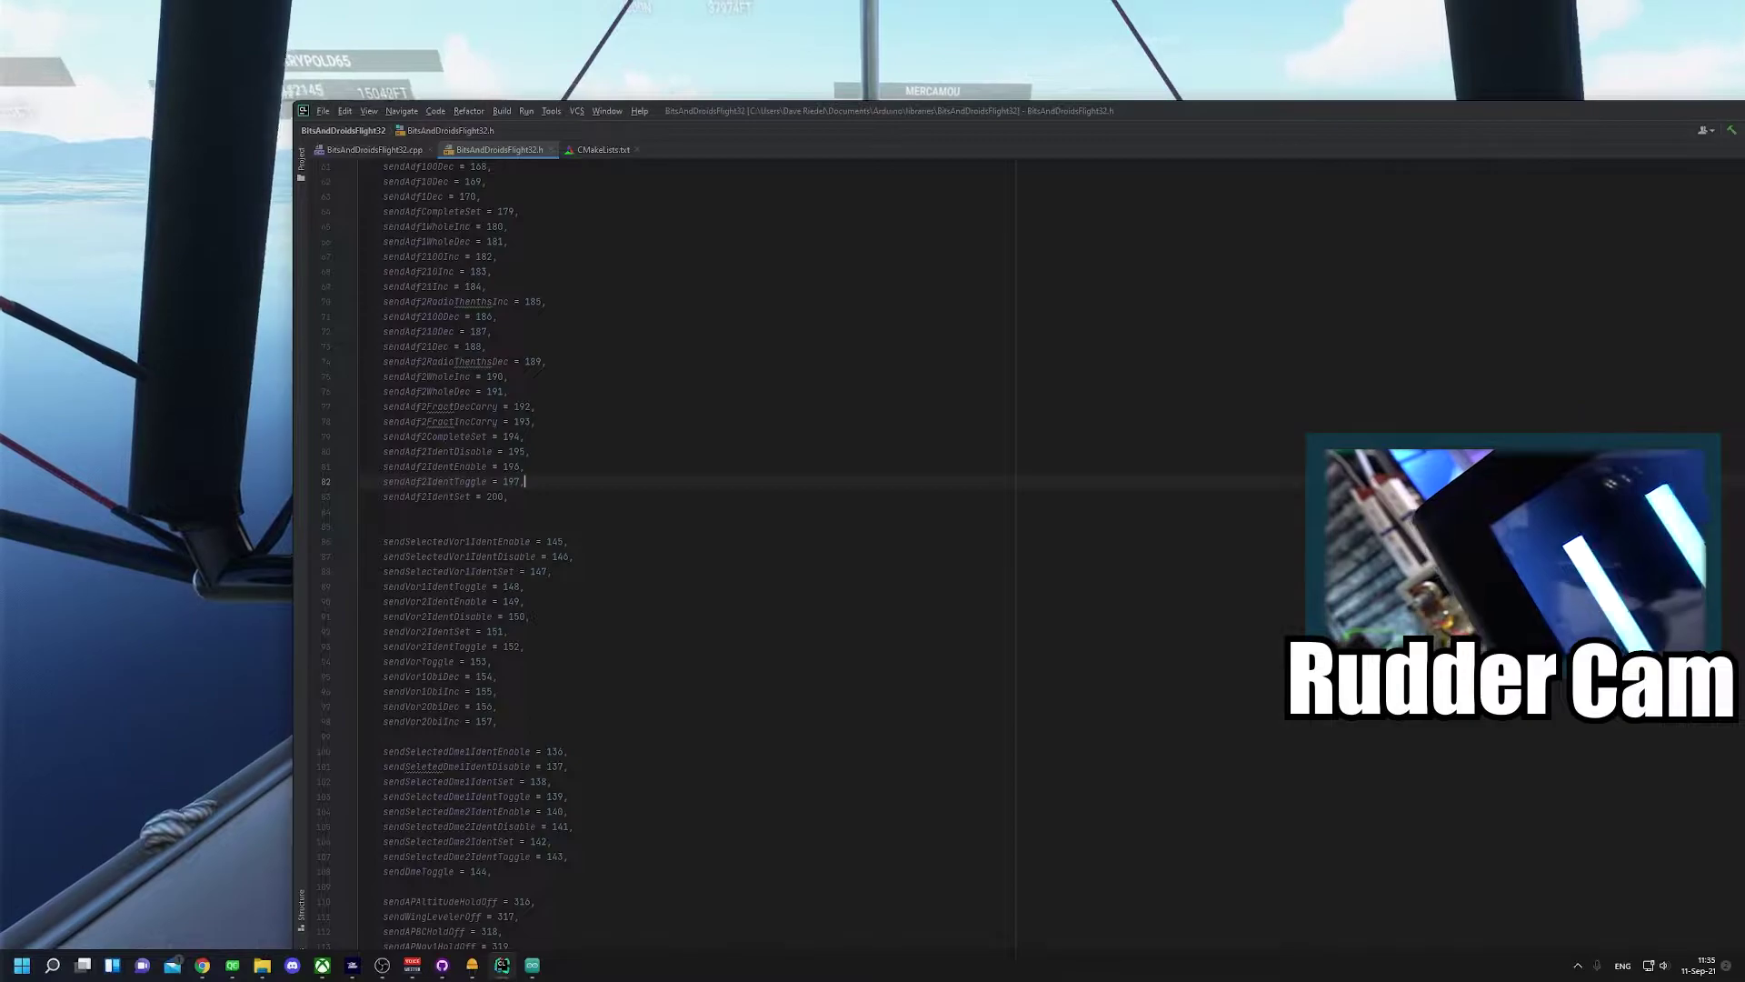
pyautogui.scroll(20, 654, 545)
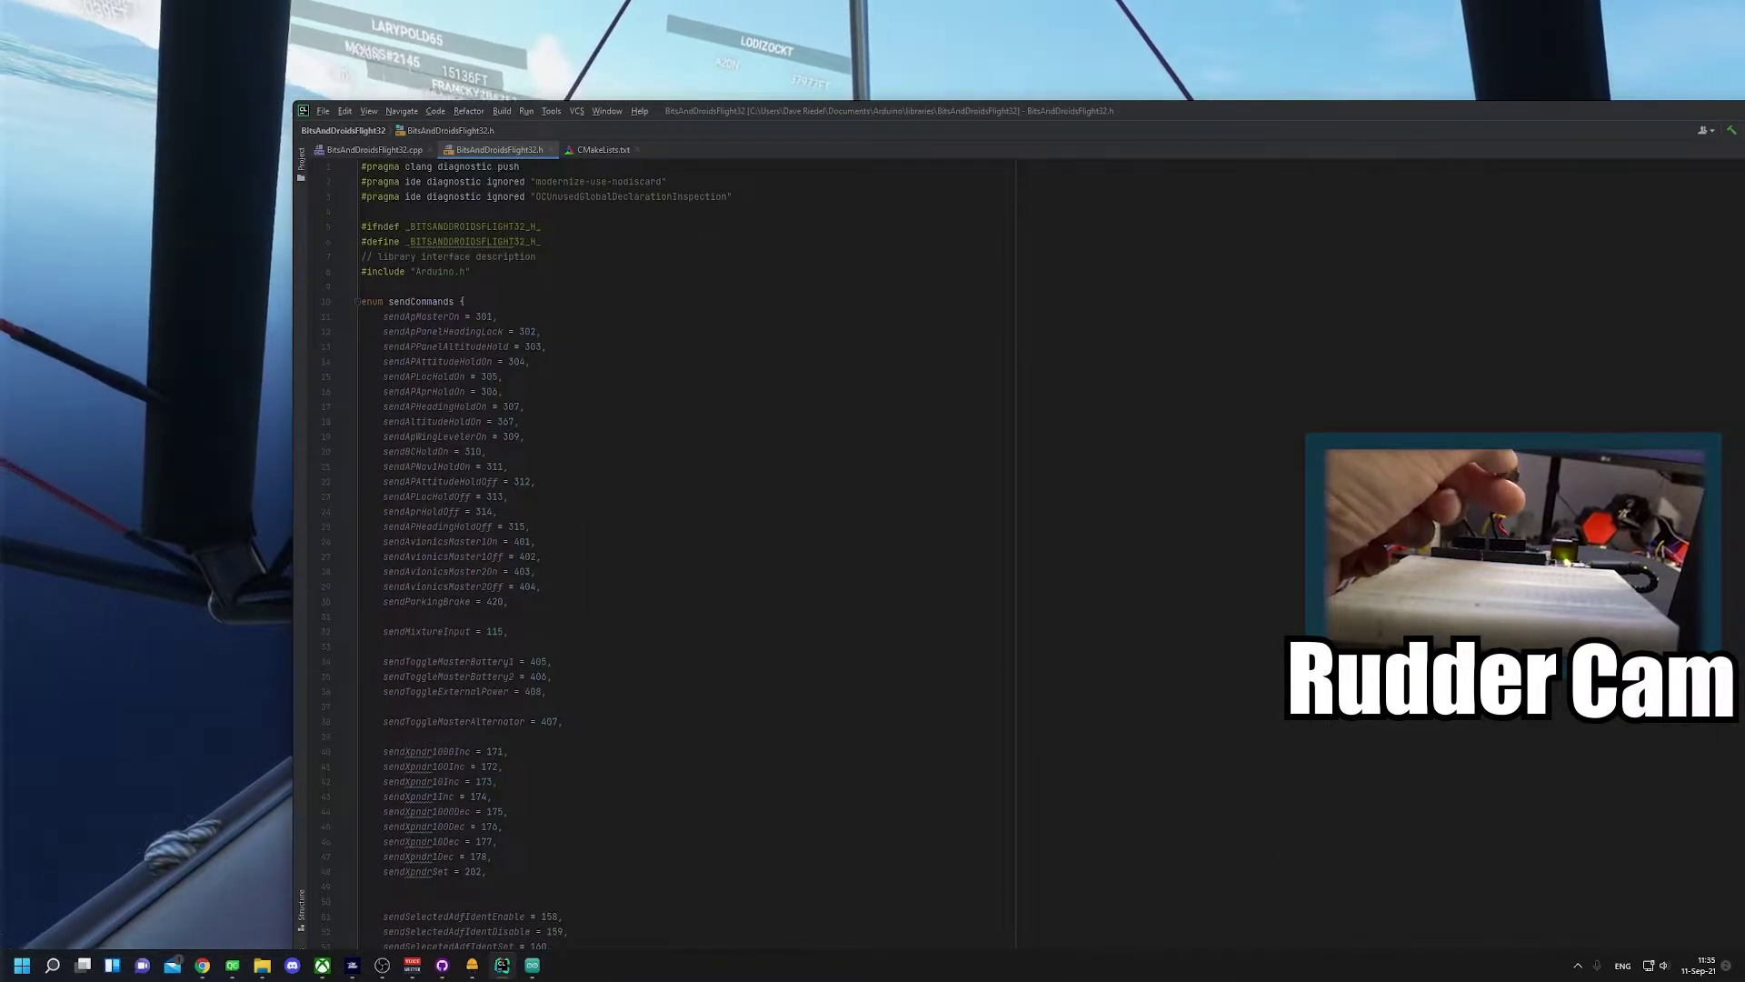
pyautogui.scroll(-1, 654, 545)
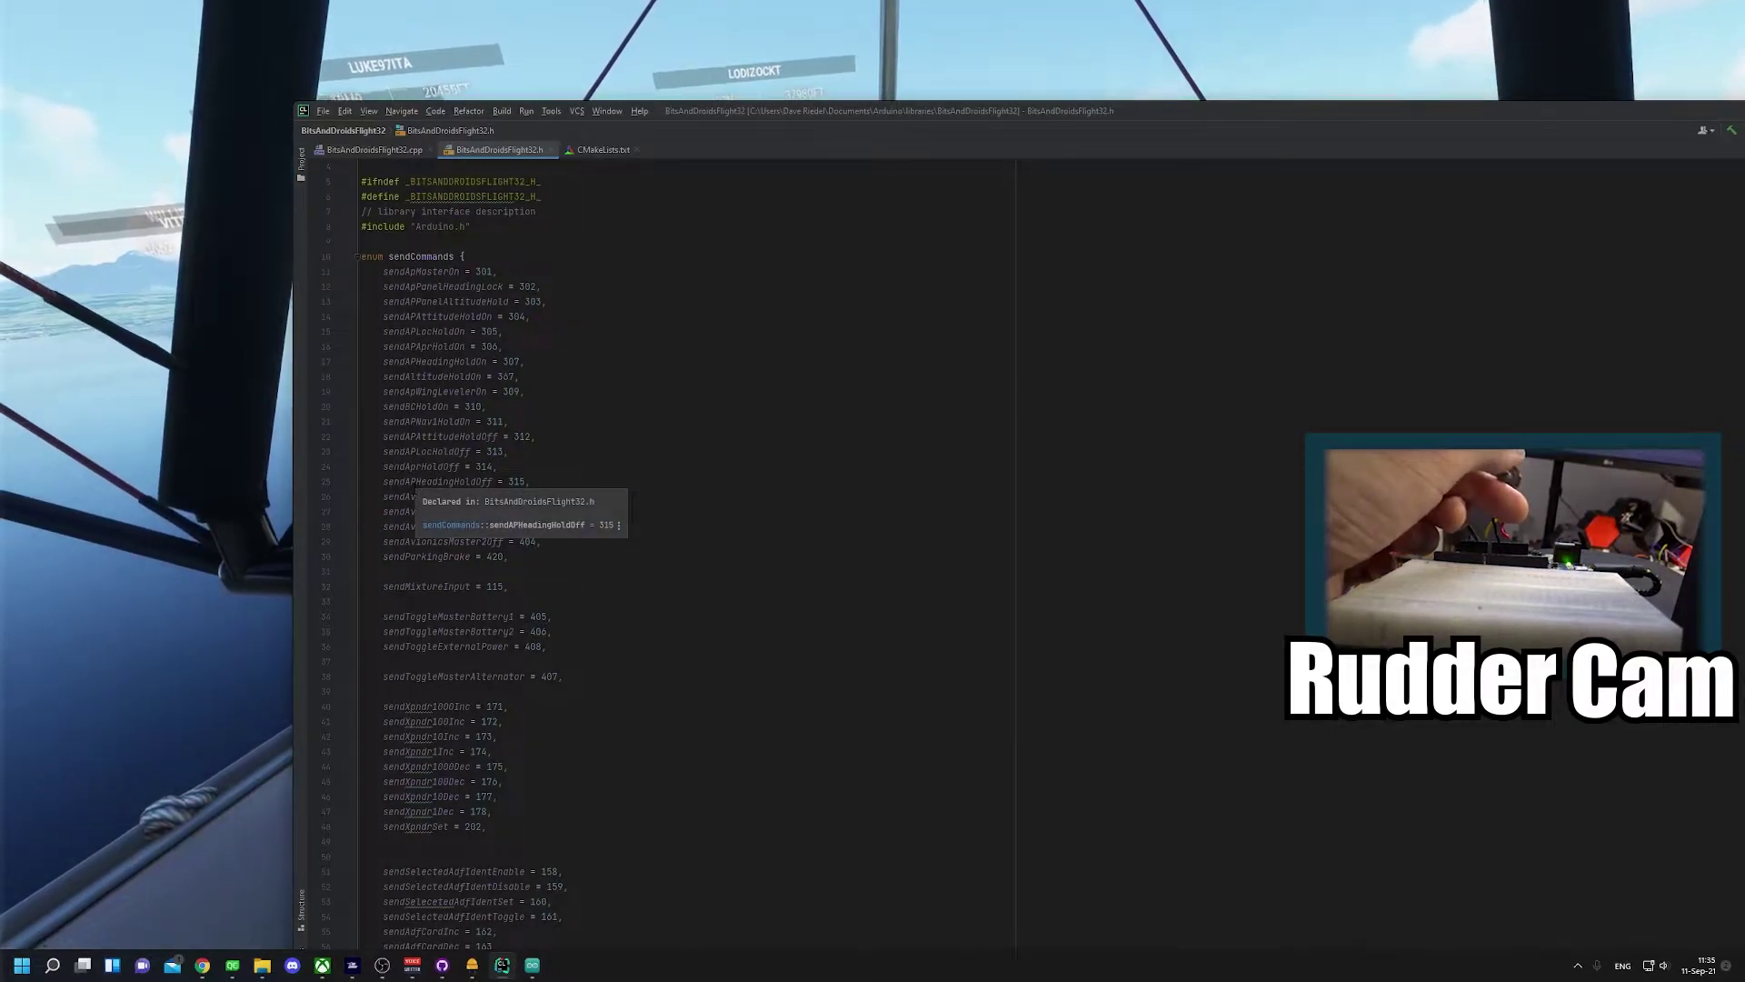
pyautogui.scroll(-7, 417, 527)
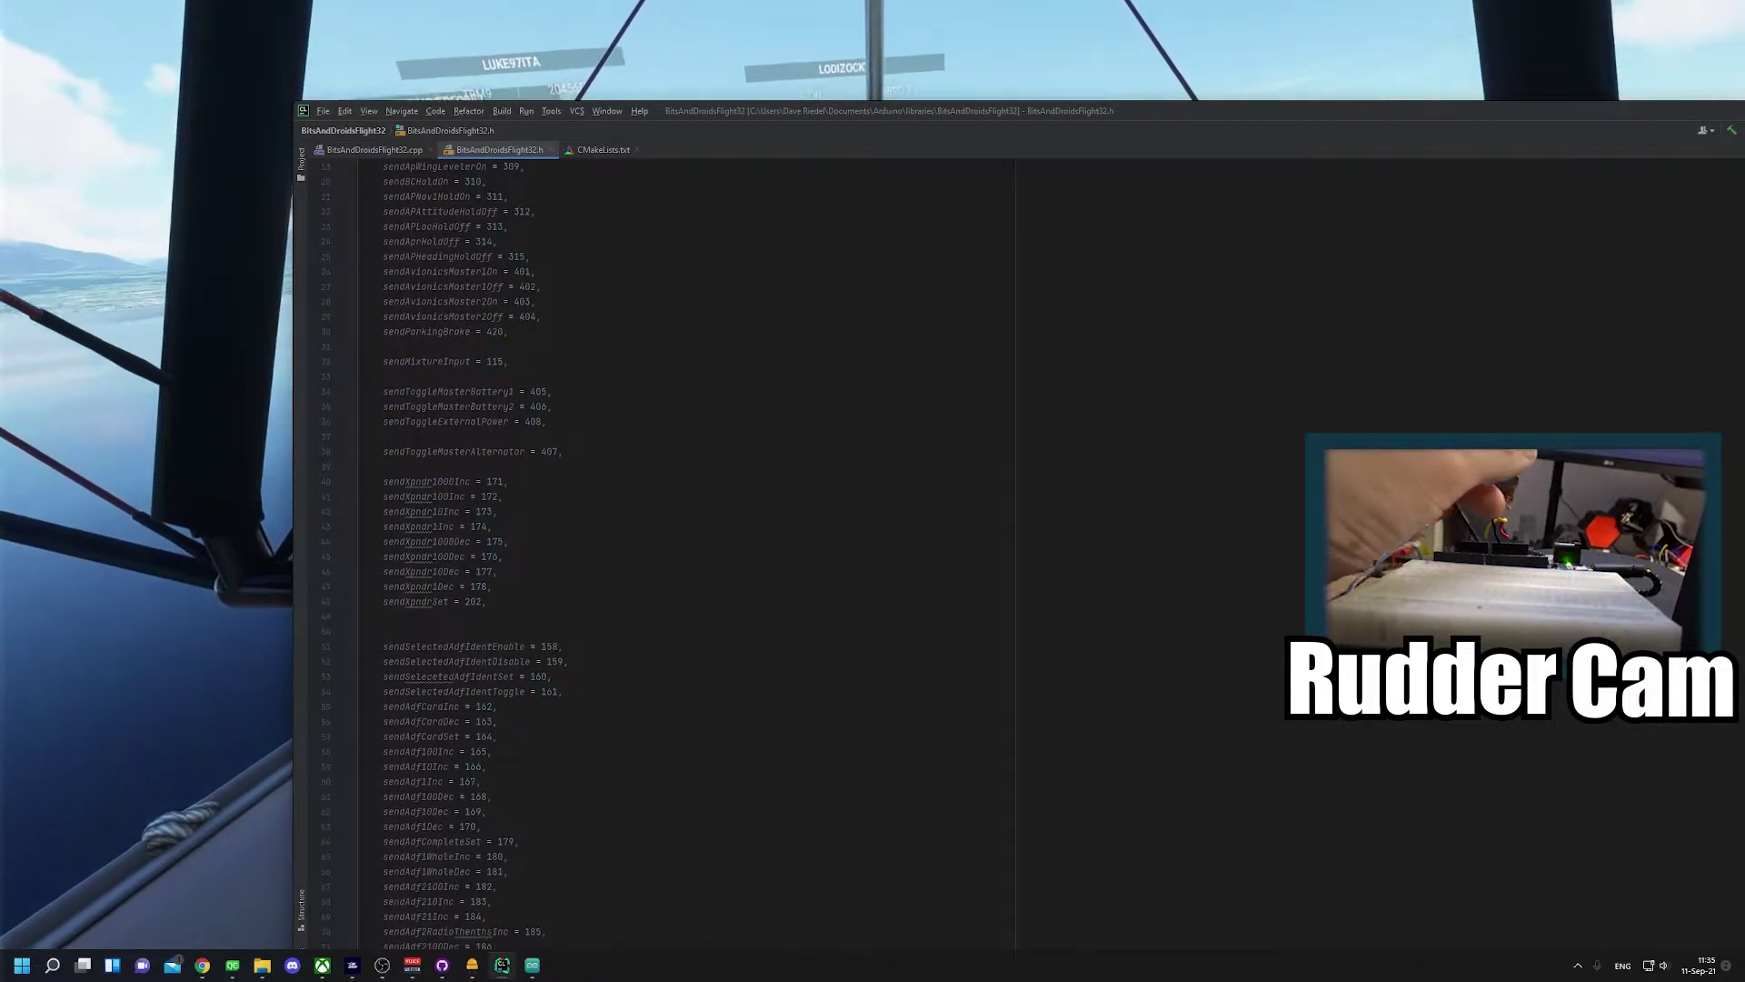
pyautogui.scroll(-4, 417, 522)
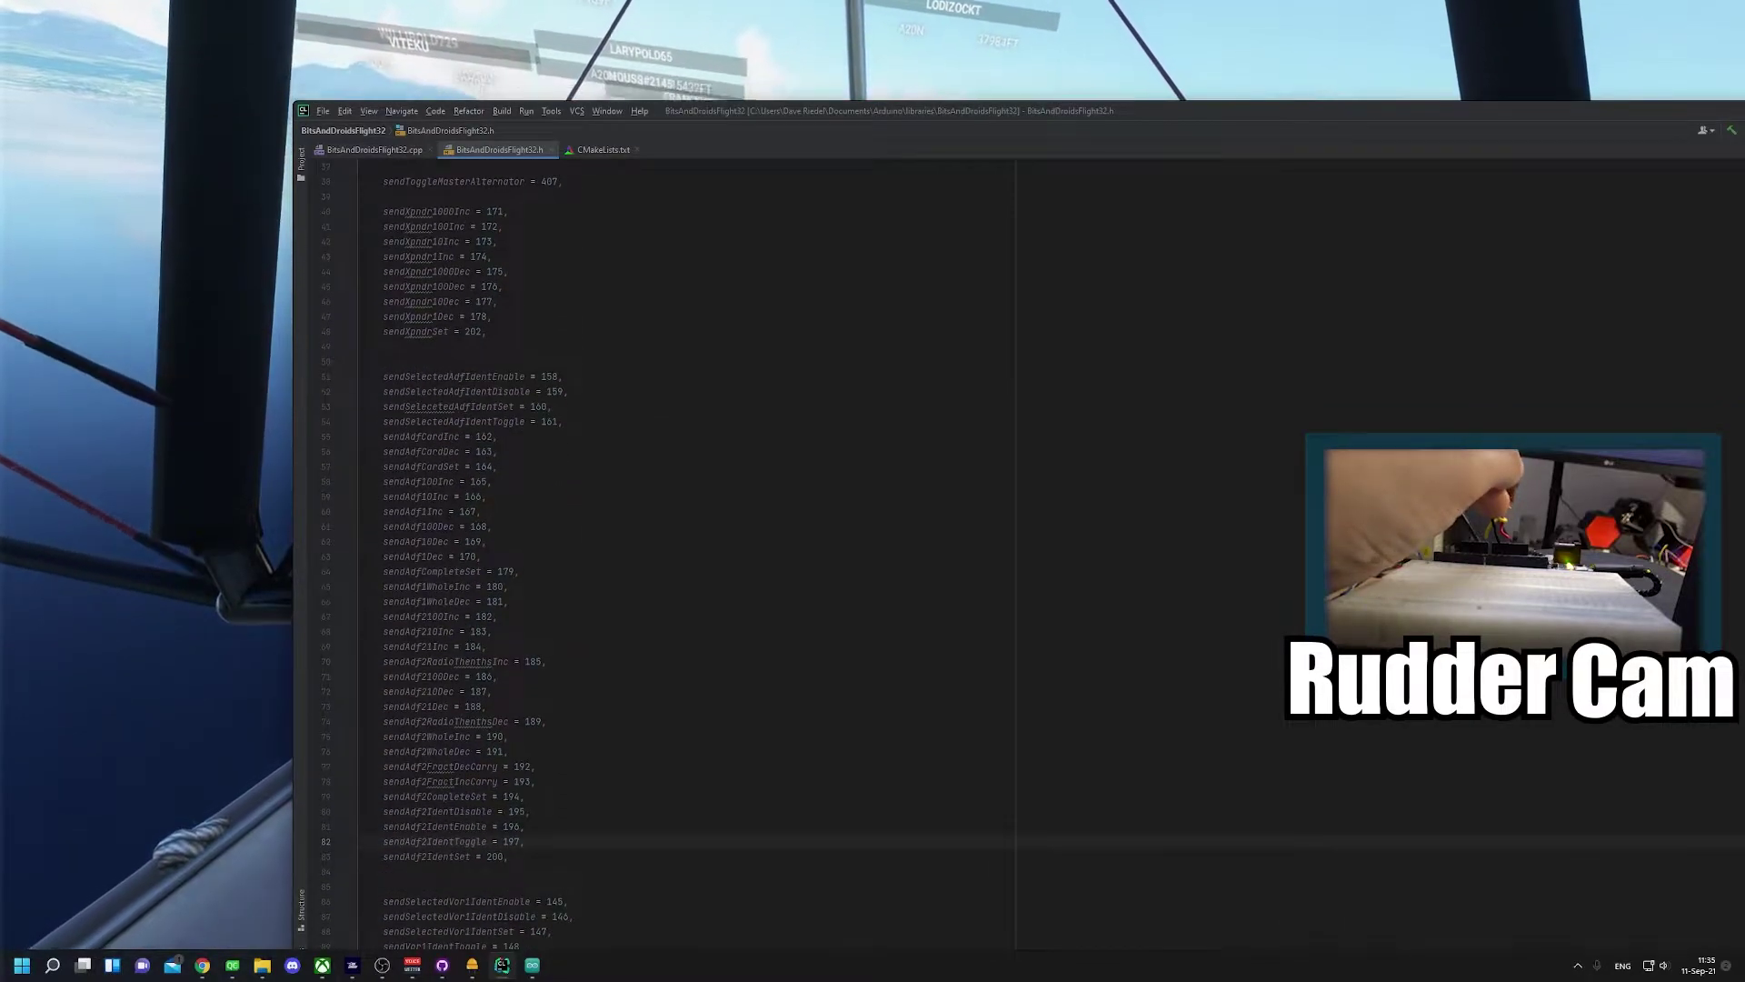
pyautogui.scroll(-3, 654, 554)
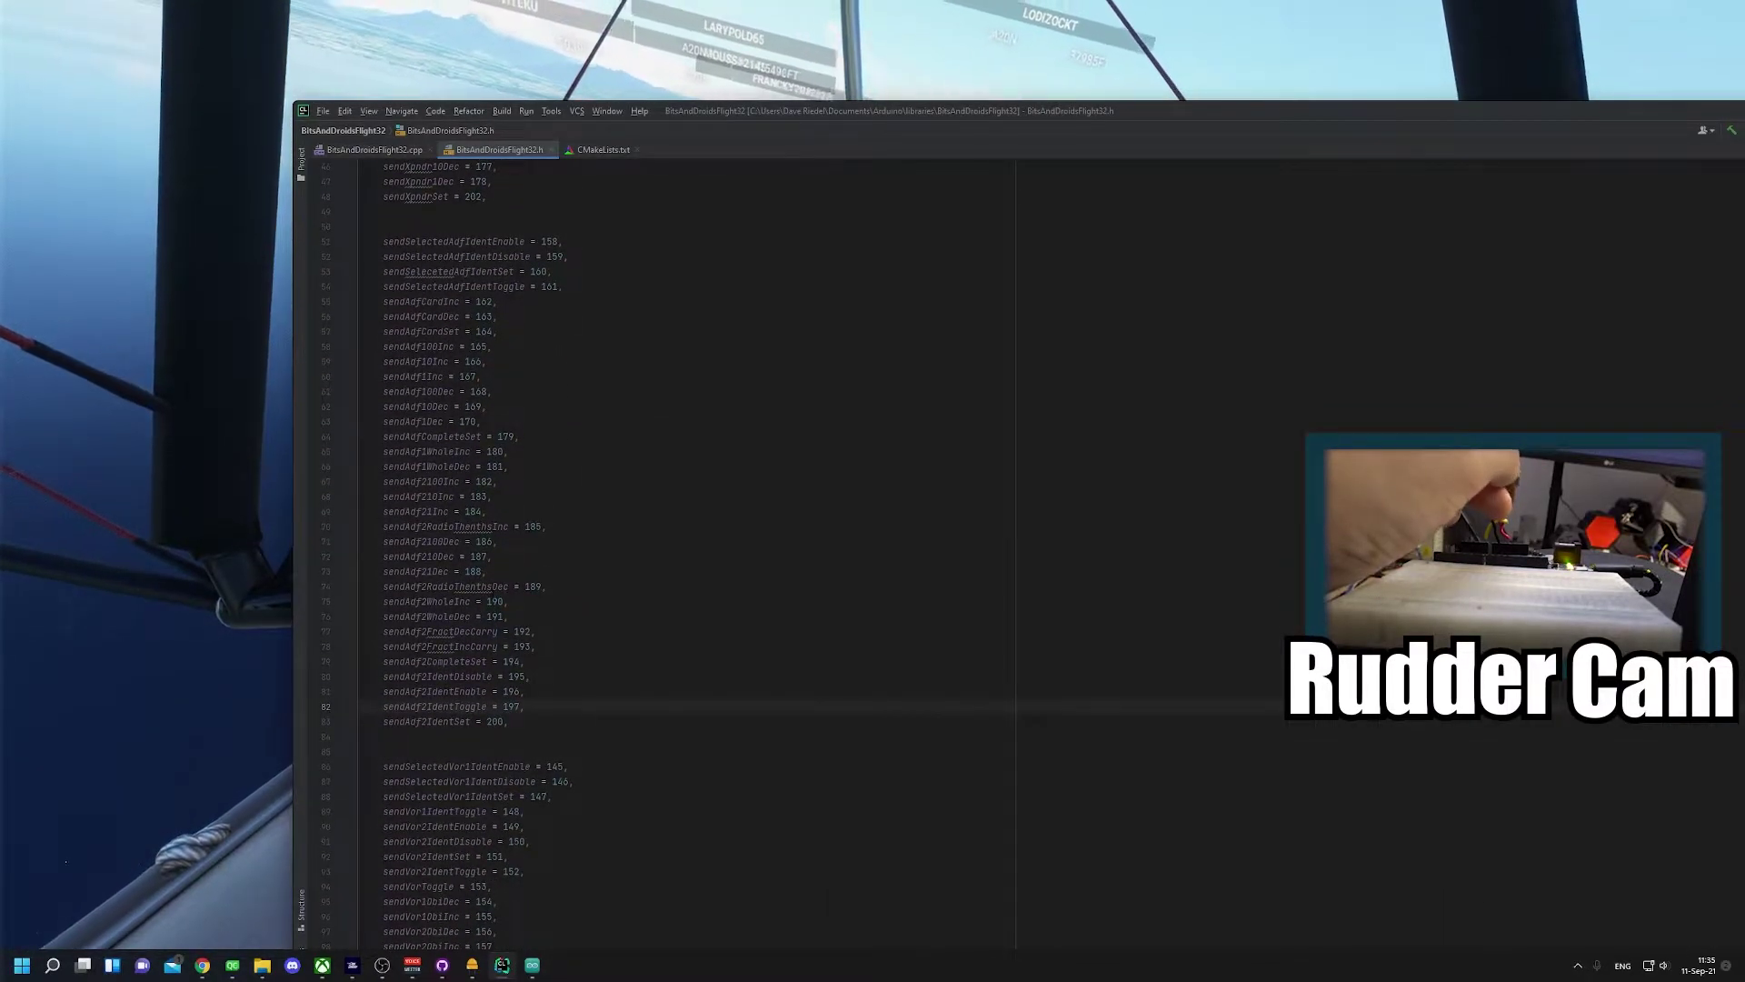
# - Switch to the Arduino IDE sketch and replace 197 in the Serial.println call with connector.sendCom1WholeInc
pyautogui.click(532, 967)
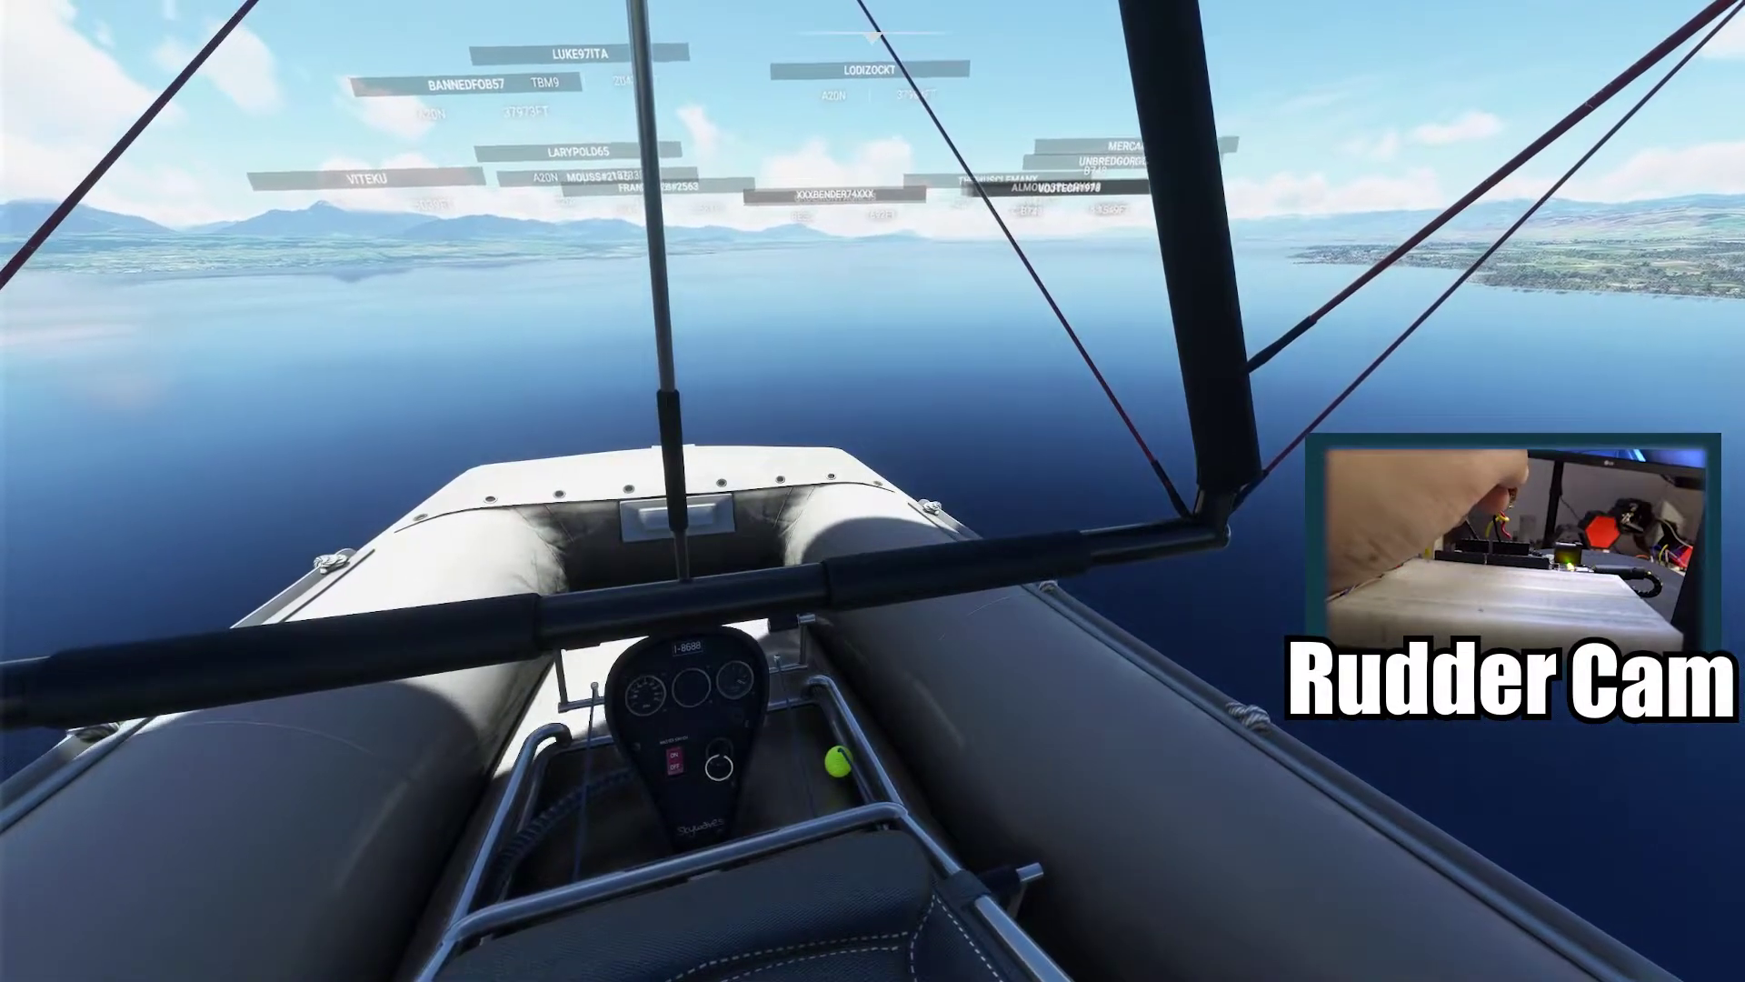
pyautogui.hotkey('alt', 'Tab')
pyautogui.click(389, 633)
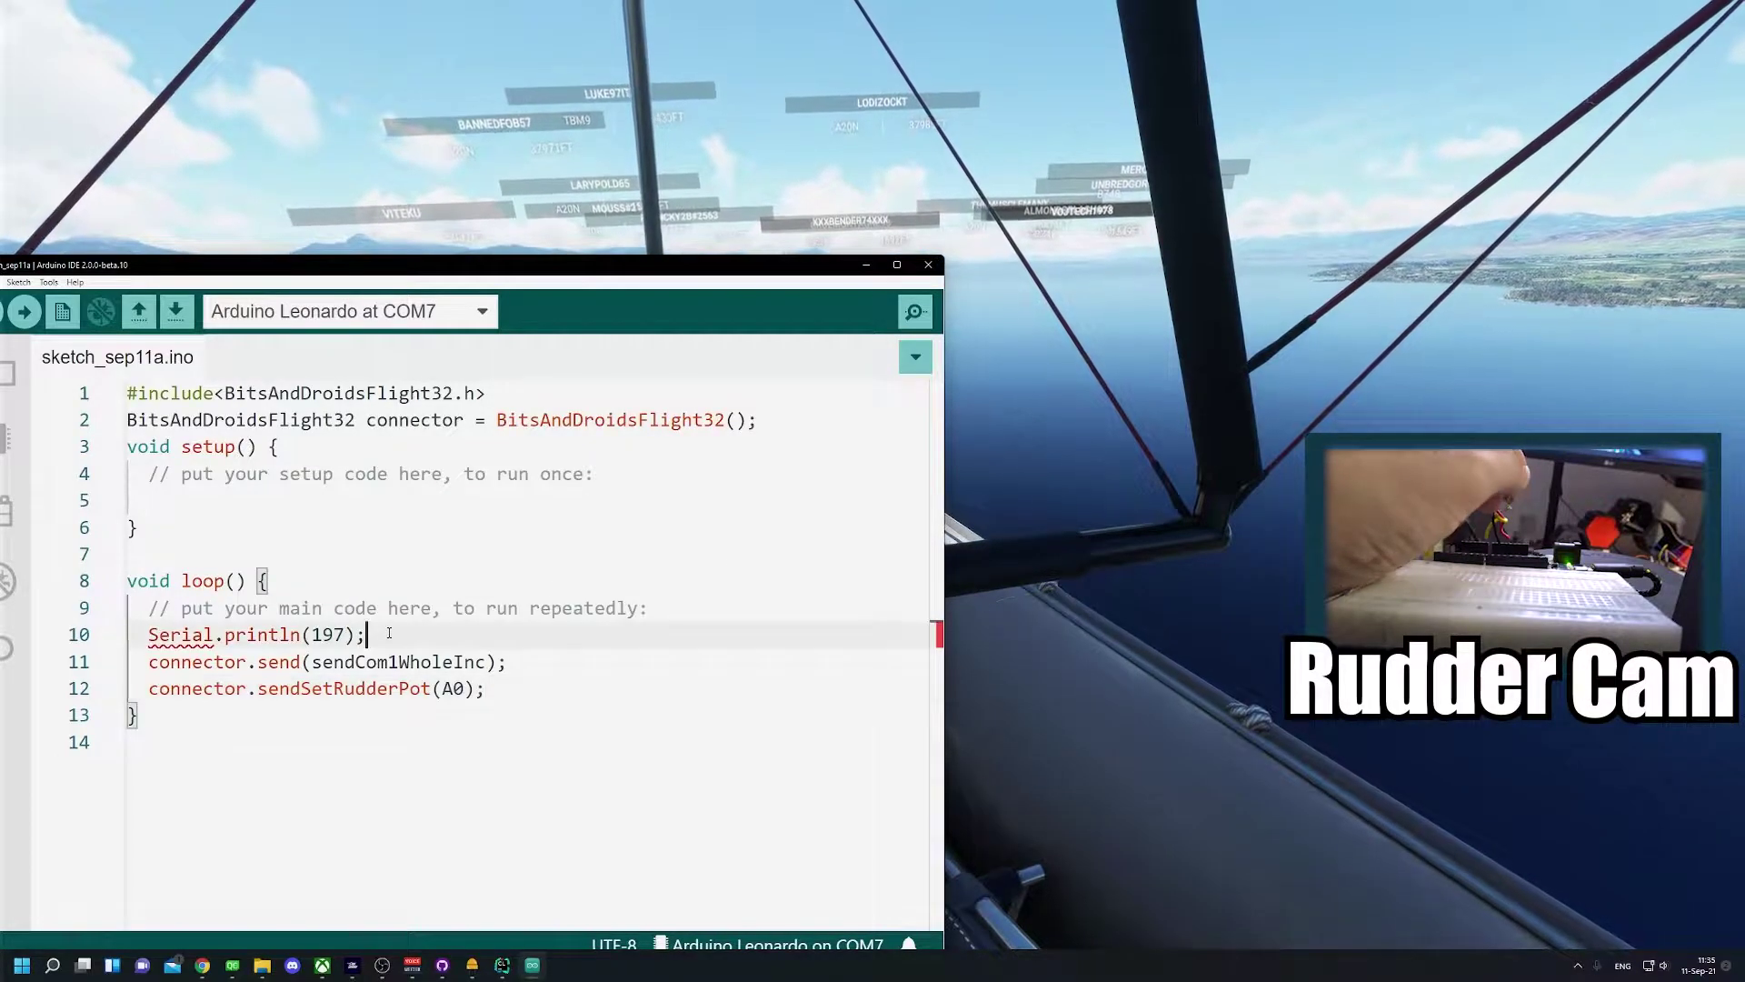
pyautogui.doubleClick(332, 633)
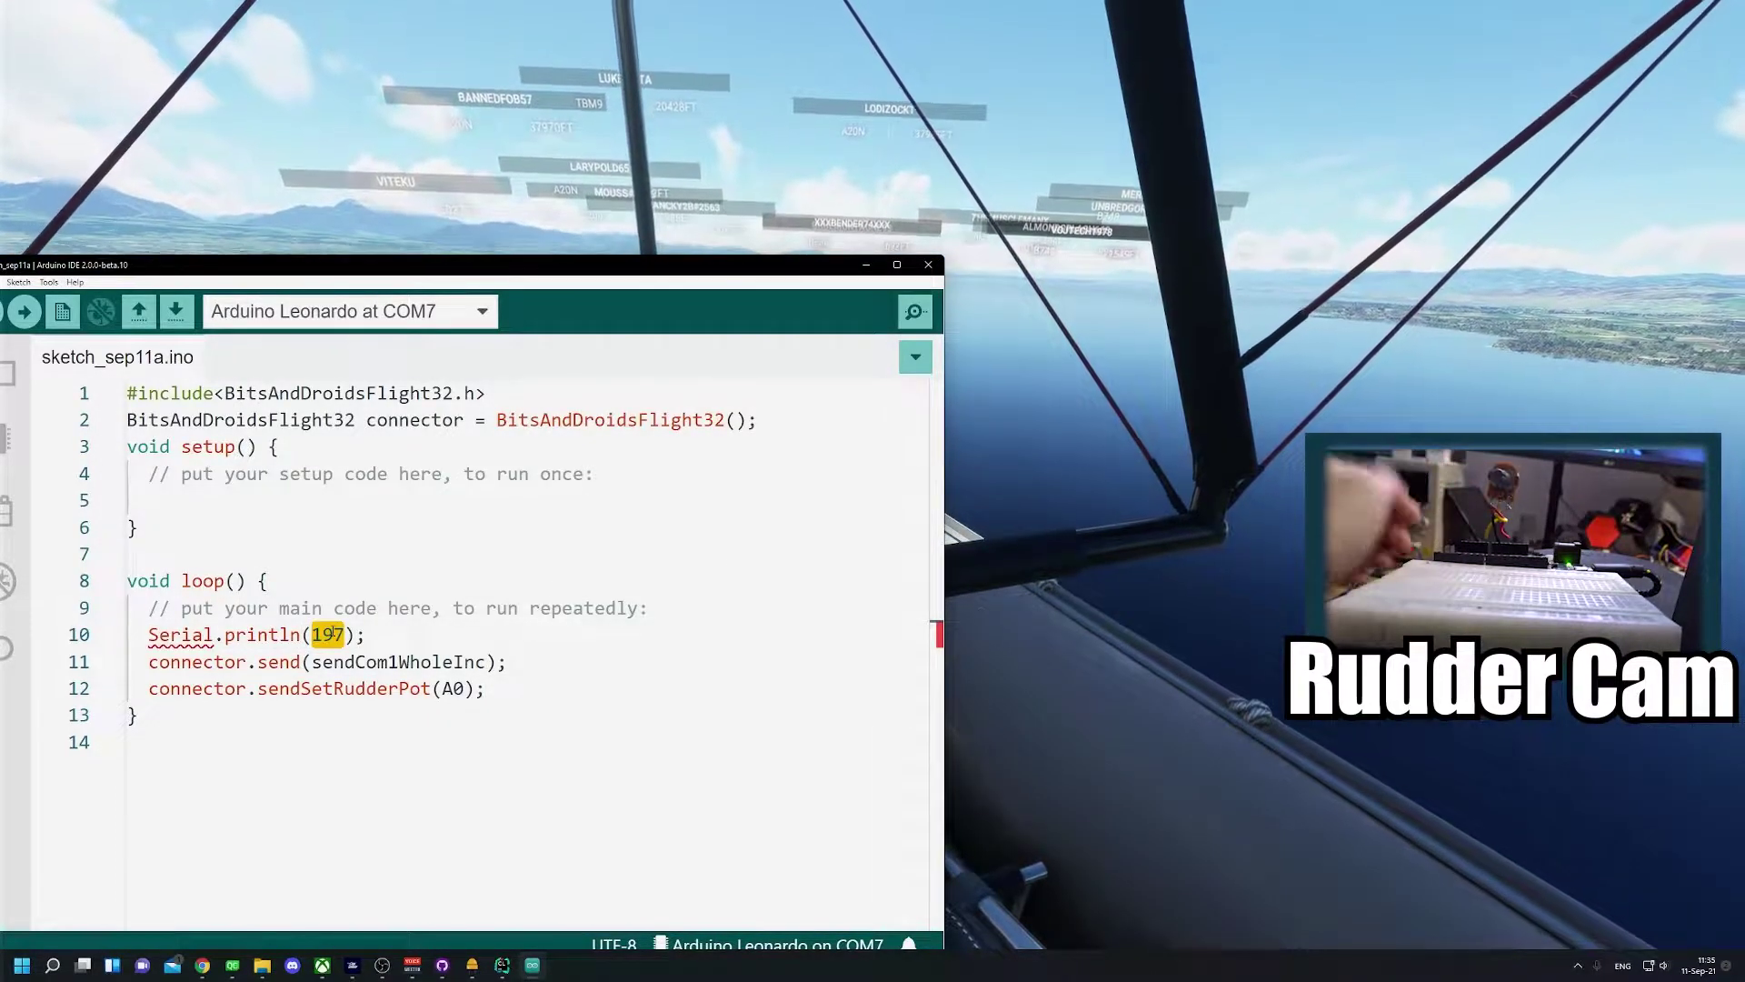
pyautogui.write('c')
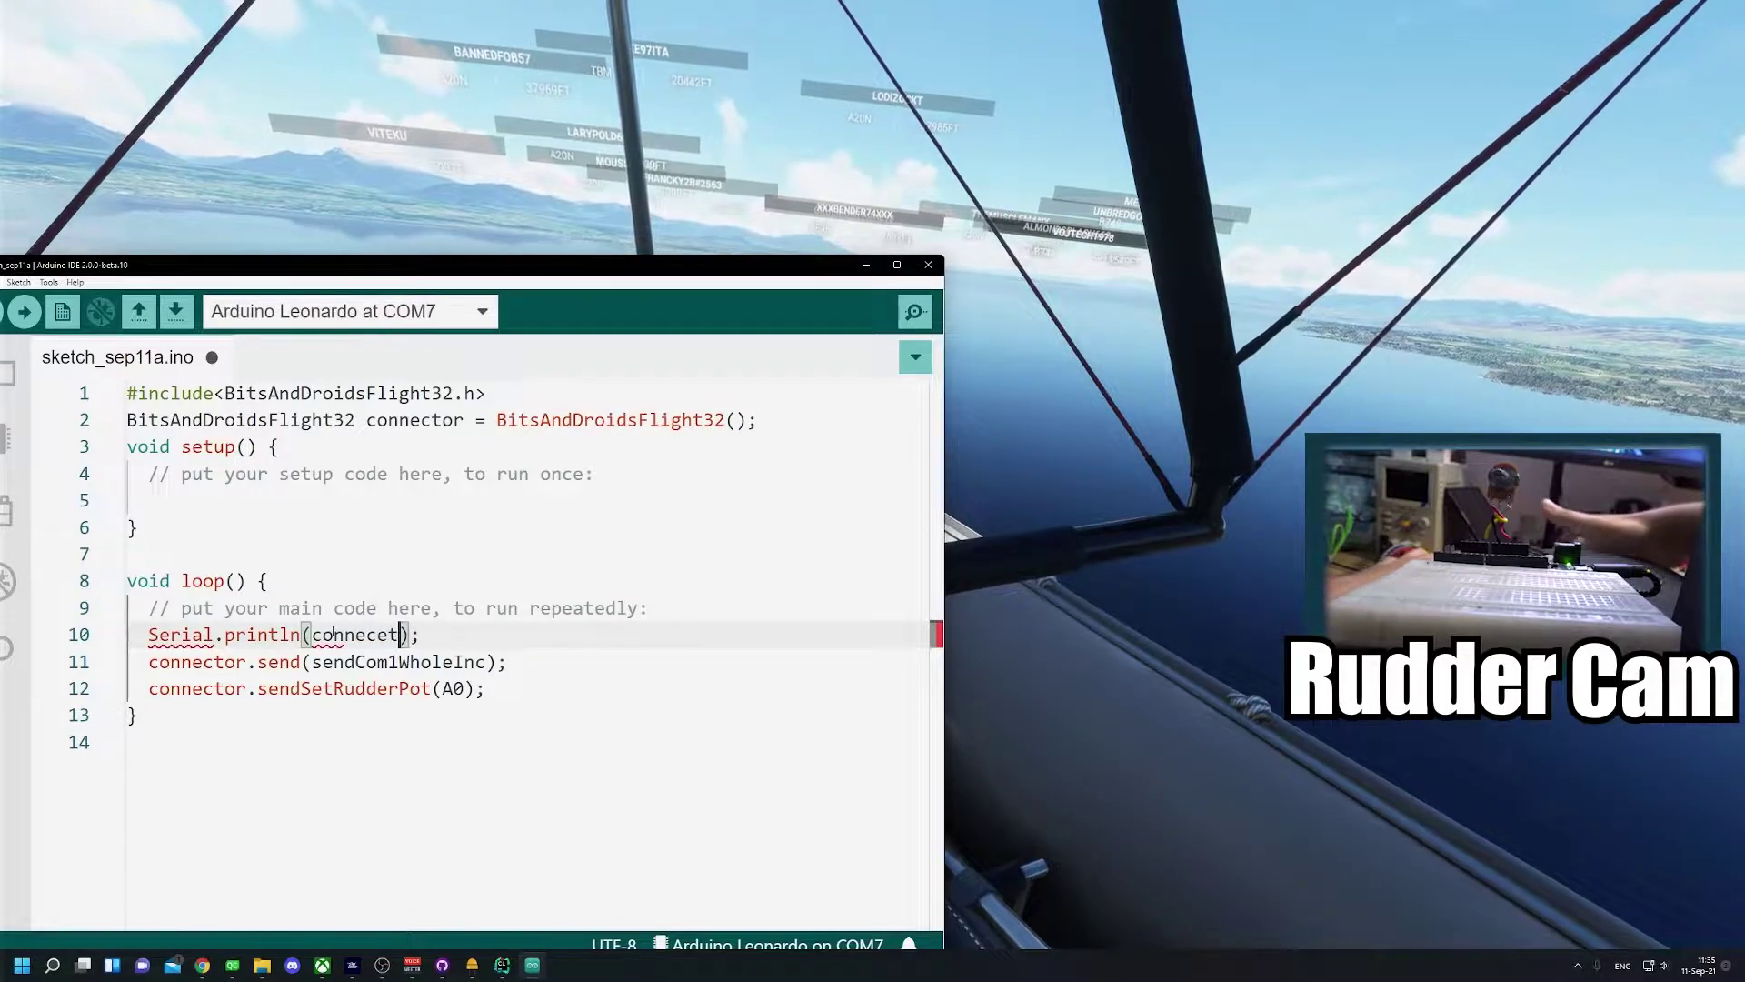
pyautogui.write('onnector.')
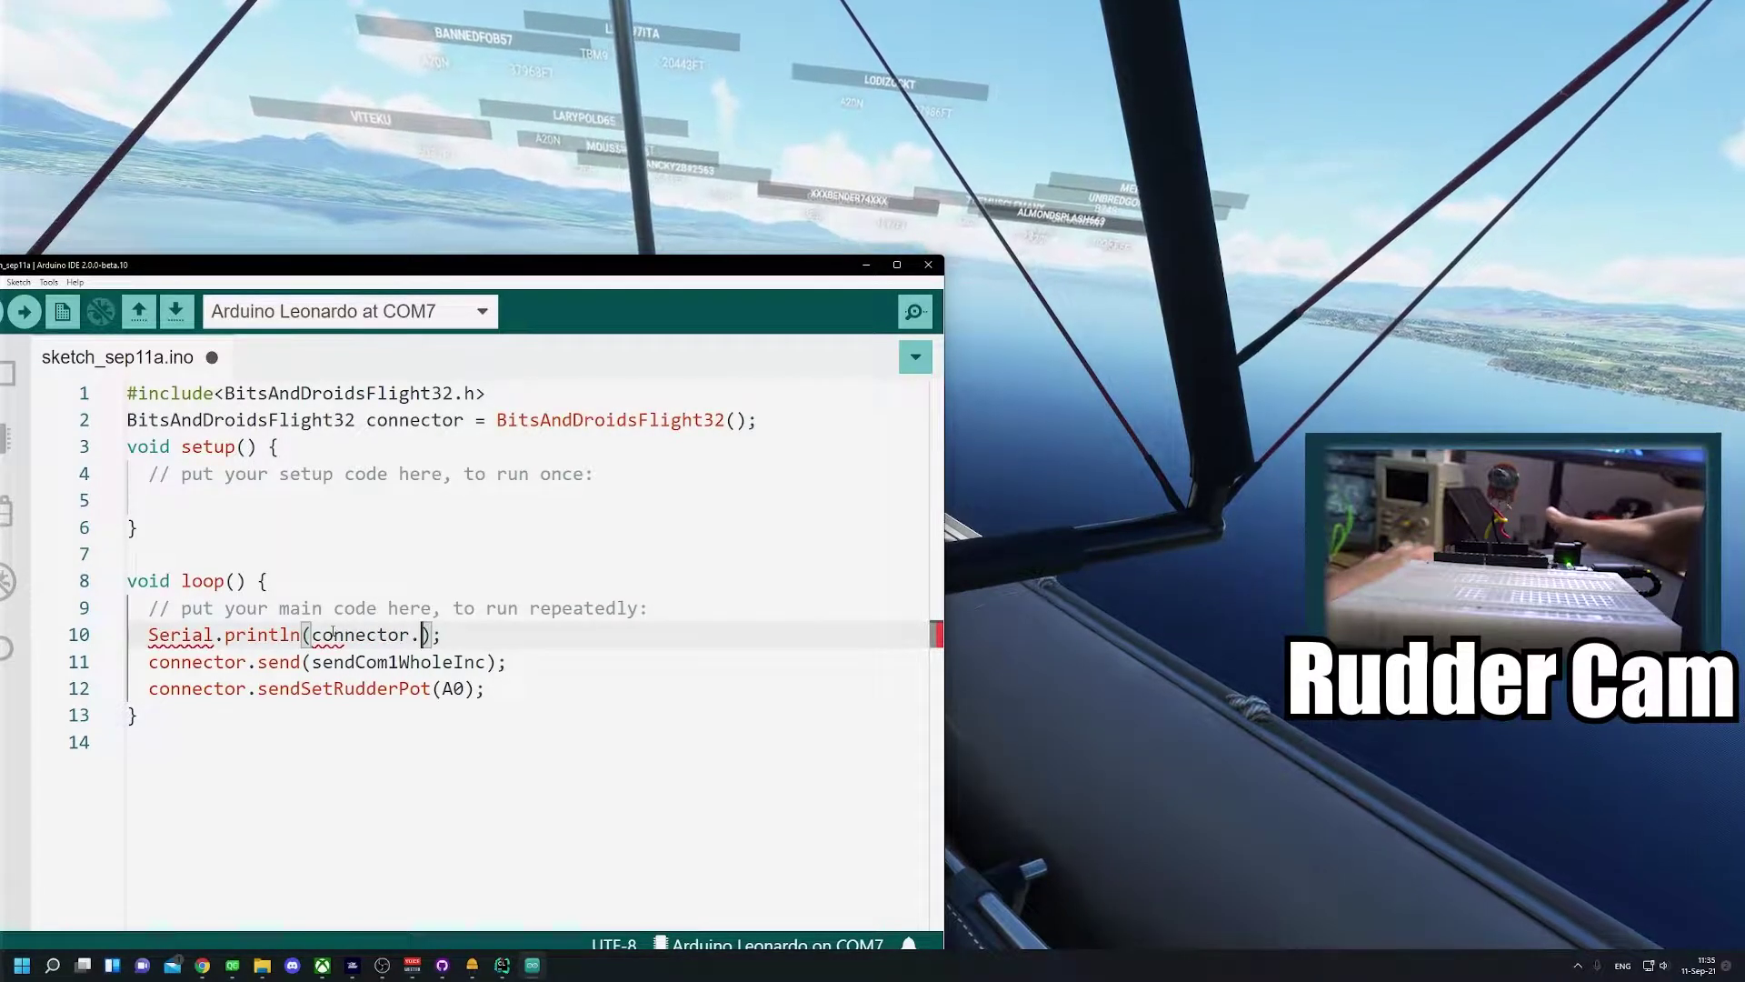
pyautogui.write('seb')
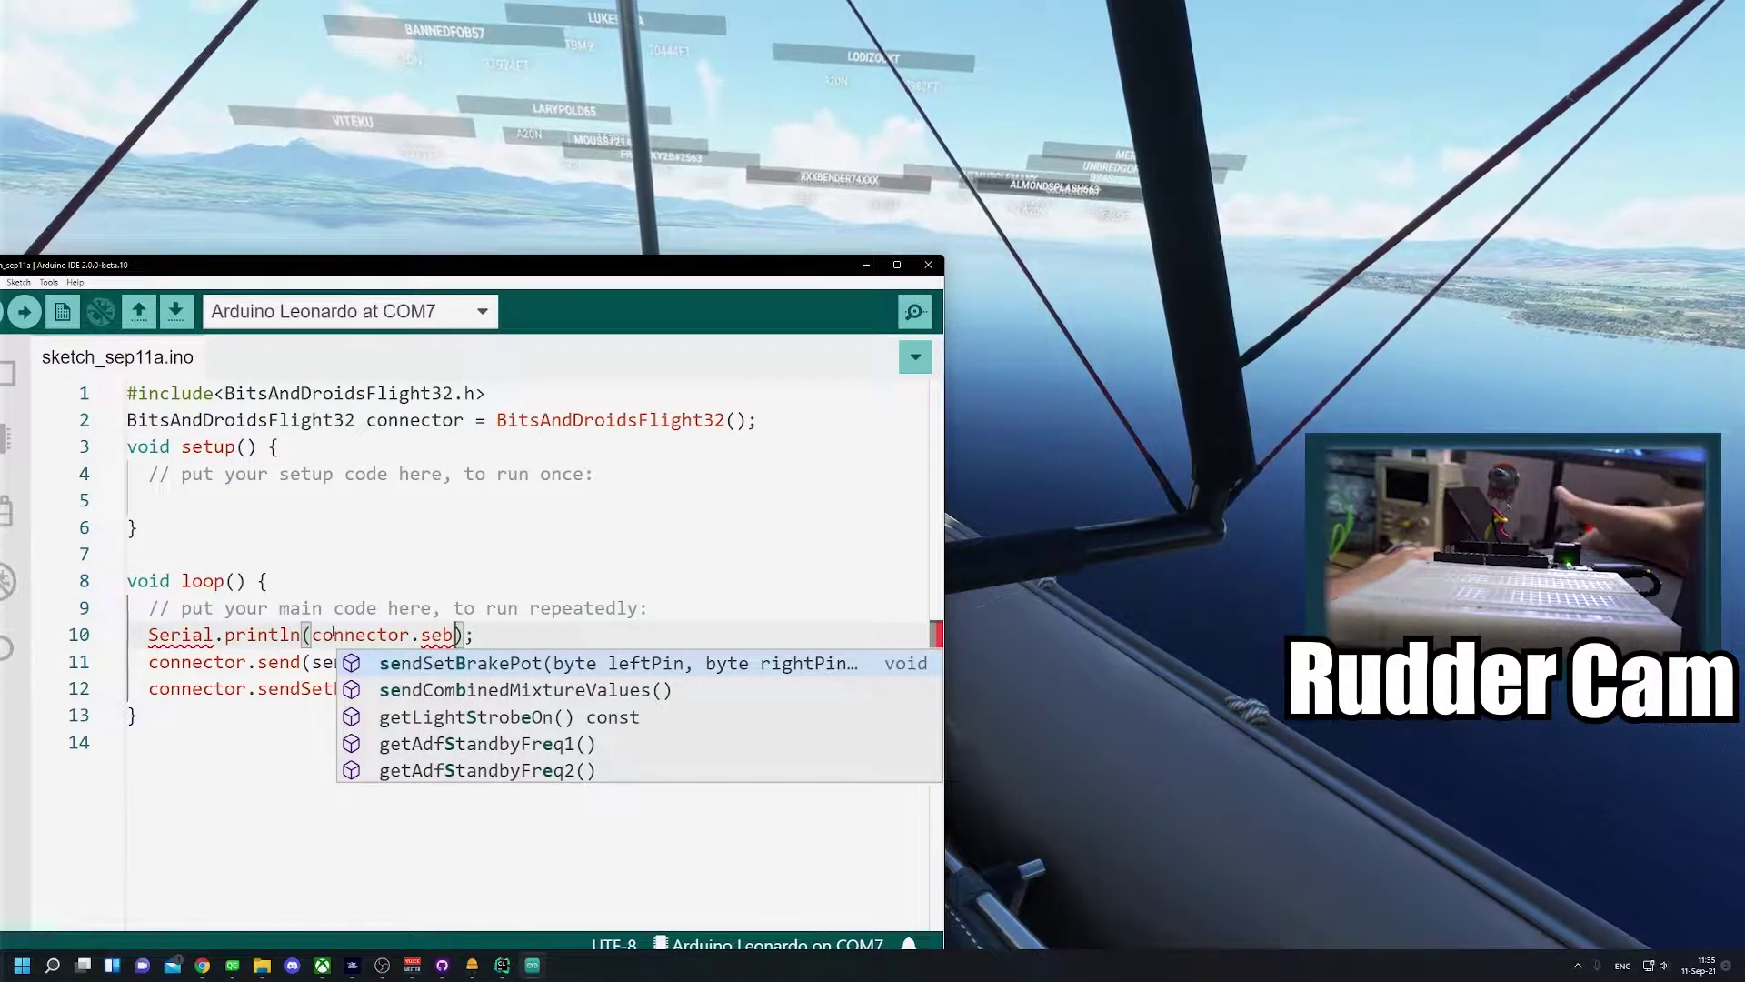
pyautogui.press('BackSpace')
pyautogui.write('ndCo')
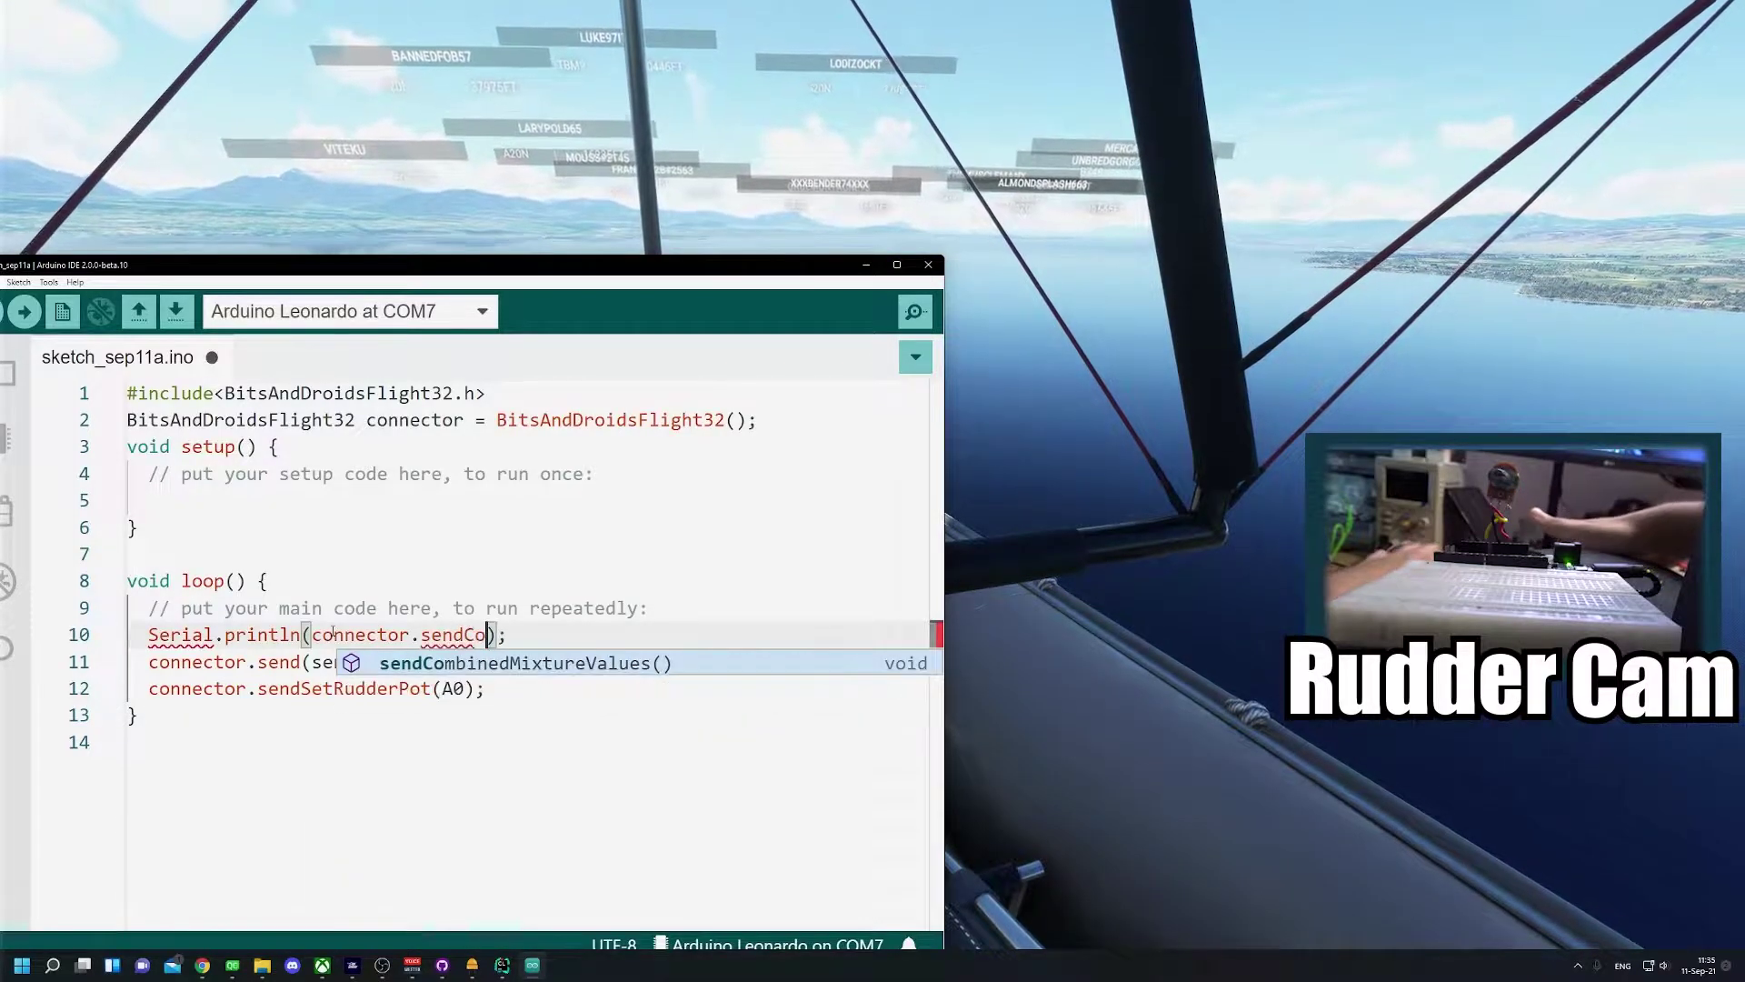
pyautogui.write('m1WholeIn(')
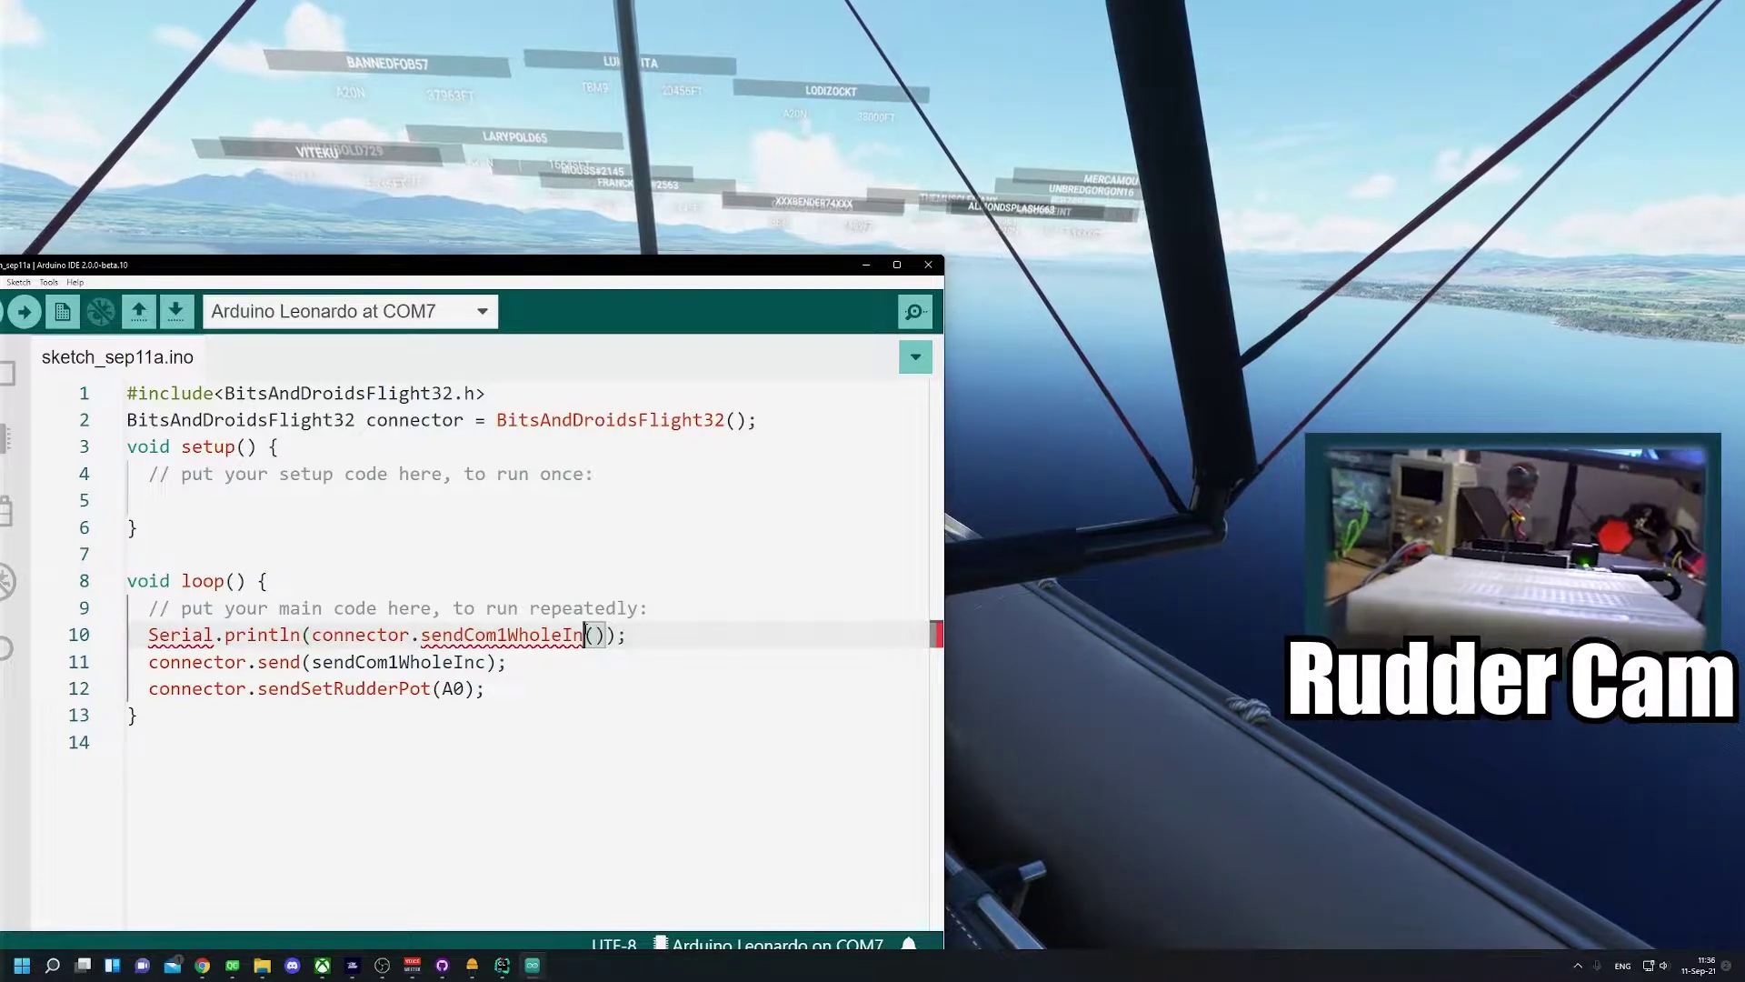
pyautogui.click(595, 635)
pyautogui.write('c')
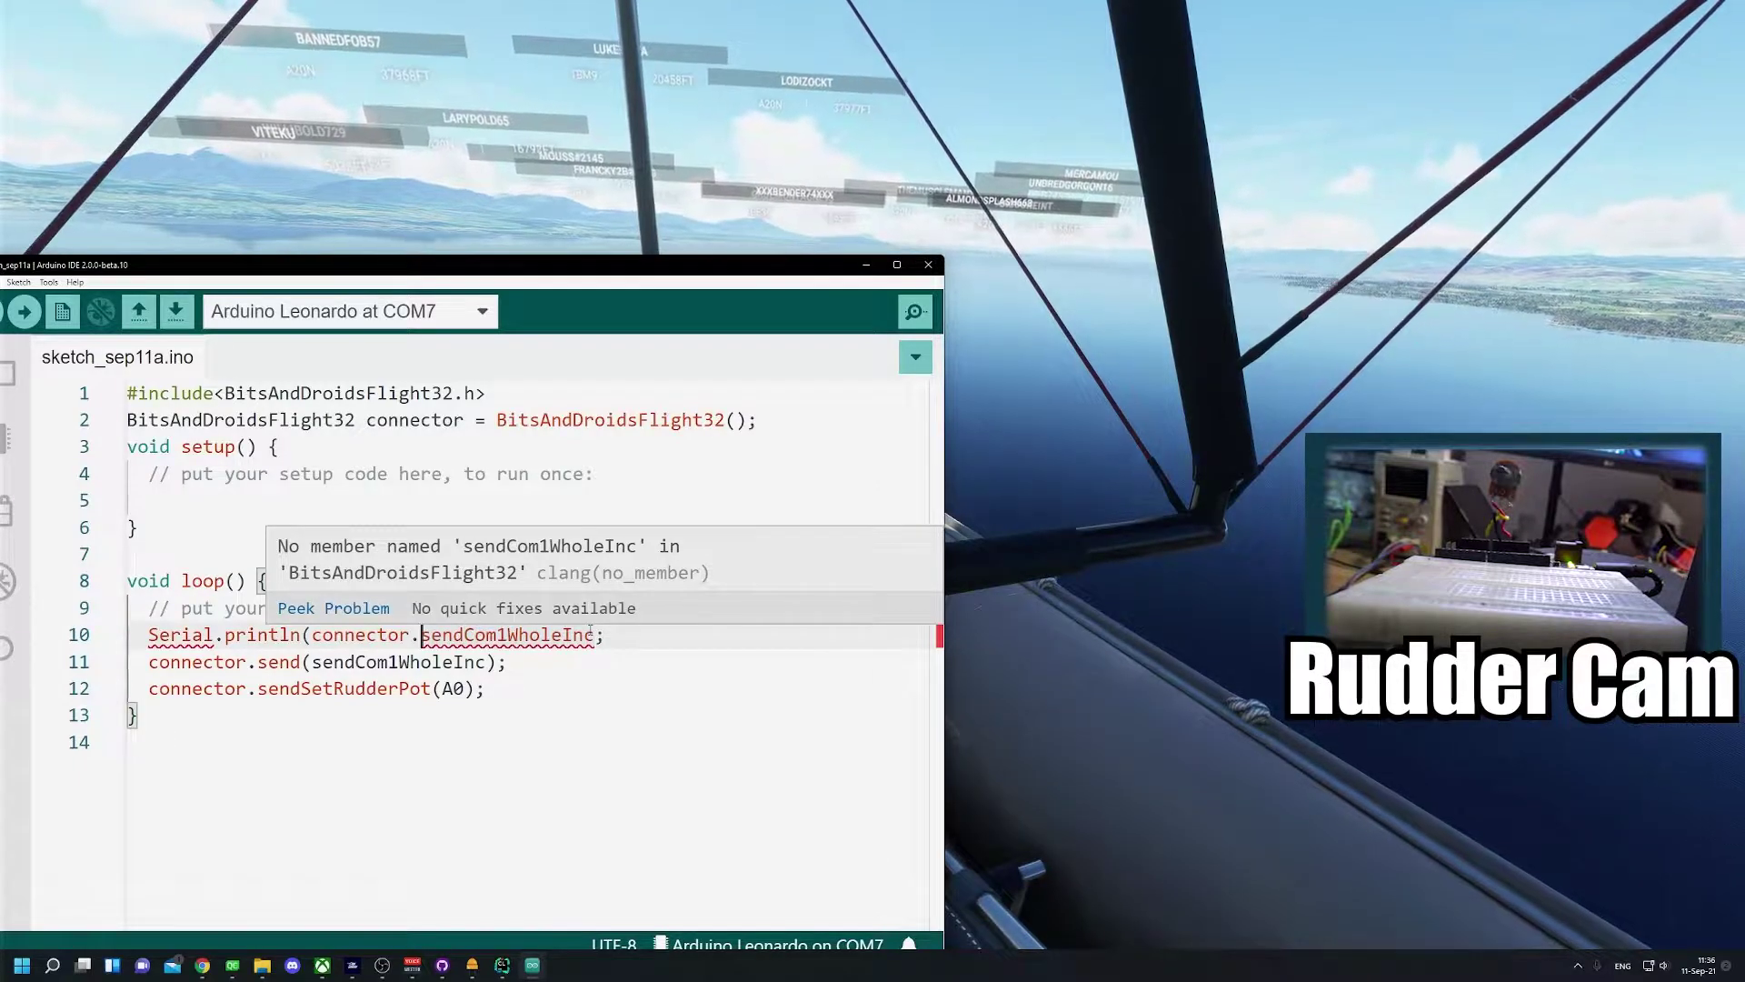
# - Remove the connector. prefix from the Serial.println argument and restore the closing parenthesis, so the line reads Serial.println(sendCom1WholeInc);
pyautogui.hotkey('ctrl', 'Left')
pyautogui.press('BackSpace')
pyautogui.press('BackSpace')
pyautogui.press('BackSpace')
pyautogui.press('BackSpace')
pyautogui.press('BackSpace')
pyautogui.press('BackSpace')
pyautogui.press('BackSpace')
pyautogui.press('BackSpace')
pyautogui.press('BackSpace')
pyautogui.press('BackSpace')
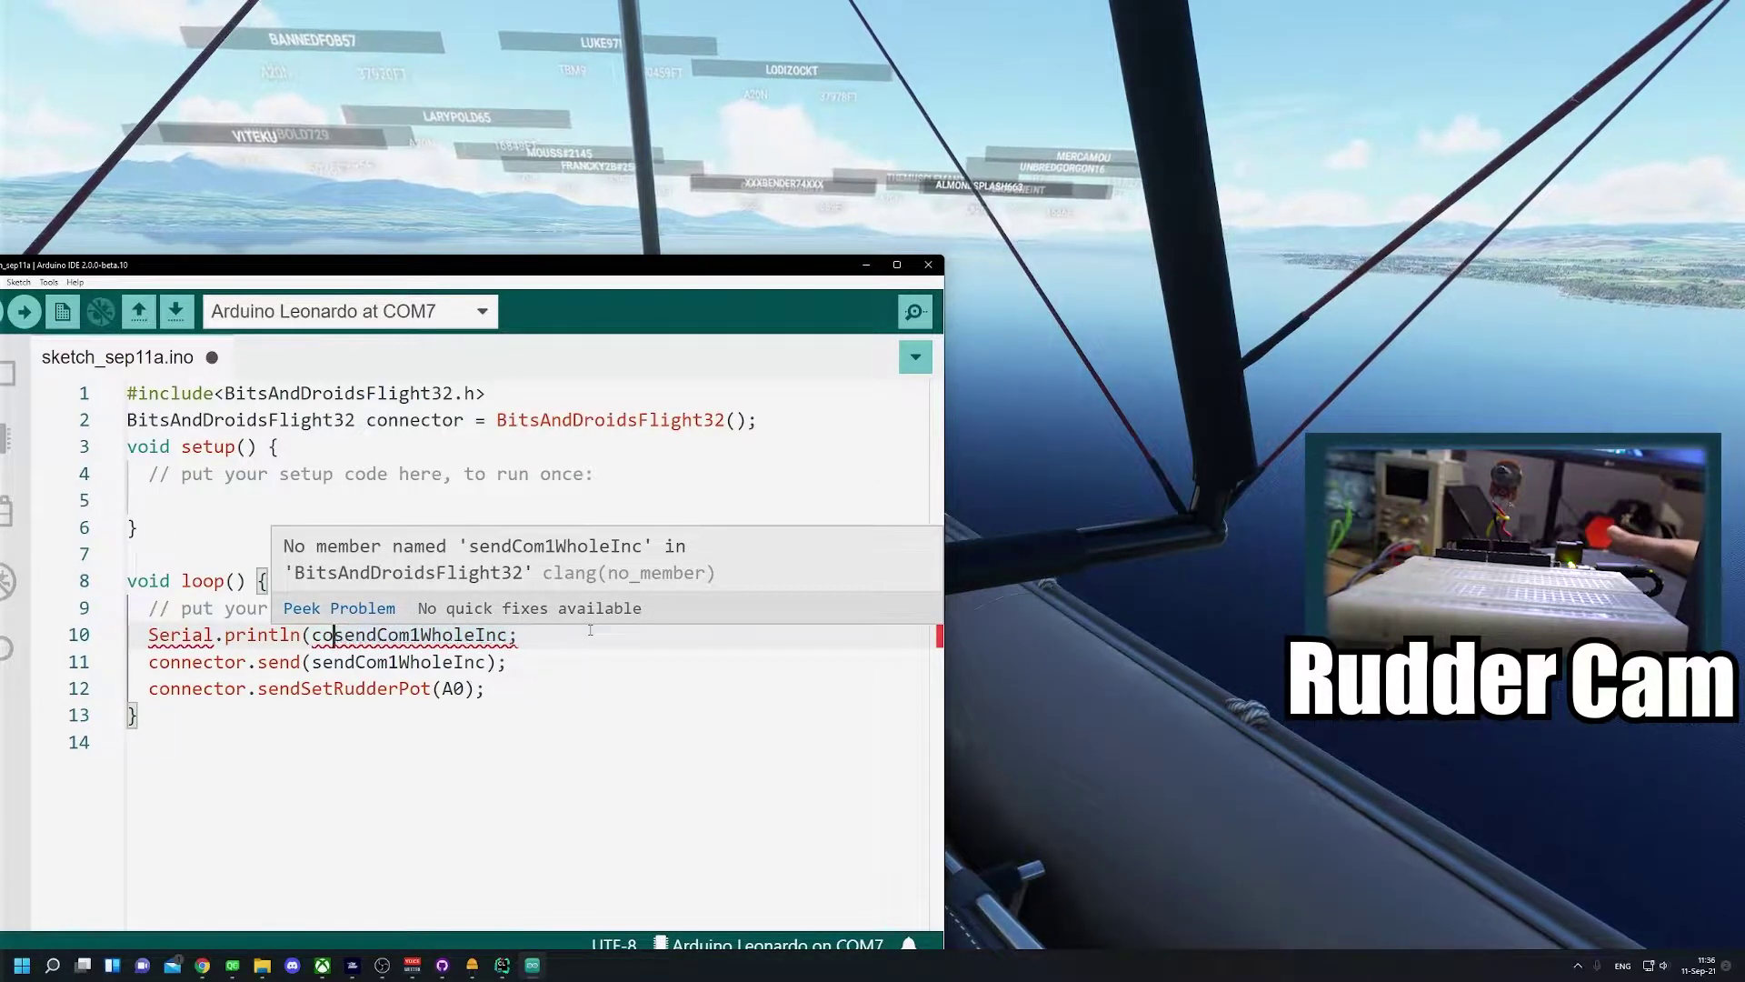
pyautogui.press('Right')
pyautogui.press('Right')
pyautogui.press('Right')
pyautogui.press('Right')
pyautogui.press('Right')
pyautogui.press('Right')
pyautogui.press('Right')
pyautogui.press('Right')
pyautogui.press('Right')
pyautogui.press('Right')
pyautogui.press('Right')
pyautogui.press('Right')
pyautogui.press('Right')
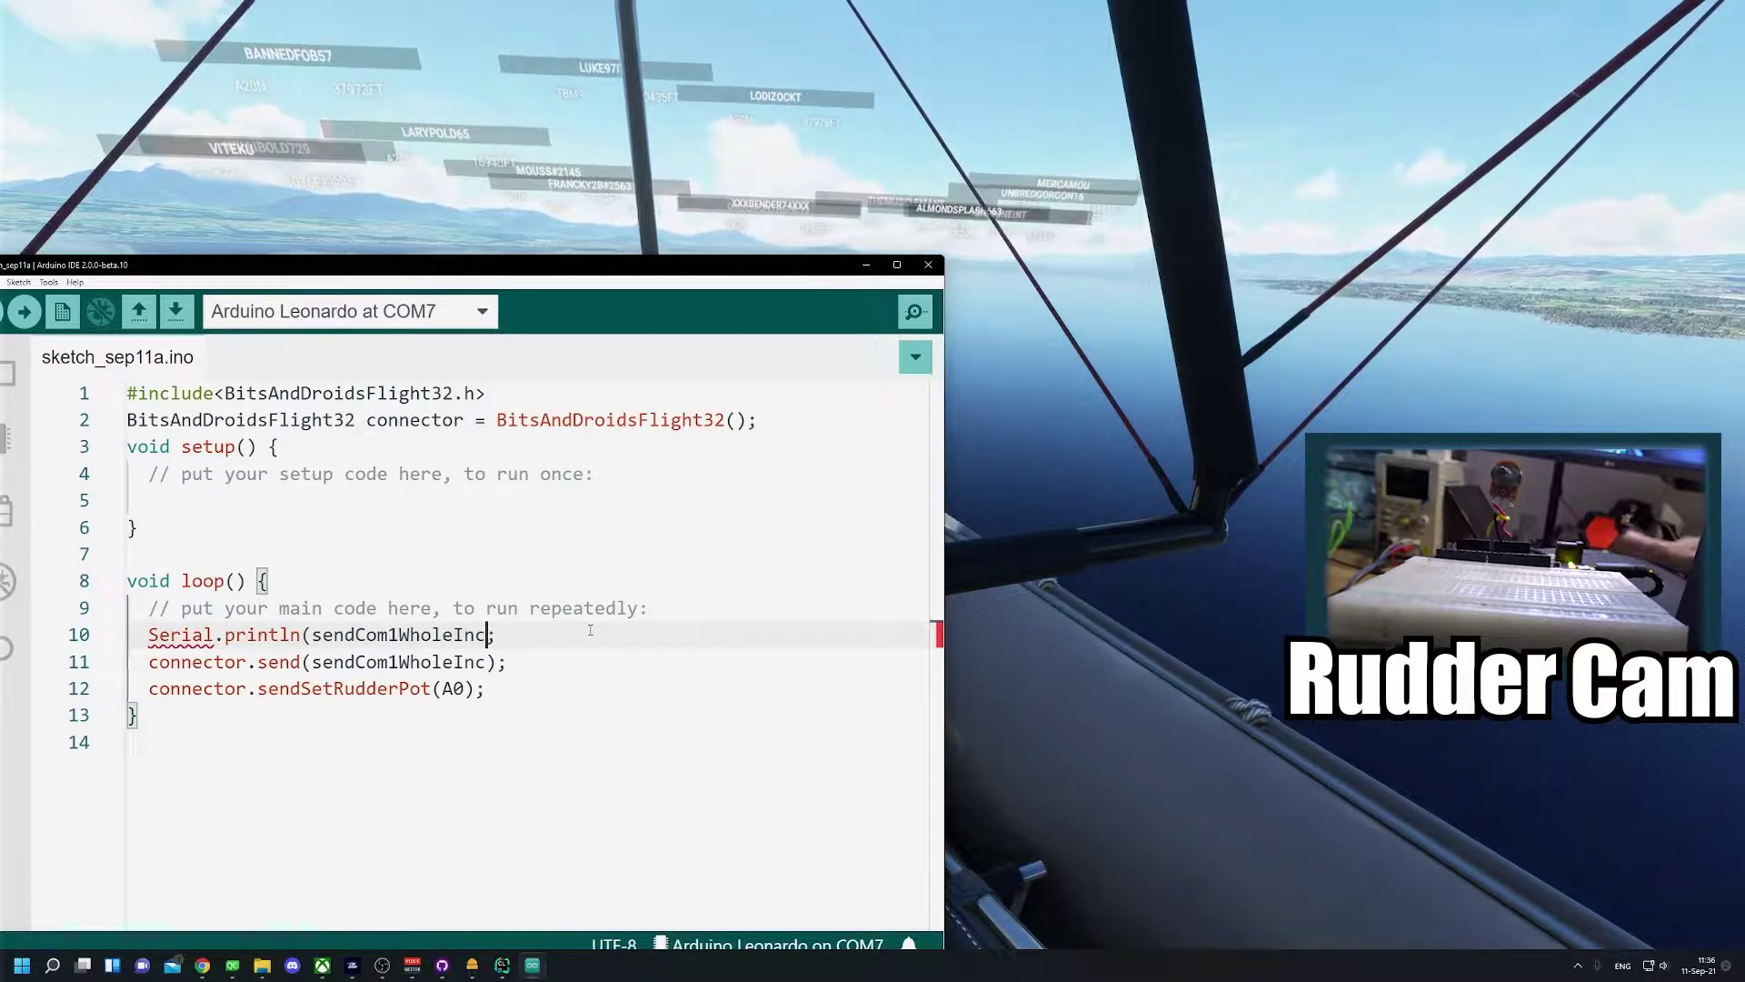
pyautogui.press('Right')
pyautogui.press('Right')
pyautogui.write(')')
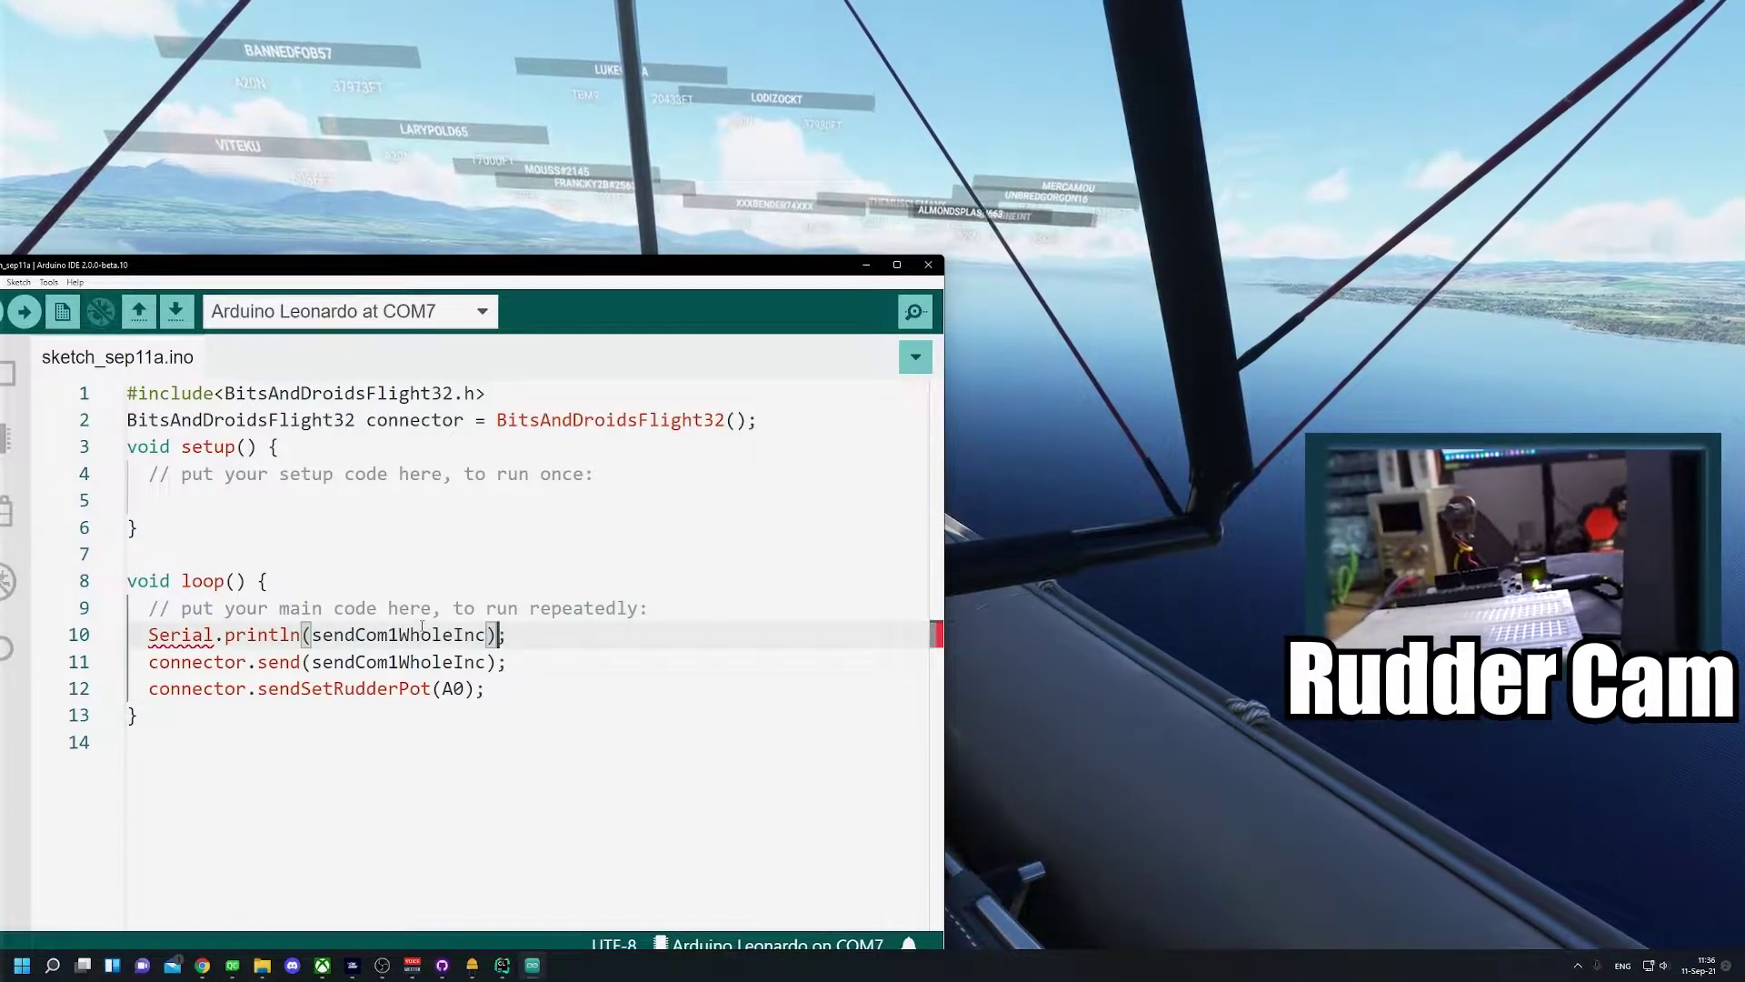
# - Look through the header's command list again, return to the sketch, bring its window fully into view, and inspect the sendCom1WholeInc definition
pyautogui.click(504, 969)
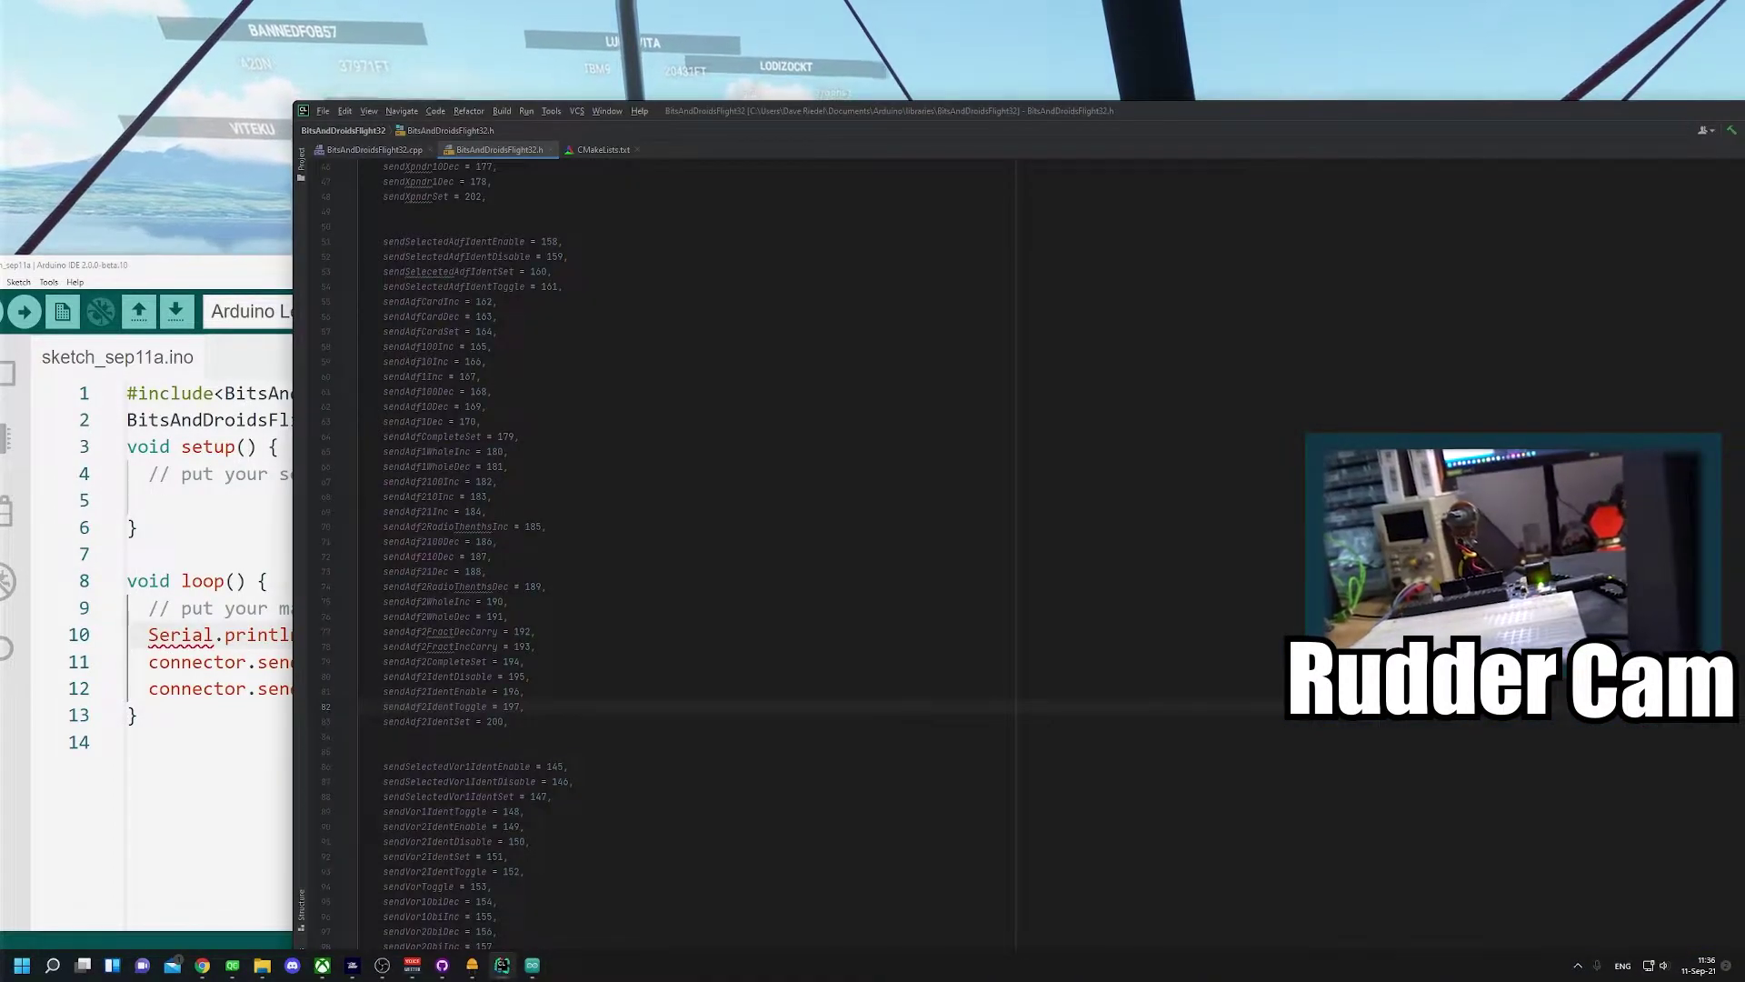
pyautogui.scroll(10, 690, 546)
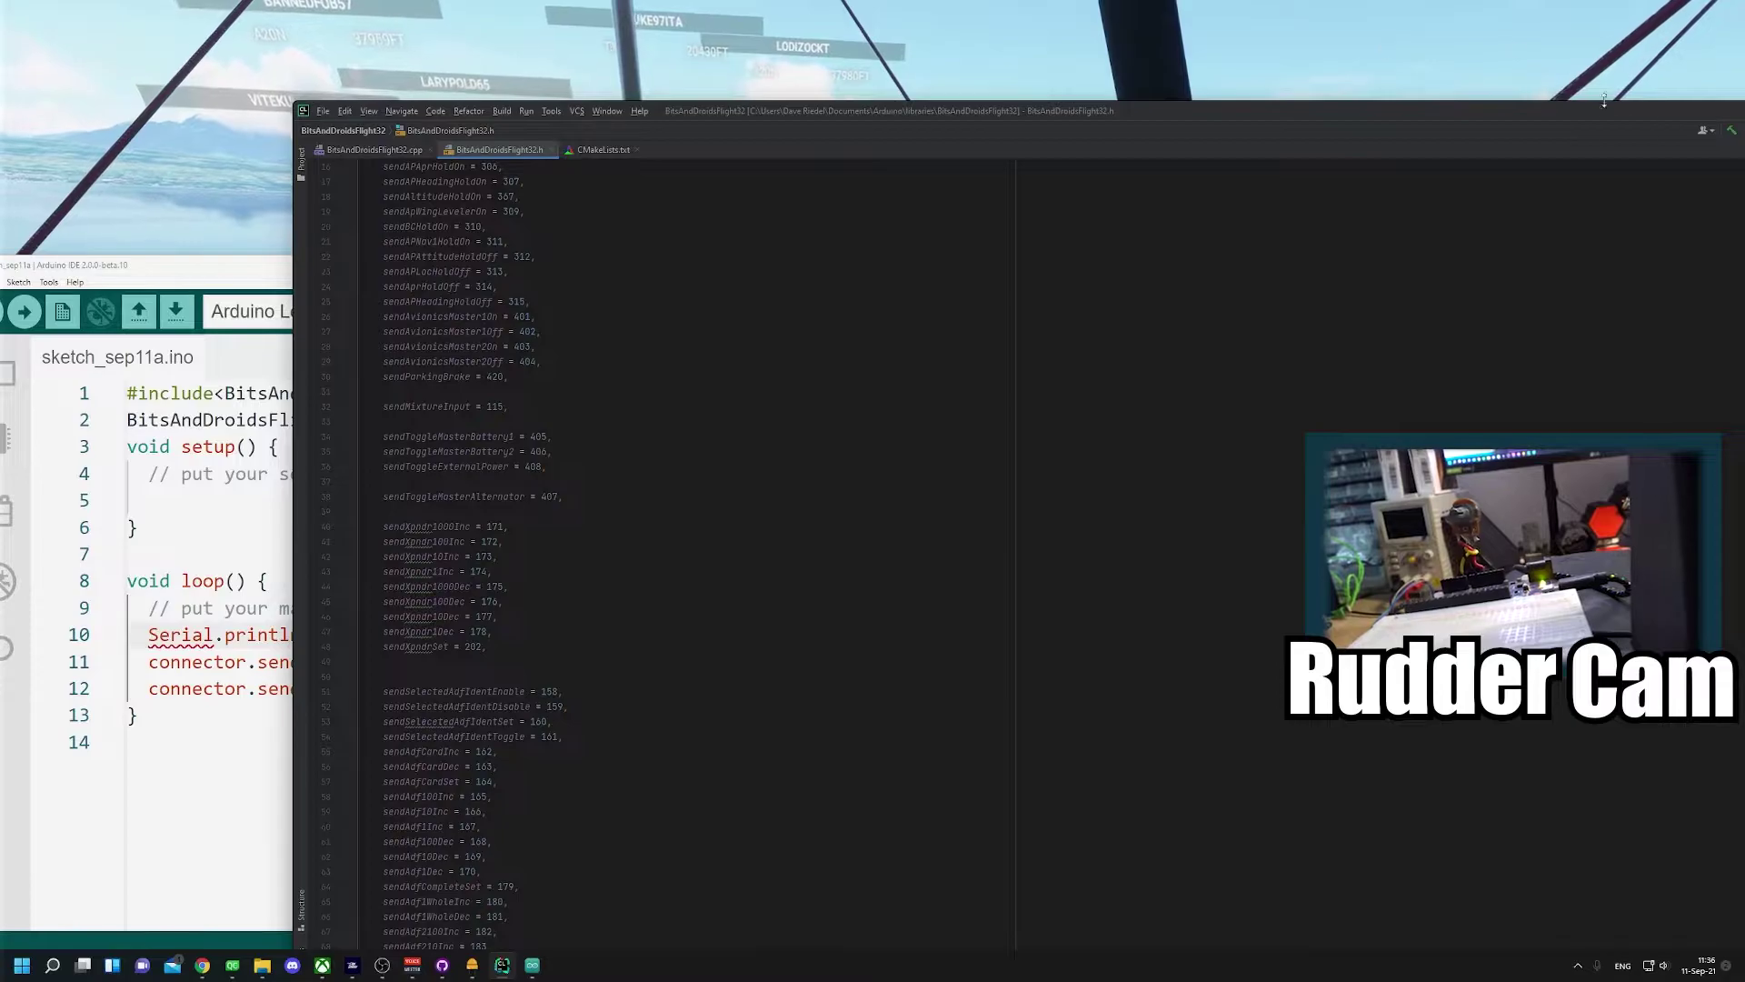
pyautogui.moveTo(1624, 121); pyautogui.dragTo(1174, 186)
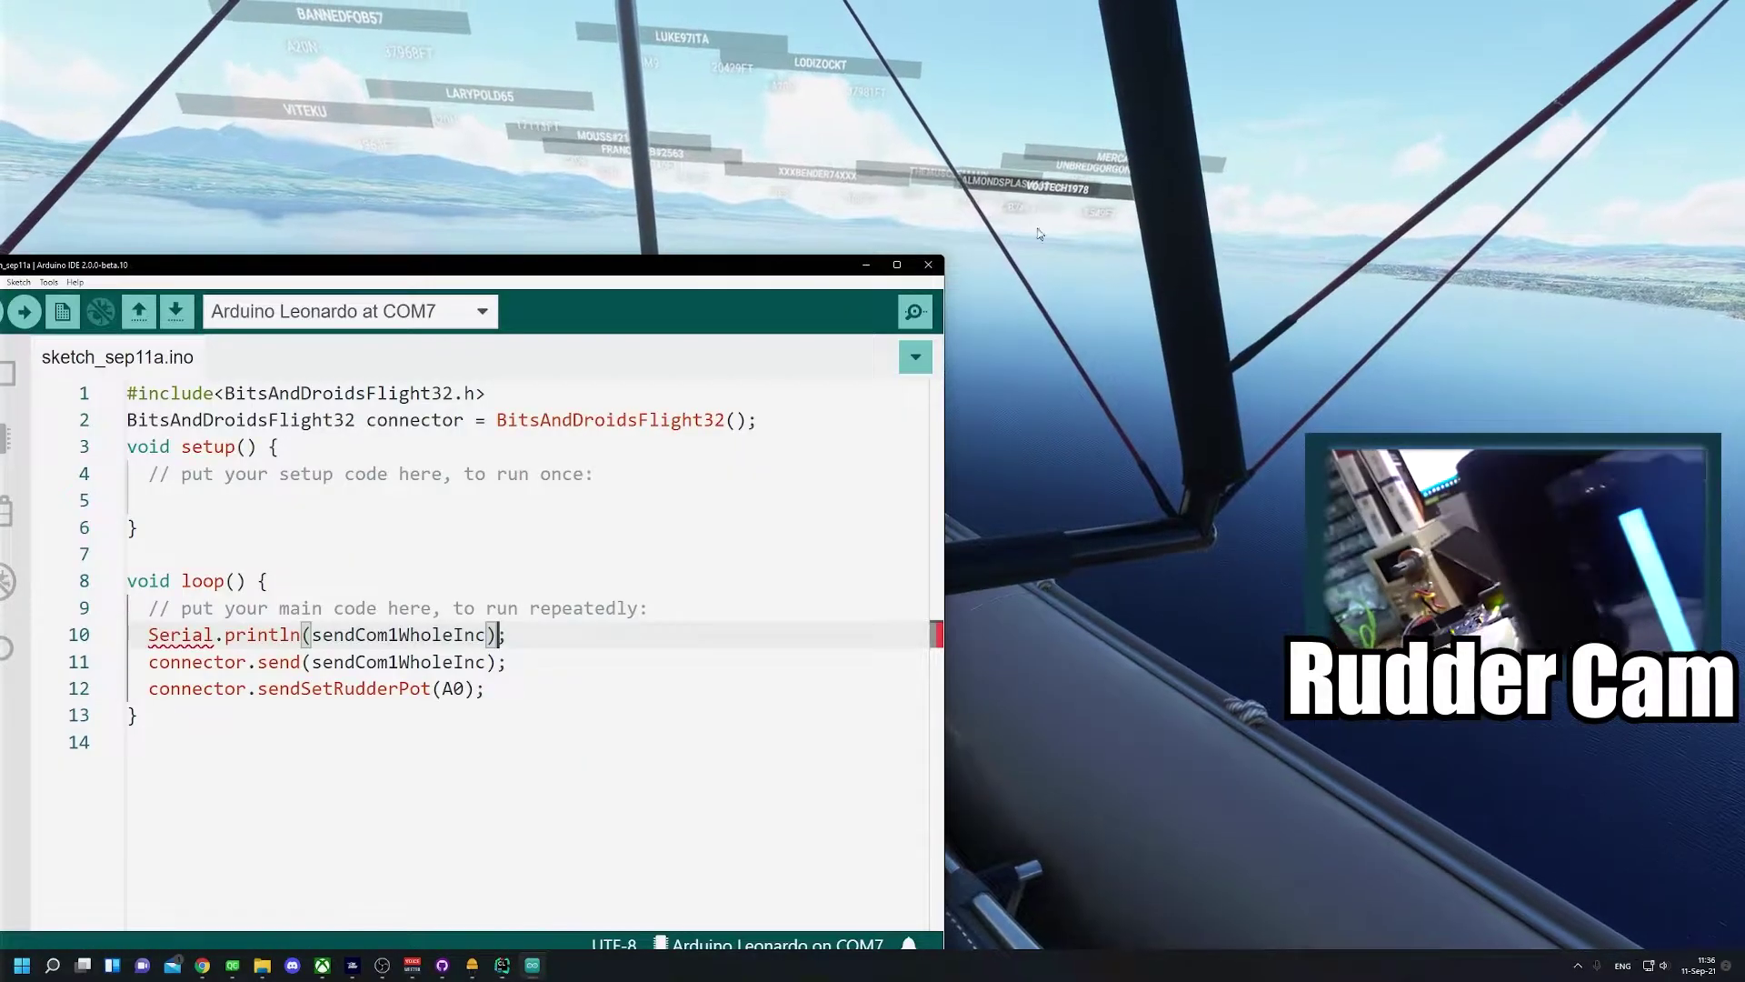
pyautogui.moveTo(690, 273); pyautogui.dragTo(709, 199)
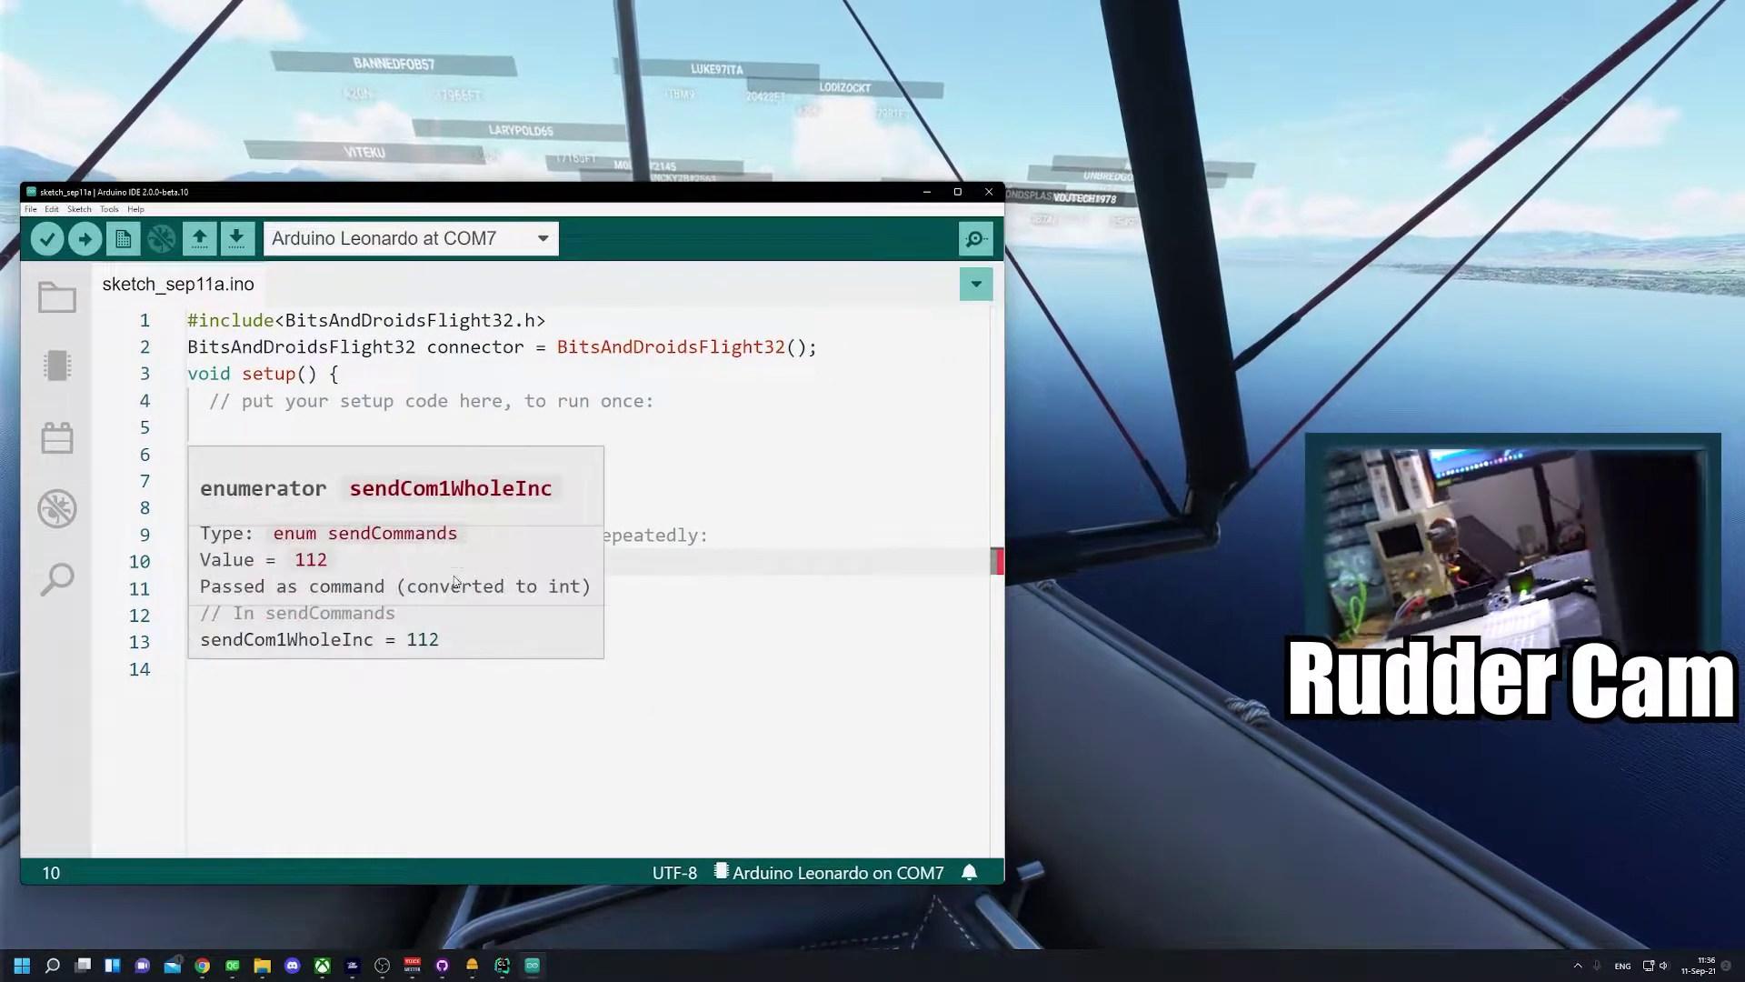
pyautogui.moveTo(238, 585)
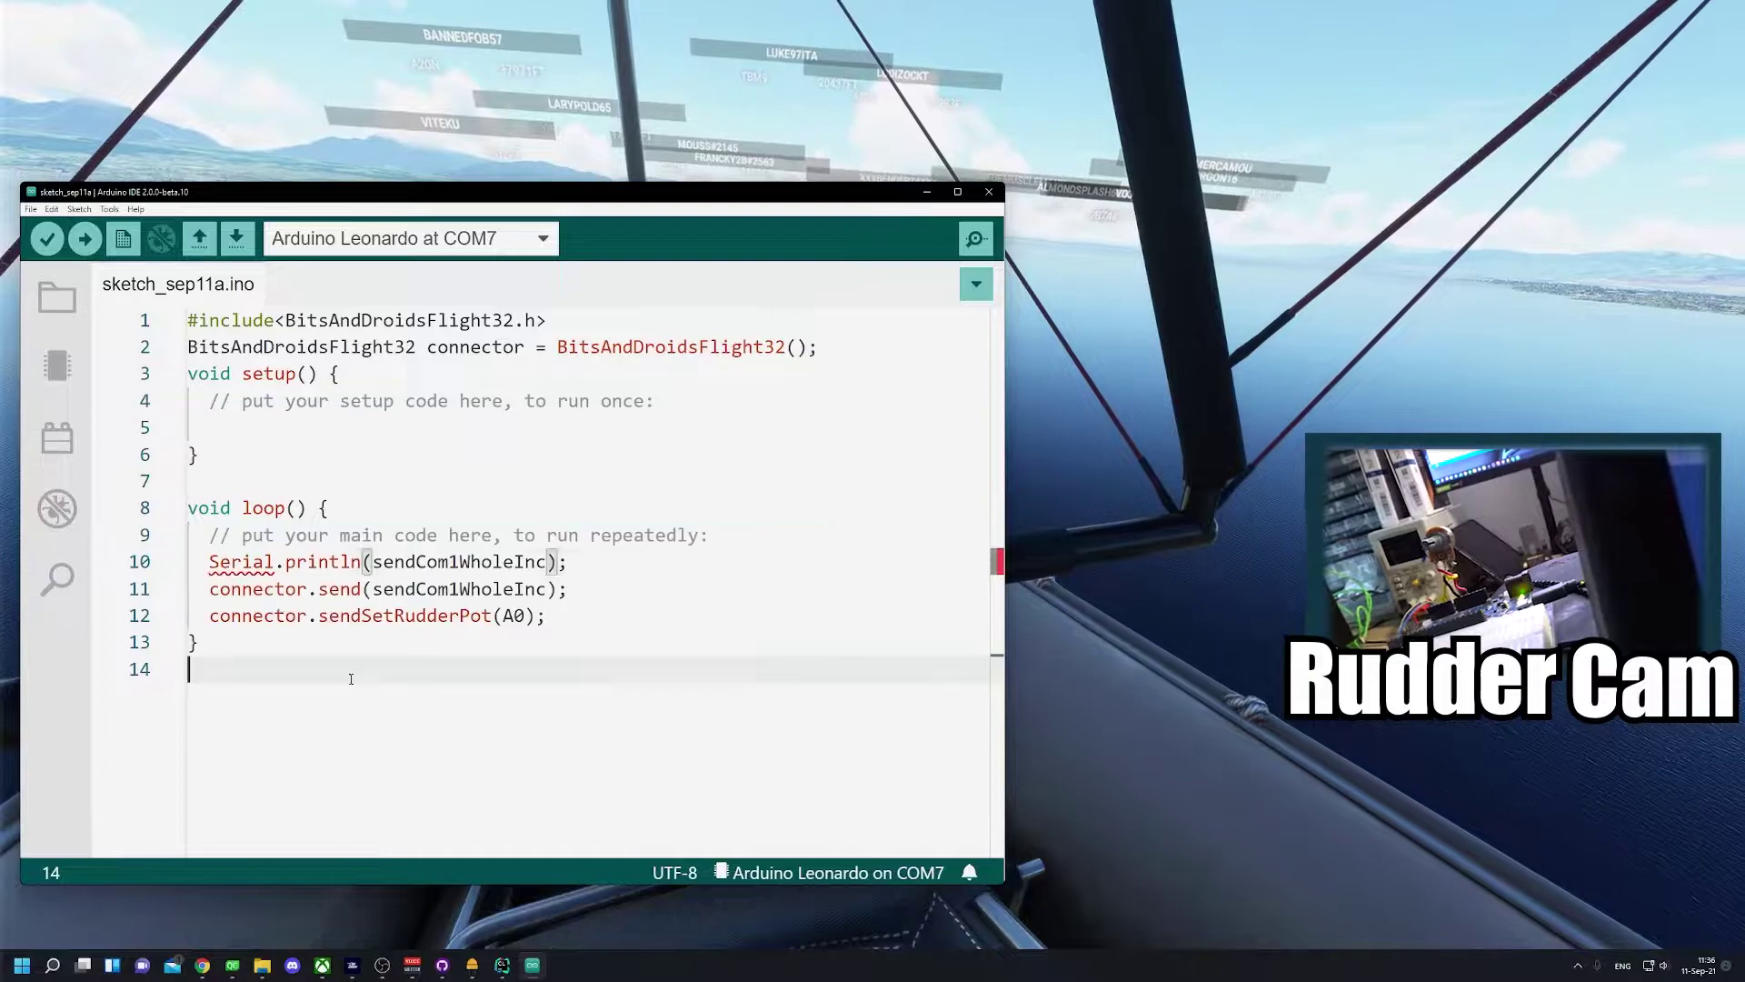
# - Compare the Serial.println and connector.send calls in the sketch's loop, highlighting the start of each
pyautogui.click(276, 568)
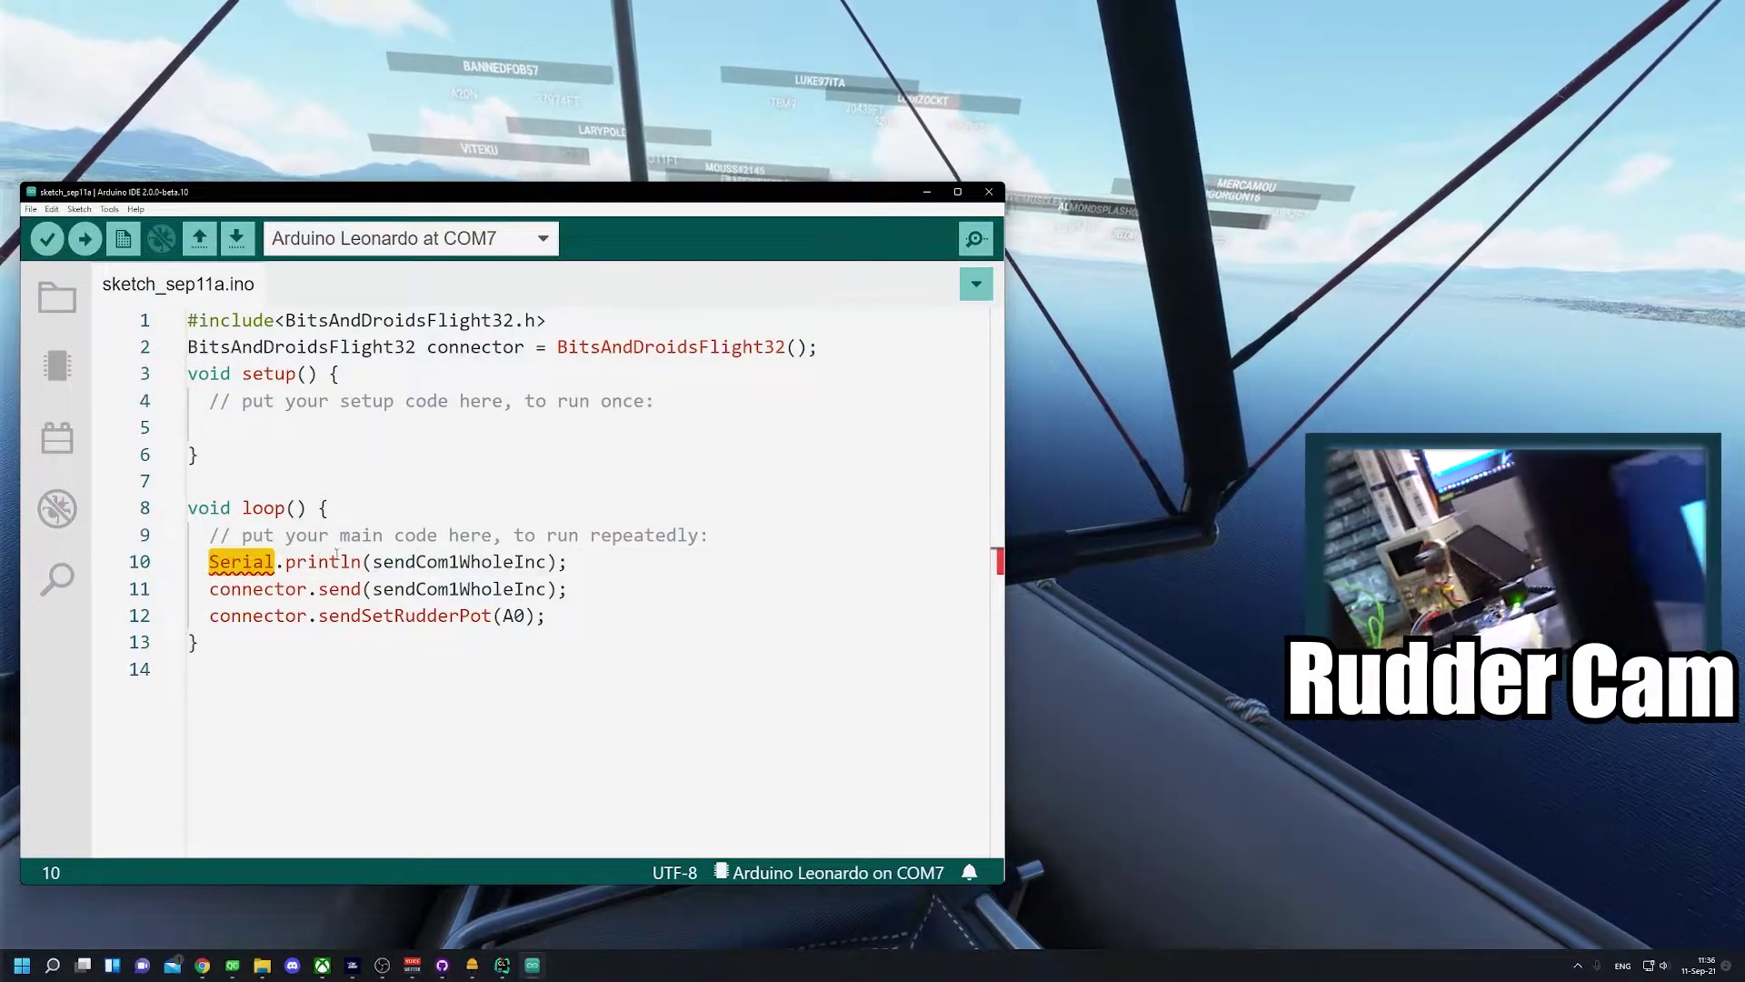
pyautogui.click(364, 564)
pyautogui.click(327, 688)
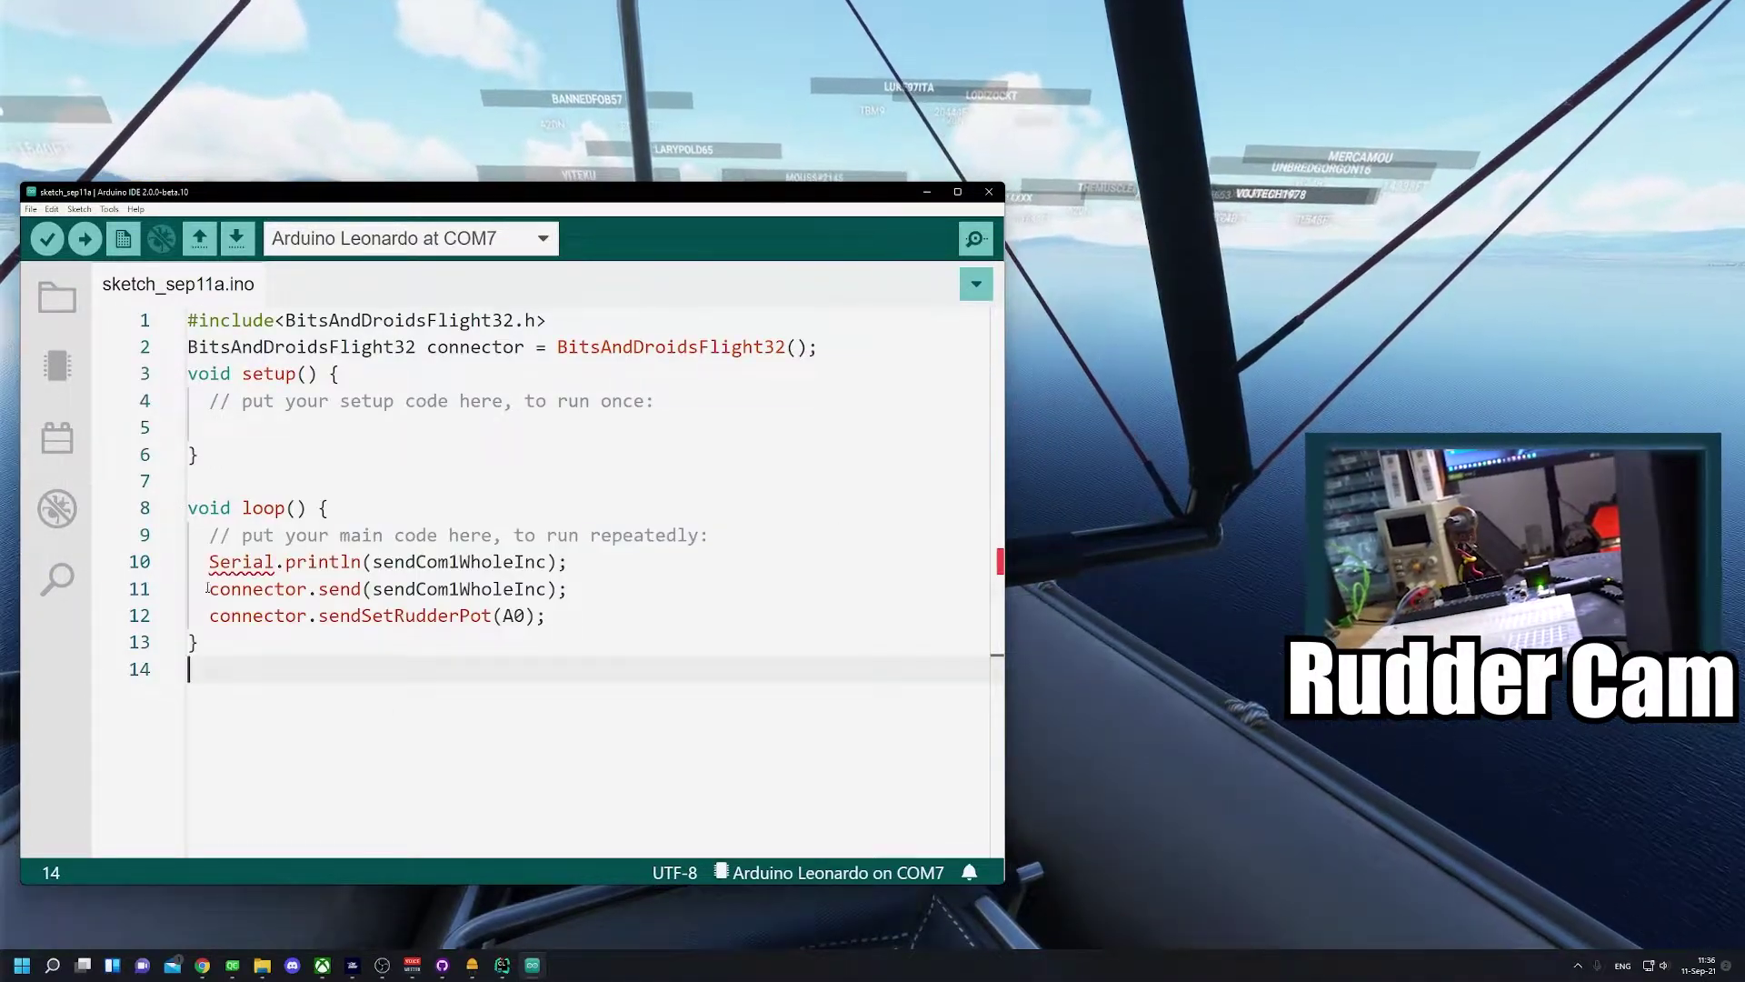
pyautogui.moveTo(208, 588); pyautogui.dragTo(378, 601)
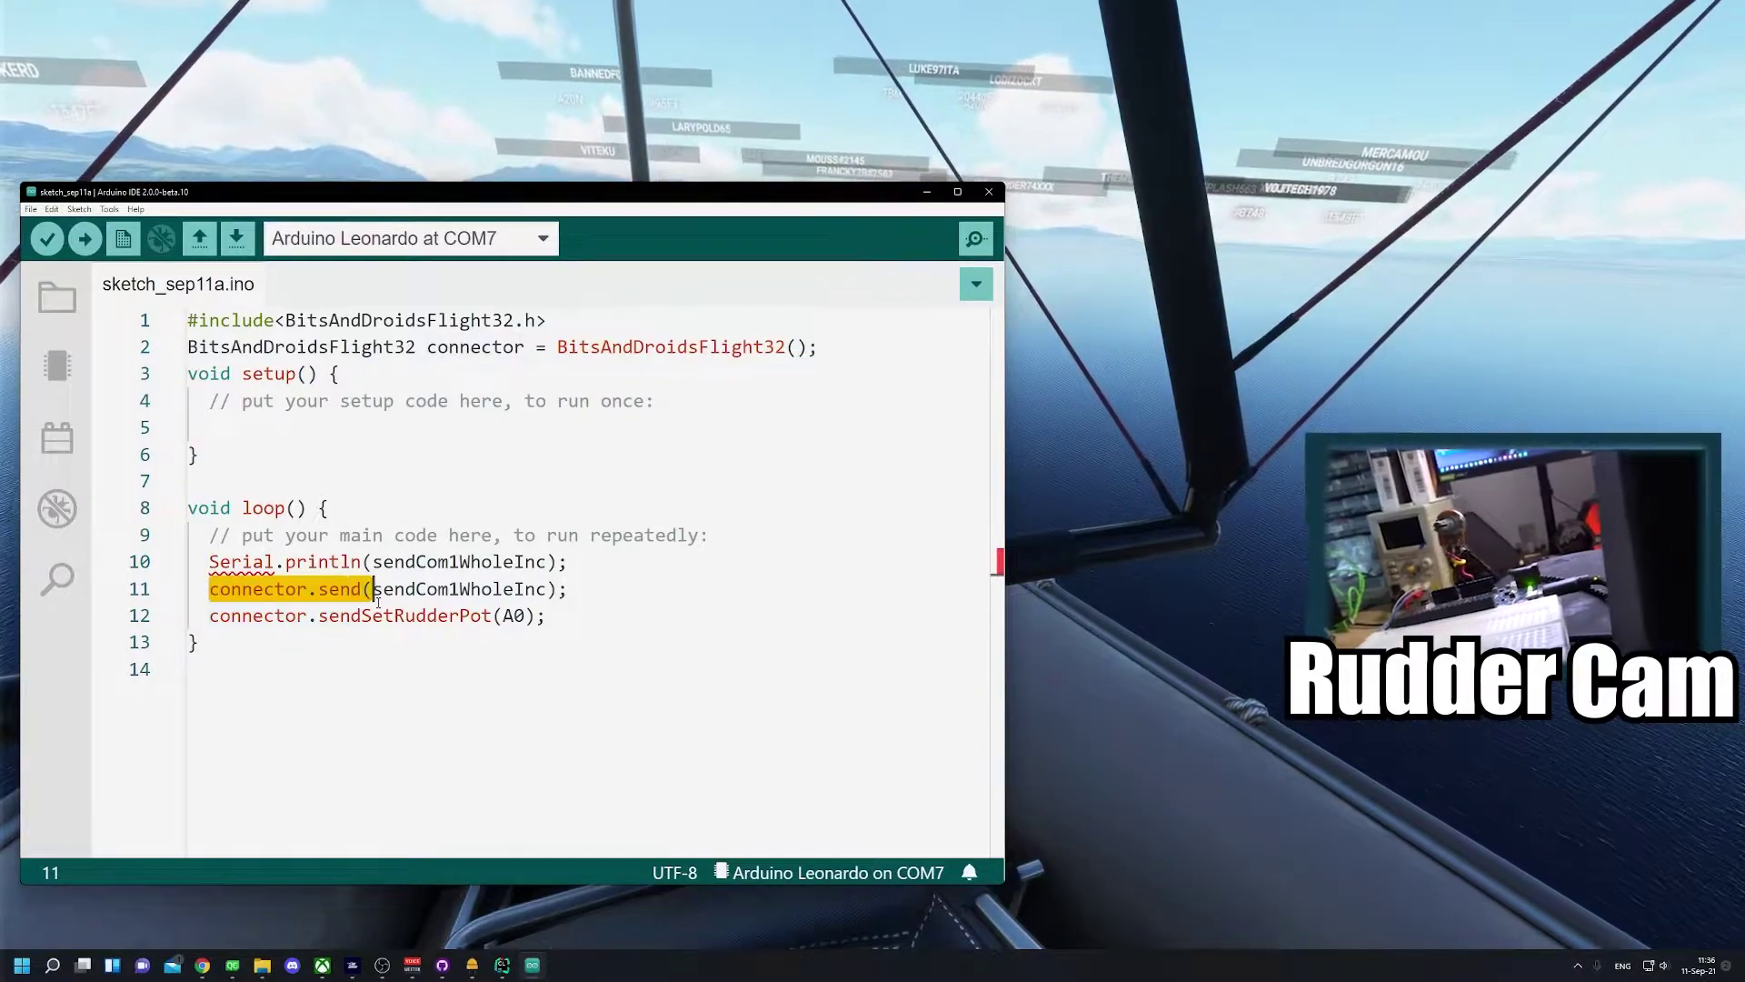
pyautogui.click(386, 591)
pyautogui.click(354, 715)
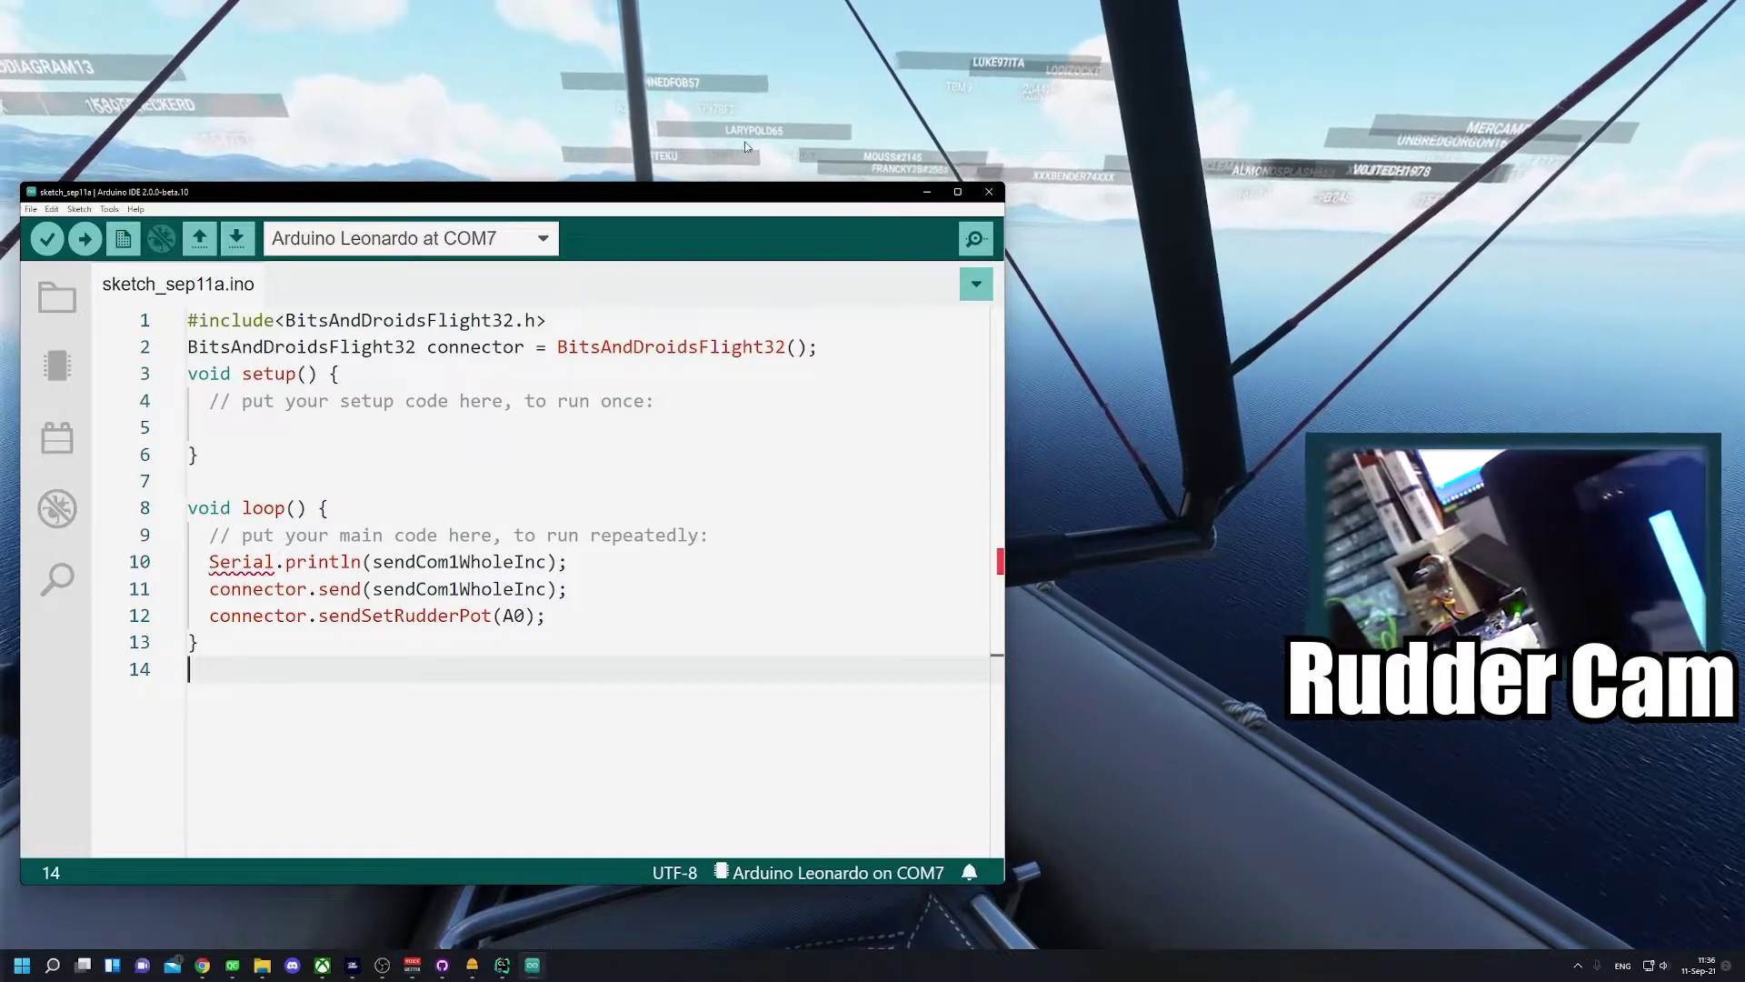
pyautogui.moveTo(944, 199)
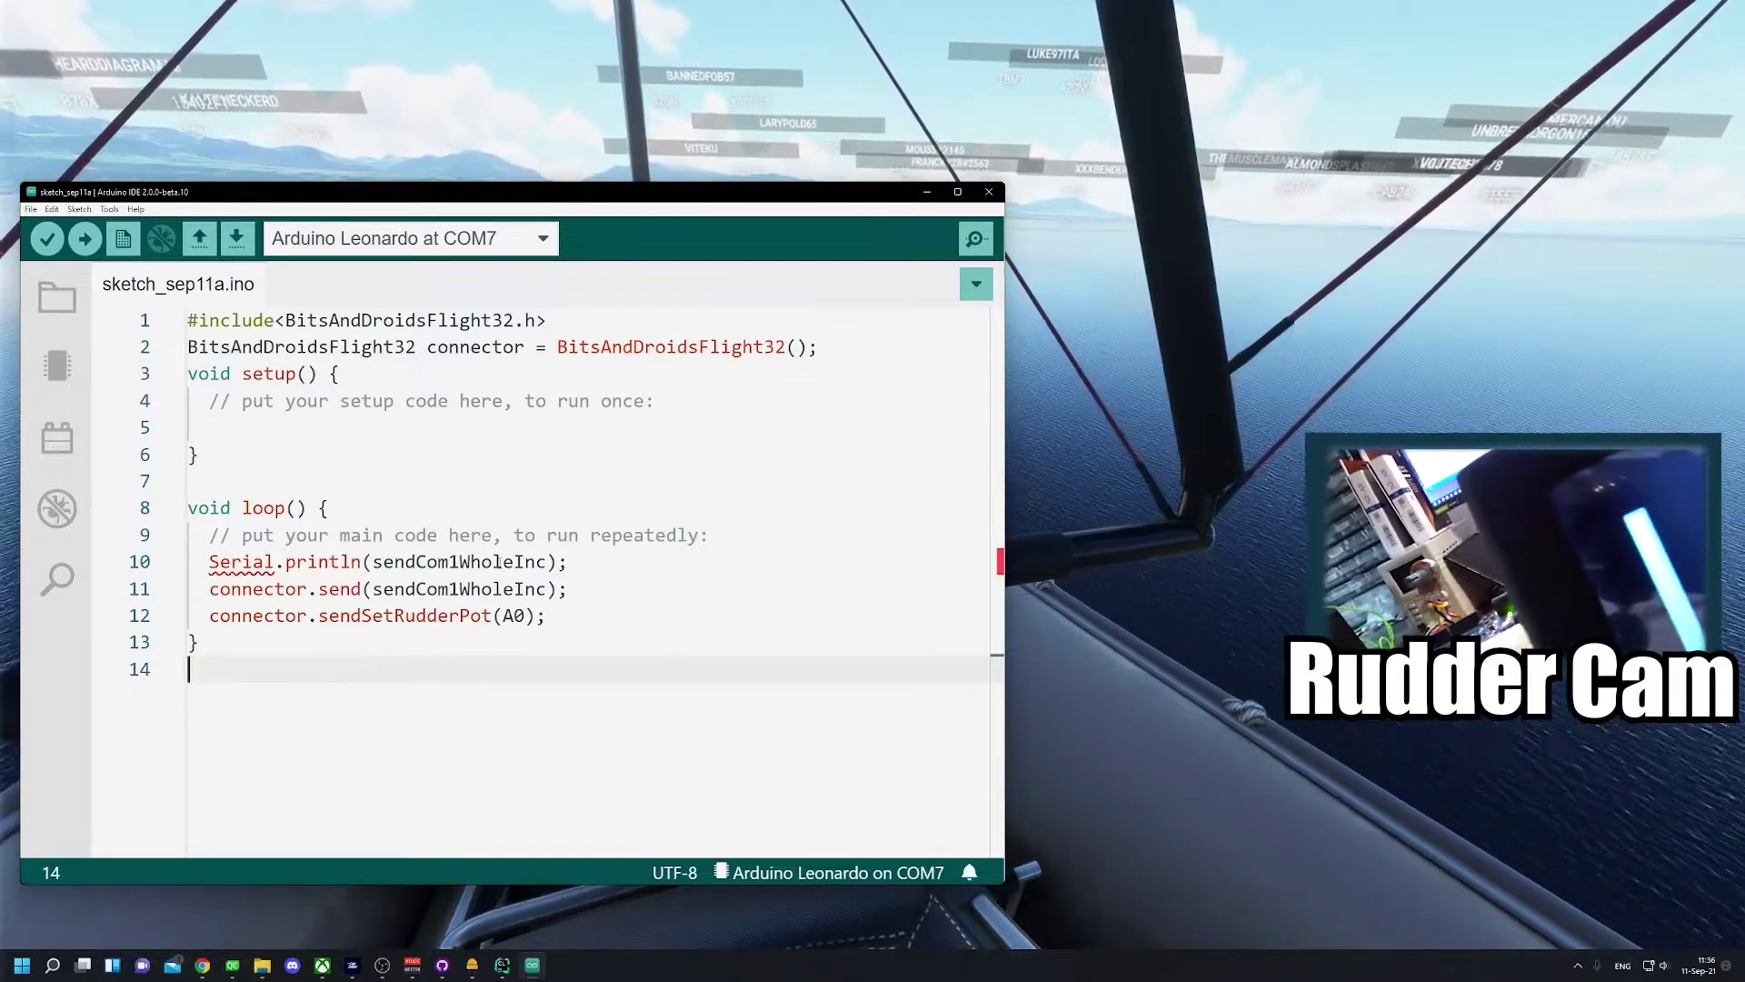
# - Check the simulator view and reposition the sketch window over the cockpit
pyautogui.click(1196, 492)
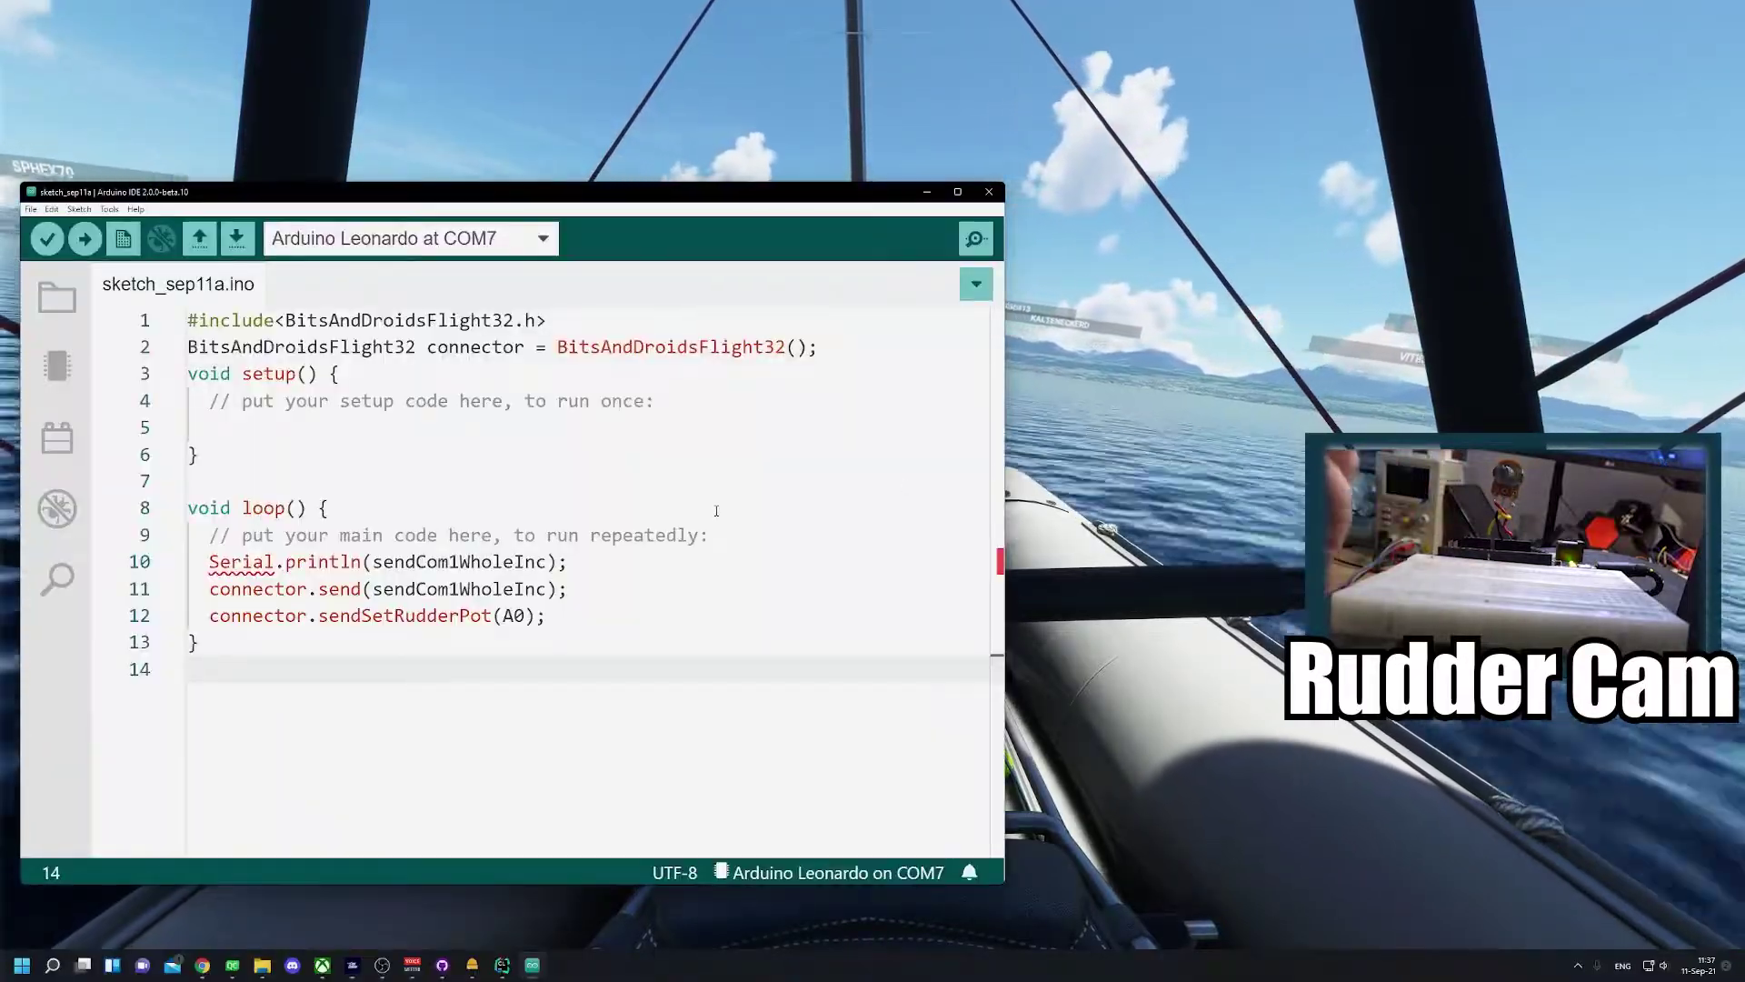
pyautogui.moveTo(683, 191); pyautogui.dragTo(1408, 244)
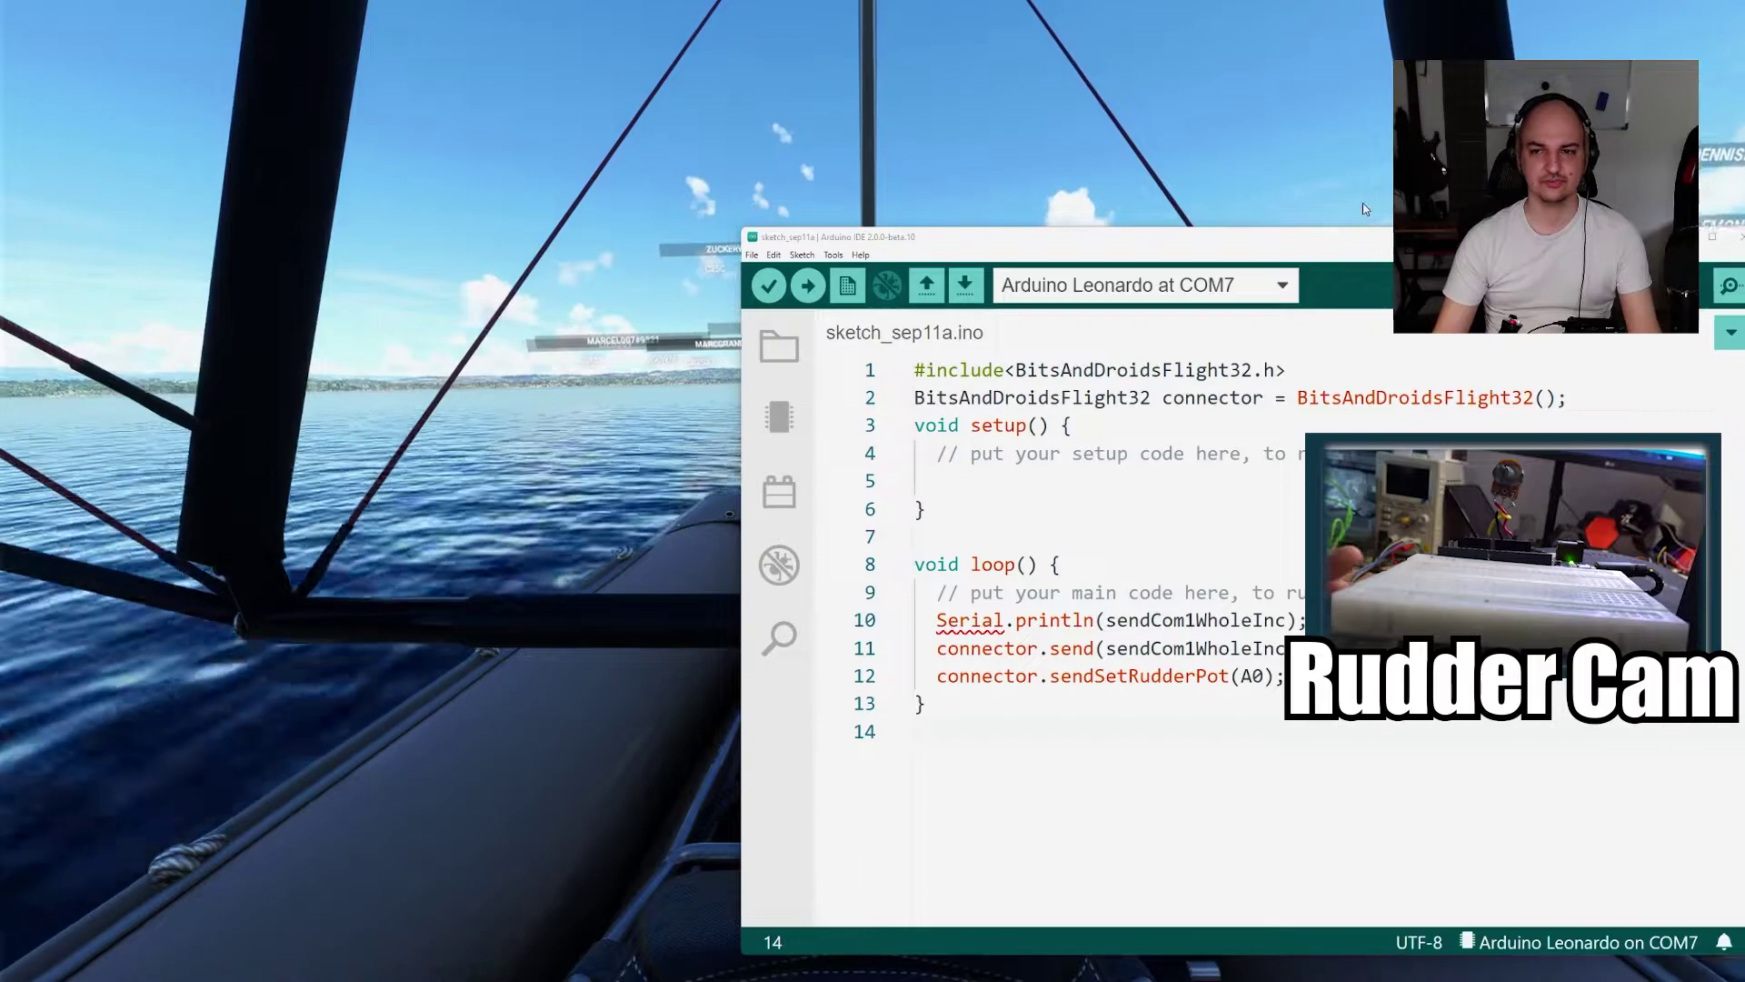
pyautogui.moveTo(1335, 242); pyautogui.dragTo(644, 255)
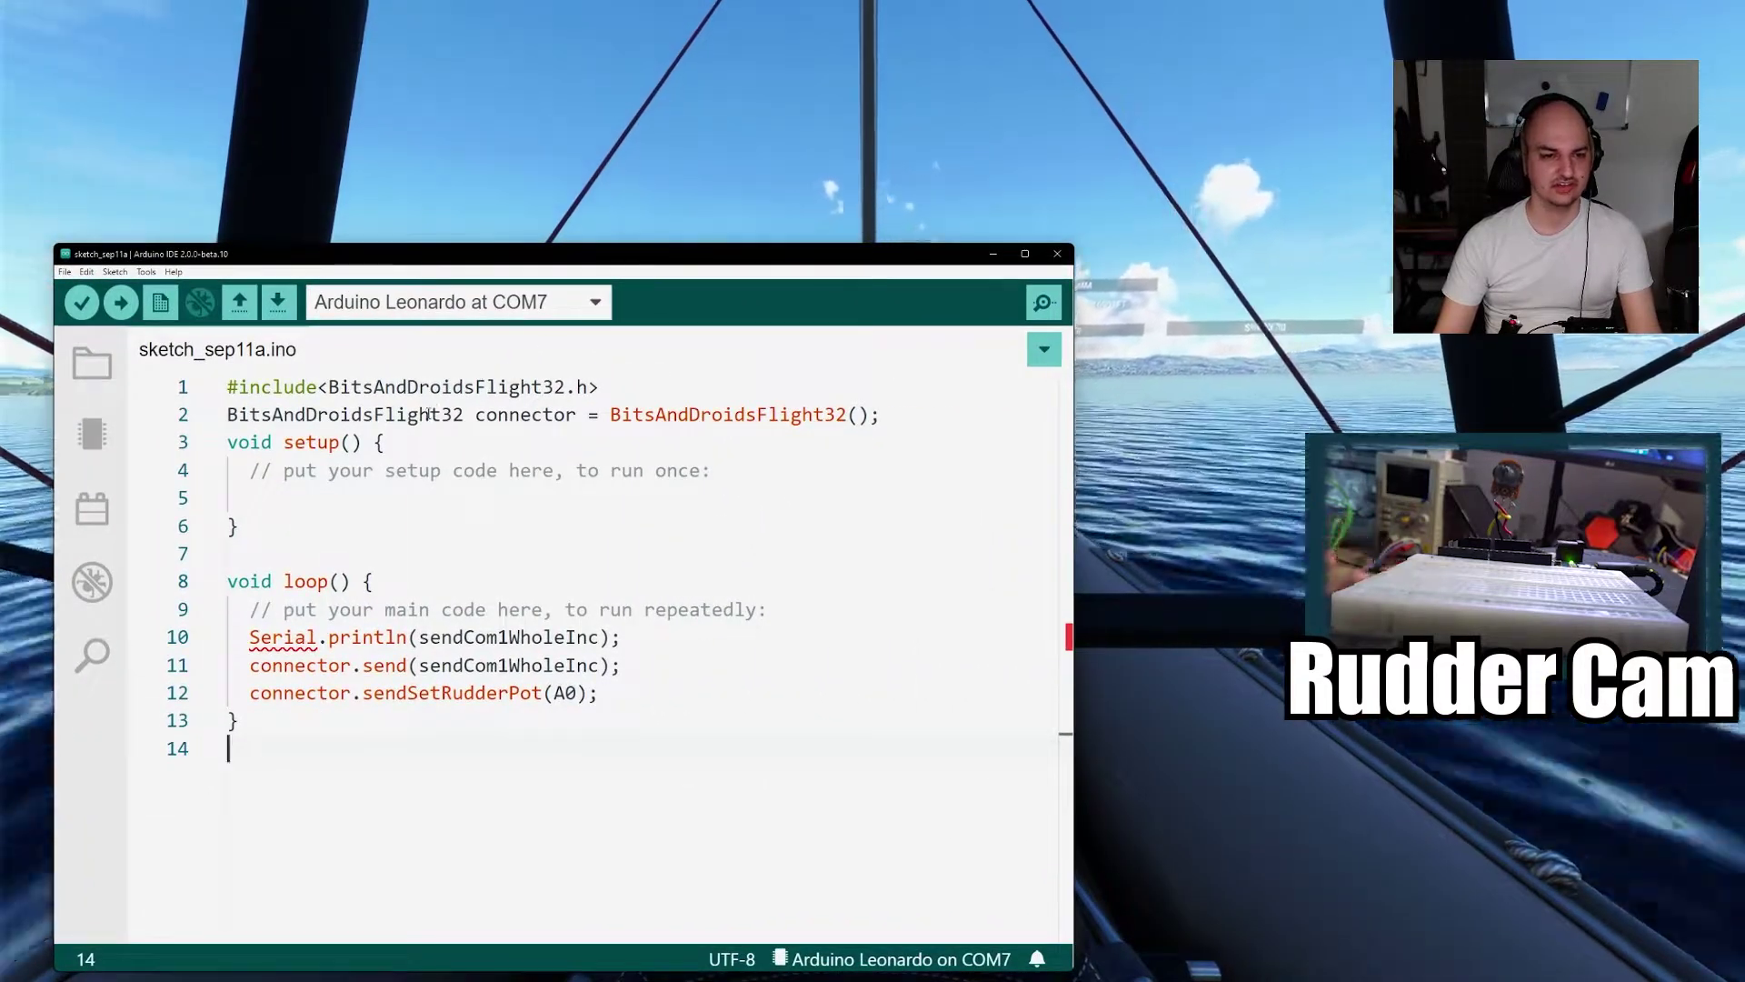
# - Review the connector declaration and highlight the sketch's code from the loop's closing brace up to the include line
pyautogui.moveTo(428, 414)
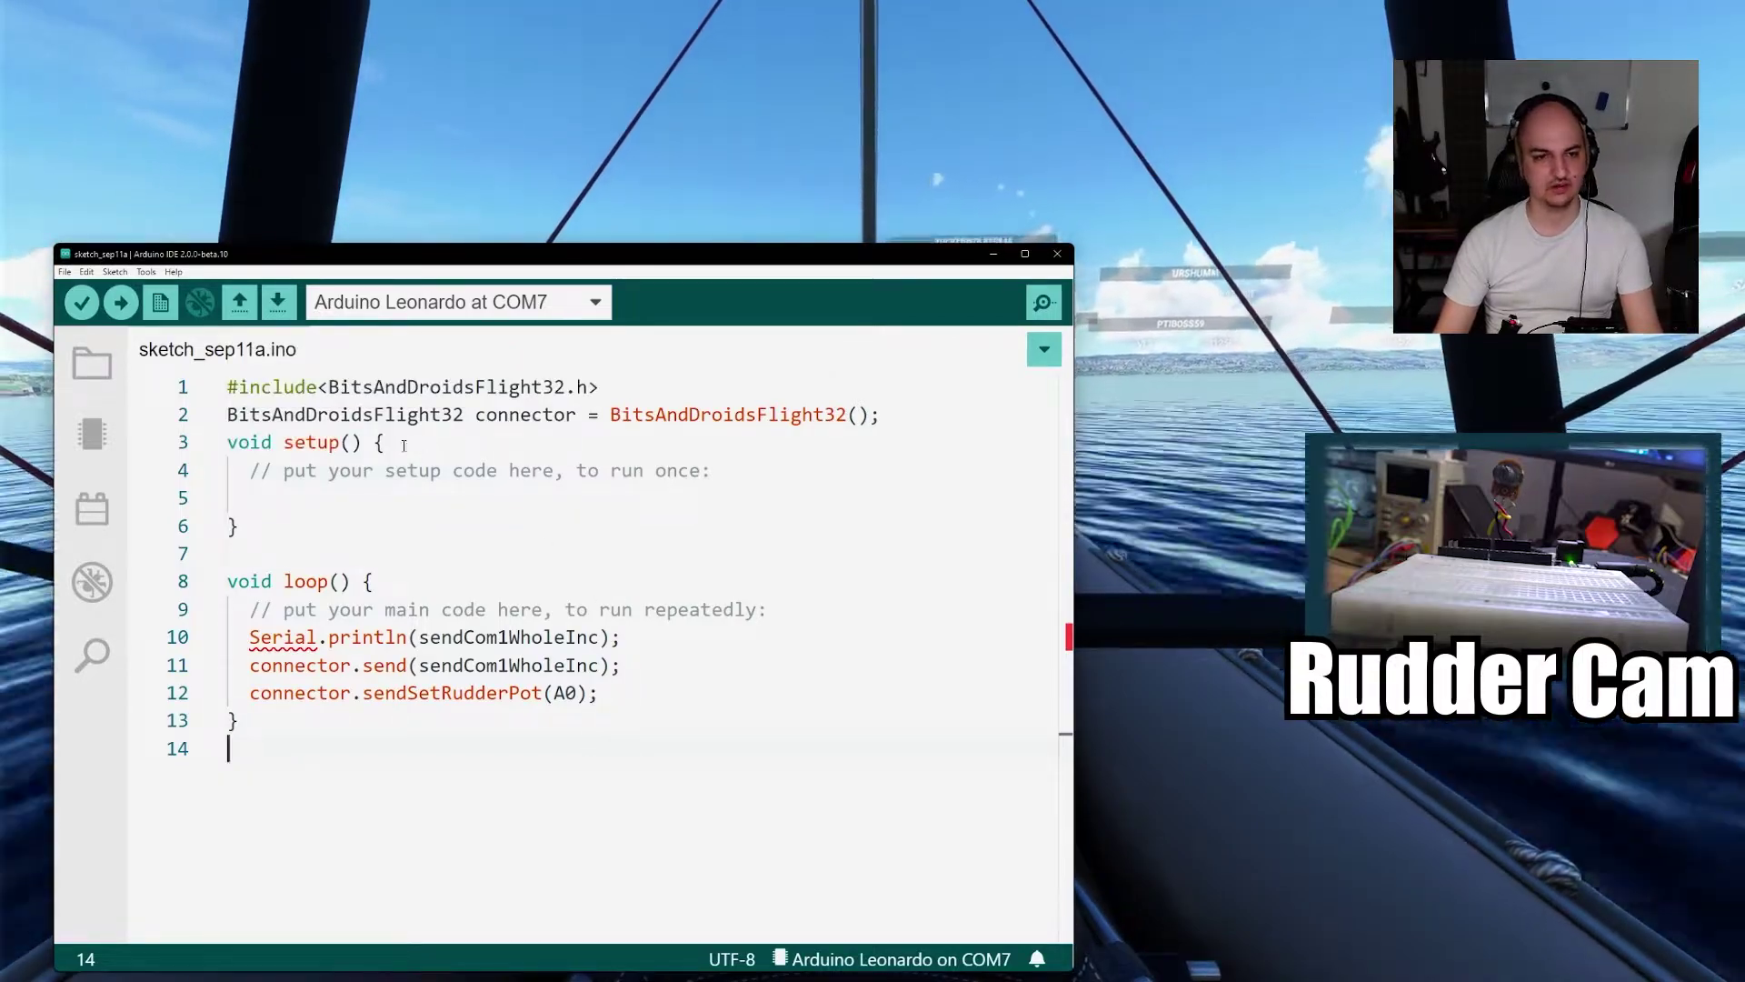
pyautogui.click(718, 414)
pyautogui.click(717, 552)
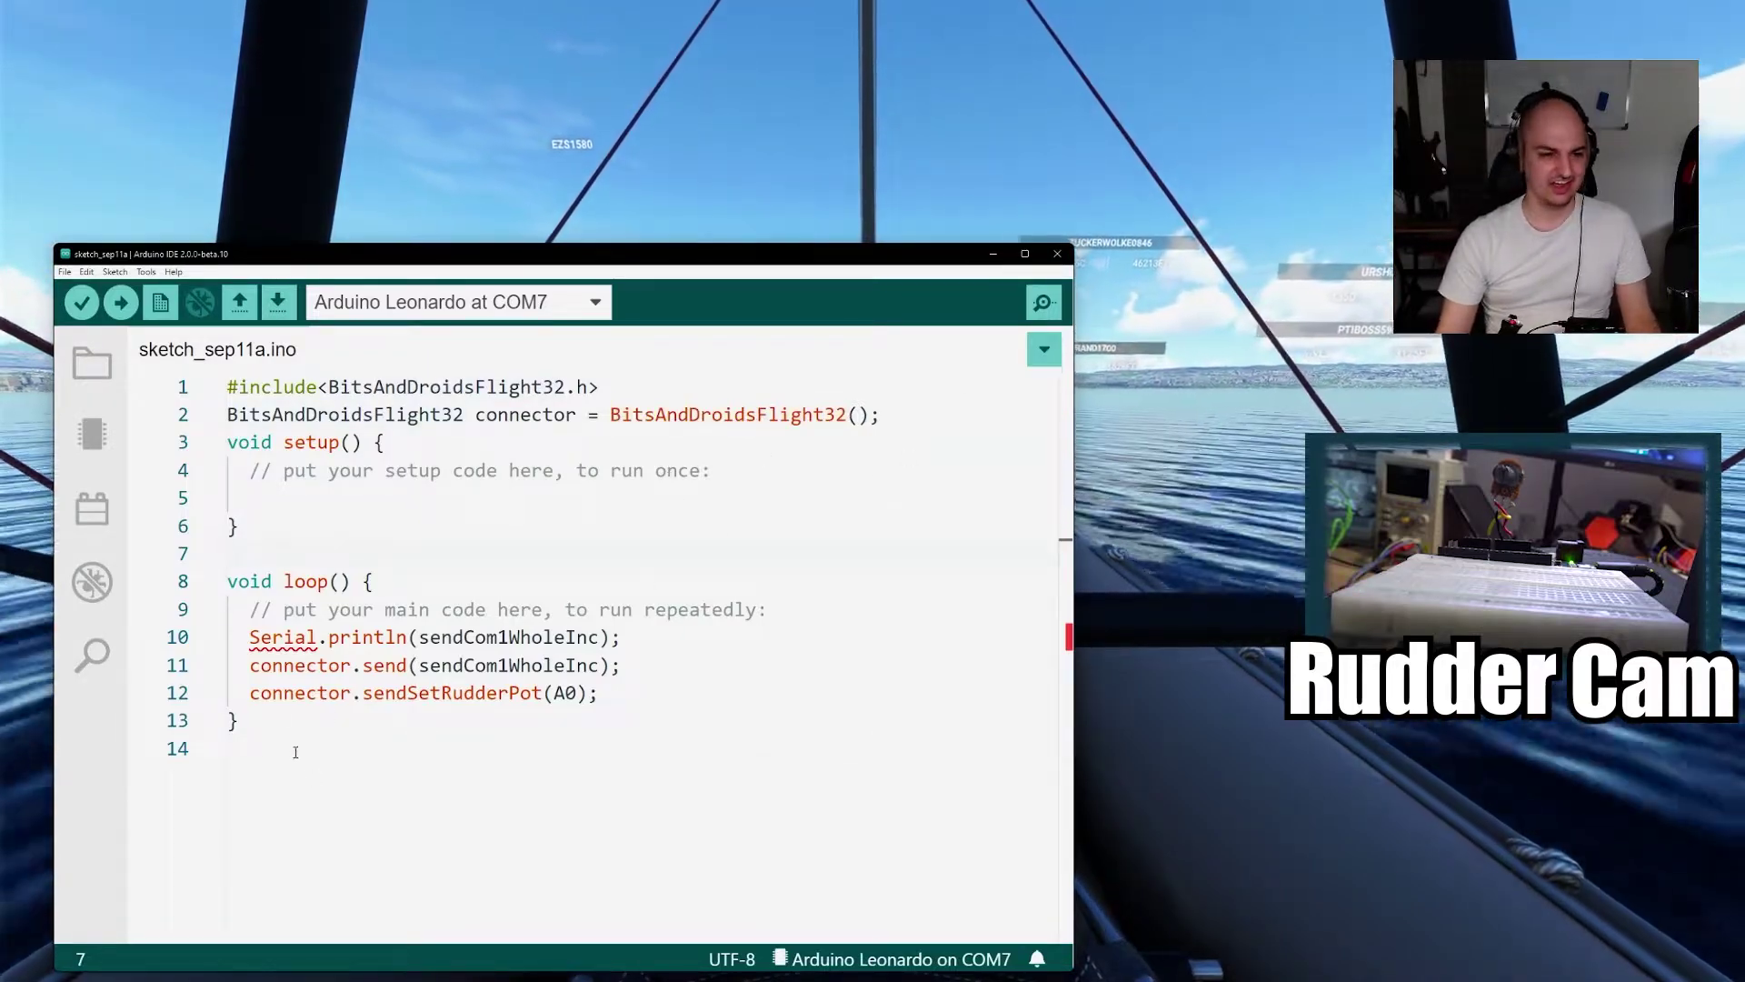
pyautogui.moveTo(306, 726); pyautogui.dragTo(249, 386)
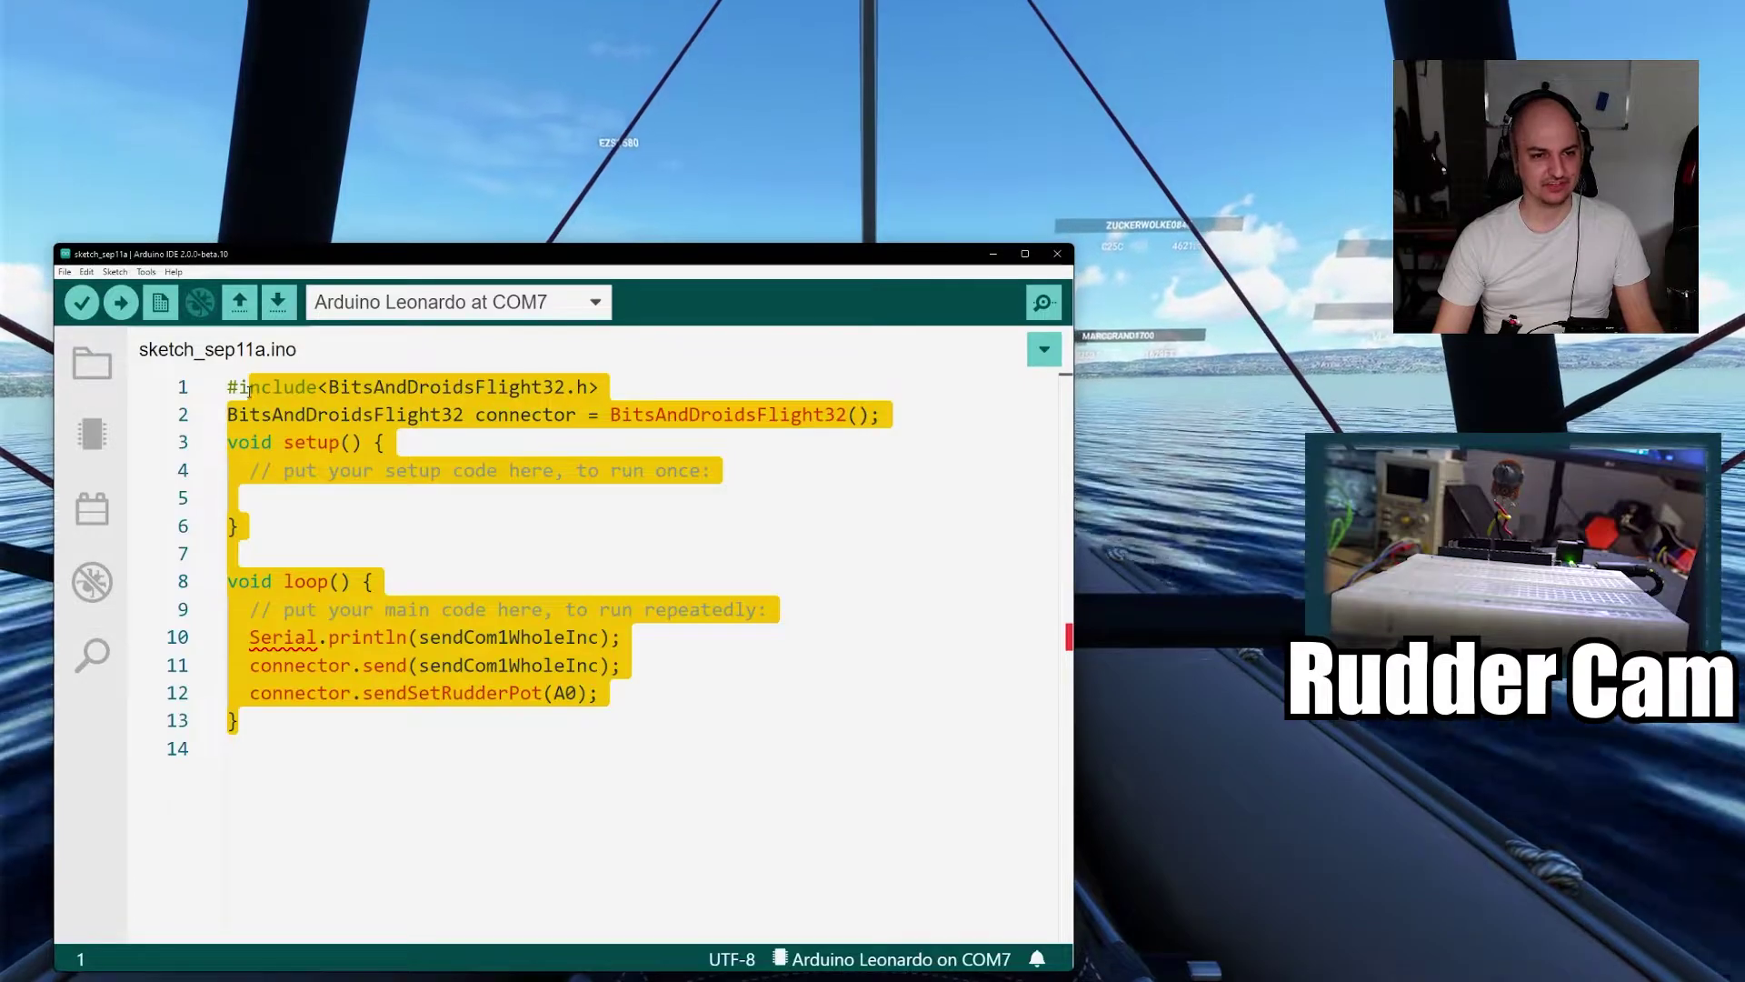
# - Clear the code highlight, check the Serial identifier, and highlight sendSetRudderPot and its A0 argument in the sketch's loop
pyautogui.press('Escape')
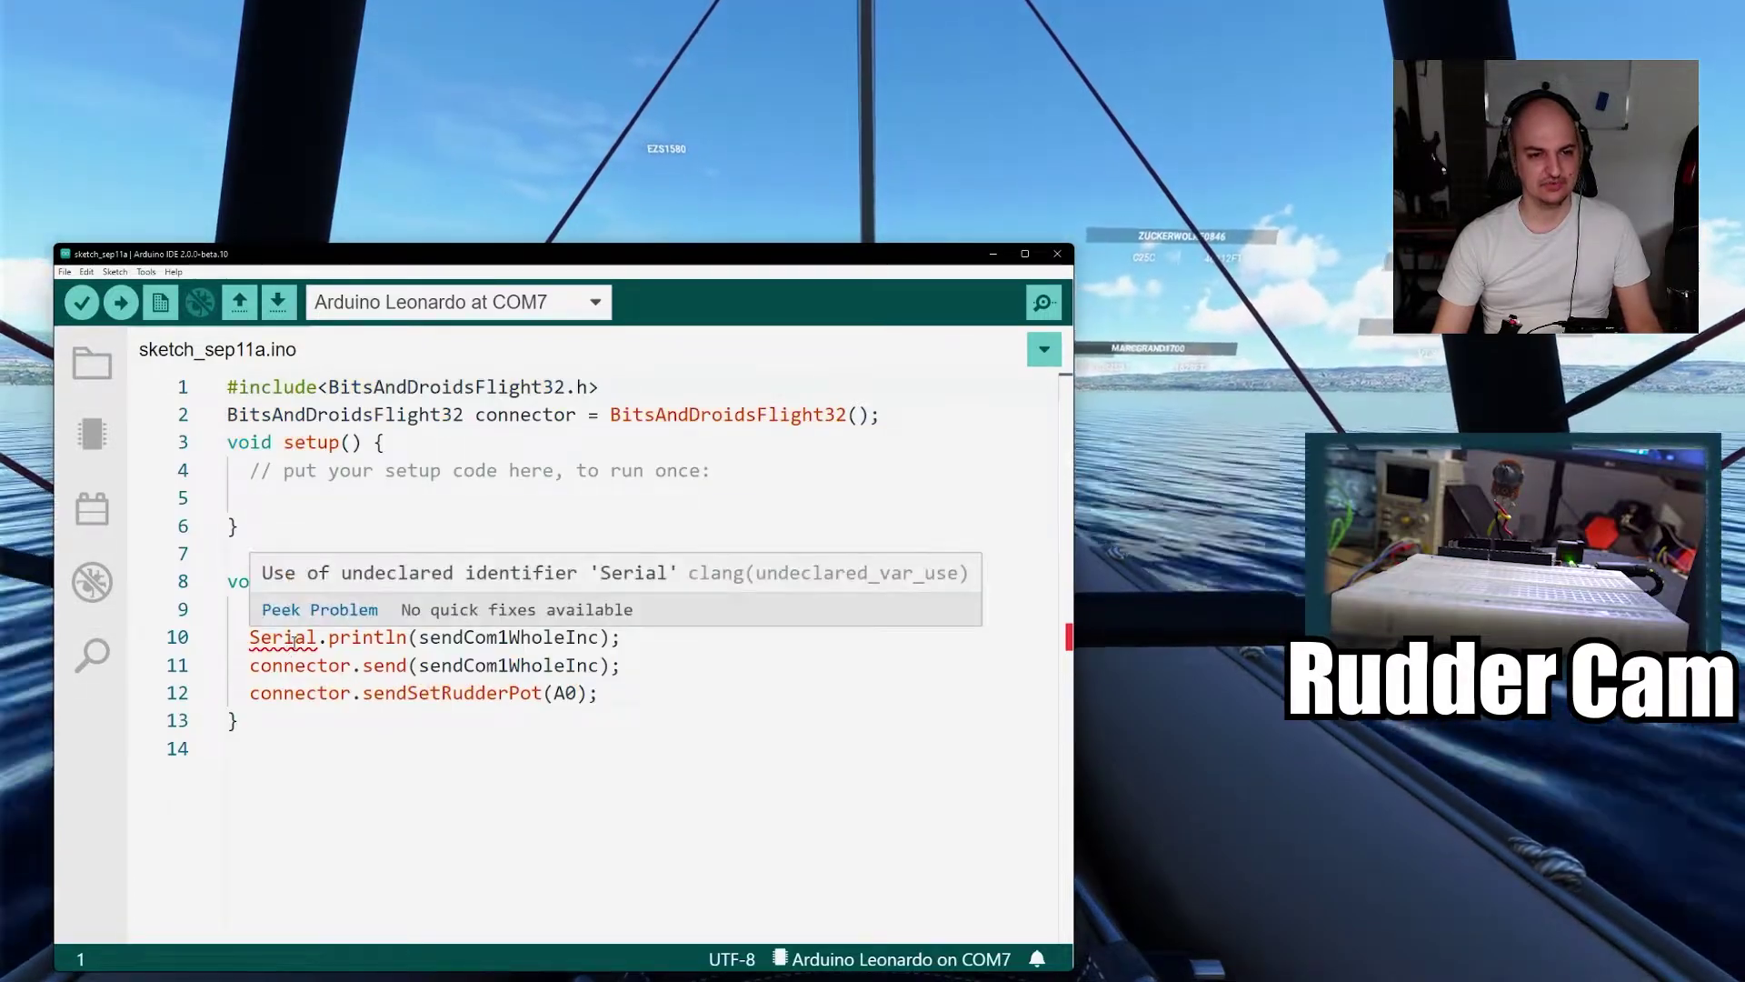
pyautogui.moveTo(327, 654)
pyautogui.click(357, 742)
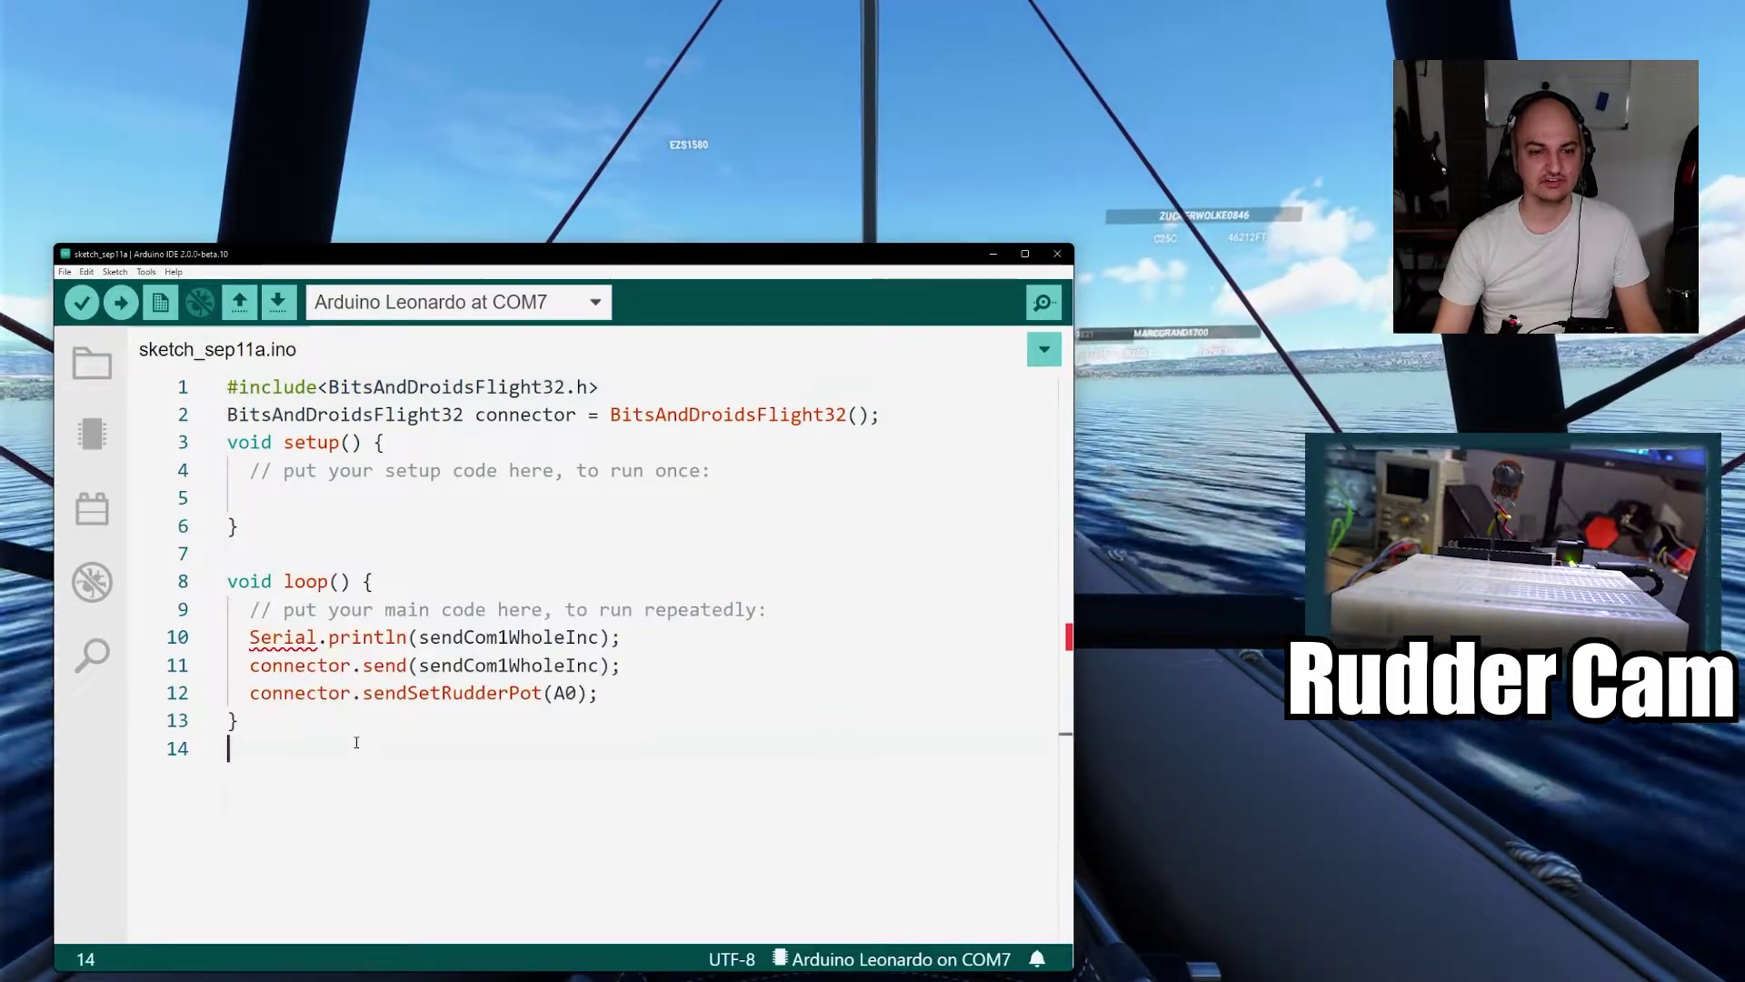
pyautogui.doubleClick(453, 692)
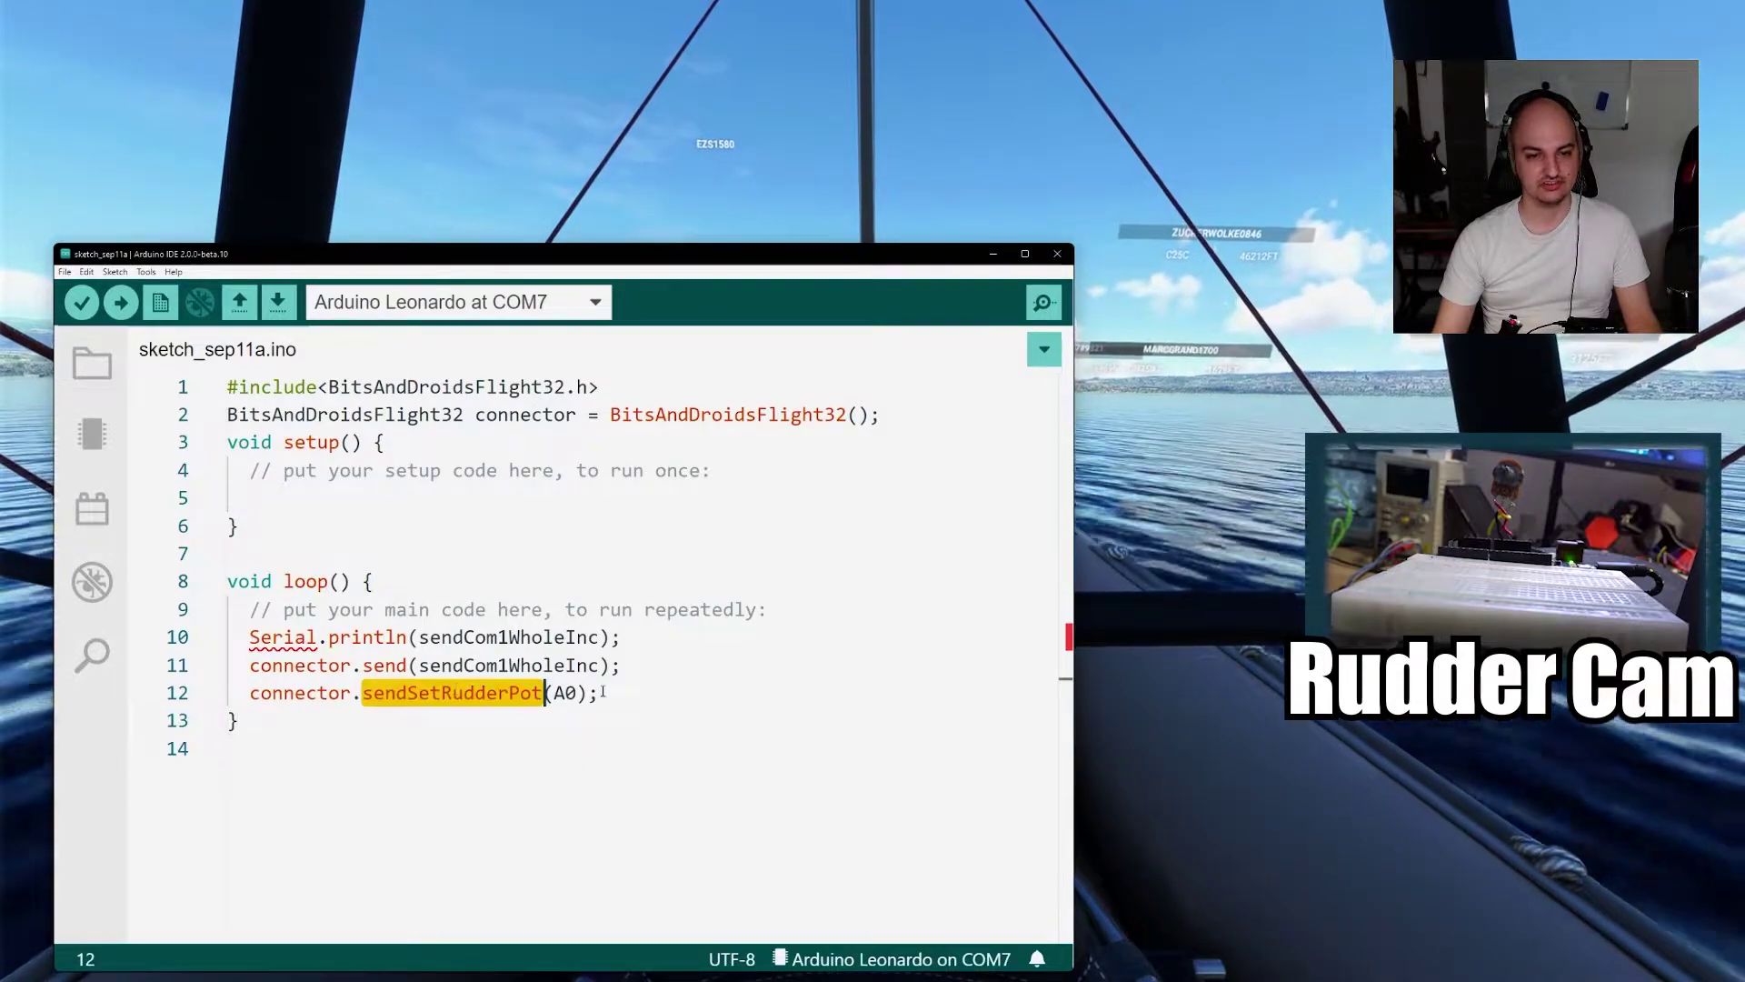
pyautogui.doubleClick(562, 693)
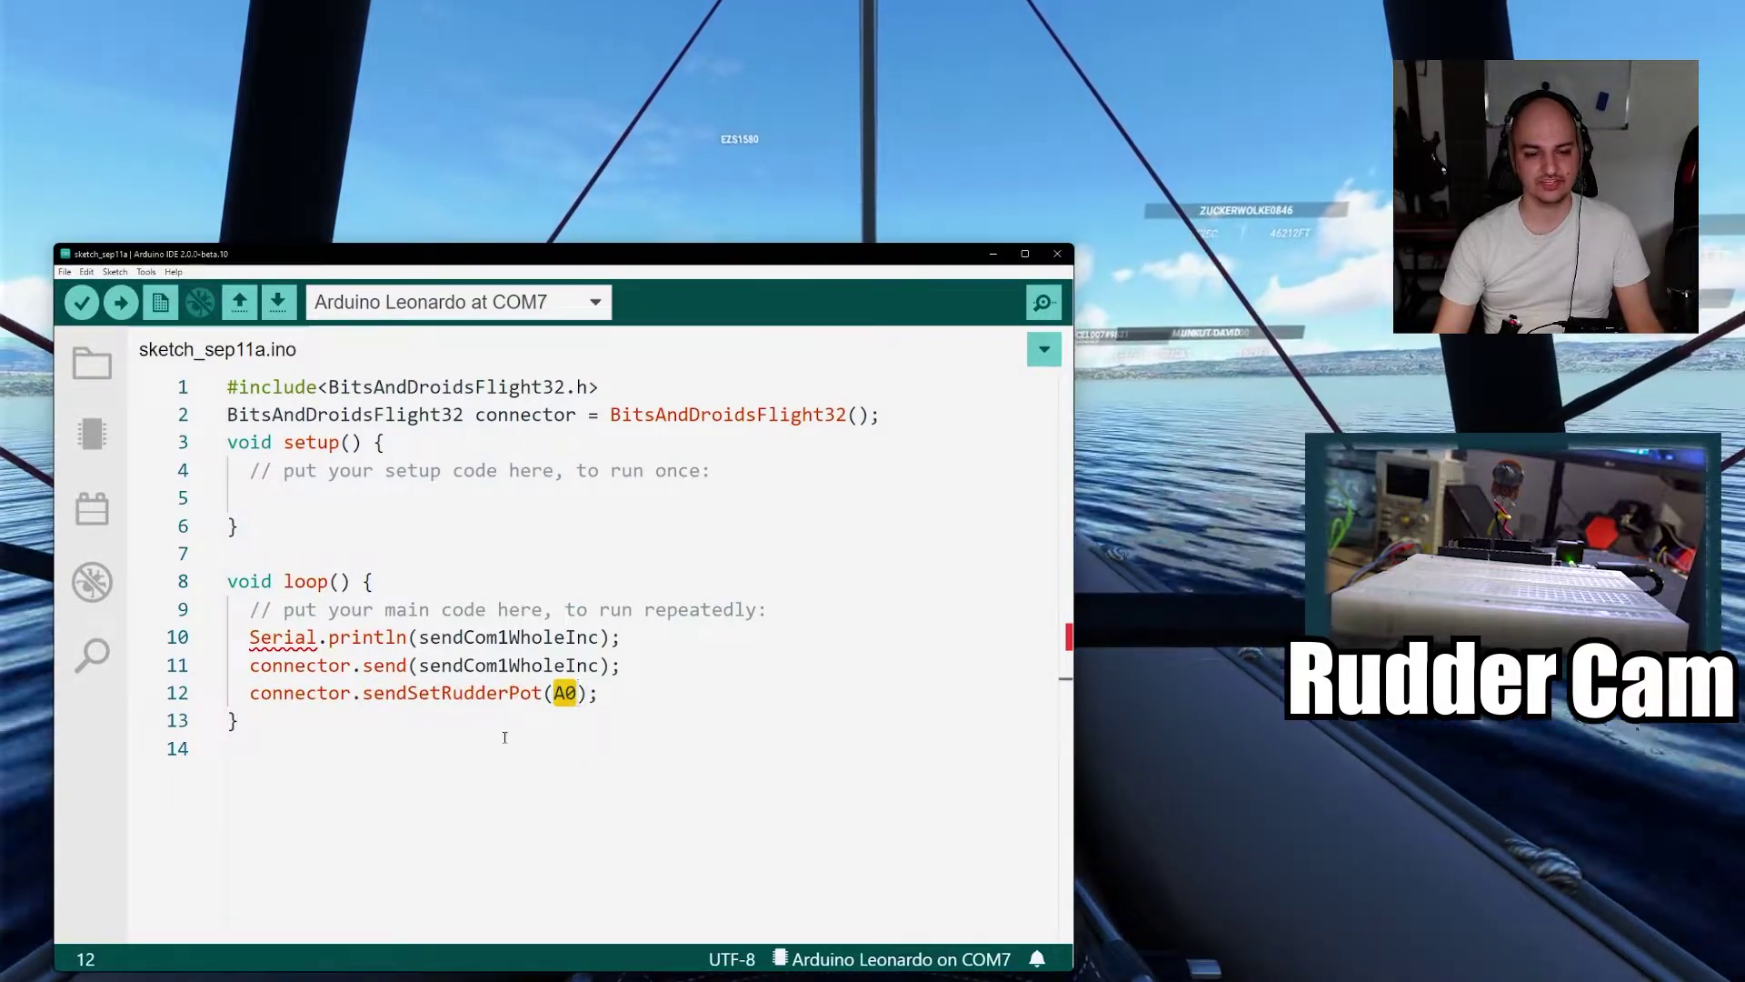
# - Switch from the sketch to the simulator, review the rudder curve in the connector's settings window and close that window
pyautogui.hotkey('alt', 'Tab')
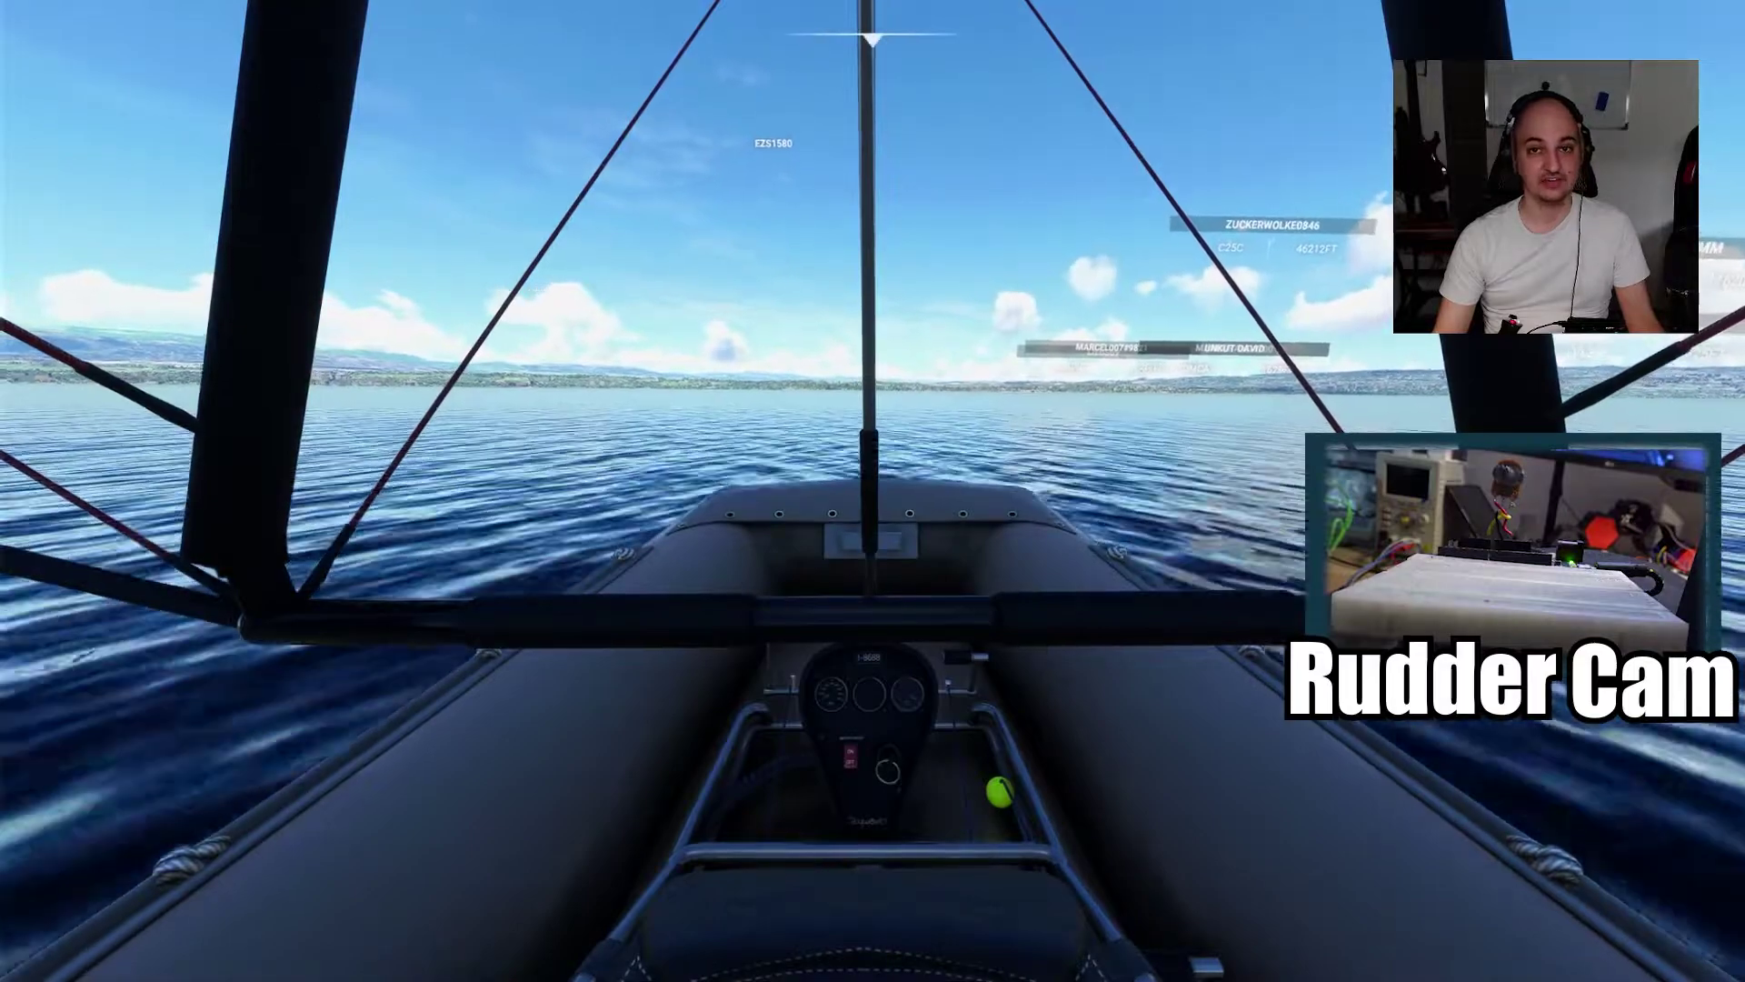
pyautogui.hotkey('alt', 'Tab')
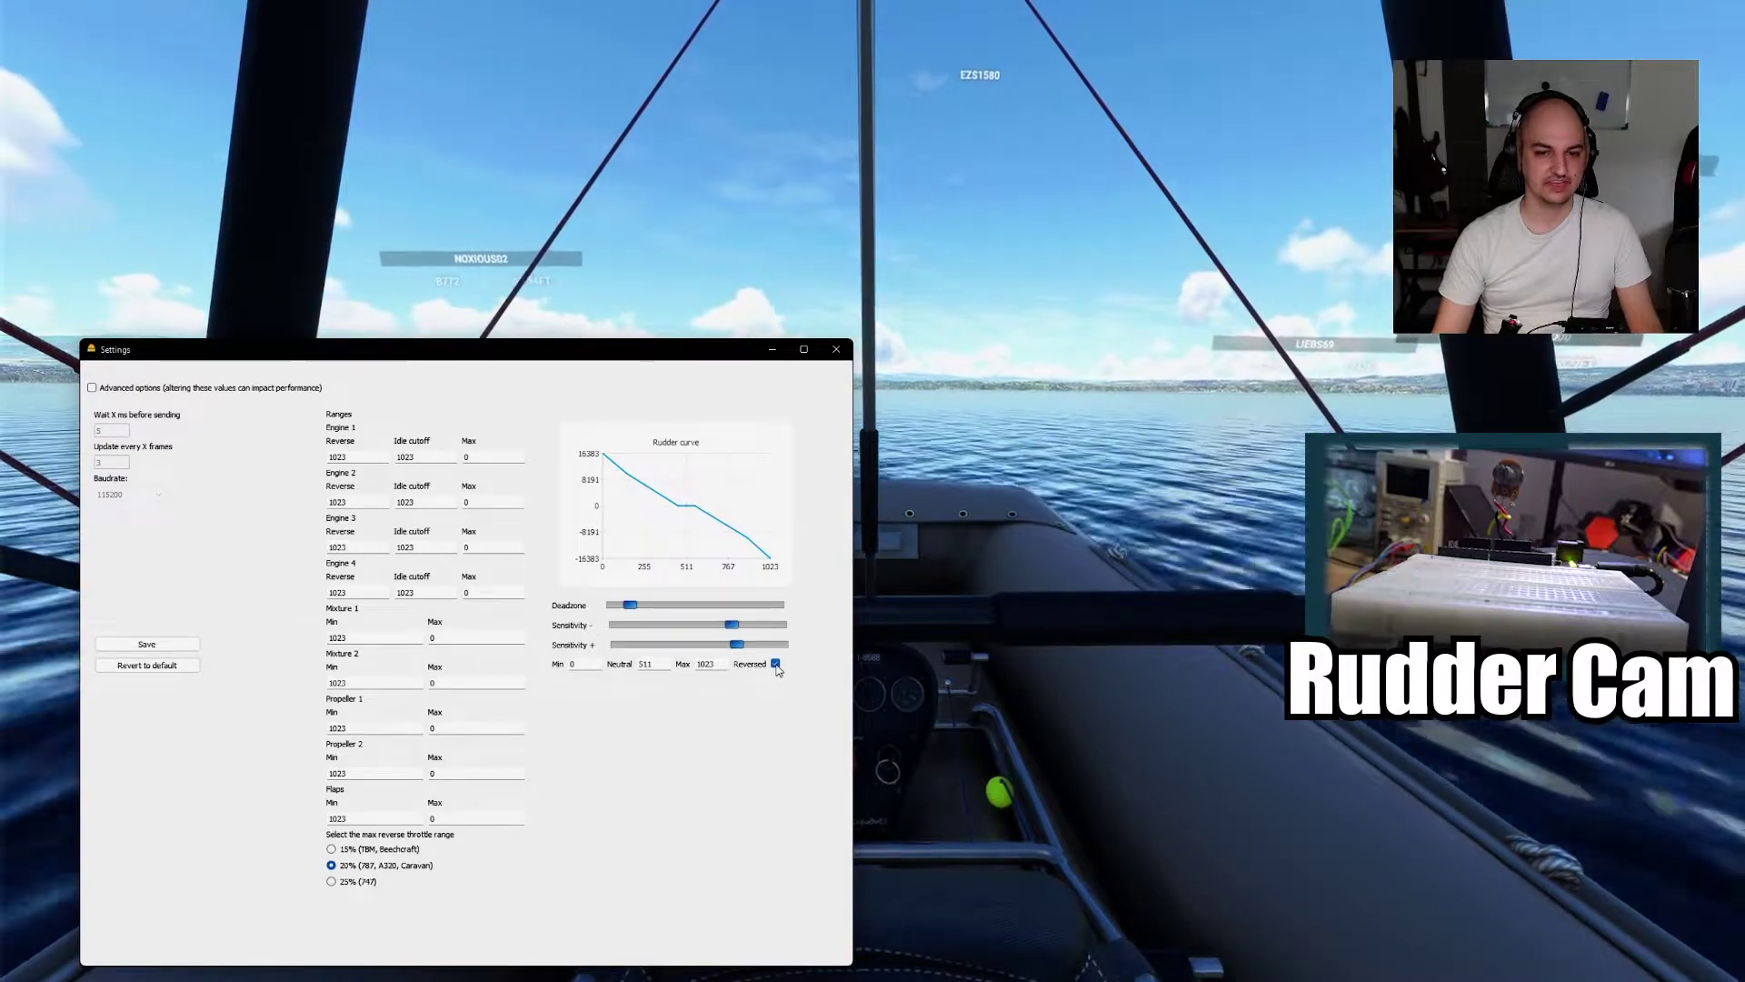
pyautogui.click(836, 349)
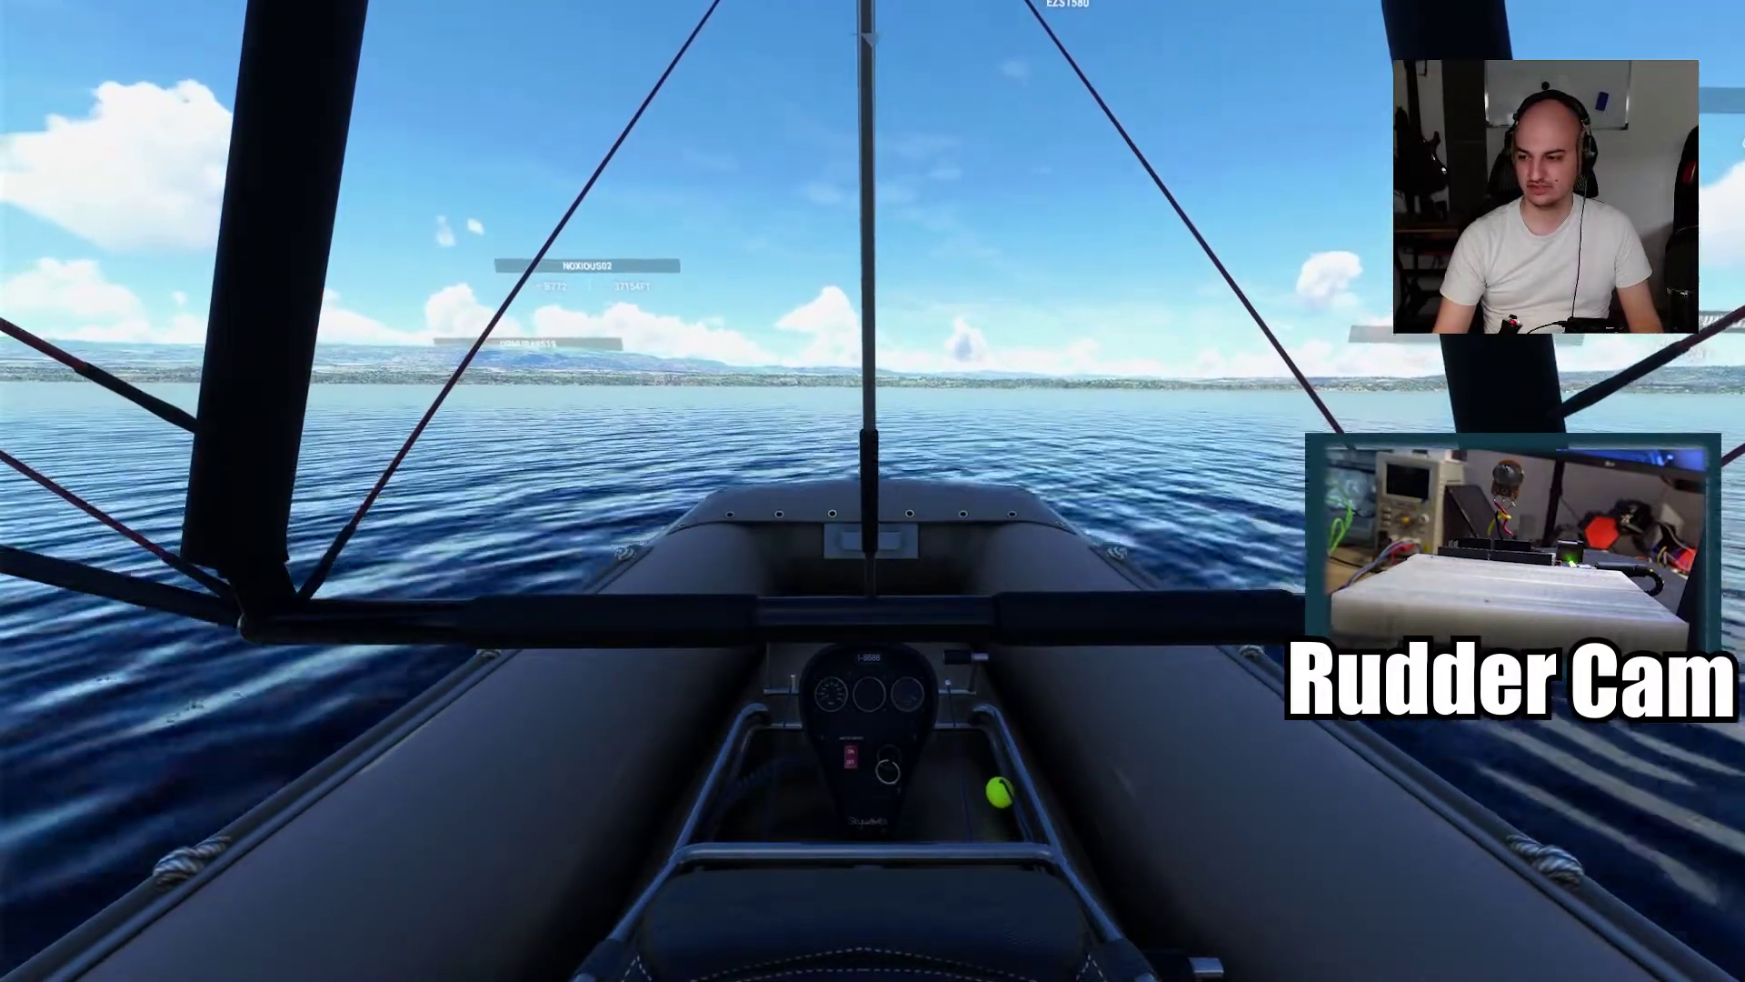
# - Bring up the connector's settings again, enable the Reversed option for the rudder, save the settings and close them
pyautogui.hotkey('alt', 'Tab')
pyautogui.click(634, 686)
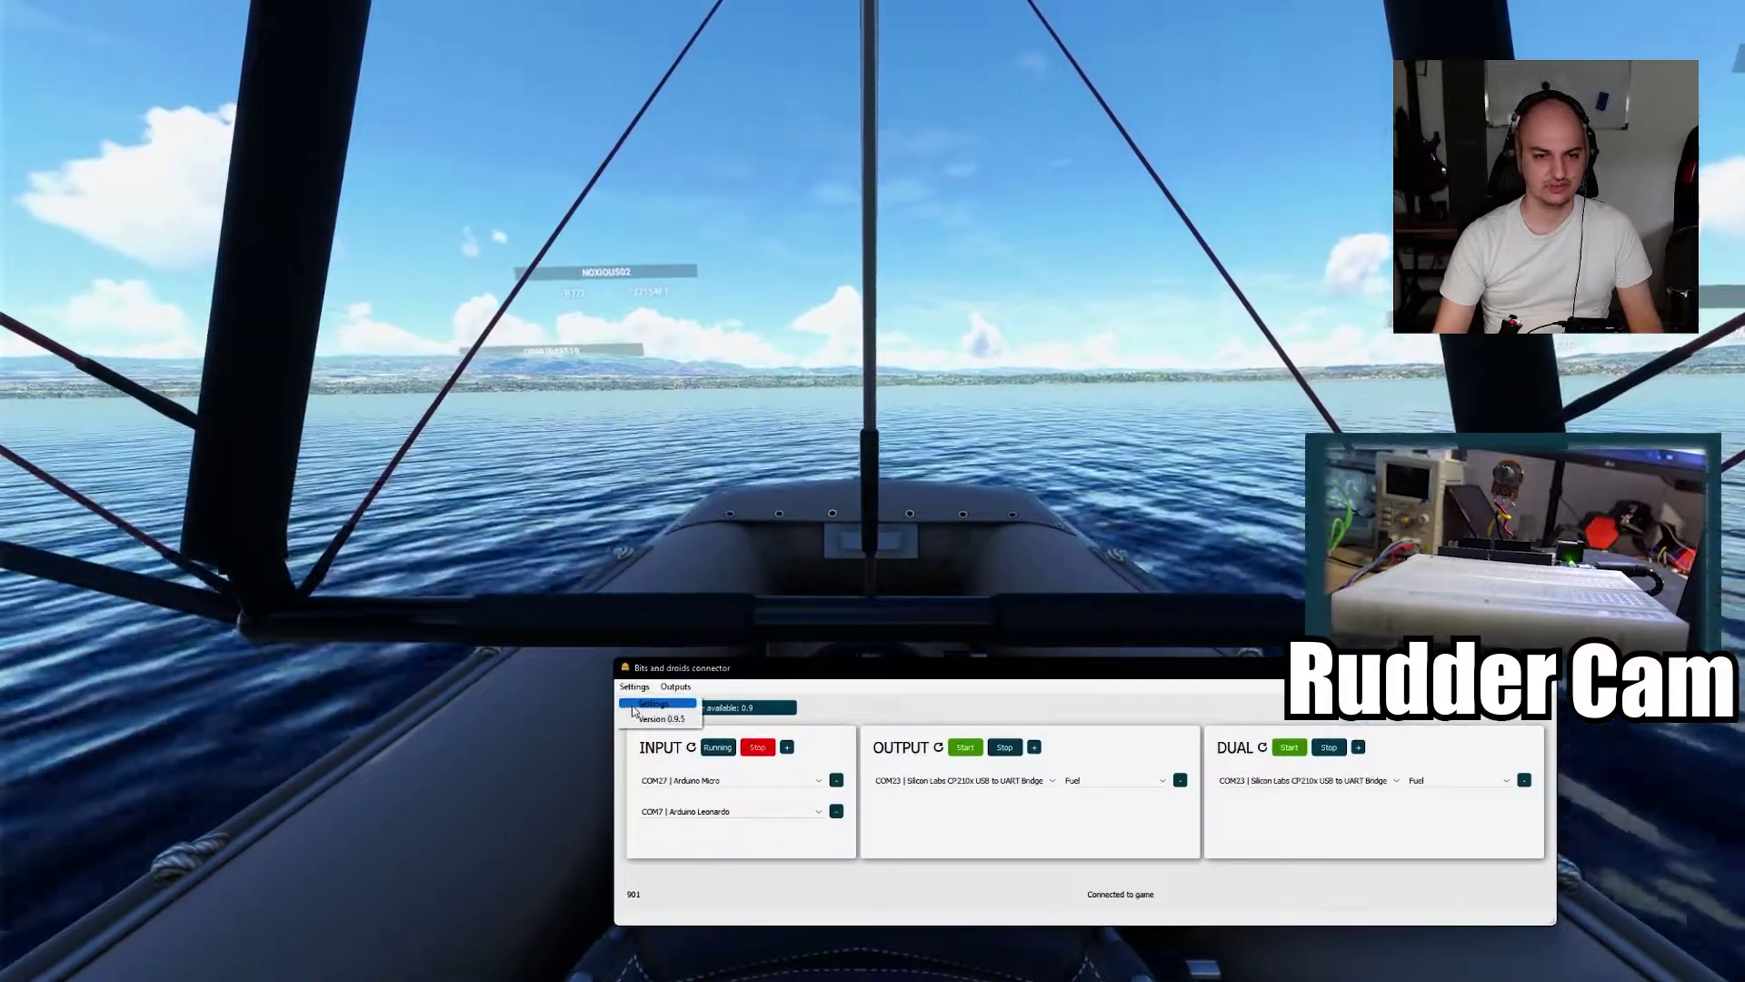
pyautogui.click(647, 715)
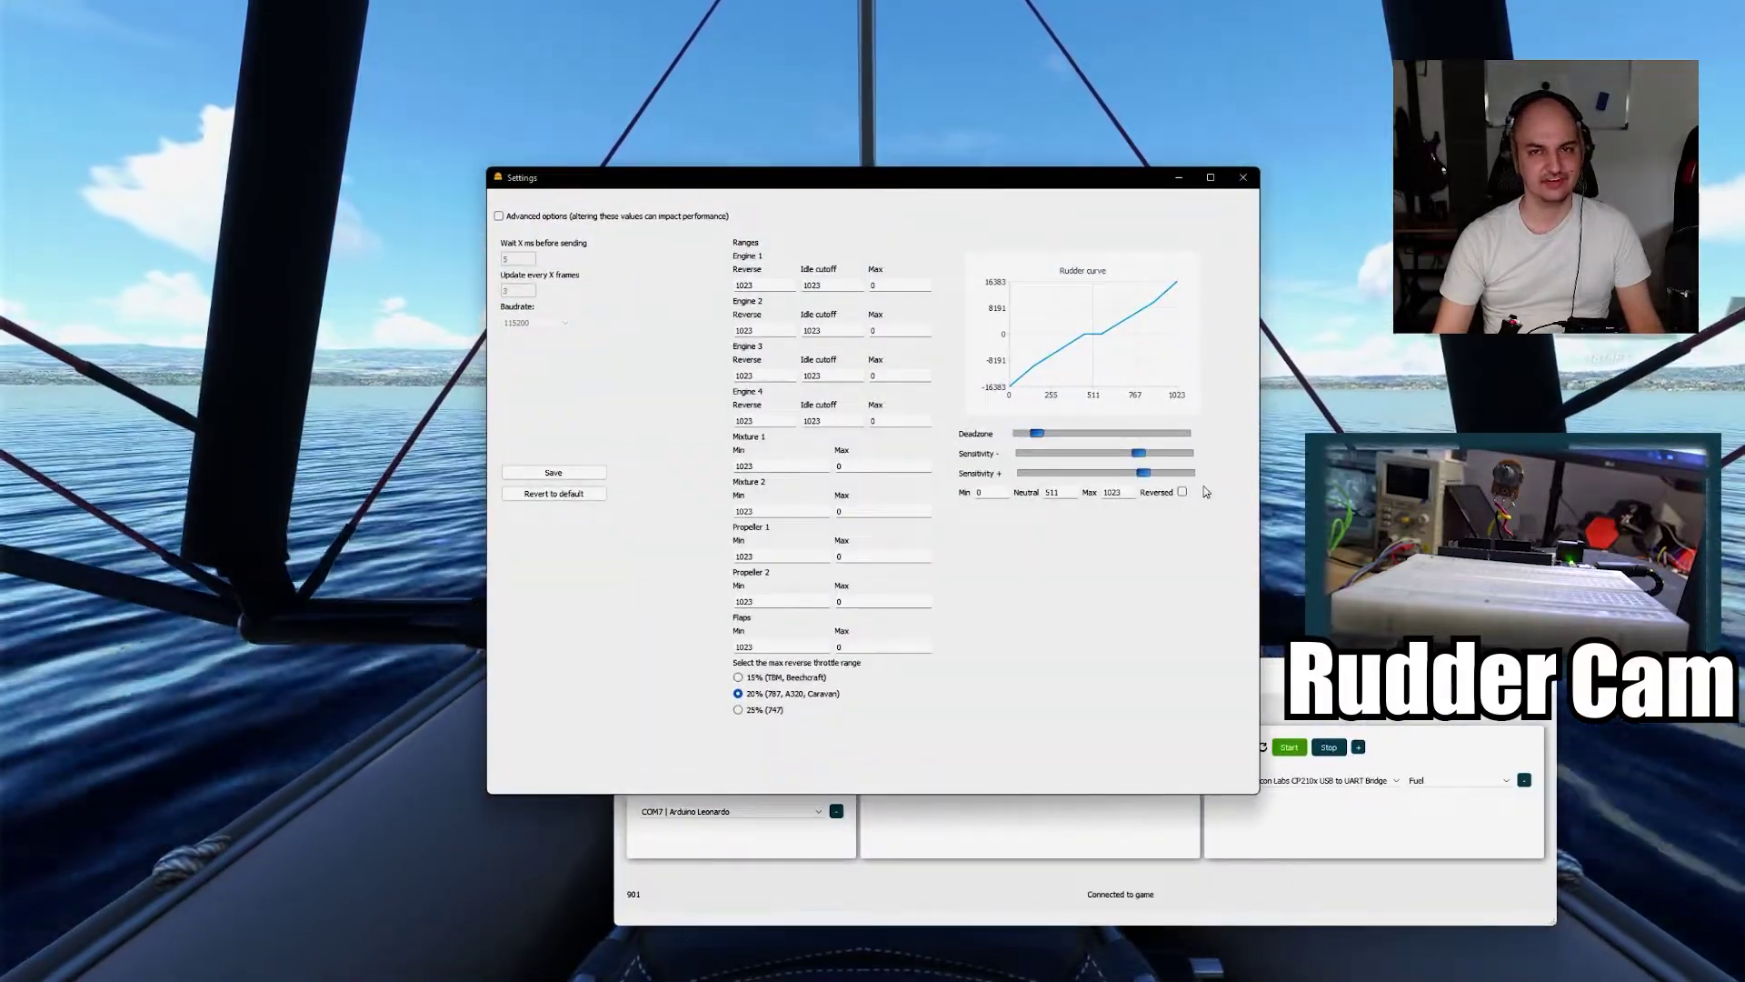
pyautogui.click(1182, 491)
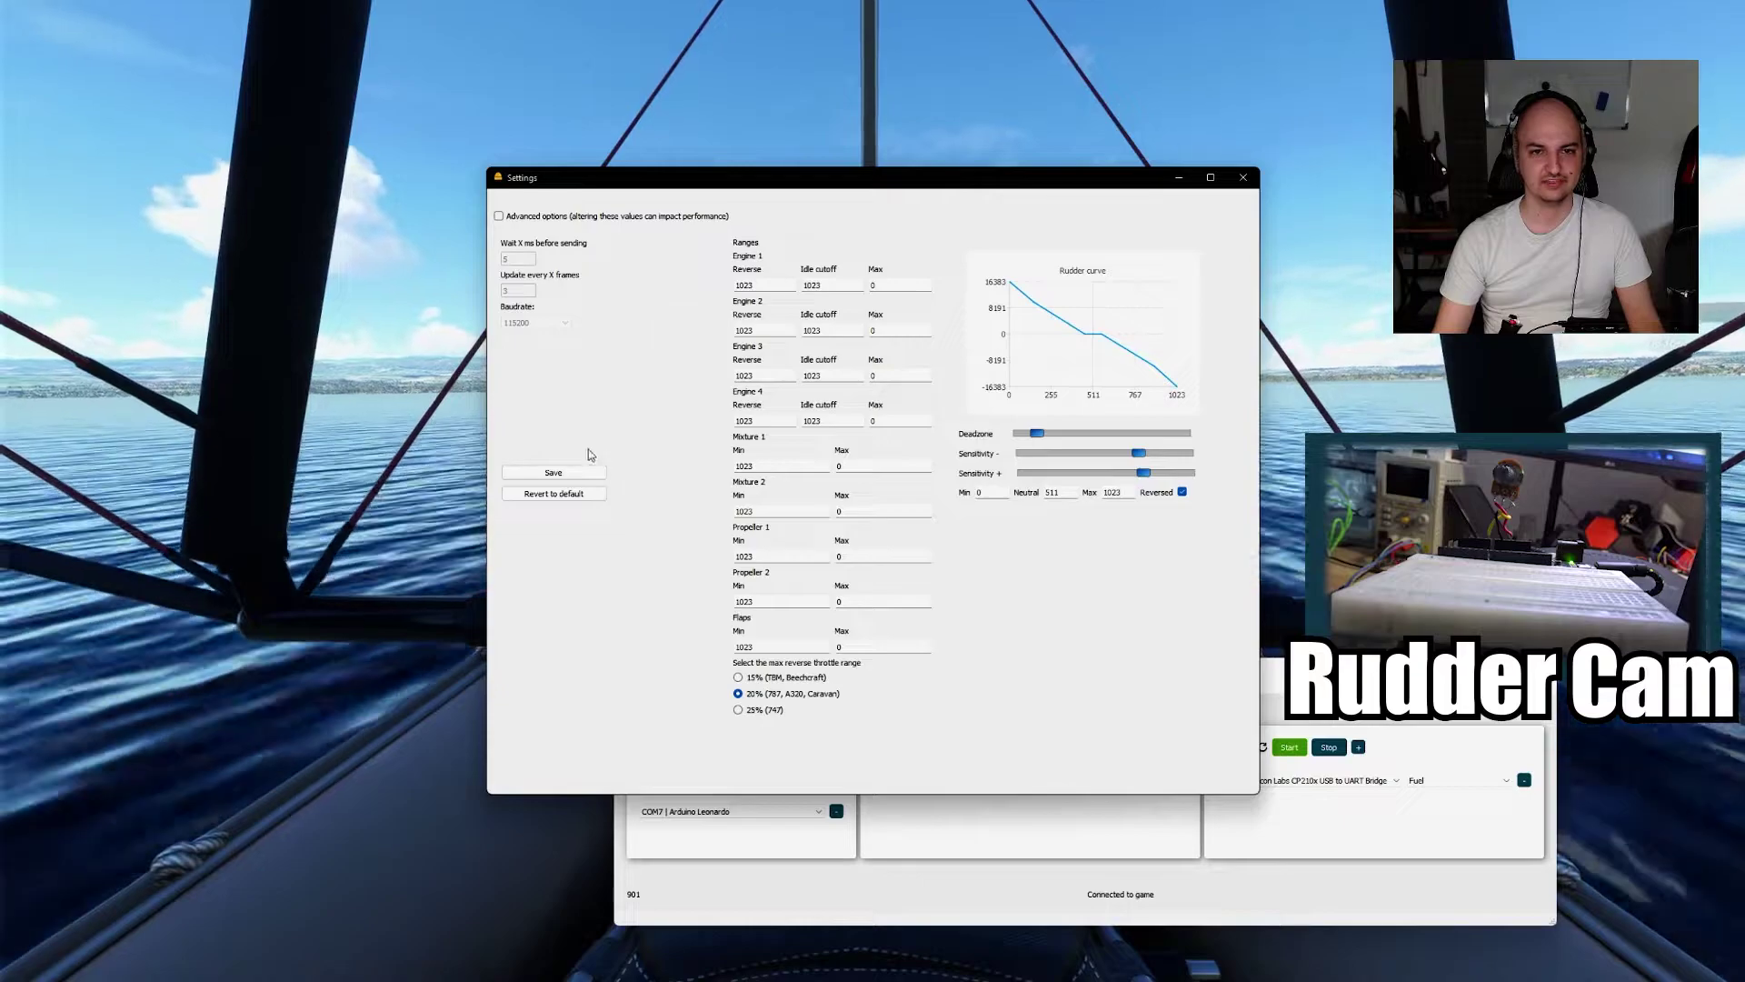
pyautogui.click(581, 473)
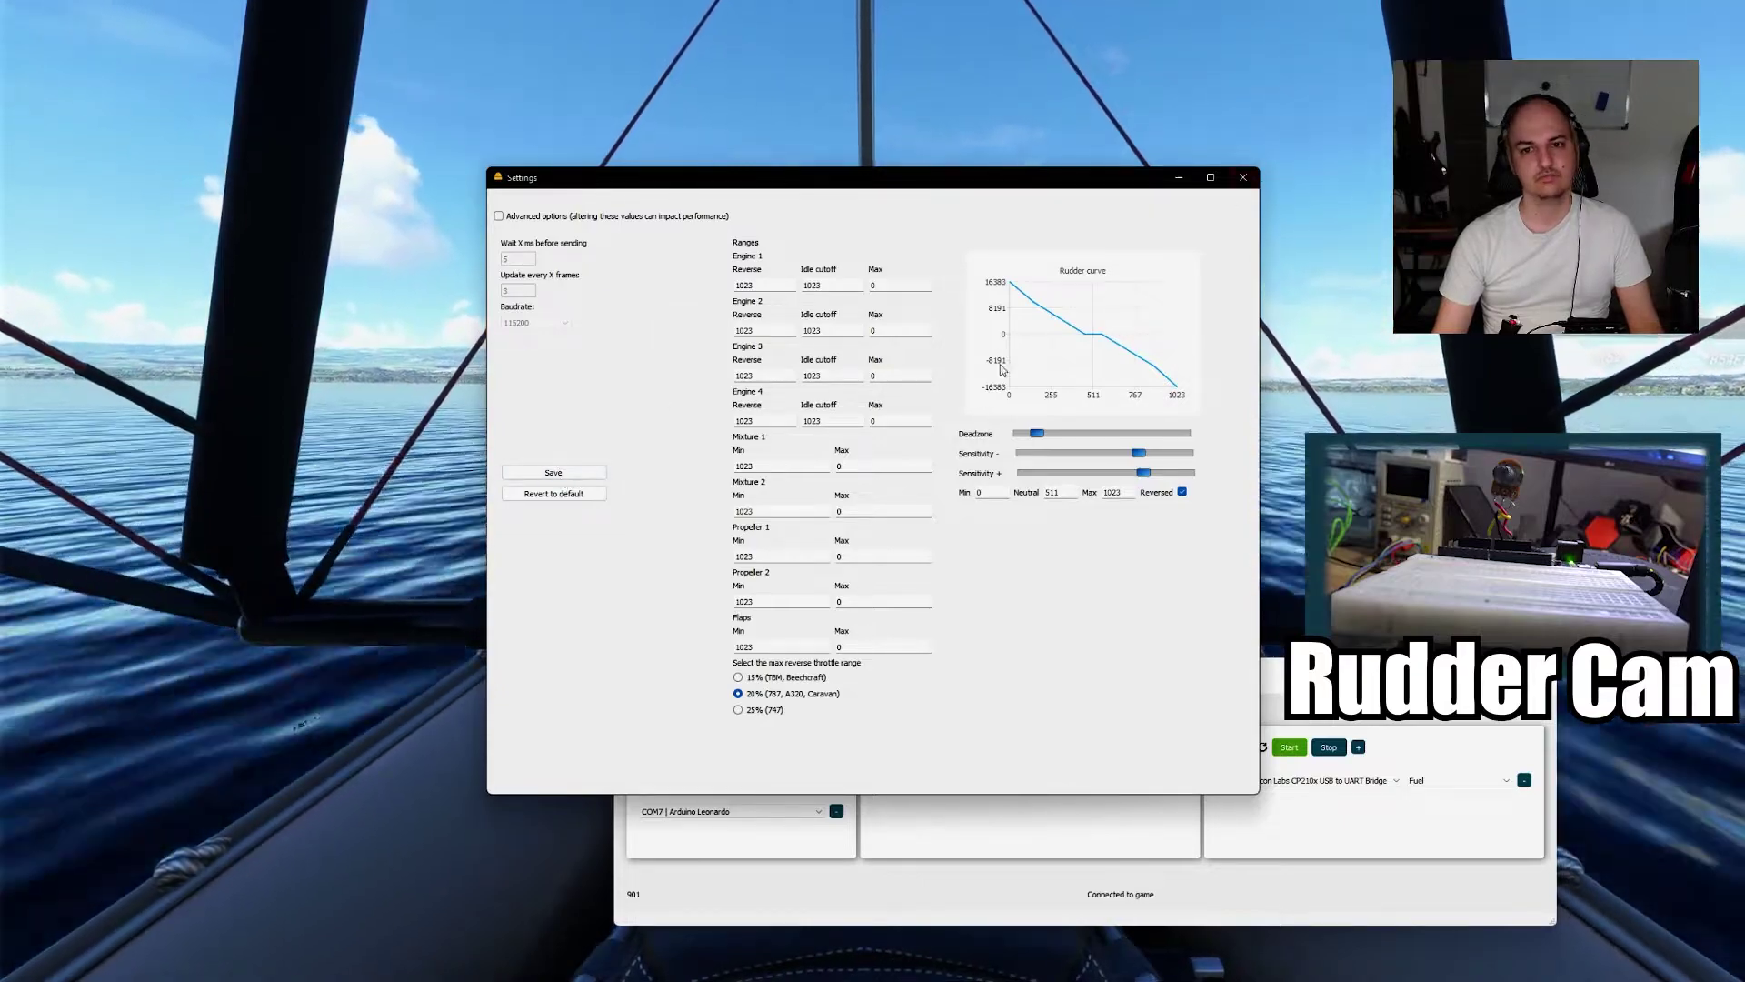
pyautogui.click(1242, 177)
# - Reopen the connector's settings to check the saved rudder curve and set the Reversed option to off
pyautogui.click(635, 687)
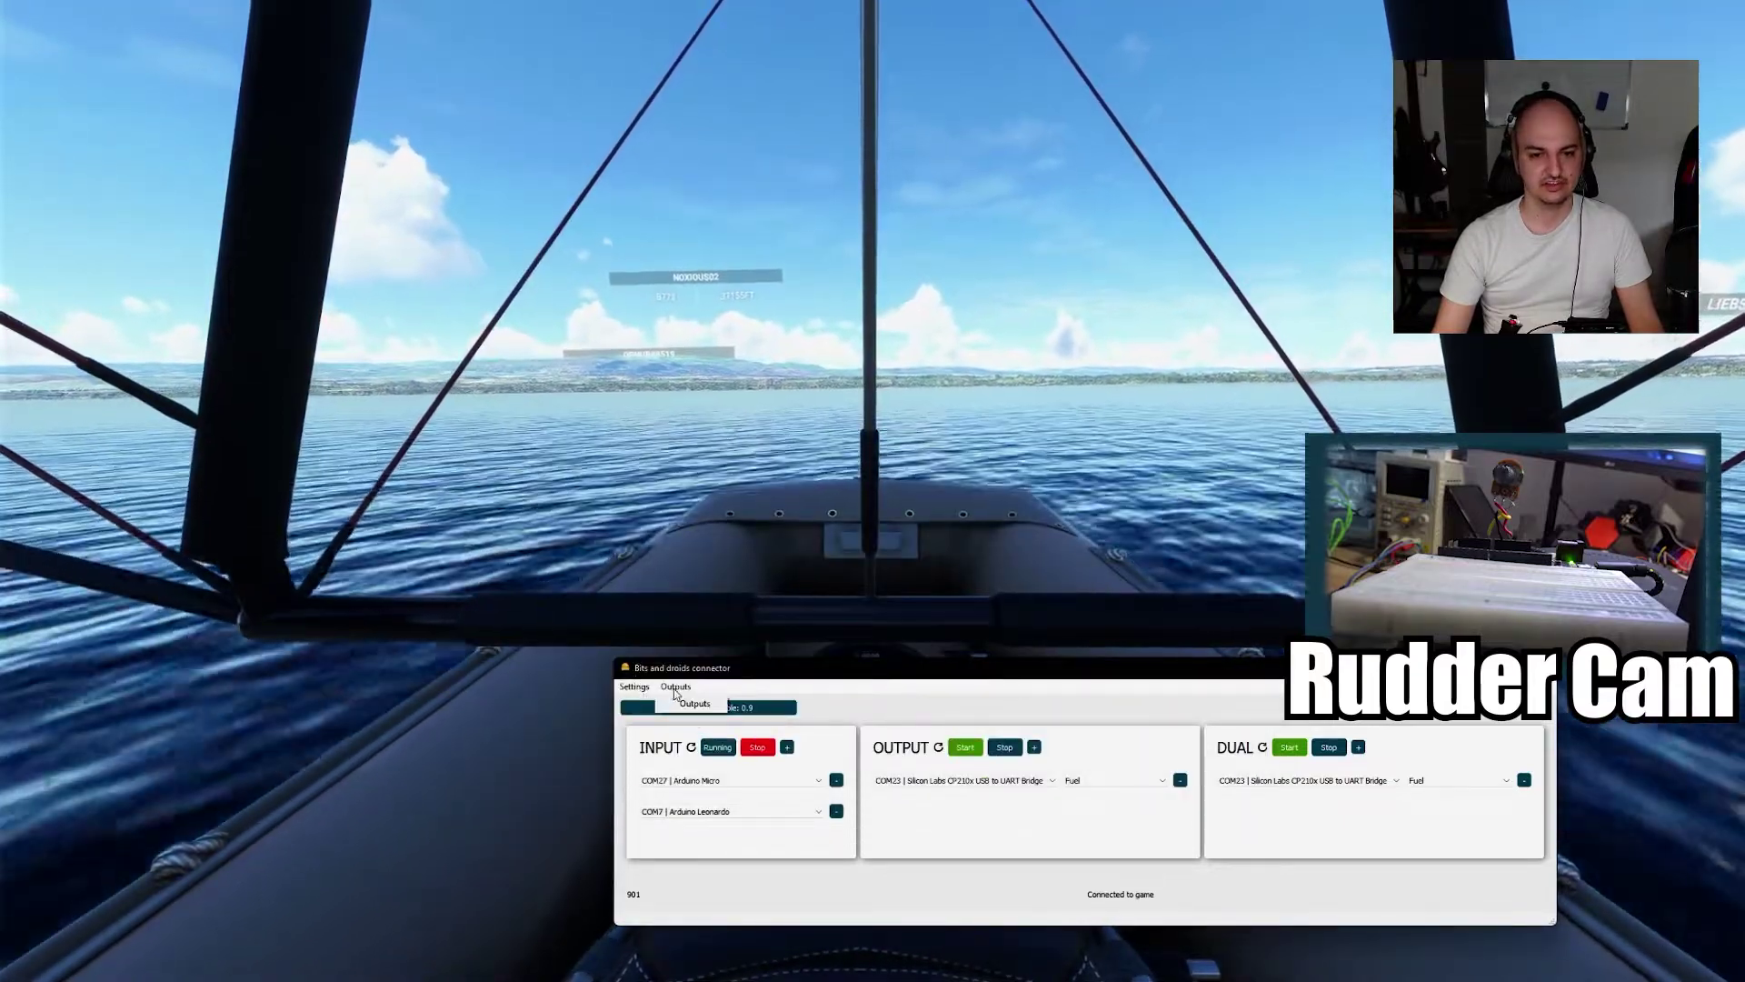
pyautogui.click(638, 708)
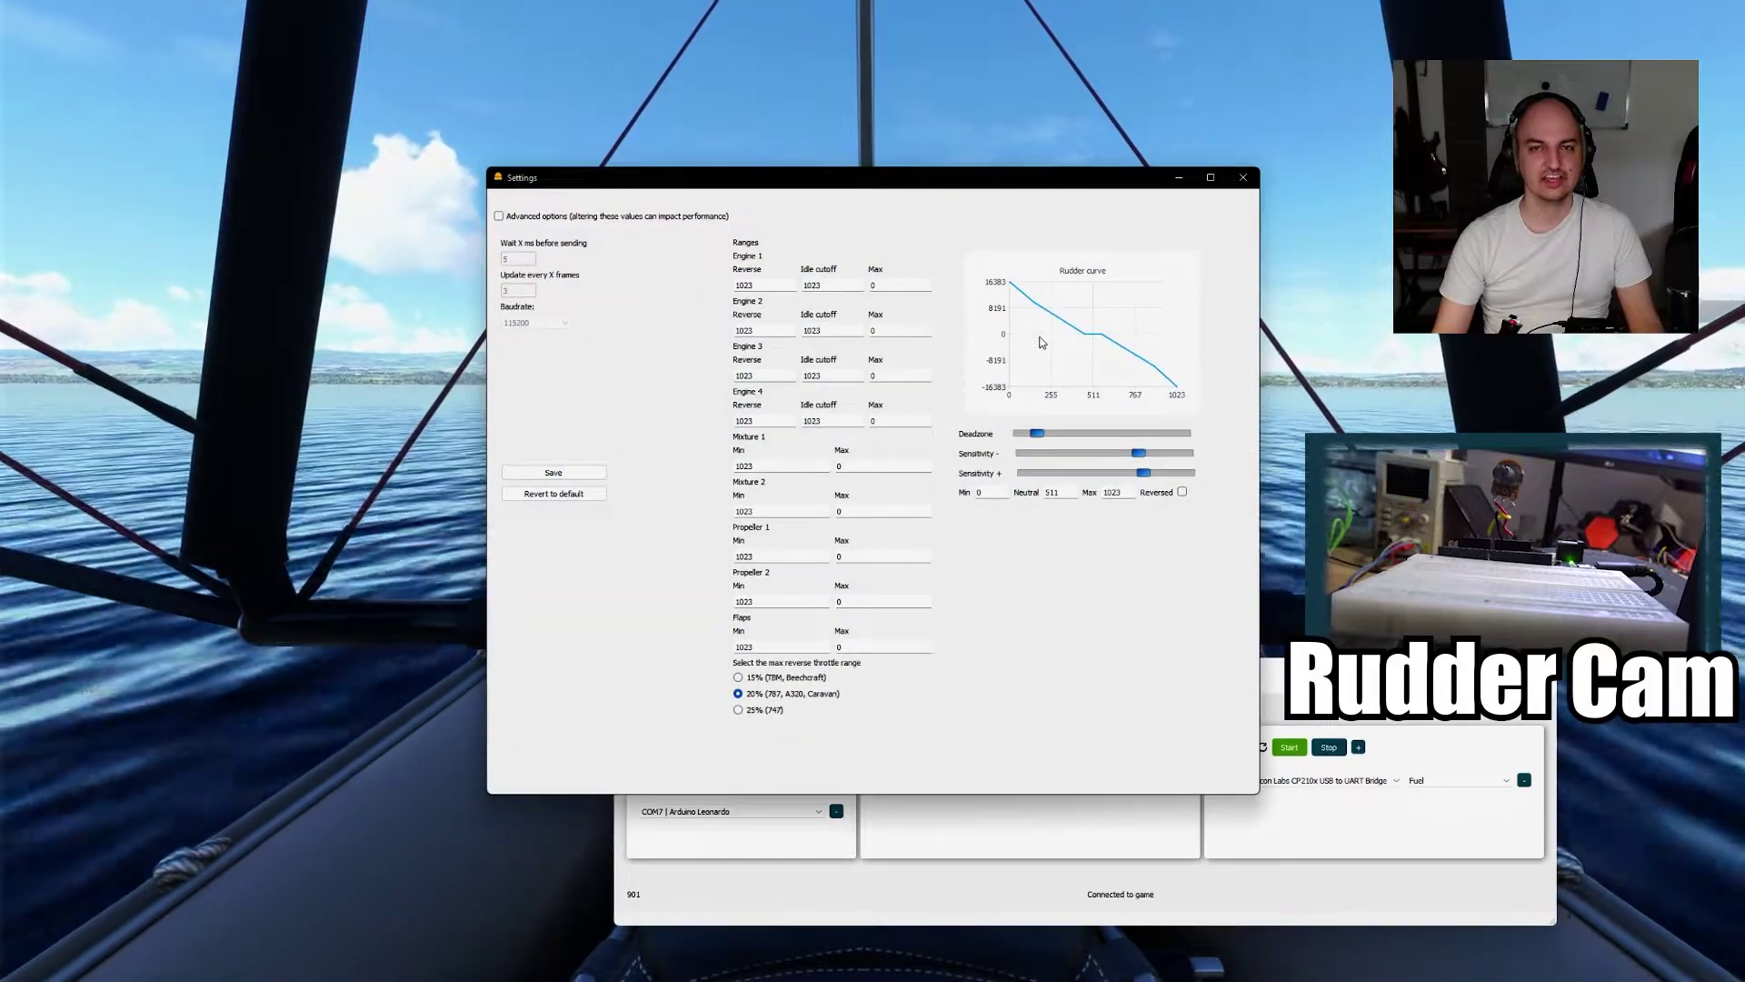
pyautogui.click(1182, 492)
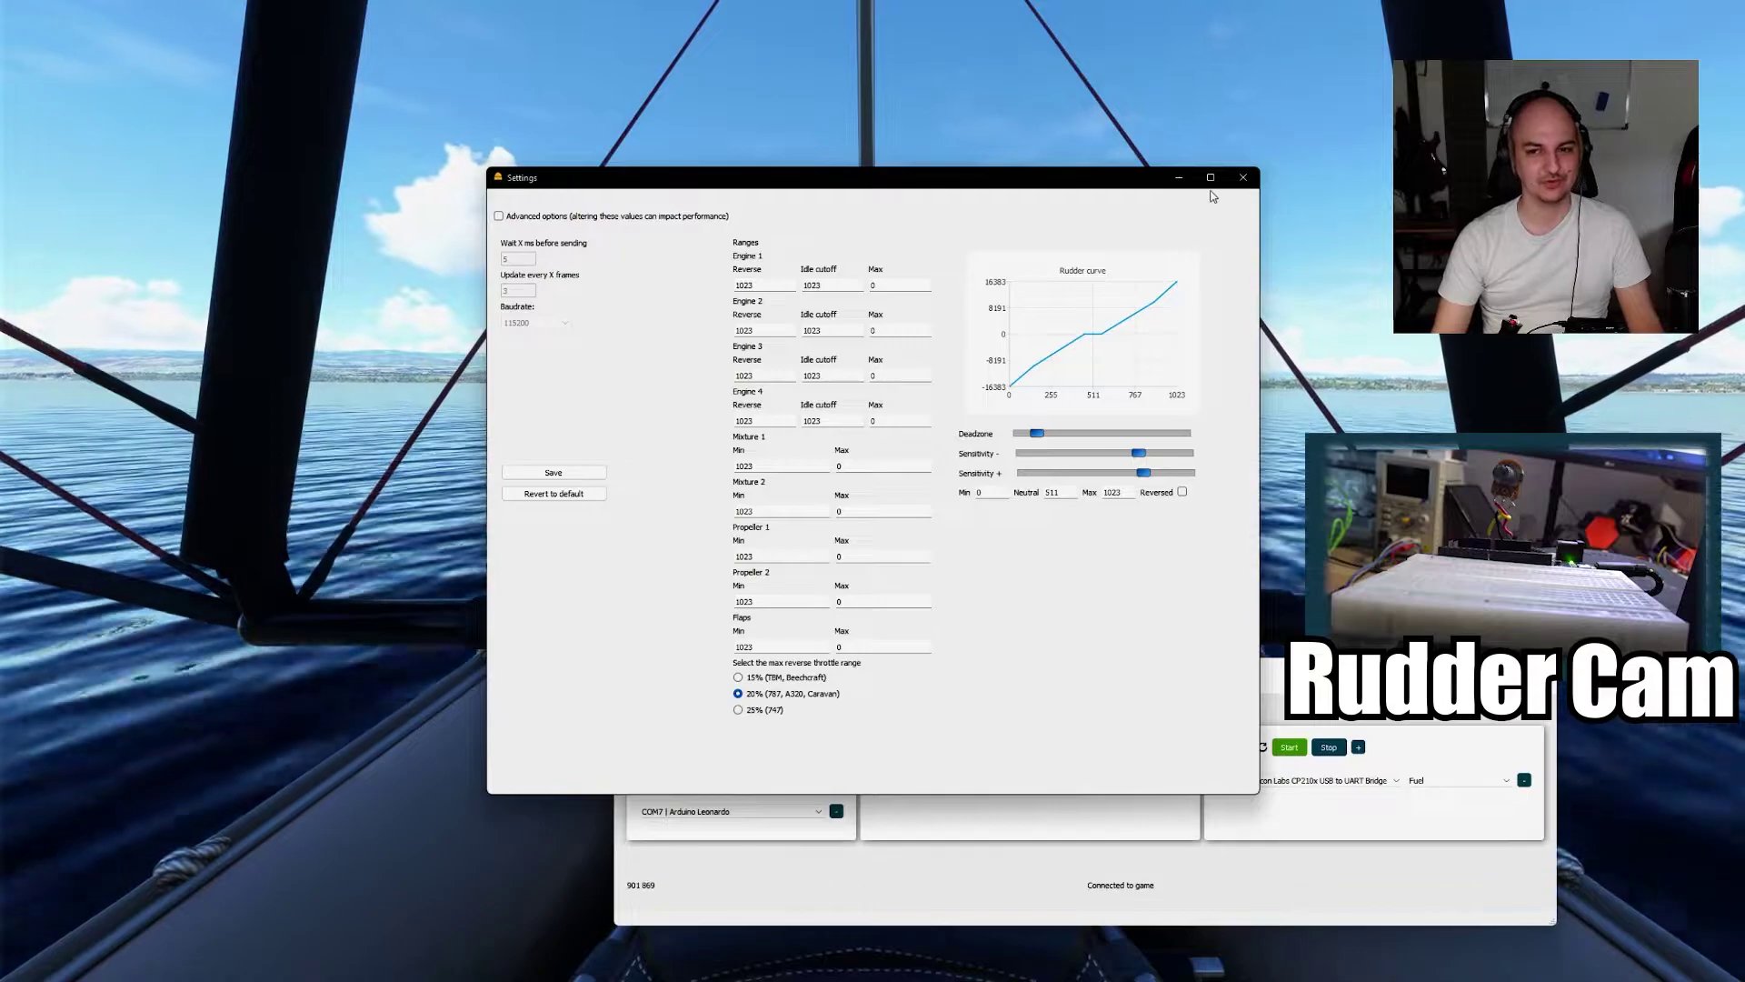